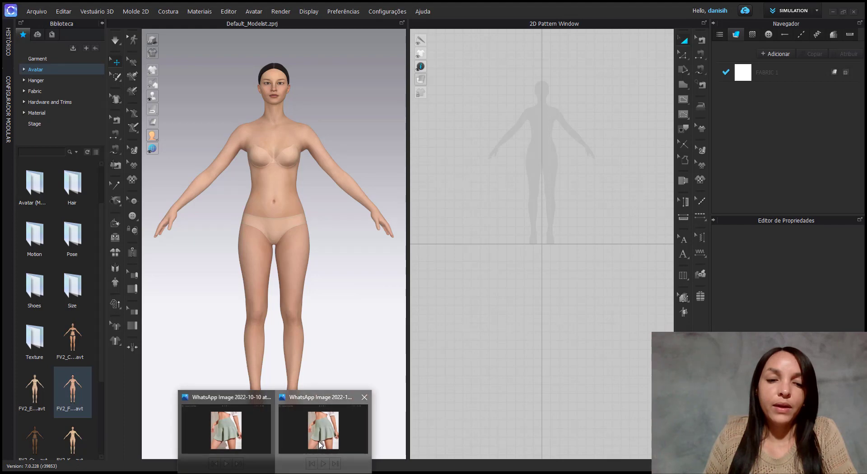
# Step: View the green flared shorts reference photo in Windows Photos
pyautogui.click(319, 444)
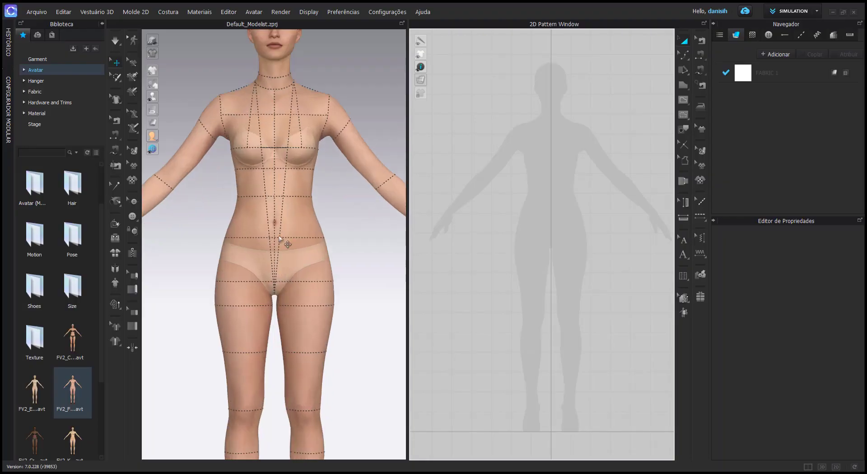
# Step: Read the avatar's 60.97 cm waist and 95.57 cm hip and note the quarters, 15.24 and 24
pyautogui.scroll(2, 288, 209)
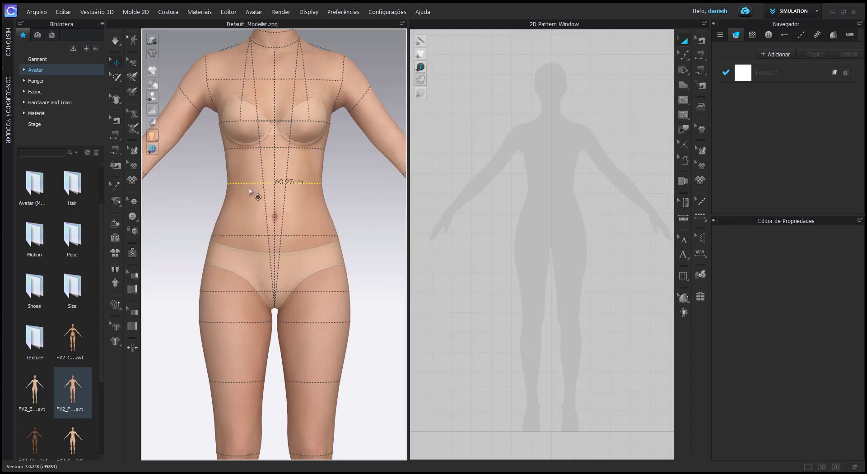
pyautogui.click(315, 292)
pyautogui.hotkey('alt', 'Tab')
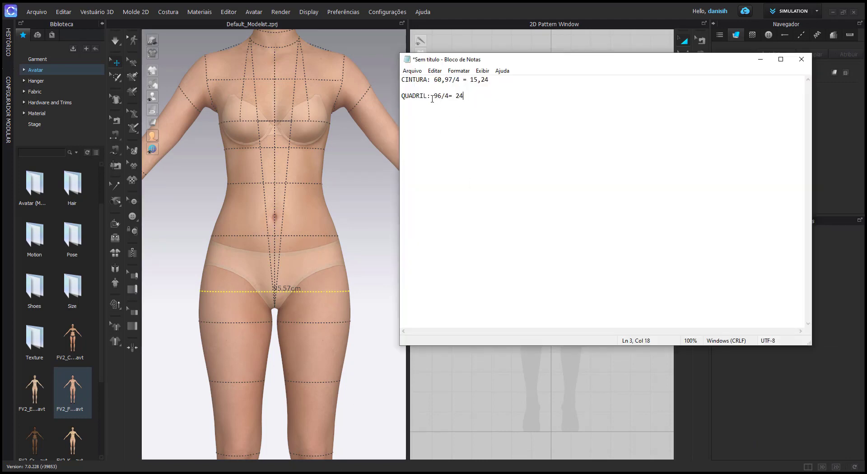
pyautogui.moveTo(423, 80)
pyautogui.mouseDown()
pyautogui.moveTo(469, 79)
pyautogui.moveTo(450, 96)
pyautogui.mouseUp()
pyautogui.click(495, 82)
pyautogui.click(473, 98)
pyautogui.click(760, 59)
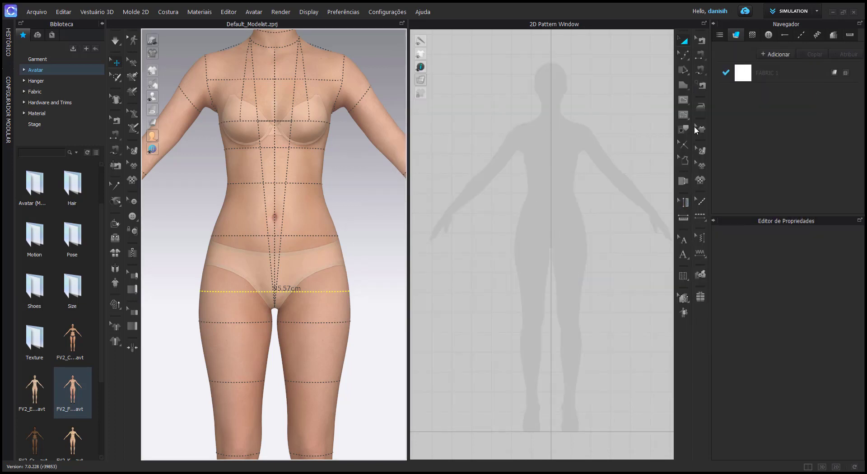
# Step: Choose the Polygon tool and maximize the 2D pattern window over the waist area
pyautogui.click(690, 86)
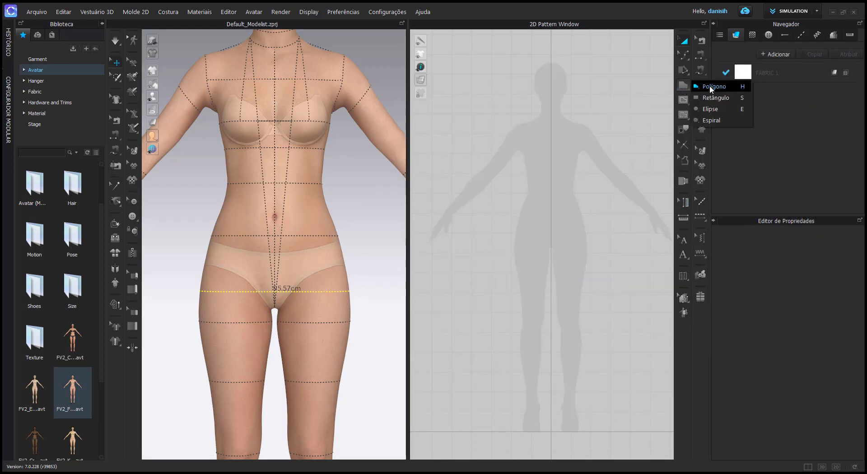
pyautogui.click(709, 85)
pyautogui.scroll(3, 559, 178)
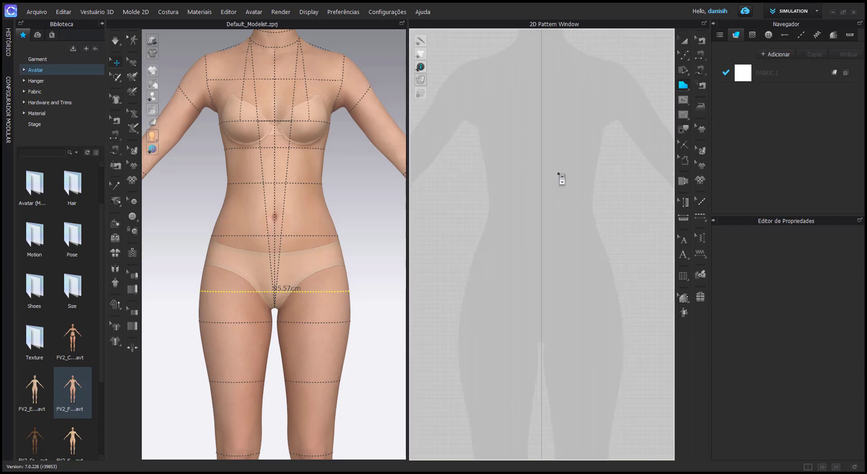
pyautogui.click(836, 467)
pyautogui.scroll(-2, 439, 232)
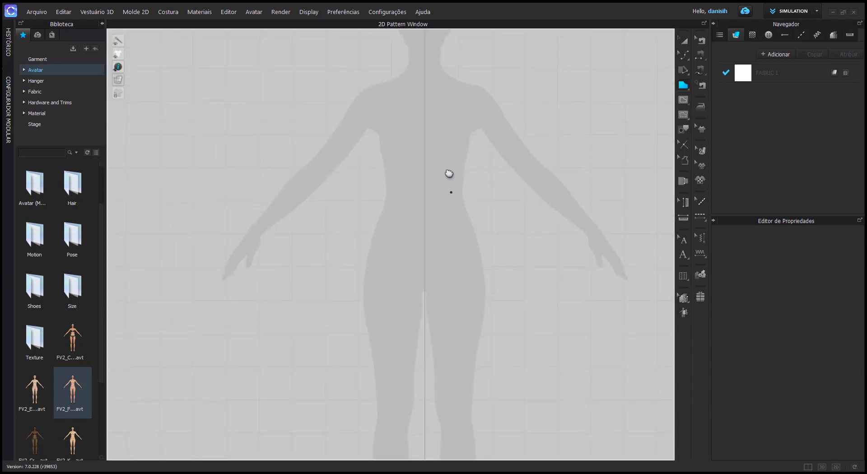
pyautogui.moveTo(449, 173); pyautogui.dragTo(439, 142, button='middle')
# Step: Draw the closed shorts outline: 15.24 cm waist, 27.75 side, 12.92 lower side, 23.00 hem
pyautogui.click(416, 167)
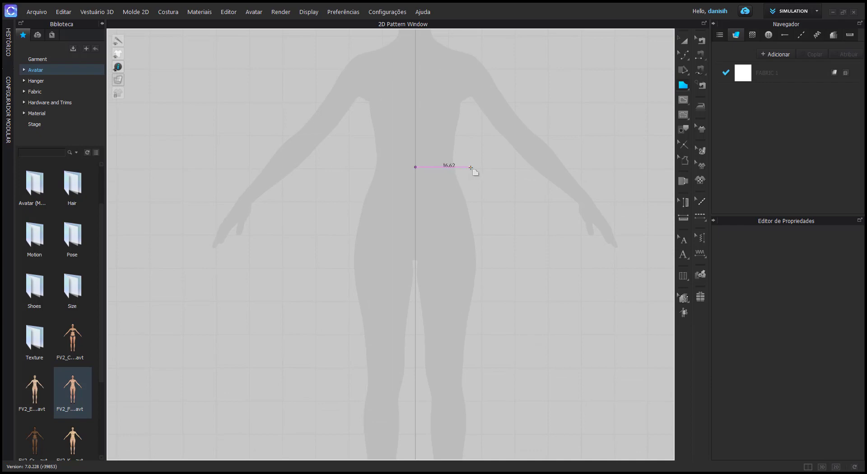
pyautogui.rightClick(470, 167)
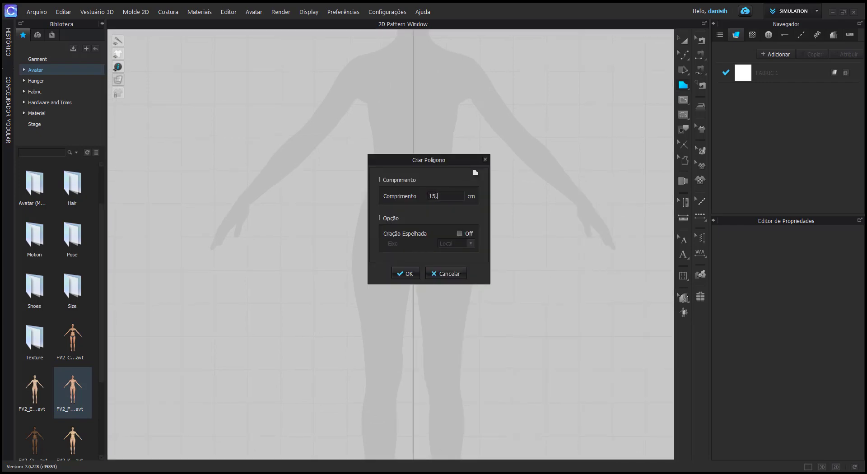
pyautogui.click(405, 274)
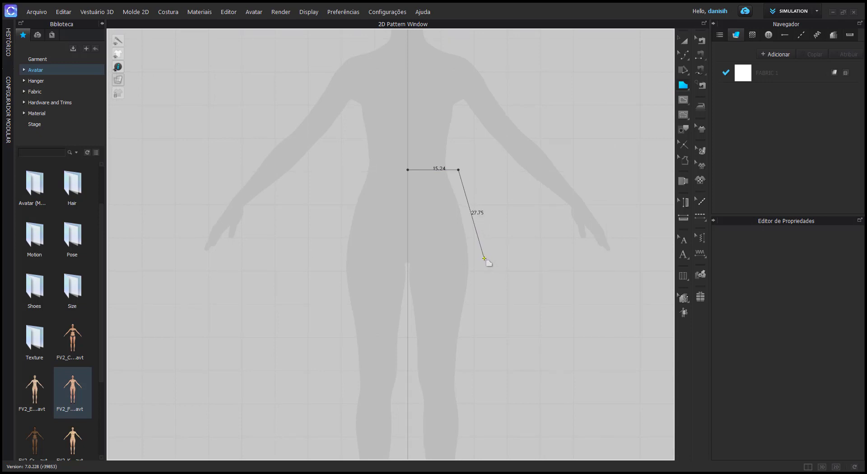
pyautogui.click(483, 259)
pyautogui.click(484, 302)
pyautogui.click(408, 301)
pyautogui.click(407, 170)
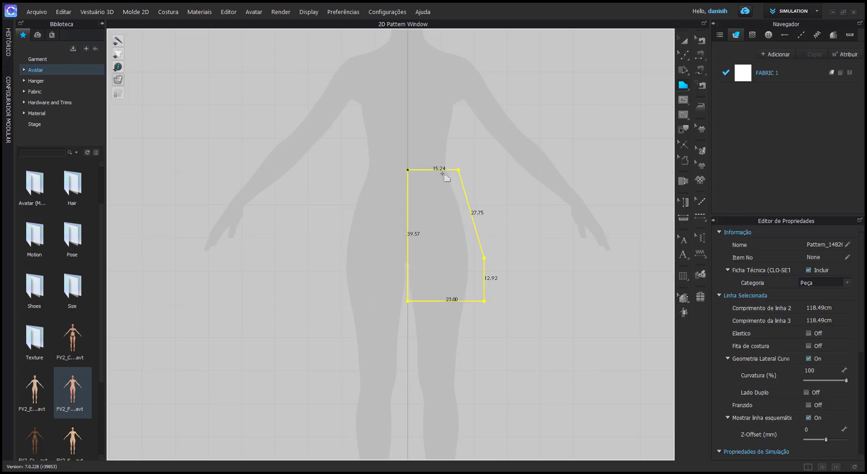
pyautogui.click(484, 258)
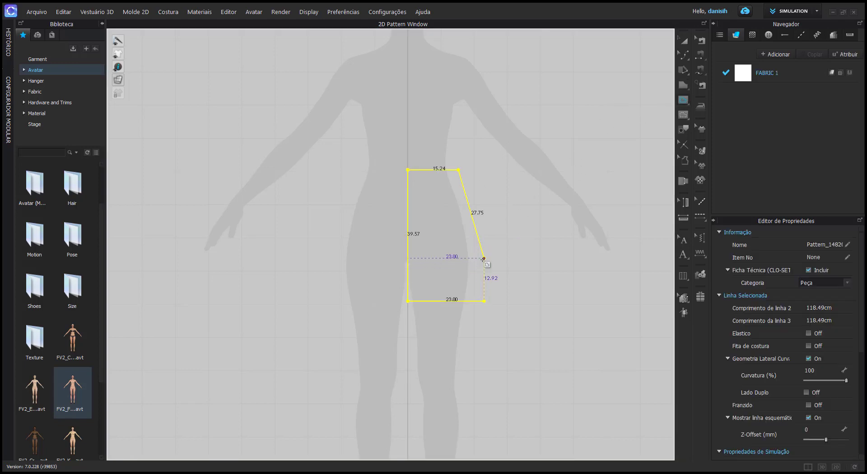
# Step: Finish the 23.00 cm hip line and split the left edge 12.92 cm above the hem
pyautogui.click(420, 259)
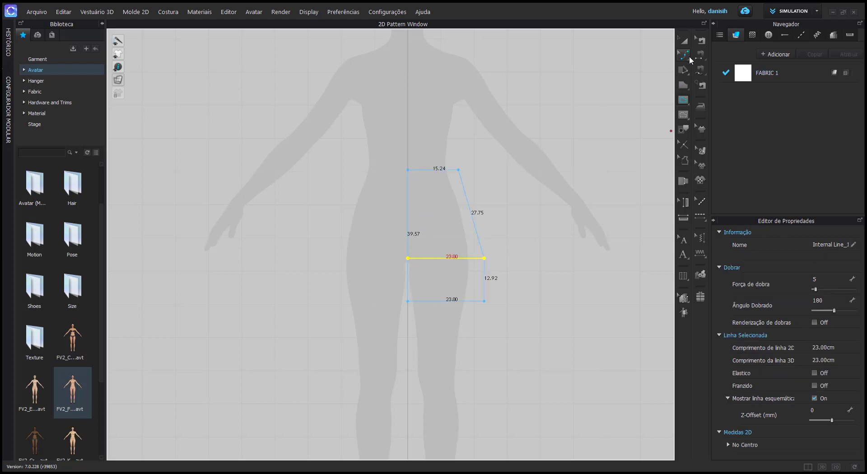
pyautogui.click(683, 55)
pyautogui.click(732, 64)
pyautogui.scroll(2, 432, 263)
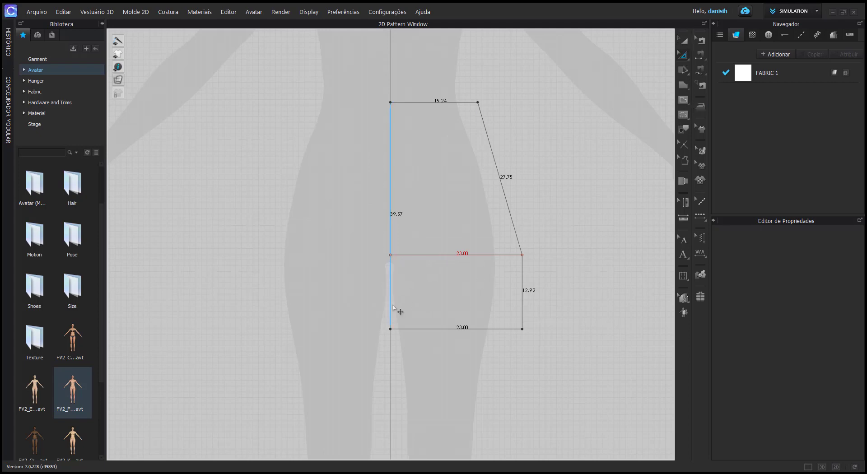
pyautogui.rightClick(392, 306)
pyautogui.click(440, 366)
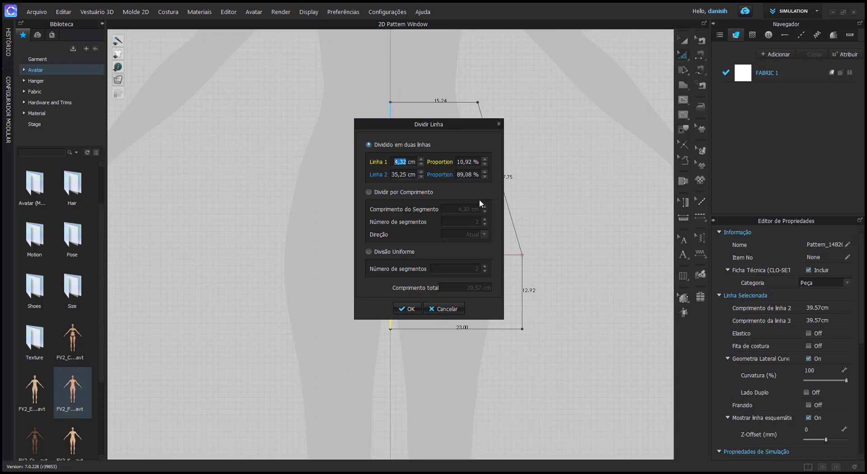
pyautogui.write('12,92')
pyautogui.click(409, 309)
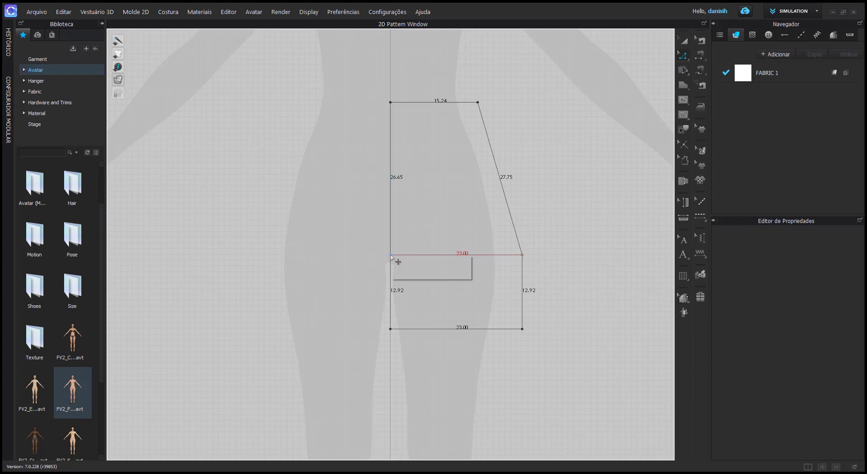
# Step: Push the new split point 3.9 cm outward to form the crotch extension
pyautogui.click(390, 256)
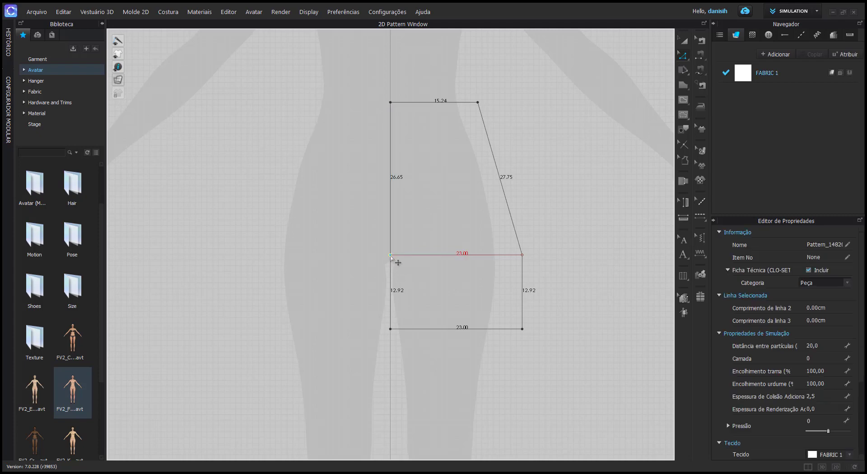
pyautogui.moveTo(390, 256); pyautogui.dragTo(362, 256)
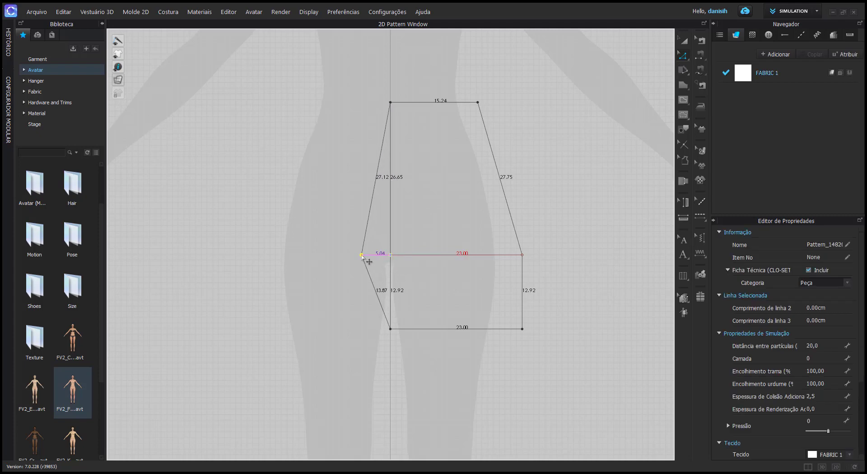
pyautogui.rightClick(362, 256)
pyautogui.write('3')
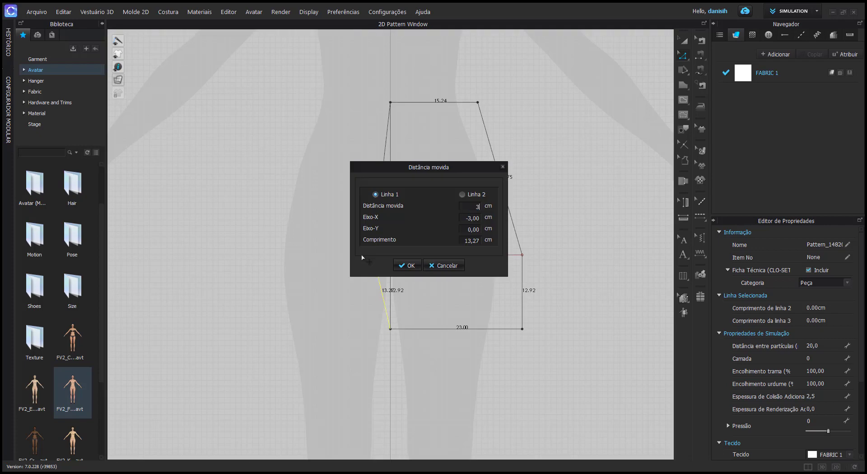
pyautogui.write(',90')
pyautogui.press('Return')
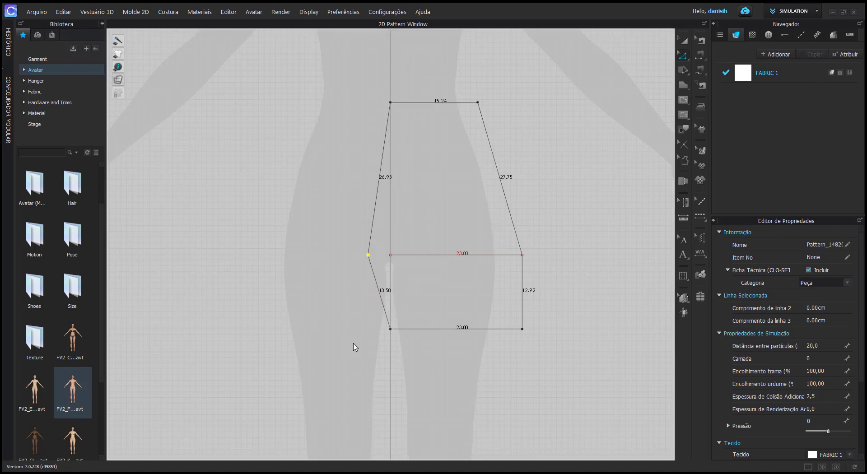
pyautogui.click(387, 344)
# Step: Drop the hem corner under the crotch point for a 26.90 cm hem and bend the upper left edge
pyautogui.moveTo(389, 329); pyautogui.dragTo(371, 351)
pyautogui.click(372, 353)
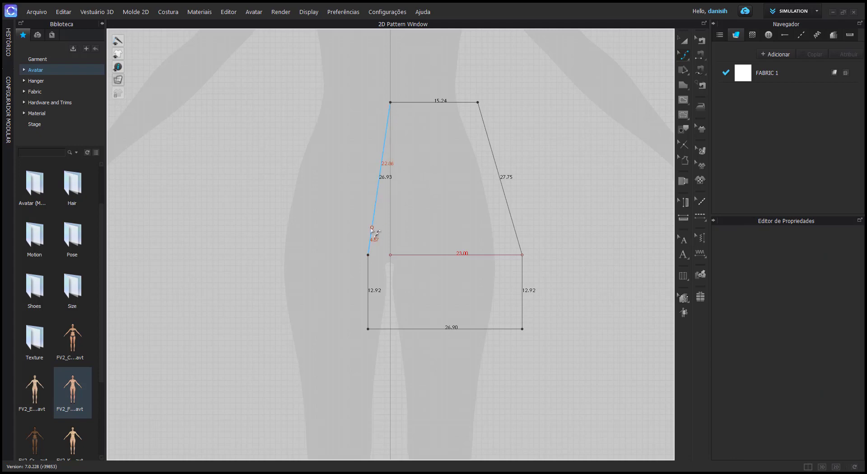
pyautogui.moveTo(372, 229); pyautogui.dragTo(379, 246)
pyautogui.moveTo(402, 188); pyautogui.dragTo(393, 194)
# Step: Refine the curve points so the front rise curves smoothly into the crotch at 27.83 cm
pyautogui.scroll(2, 390, 233)
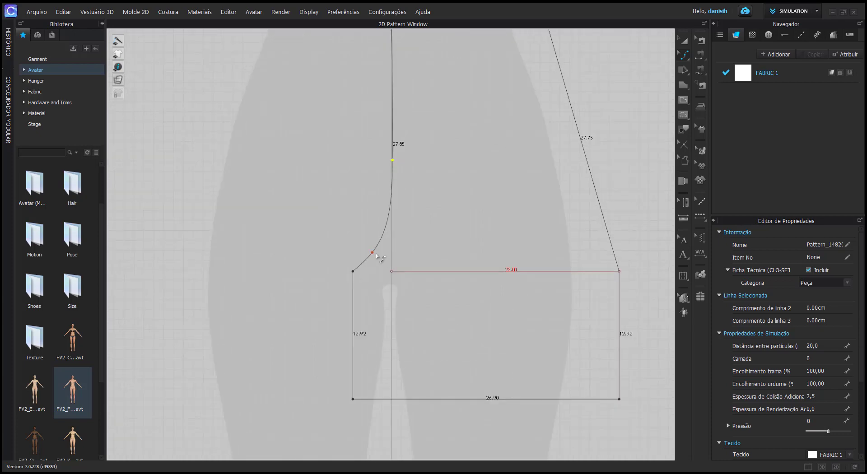
pyautogui.moveTo(373, 254); pyautogui.dragTo(372, 262)
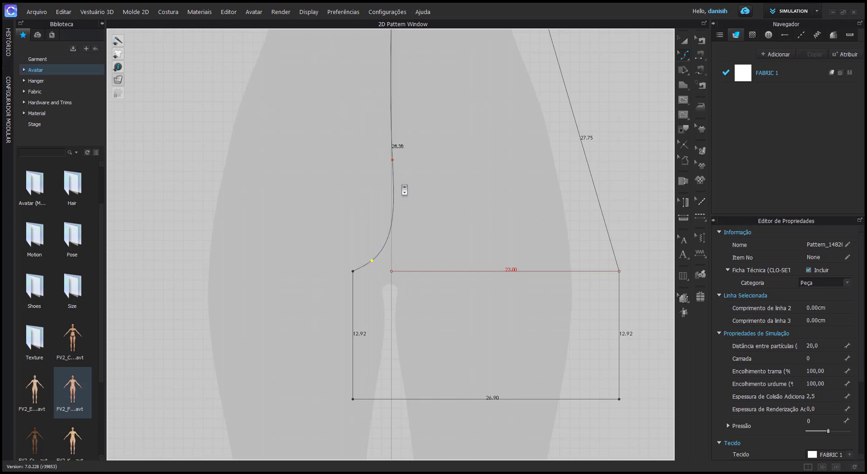
pyautogui.scroll(-2, 405, 190)
pyautogui.scroll(1, 397, 223)
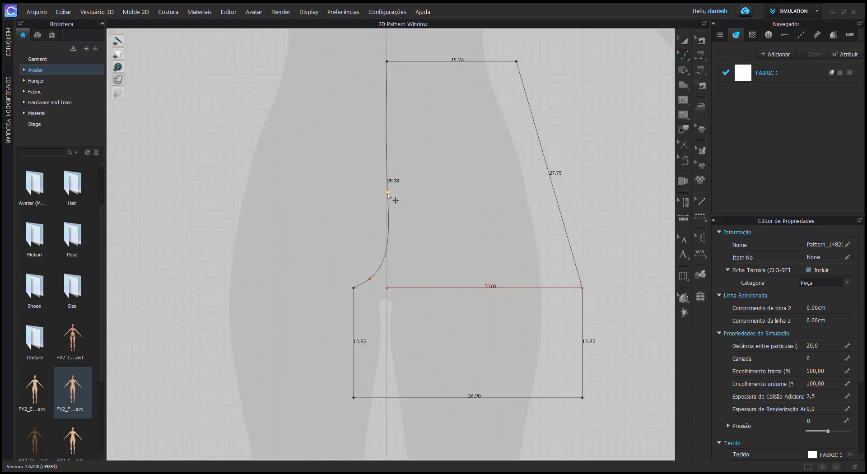
pyautogui.click(388, 198)
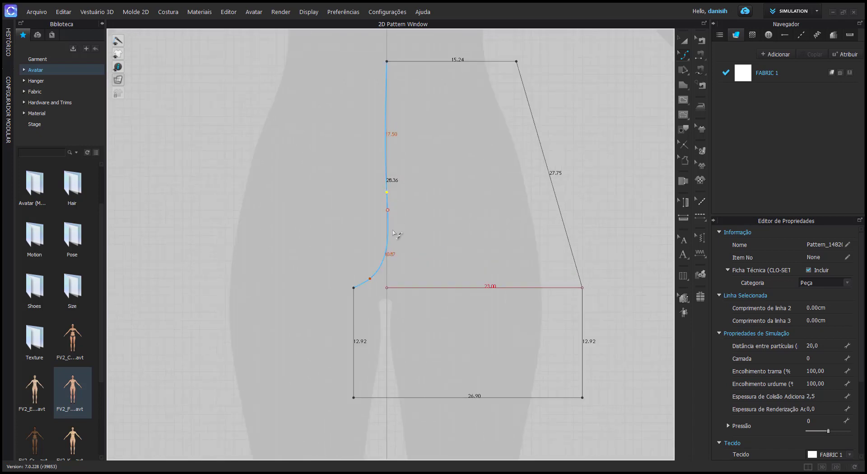
pyautogui.moveTo(370, 278); pyautogui.dragTo(364, 279)
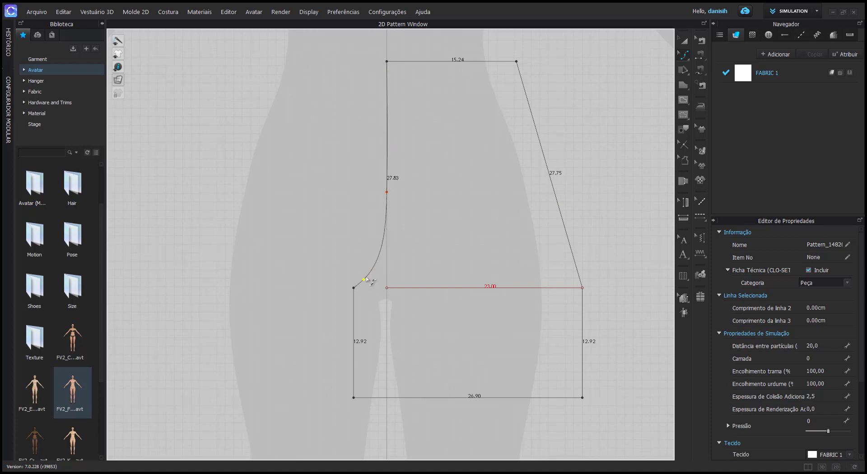
pyautogui.scroll(-3, 428, 255)
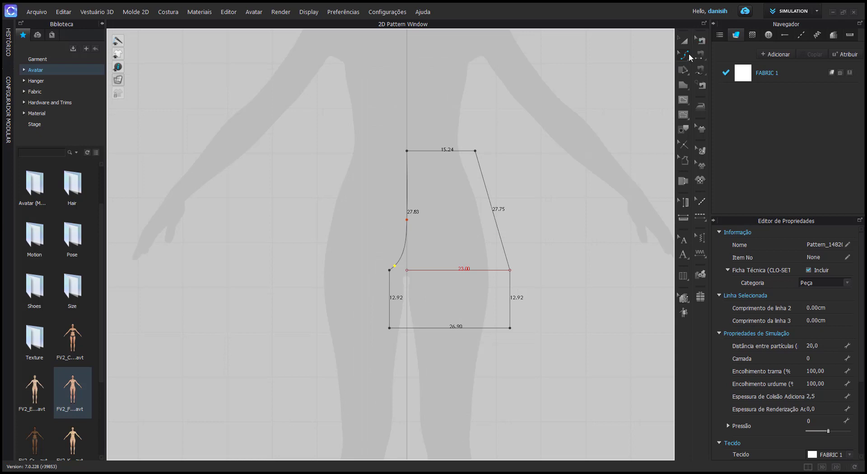
pyautogui.click(684, 55)
# Step: Split the right side seam into two equal parts and make the midpoint a curve point
pyautogui.click(708, 66)
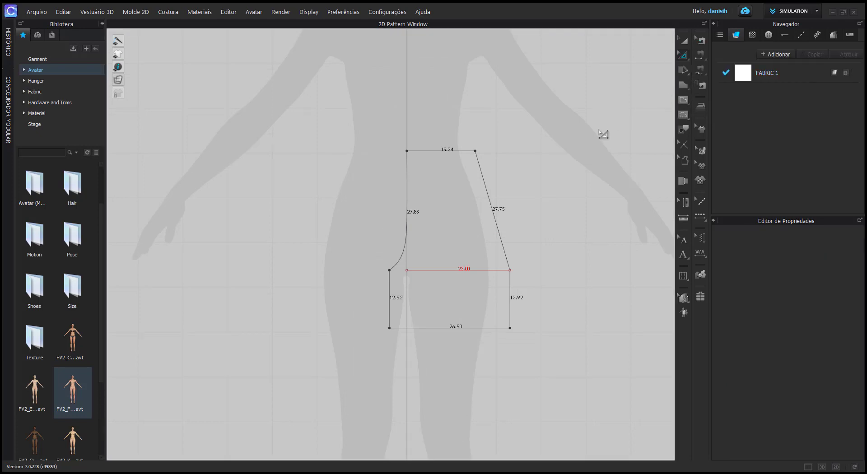
pyautogui.rightClick(490, 203)
pyautogui.click(521, 260)
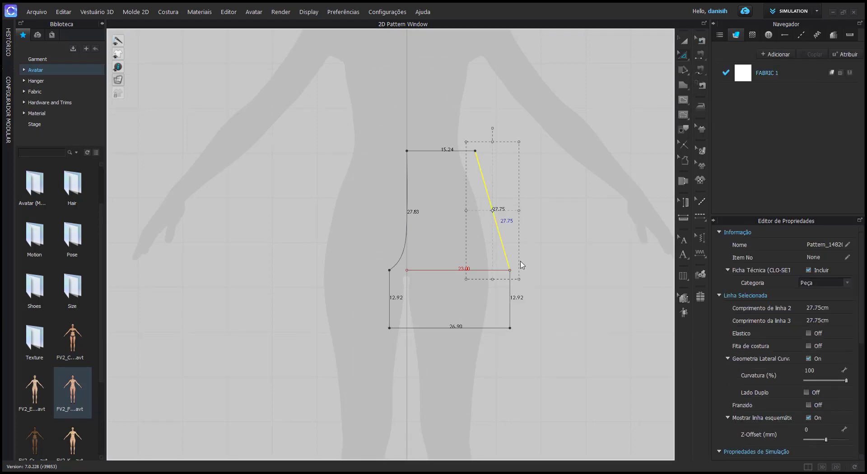
pyautogui.click(369, 251)
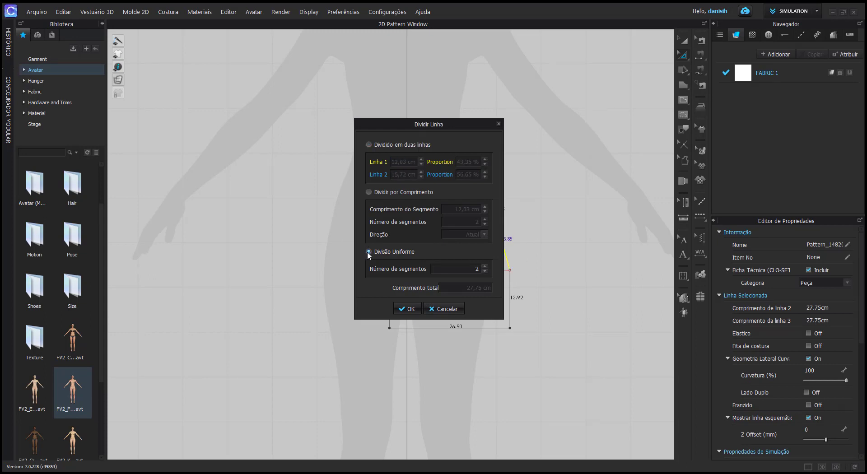
pyautogui.click(405, 310)
pyautogui.rightClick(492, 211)
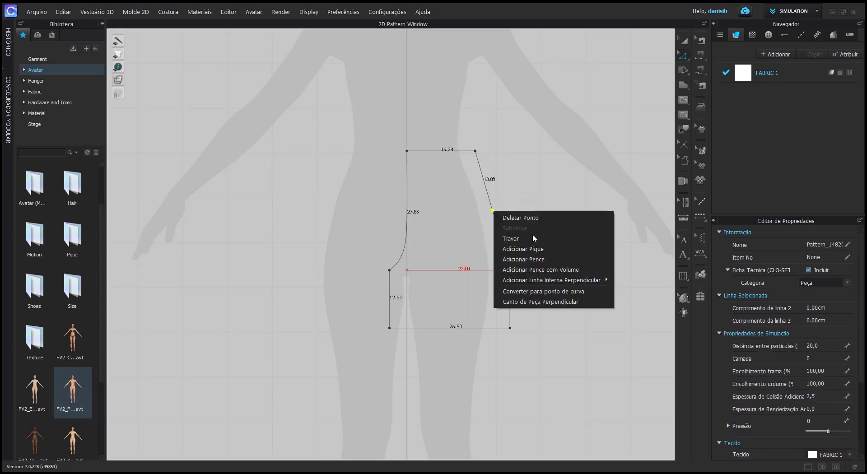
pyautogui.click(551, 291)
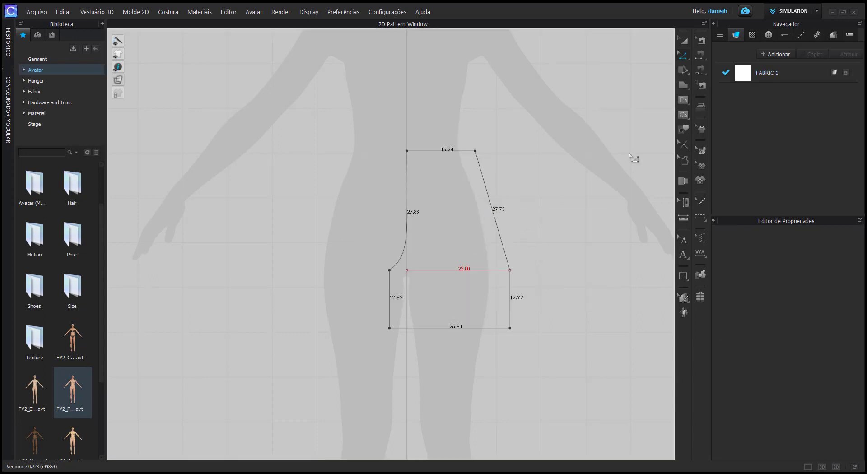
# Step: Bend the side seam outward with Edit Curve Point so it measures 27.77 cm
pyautogui.click(687, 57)
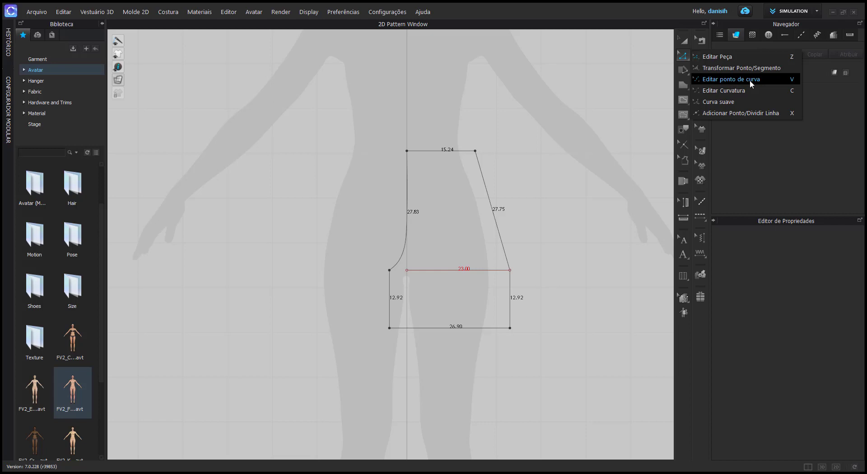
pyautogui.click(749, 79)
pyautogui.moveTo(492, 210); pyautogui.dragTo(502, 213)
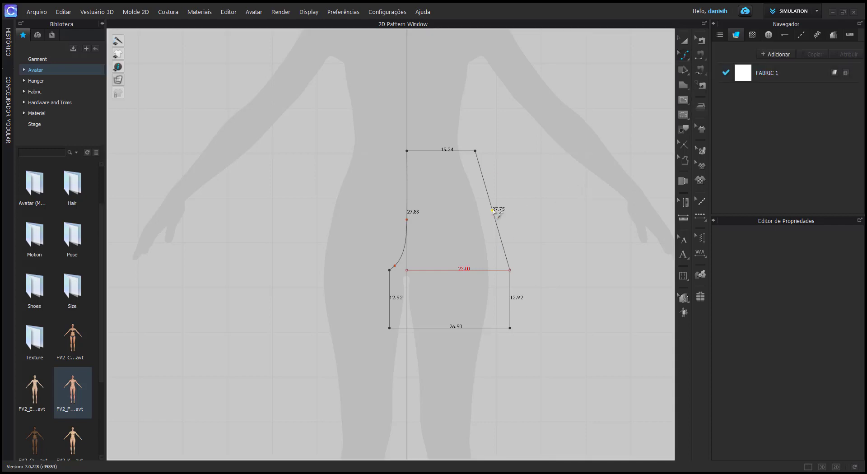
pyautogui.rightClick(502, 212)
pyautogui.write('0,5')
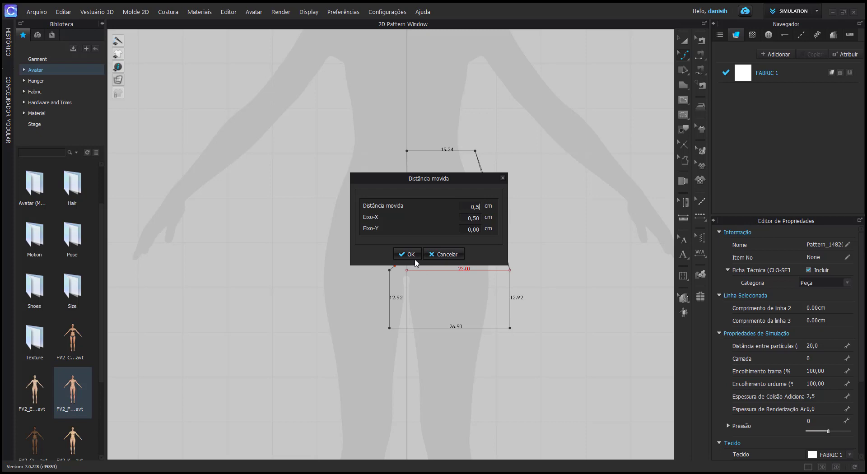
pyautogui.click(408, 255)
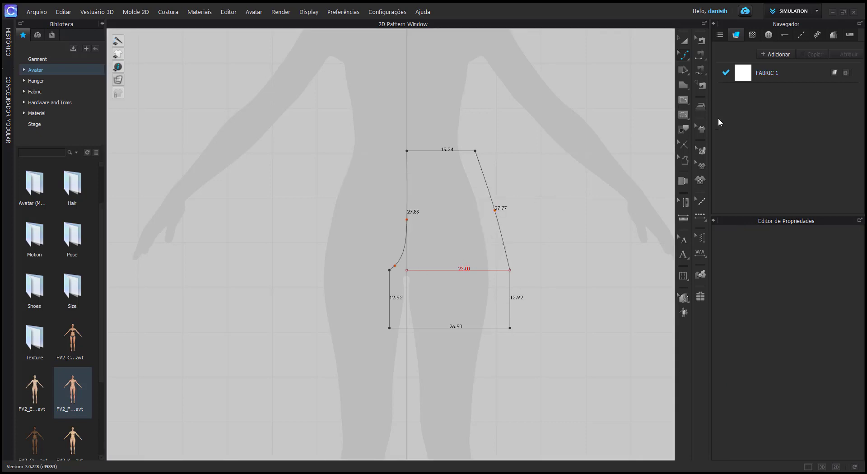
# Step: Delete the horizontal 23.00 cm hip line crossing the shorts piece
pyautogui.click(683, 55)
pyautogui.click(713, 72)
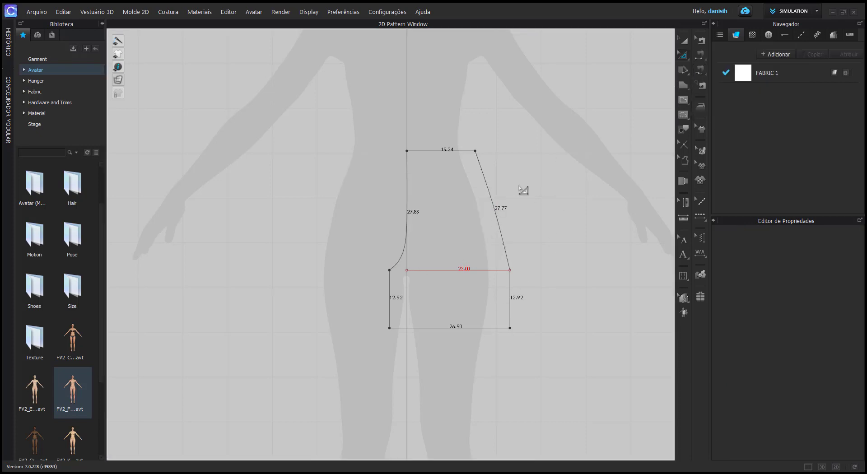
pyautogui.click(471, 270)
pyautogui.rightClick(469, 269)
pyautogui.click(495, 276)
pyautogui.click(683, 40)
pyautogui.click(450, 224)
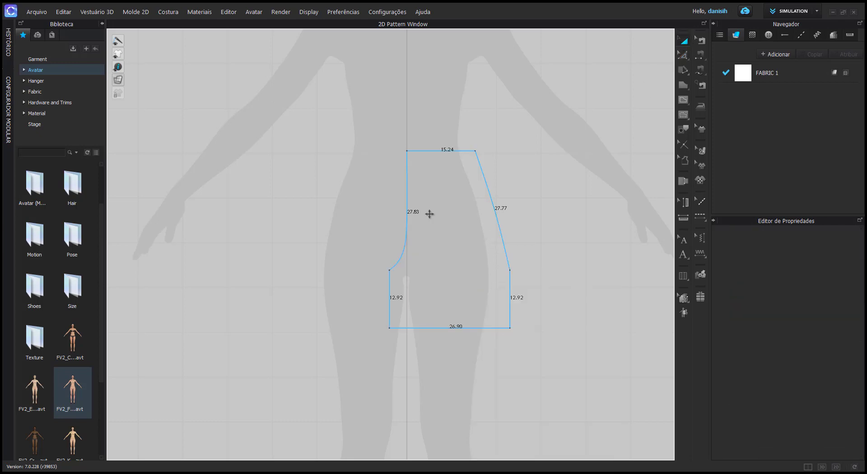
pyautogui.click(429, 214)
# Step: Copy the front shorts piece and paste the duplicate to the right of the original
pyautogui.rightClick(429, 214)
pyautogui.click(449, 30)
pyautogui.scroll(-2, 370, 147)
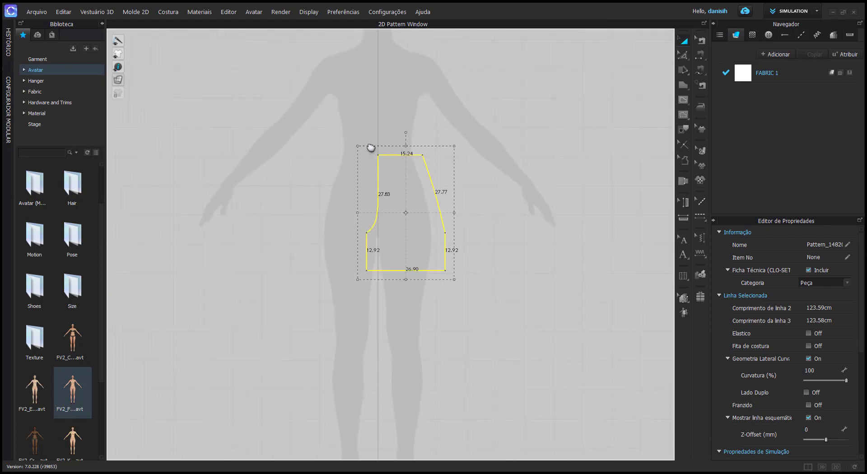
pyautogui.rightClick(499, 181)
pyautogui.click(515, 182)
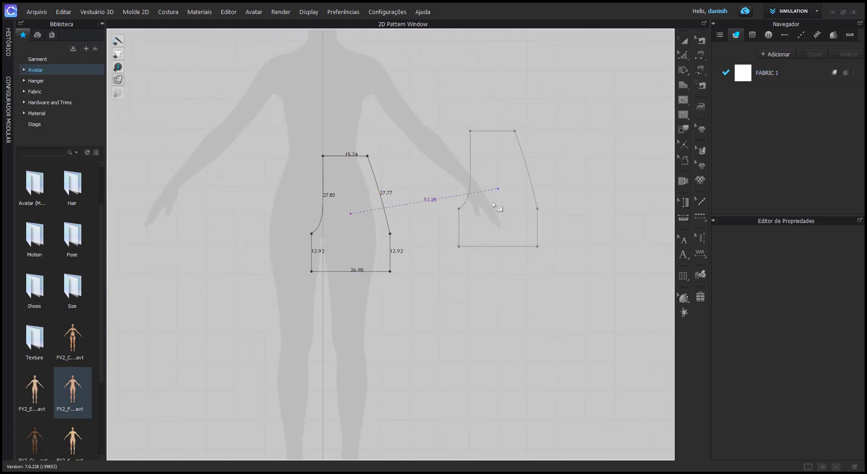
pyautogui.click(499, 219)
pyautogui.click(586, 203)
pyautogui.scroll(3, 531, 186)
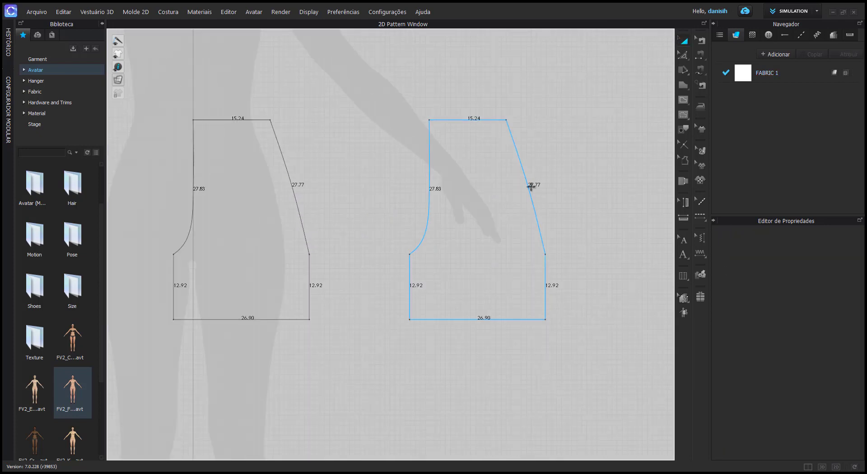
pyautogui.click(684, 58)
pyautogui.click(704, 67)
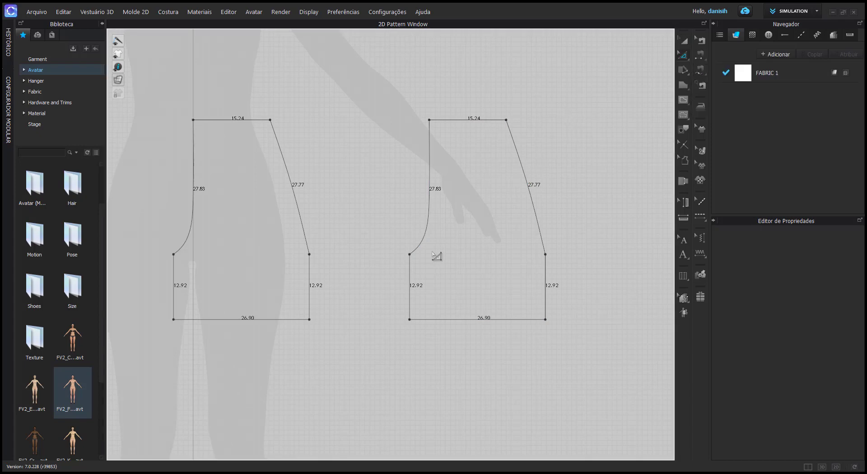
# Step: Move the copy's crotch point and bottom-left corner 5 cm outward, widening its hem to 31.90
pyautogui.moveTo(409, 254); pyautogui.dragTo(389, 256)
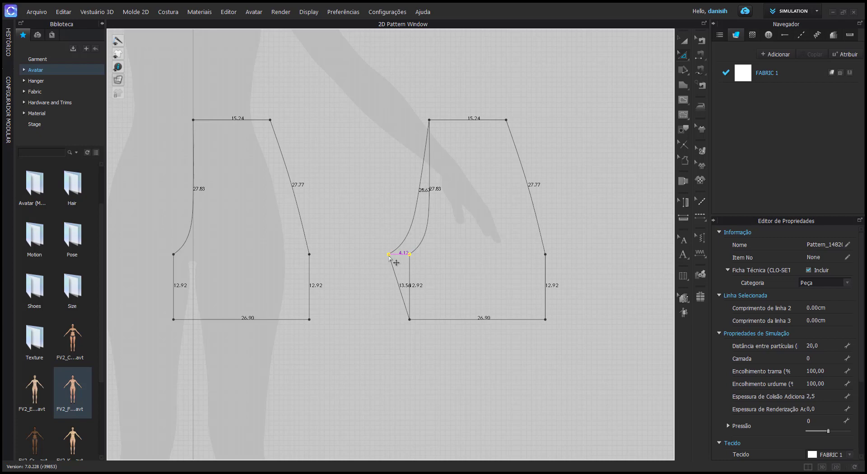
pyautogui.rightClick(388, 256)
pyautogui.write('5')
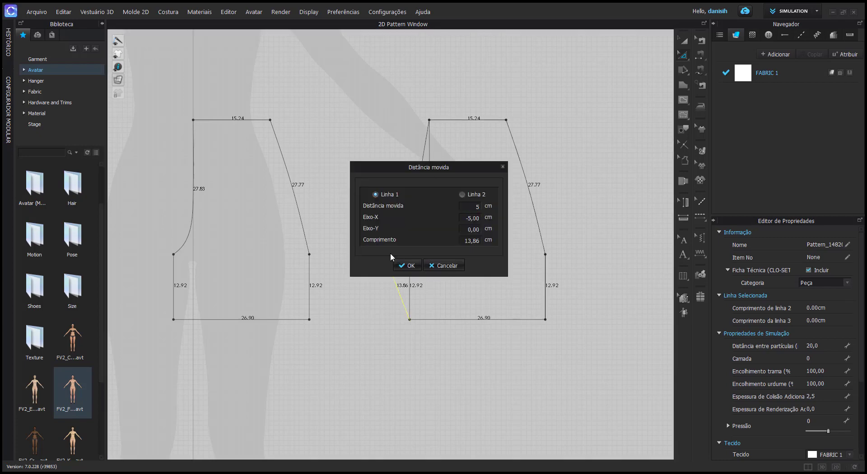
pyautogui.click(407, 266)
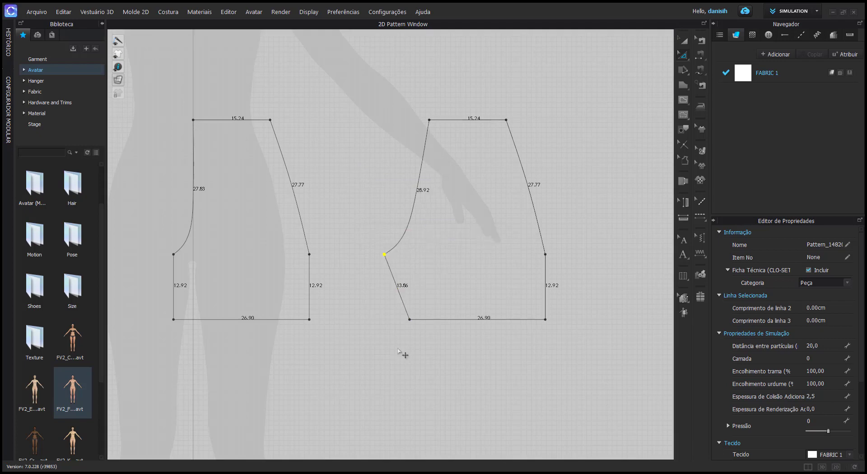
pyautogui.moveTo(409, 319); pyautogui.dragTo(384, 319)
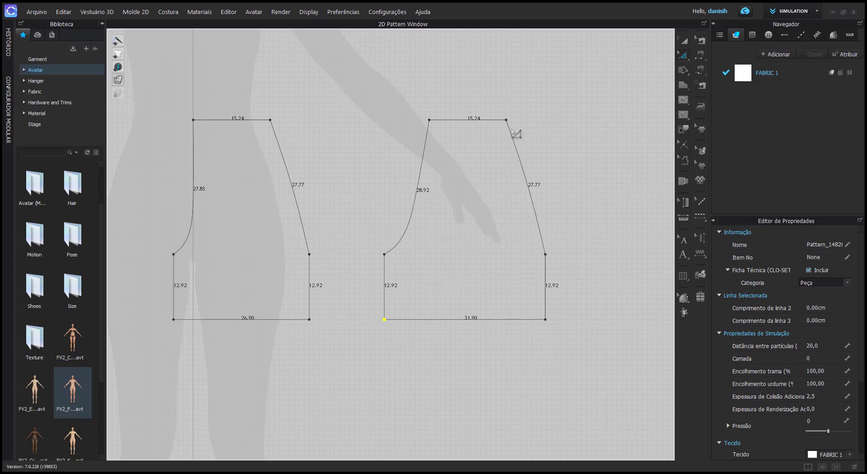
pyautogui.press('Escape')
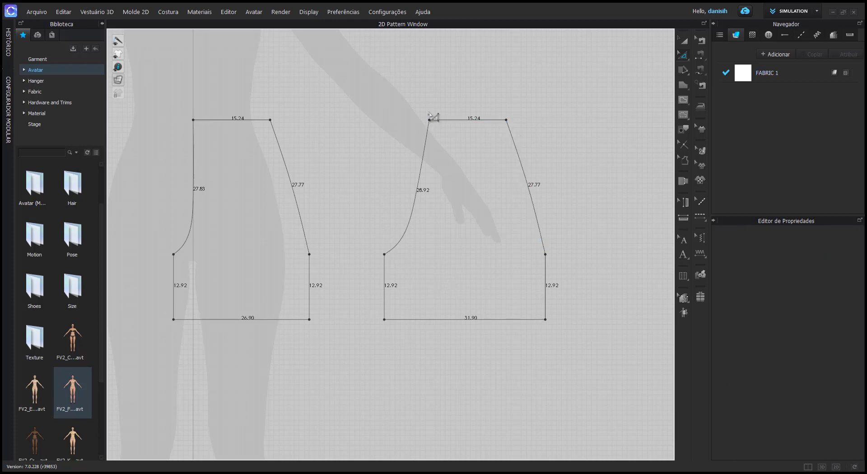
pyautogui.click(682, 55)
# Step: Lower the first piece's top-left corner slightly and raise the second piece's top-left corner 2 cm
pyautogui.moveTo(192, 120); pyautogui.dragTo(194, 129)
pyautogui.rightClick(194, 129)
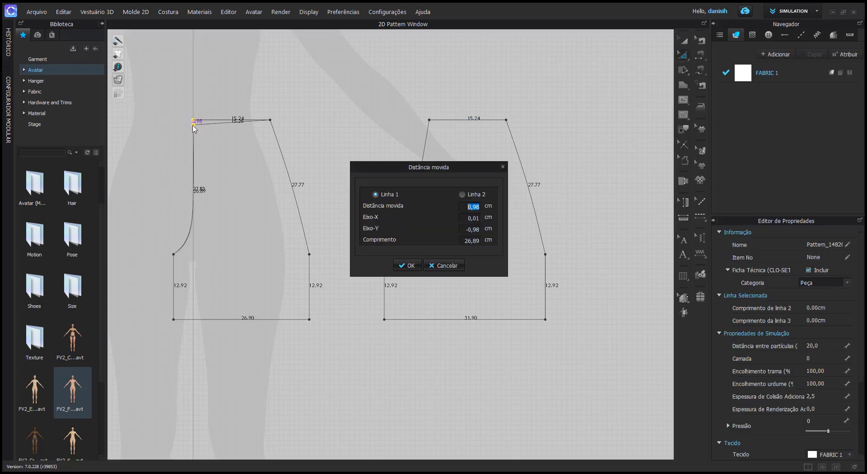
pyautogui.click(408, 266)
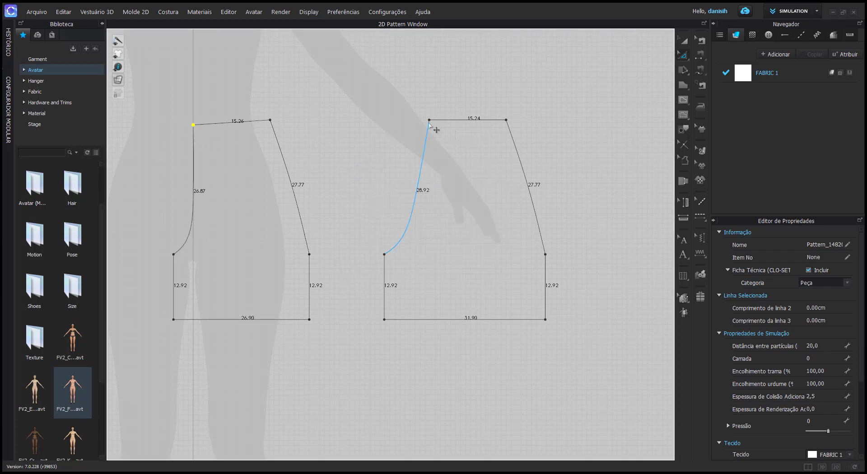
pyautogui.moveTo(428, 121); pyautogui.dragTo(431, 110)
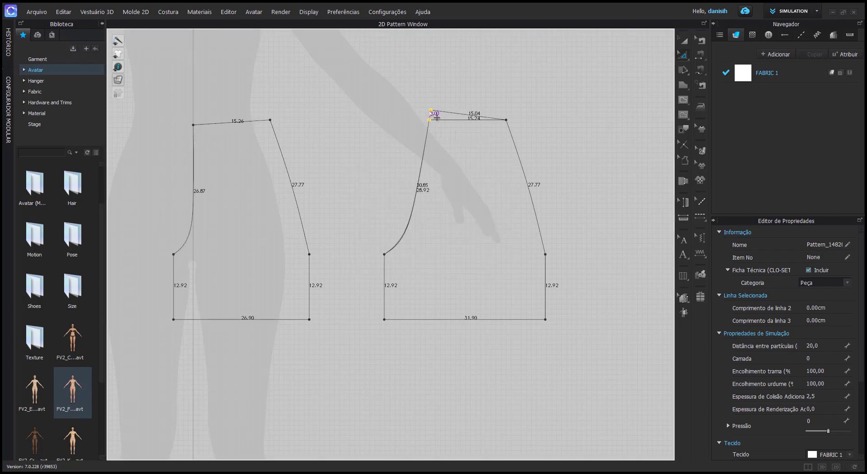
pyautogui.press('Return')
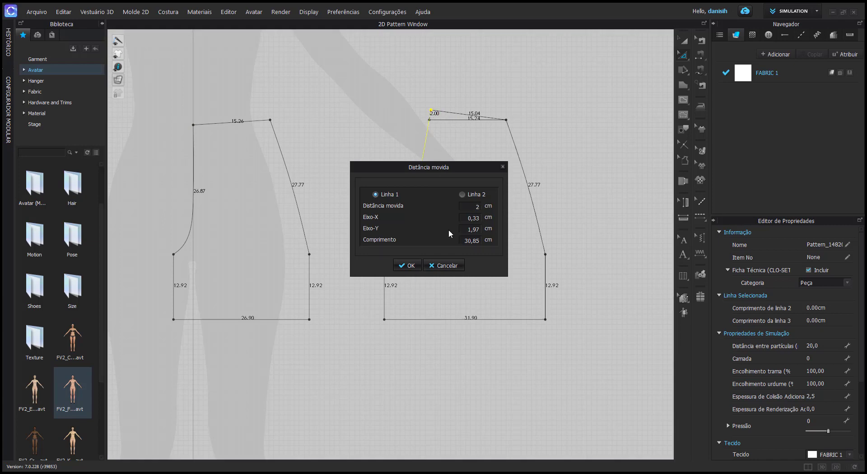
pyautogui.click(408, 269)
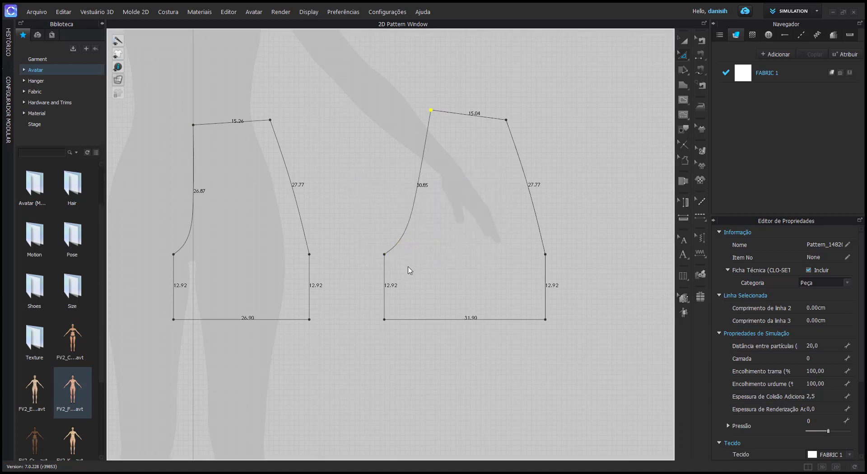
# Step: Reset the second piece's waist edge length to 15.24 cm
pyautogui.click(469, 115)
pyautogui.rightClick(469, 114)
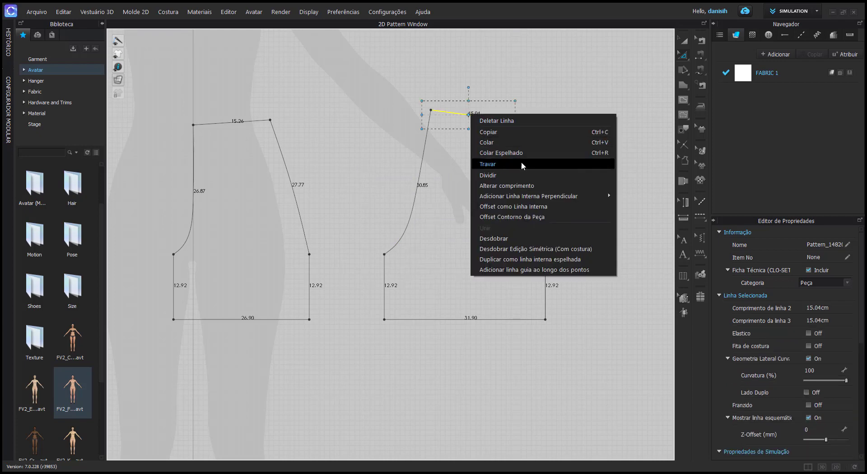
pyautogui.click(524, 188)
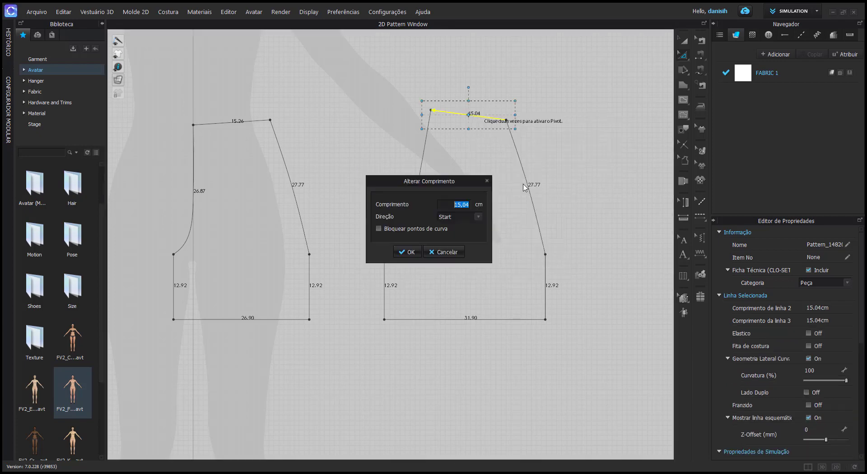
pyautogui.write('15,')
pyautogui.press('Return')
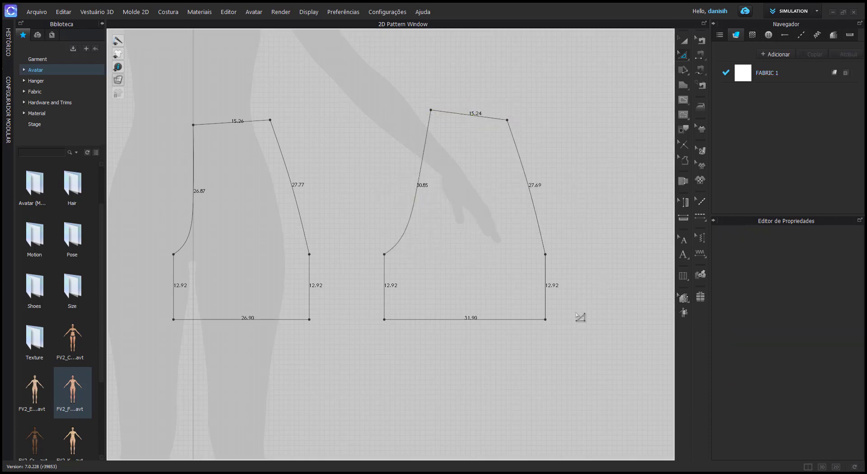
# Step: Move both bottom hem corners of the second piece inward, leaving its hem at 26.90
pyautogui.moveTo(385, 320); pyautogui.dragTo(393, 320)
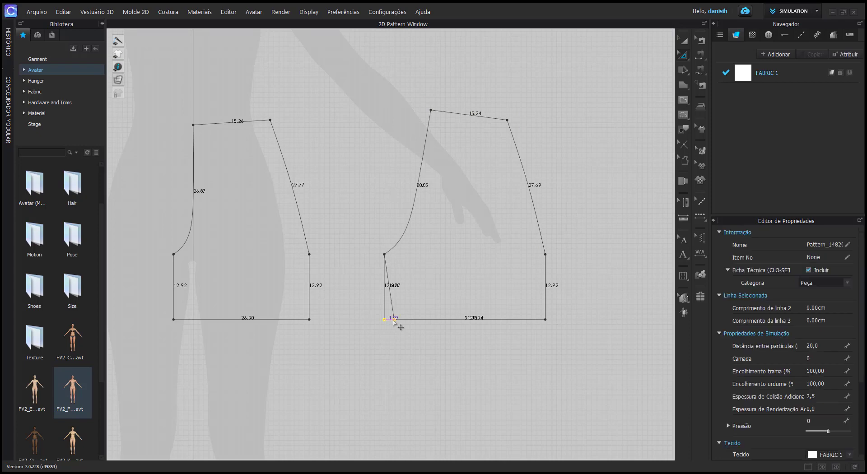
pyautogui.rightClick(394, 320)
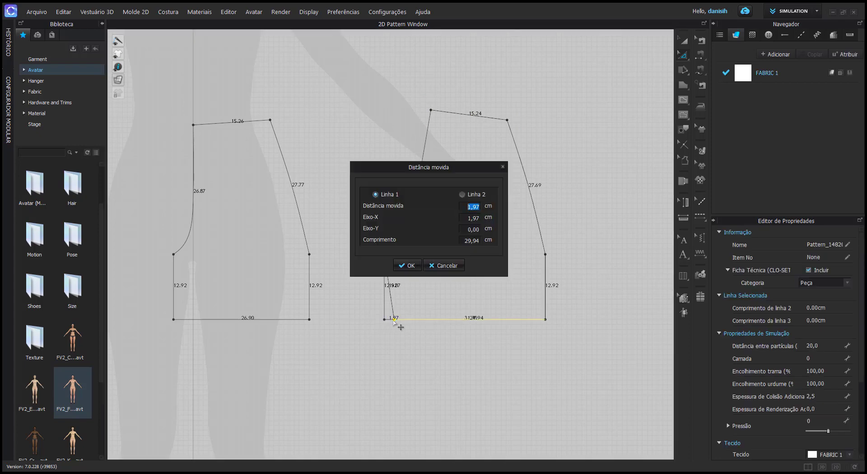
pyautogui.write('1,')
pyautogui.press('Return')
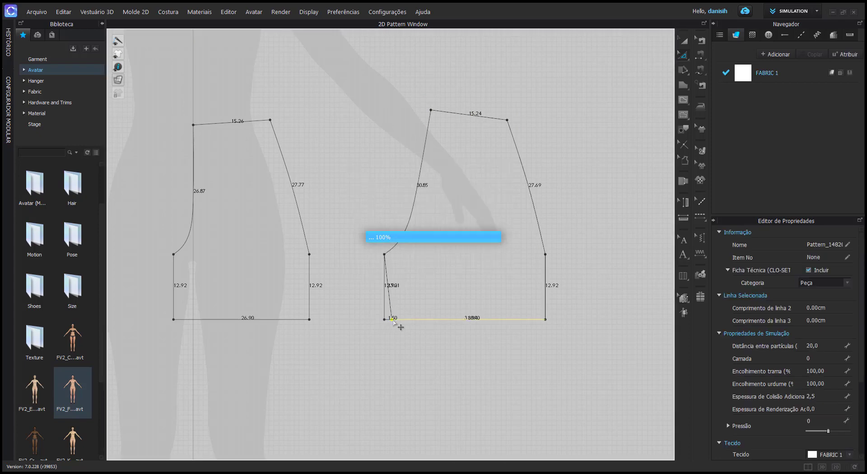
pyautogui.moveTo(545, 319); pyautogui.dragTo(539, 320)
pyautogui.rightClick(540, 321)
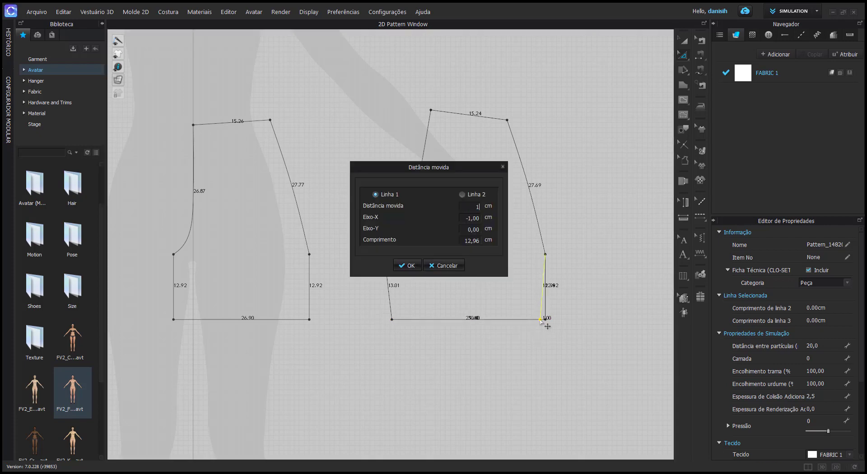
pyautogui.click(410, 265)
pyautogui.click(521, 357)
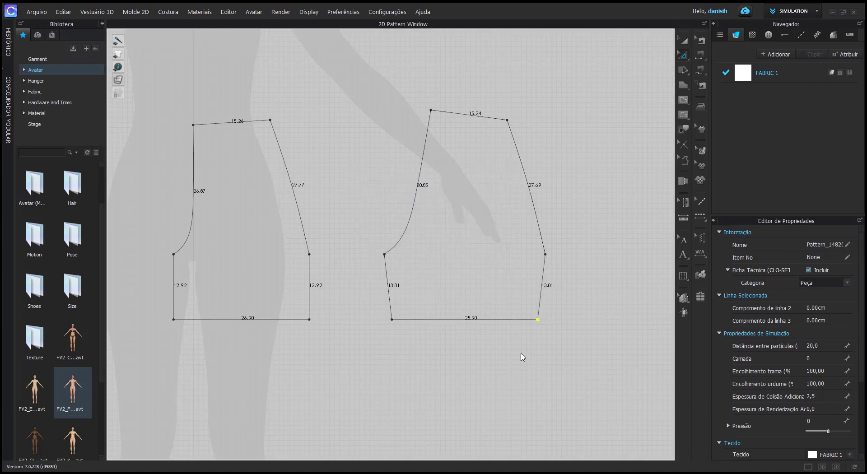
# Step: Bring the first piece's bottom hem corners 1.5 cm inward so the front hem measures 23.90
pyautogui.moveTo(173, 319); pyautogui.dragTo(181, 319)
pyautogui.rightClick(182, 321)
pyautogui.write('1,5')
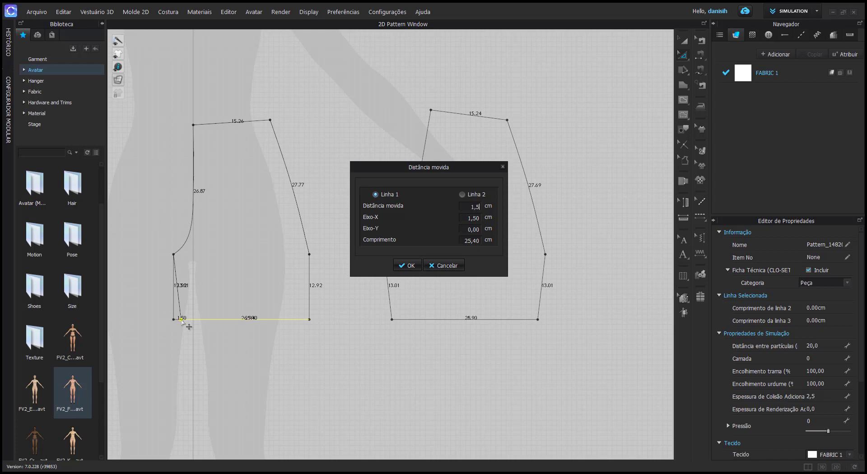
pyautogui.click(399, 268)
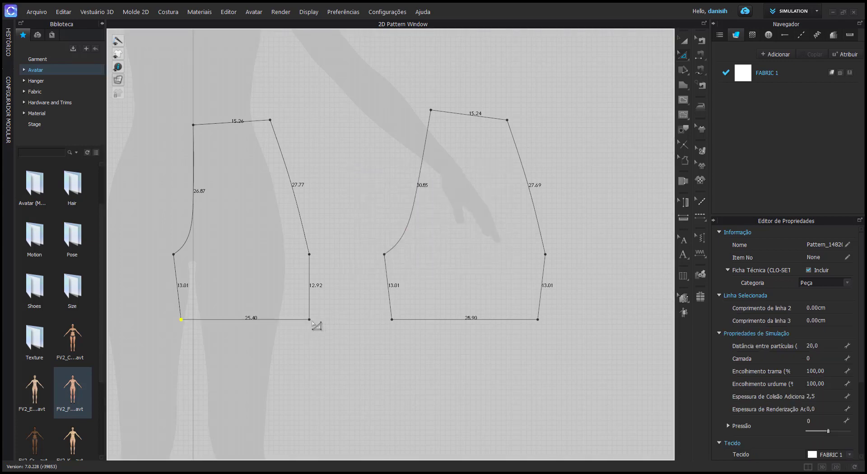
pyautogui.moveTo(308, 319); pyautogui.dragTo(304, 320)
pyautogui.rightClick(304, 320)
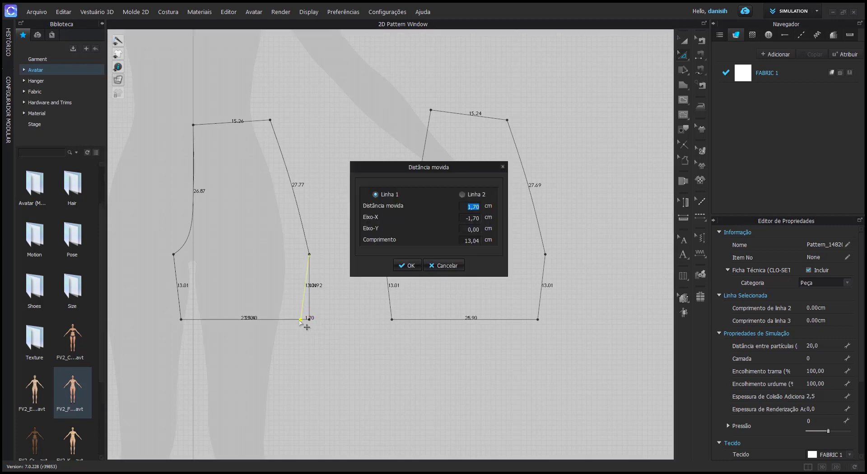
pyautogui.write('1,')
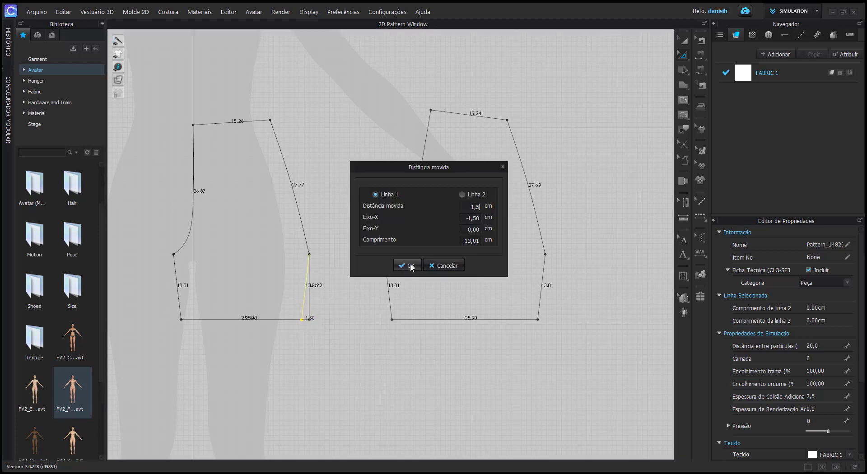
pyautogui.click(407, 265)
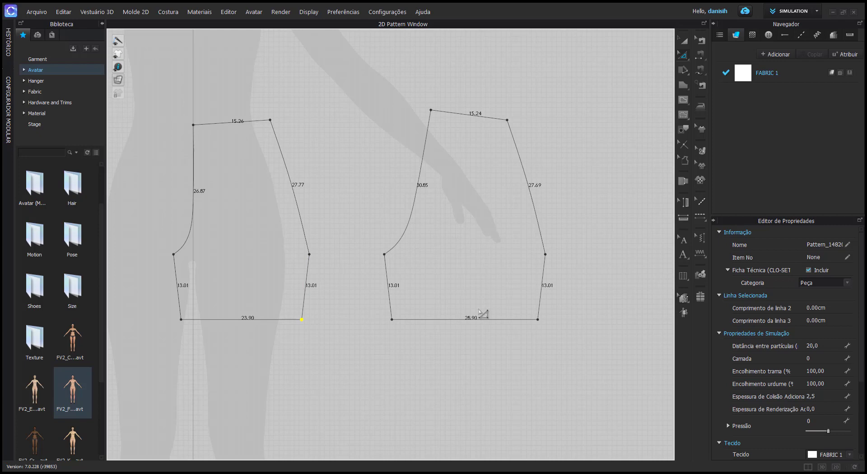
pyautogui.scroll(-2, 464, 319)
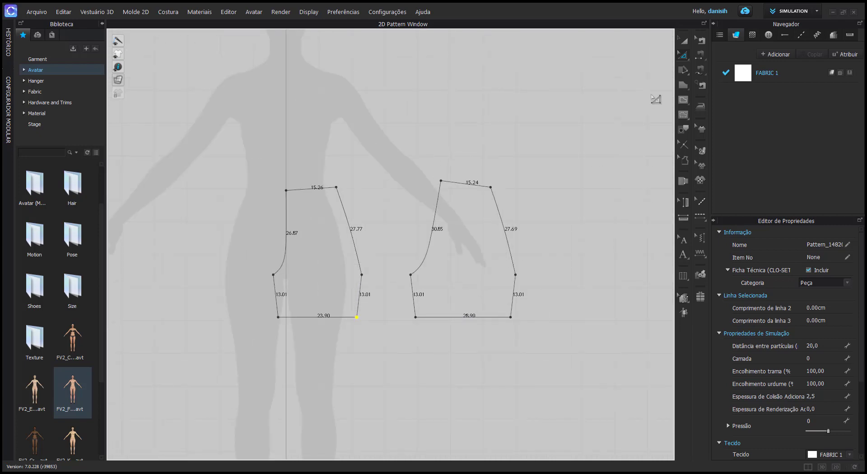
pyautogui.rightClick(321, 237)
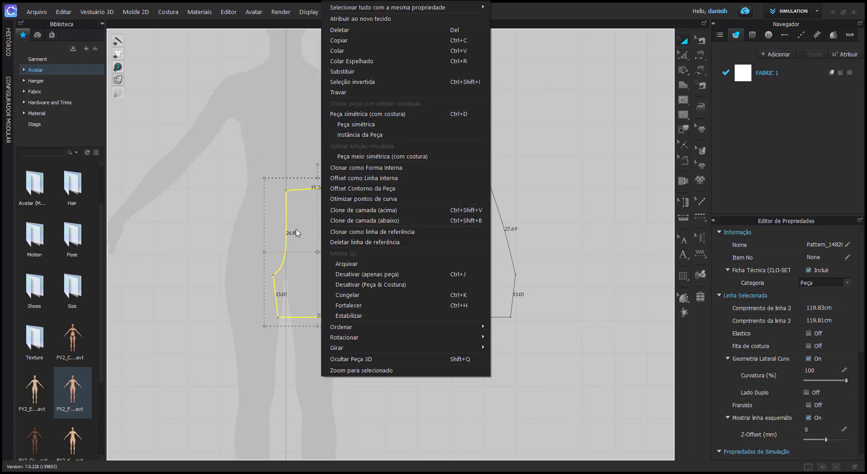
pyautogui.click(294, 232)
pyautogui.rightClick(294, 233)
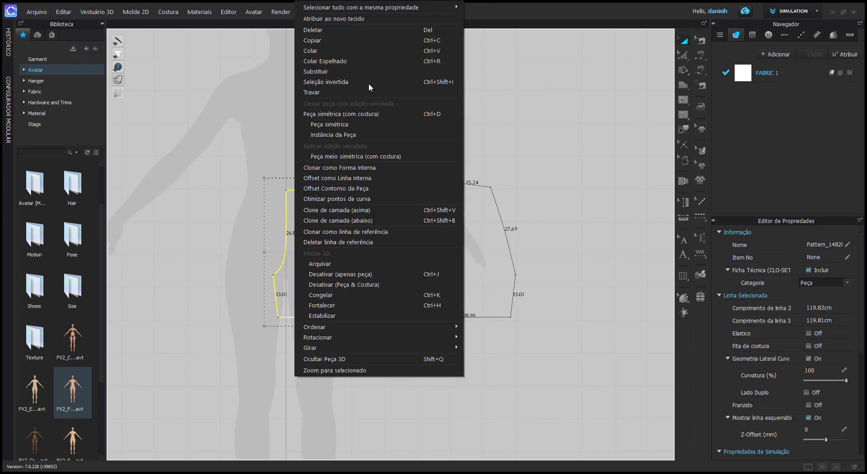
pyautogui.click(367, 40)
pyautogui.click(492, 107)
pyautogui.rightClick(492, 101)
pyautogui.click(503, 107)
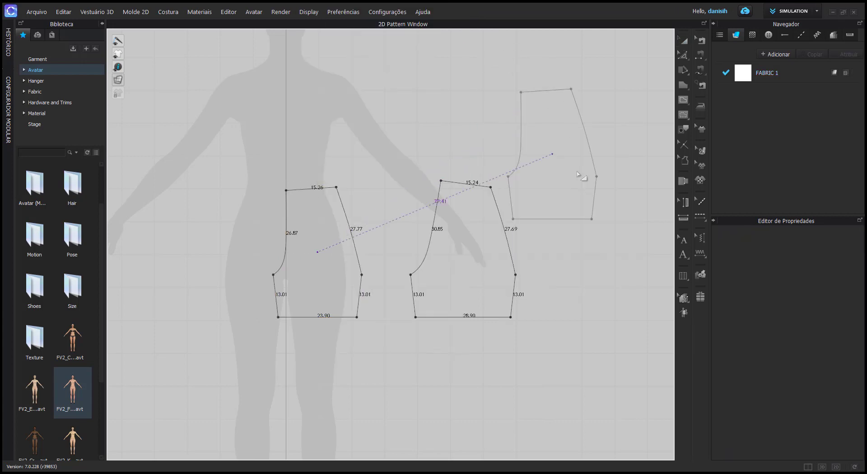
pyautogui.click(591, 192)
pyautogui.click(342, 233)
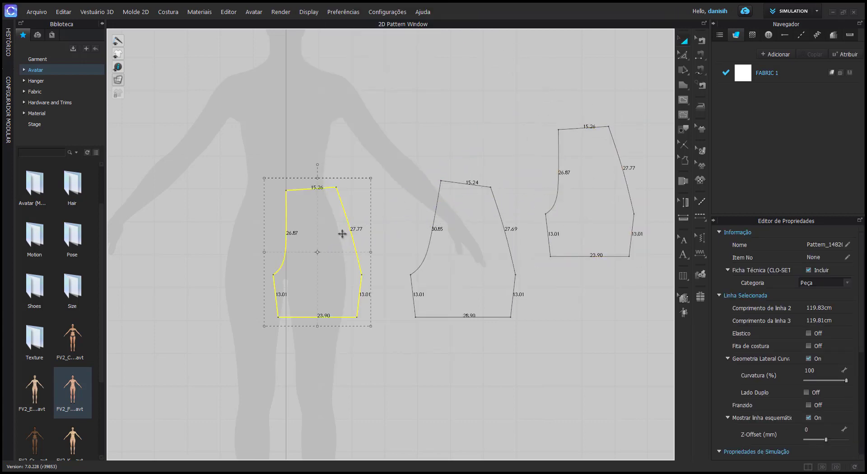
pyautogui.rightClick(342, 234)
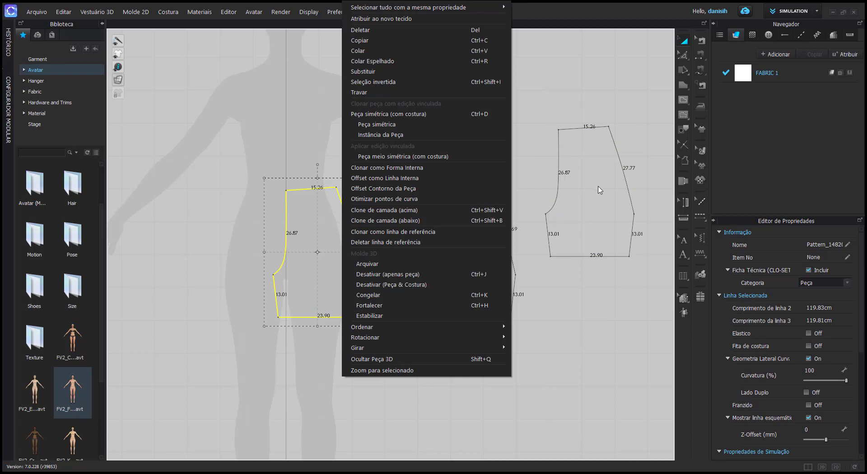
pyautogui.click(619, 175)
pyautogui.click(605, 175)
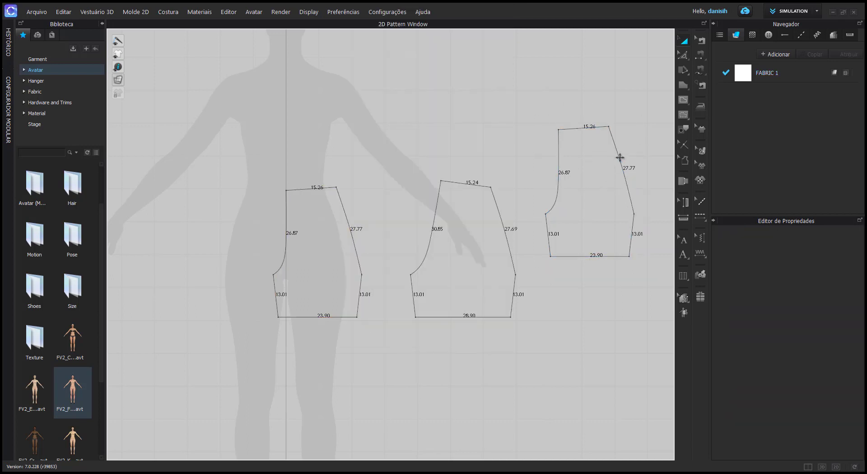
pyautogui.click(619, 157)
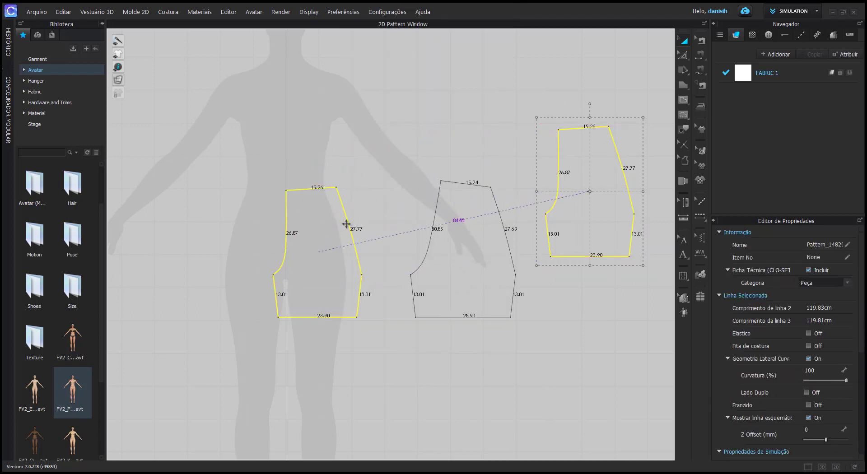
pyautogui.scroll(5, 361, 277)
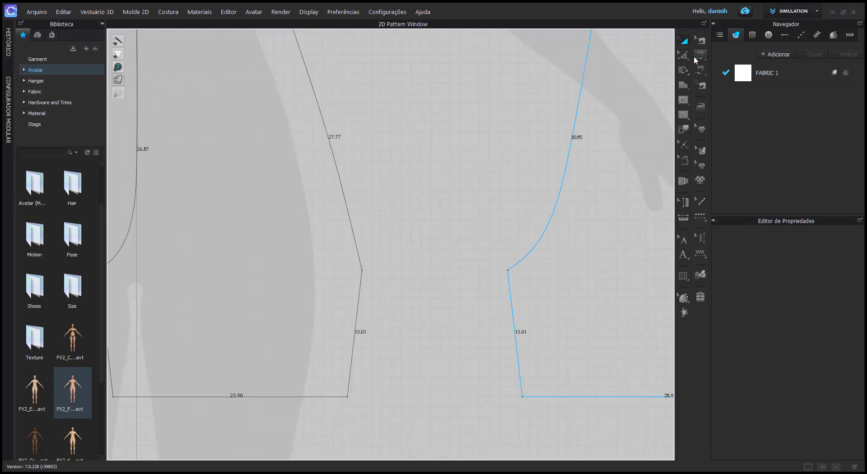
pyautogui.click(683, 55)
pyautogui.click(718, 71)
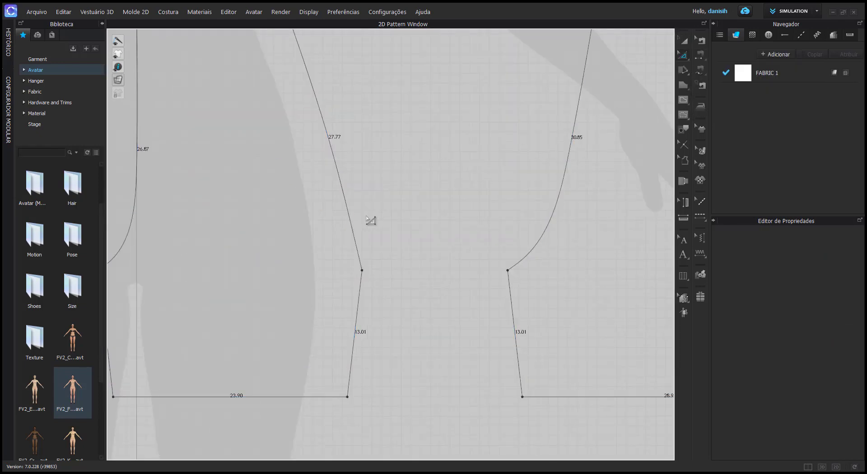
pyautogui.rightClick(362, 270)
pyautogui.click(403, 346)
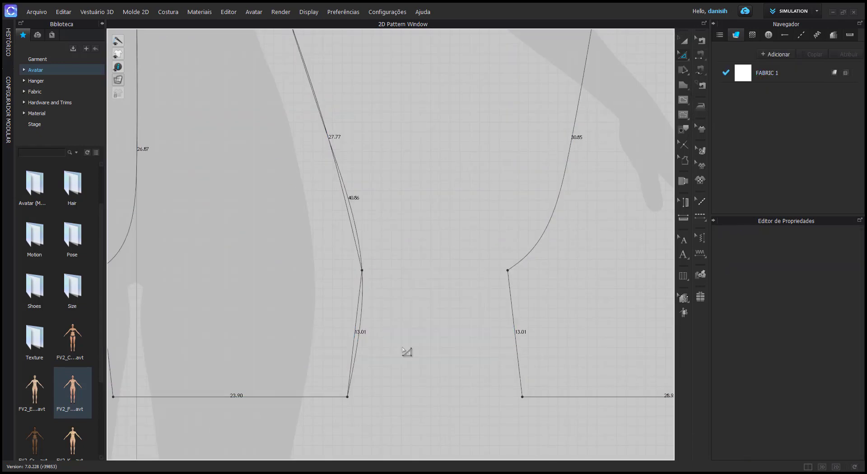
pyautogui.scroll(-4, 407, 352)
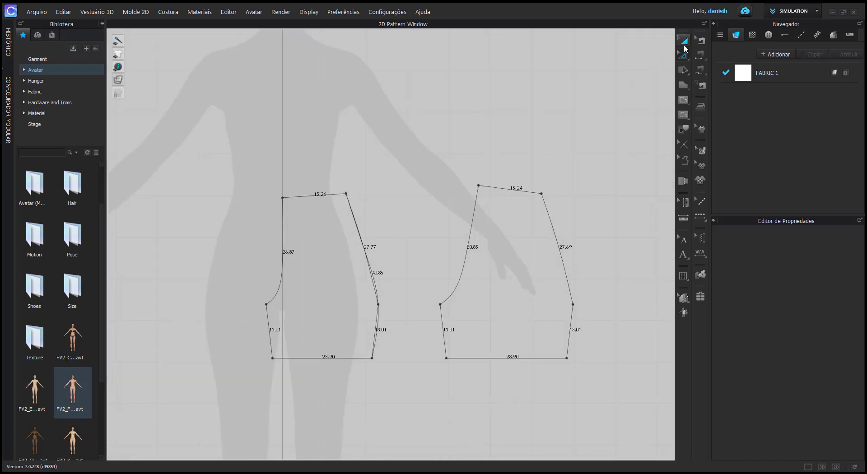
pyautogui.moveTo(363, 235); pyautogui.dragTo(433, 141)
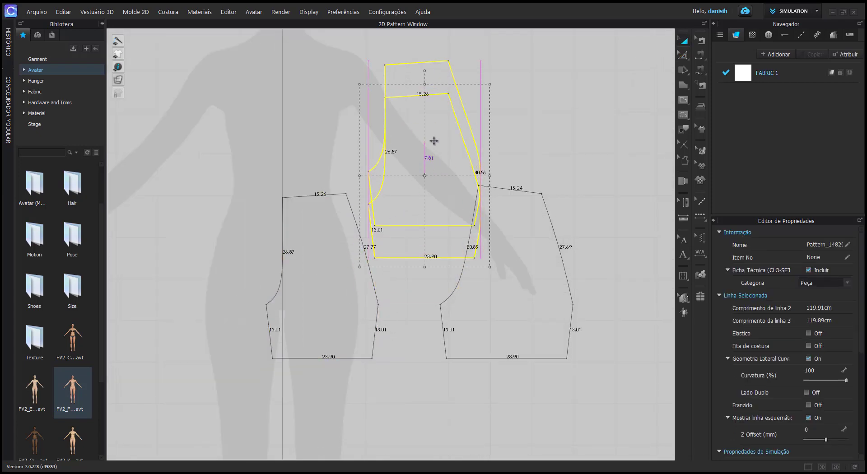
pyautogui.hotkey('ctrl', 'z')
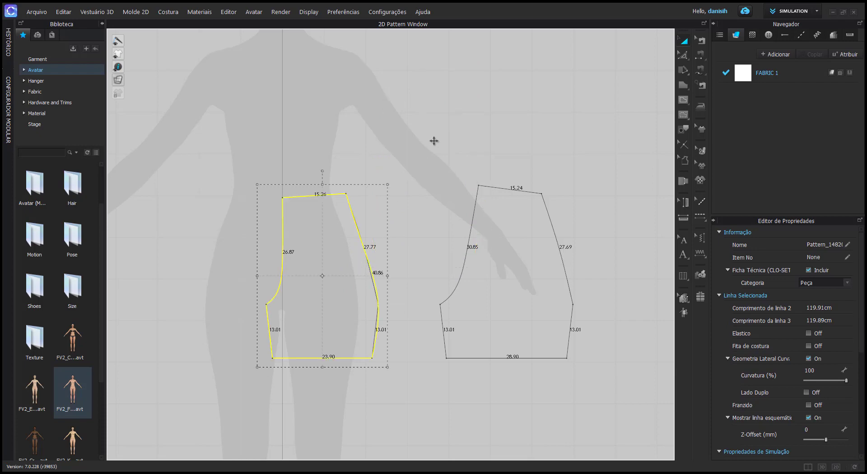
pyautogui.click(434, 141)
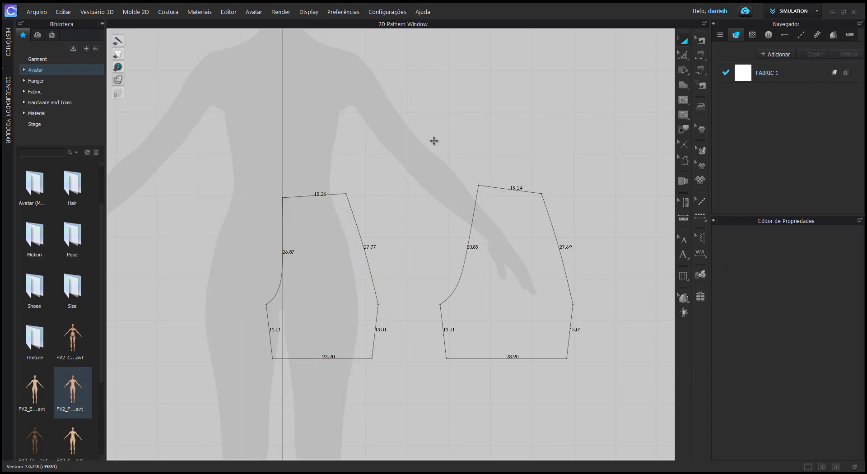
# Step: Make a mirrored, seam-linked copy of the left front piece and place it left of the original
pyautogui.scroll(-3, 434, 248)
pyautogui.scroll(1, 444, 241)
pyautogui.click(419, 226)
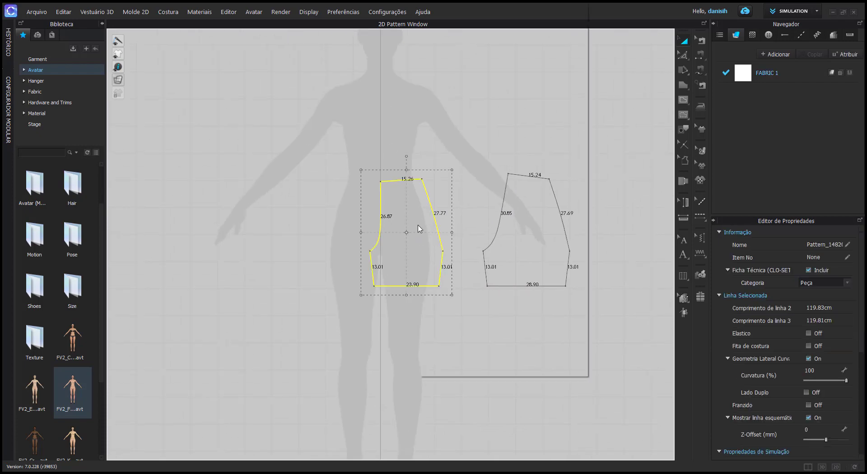
pyautogui.rightClick(419, 226)
pyautogui.click(451, 41)
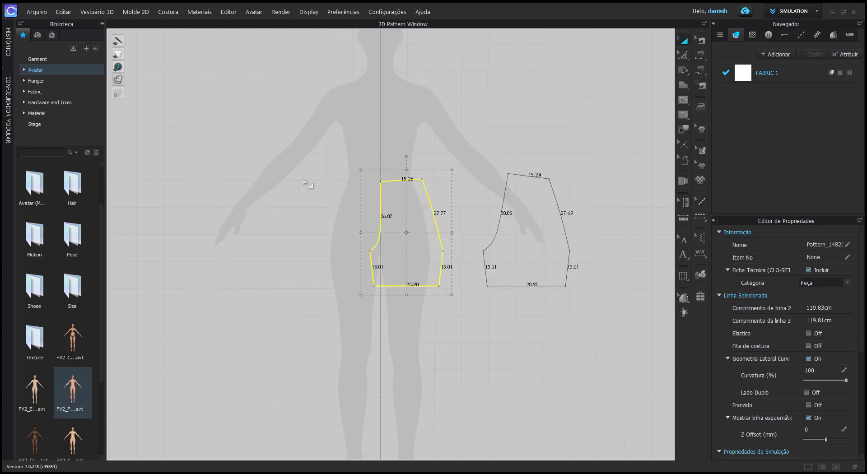
pyautogui.rightClick(303, 179)
pyautogui.click(378, 131)
pyautogui.rightClick(416, 214)
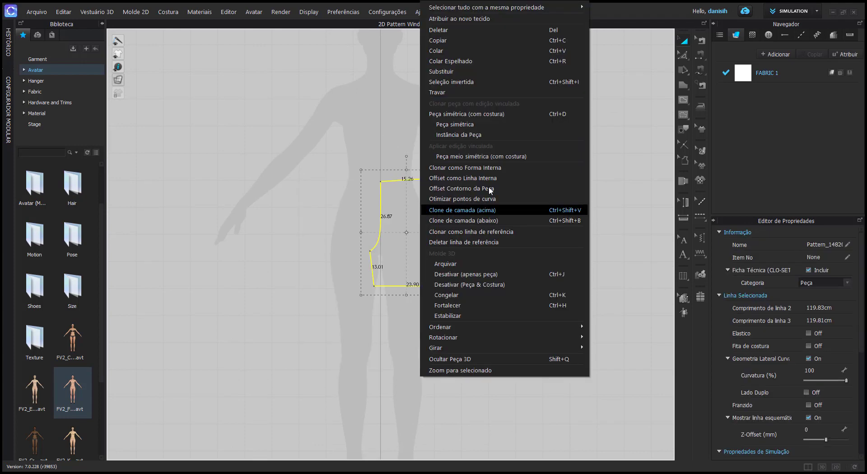
pyautogui.click(558, 113)
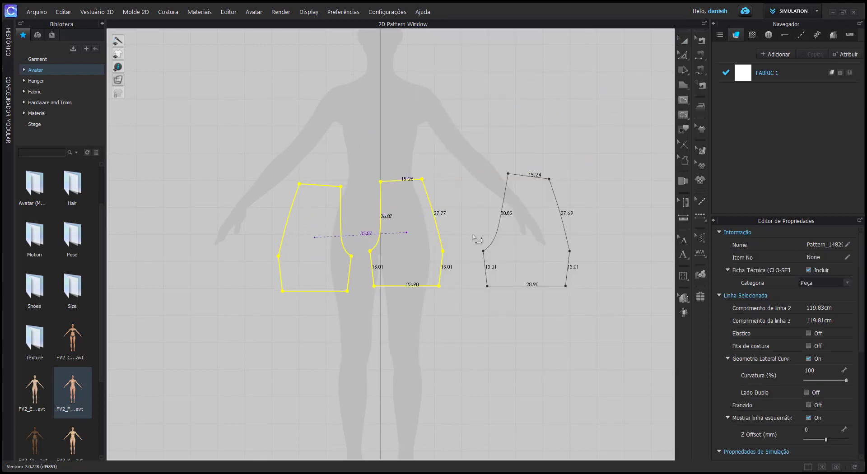
pyautogui.click(544, 237)
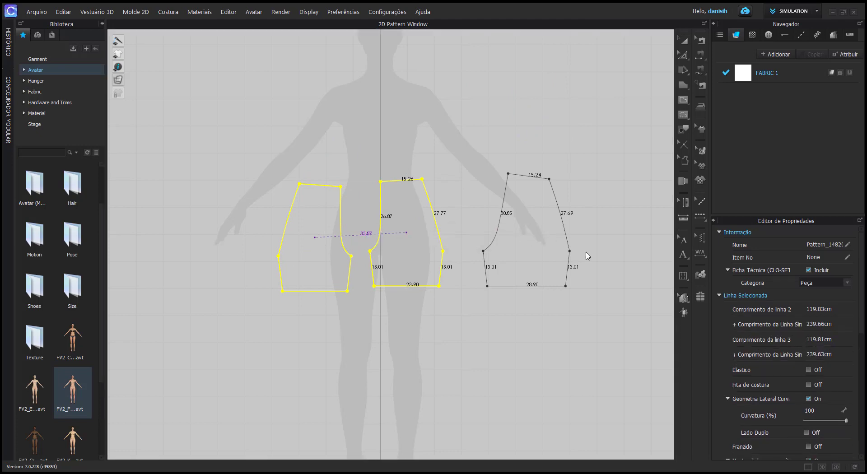
pyautogui.click(565, 201)
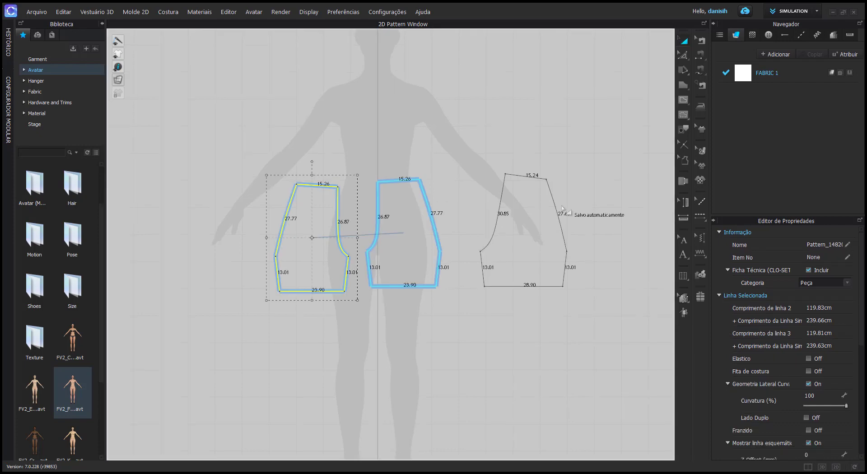
# Step: Make a mirrored, linked copy of the right back piece beside the original
pyautogui.click(554, 208)
pyautogui.rightClick(542, 208)
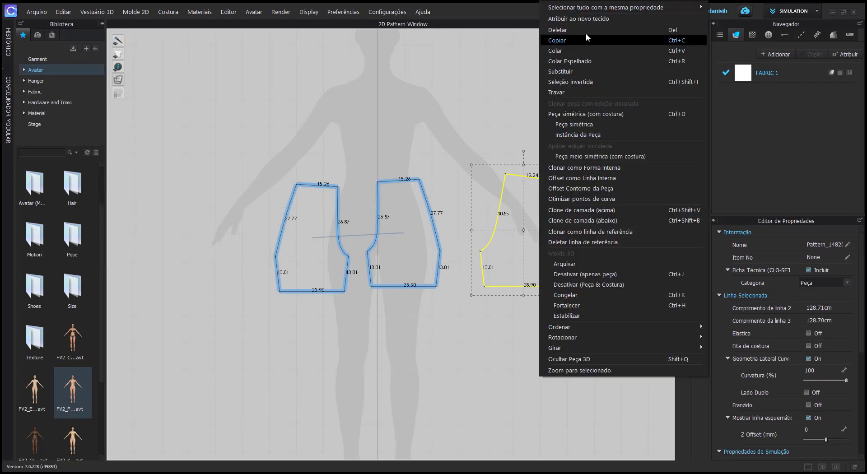
pyautogui.click(587, 114)
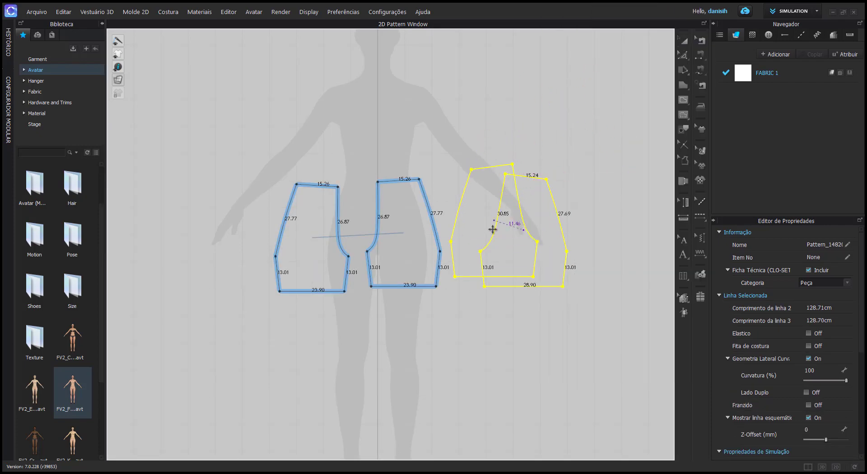
pyautogui.click(562, 217)
# Step: Spread the front and back pieces apart and show the 3D avatar beside the 2D patterns
pyautogui.moveTo(605, 221); pyautogui.dragTo(613, 216)
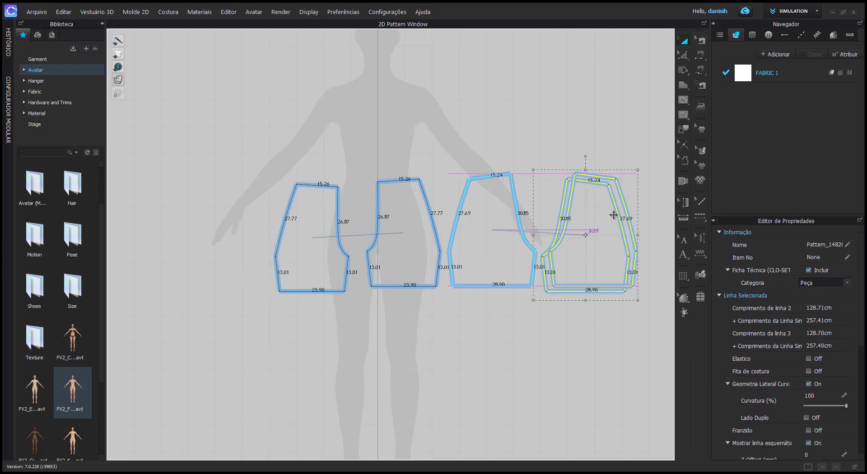
pyautogui.click(439, 251)
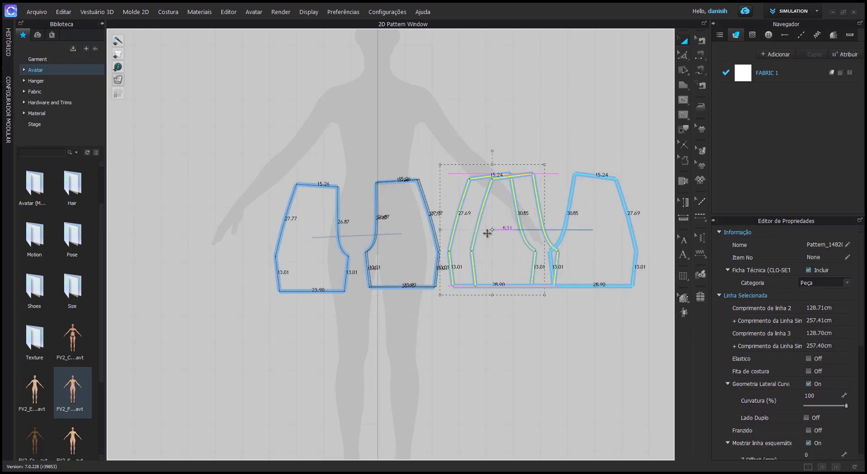
pyautogui.moveTo(468, 236); pyautogui.dragTo(490, 236)
pyautogui.moveTo(589, 236); pyautogui.dragTo(633, 241)
pyautogui.moveTo(423, 243); pyautogui.dragTo(442, 243)
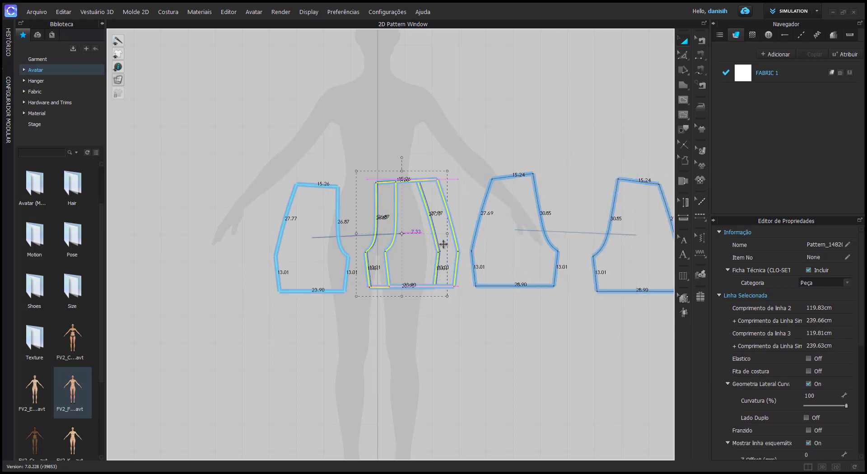
pyautogui.moveTo(329, 240); pyautogui.dragTo(359, 240)
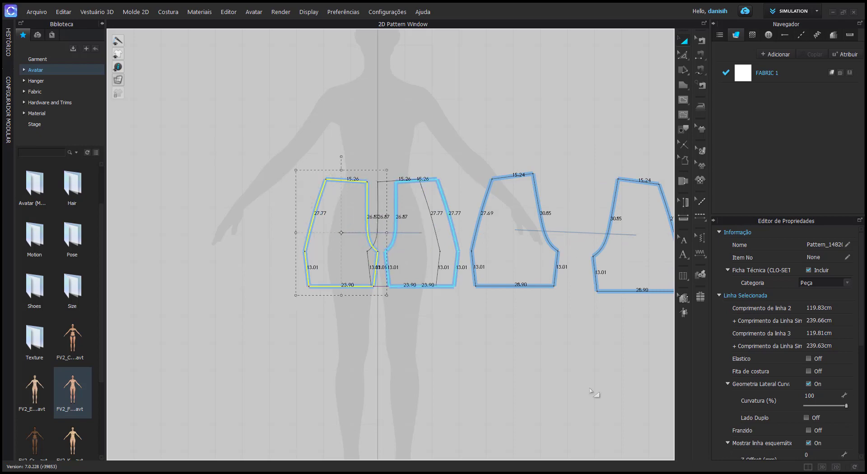
pyautogui.click(806, 467)
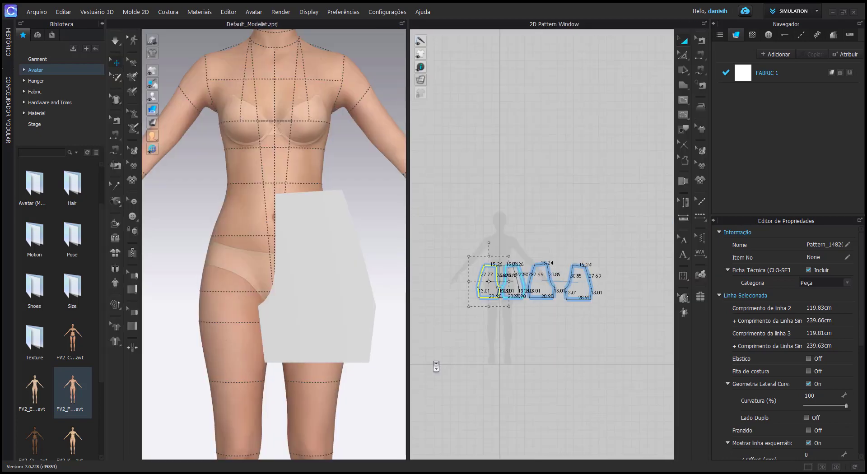
# Step: Widen the 3D window and zoom out until the avatar and all four shorts pieces are visible
pyautogui.moveTo(408, 326); pyautogui.dragTo(562, 326)
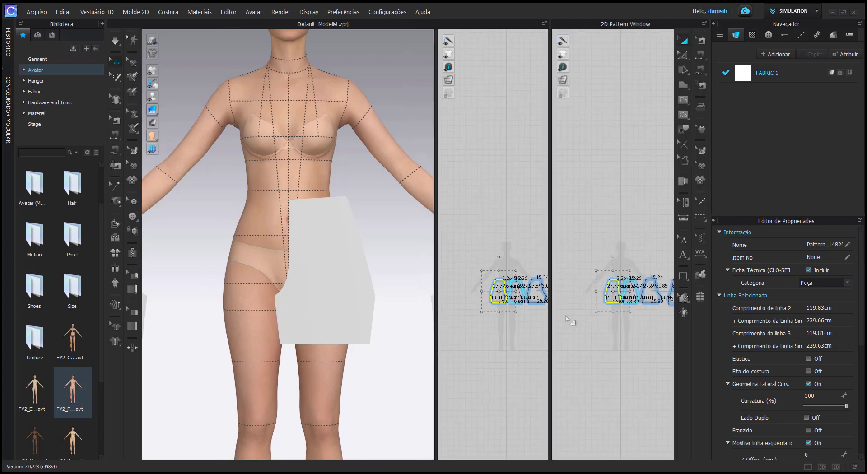
pyautogui.click(384, 285)
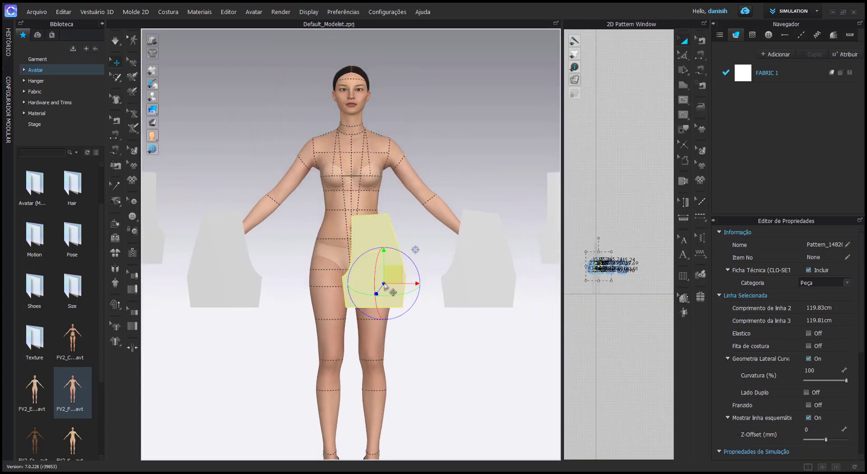
pyautogui.click(231, 292)
pyautogui.scroll(-2, 433, 314)
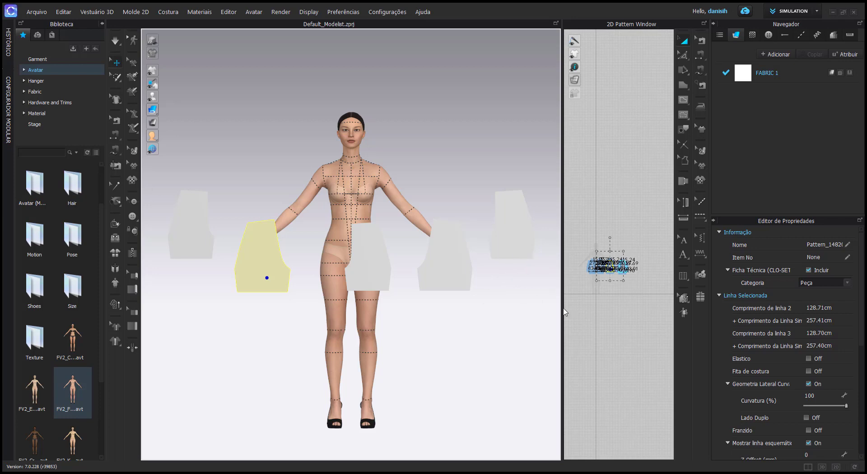
pyautogui.moveTo(562, 315); pyautogui.dragTo(491, 315)
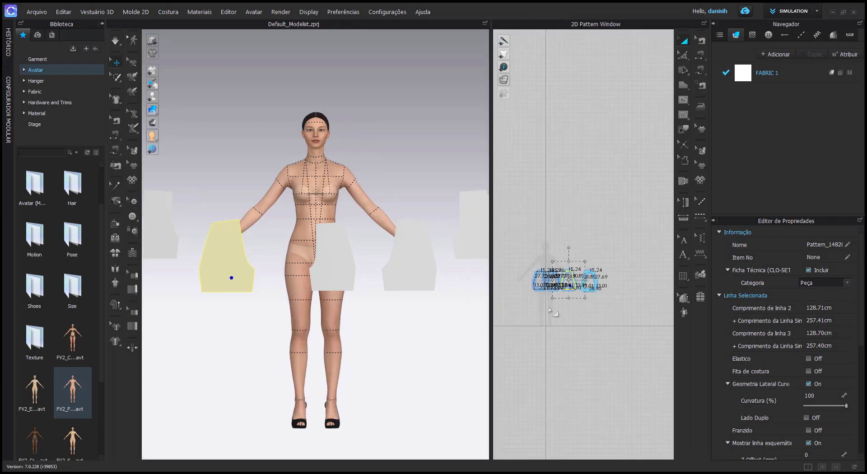
pyautogui.scroll(3, 552, 311)
# Step: Move the front shorts pieces toward the avatar's front, undoing the misplaced drags
pyautogui.moveTo(558, 241); pyautogui.dragTo(562, 275)
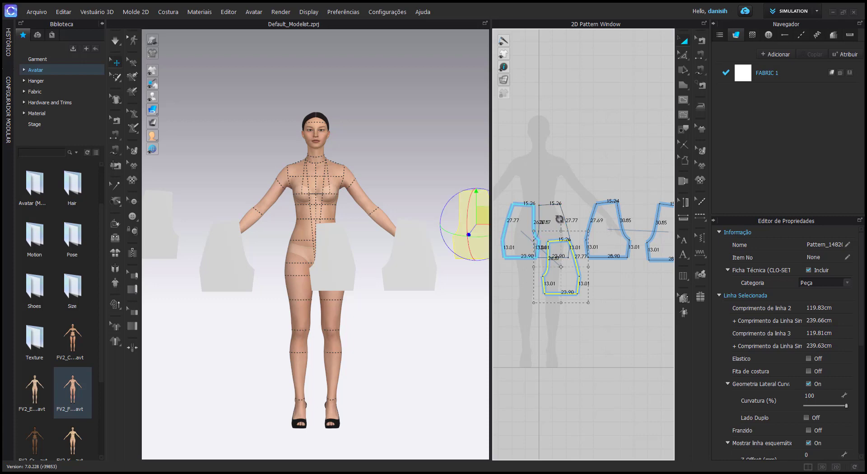
pyautogui.hotkey('ctrl', 'z')
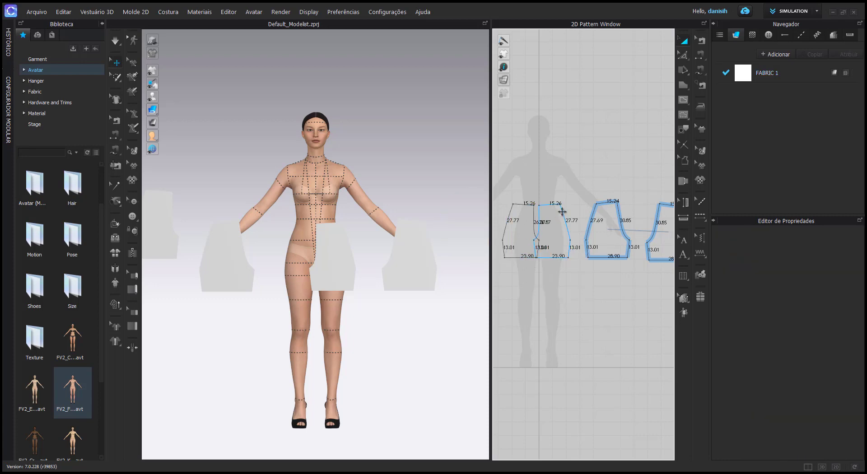
pyautogui.moveTo(557, 238); pyautogui.dragTo(568, 234)
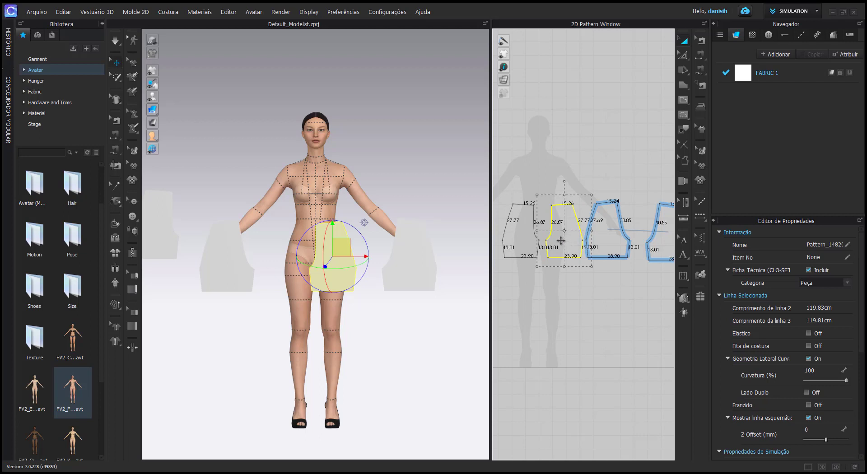
pyautogui.hotkey('ctrl', 'z')
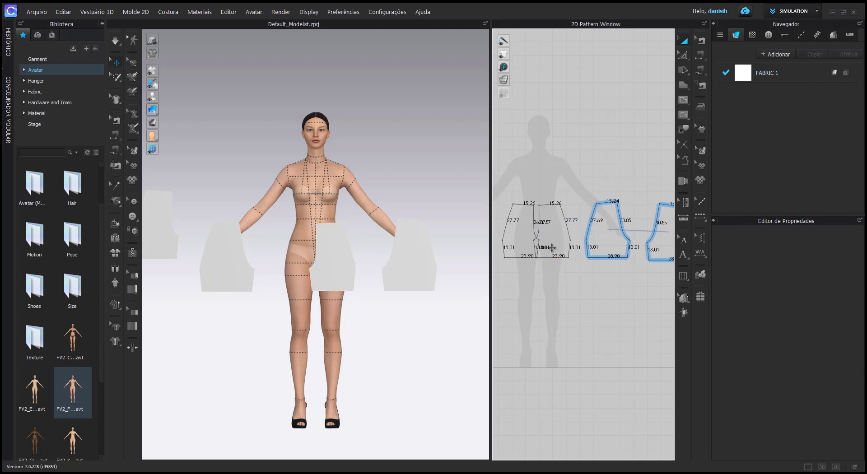
pyautogui.moveTo(551, 248); pyautogui.dragTo(571, 280)
pyautogui.click(559, 213)
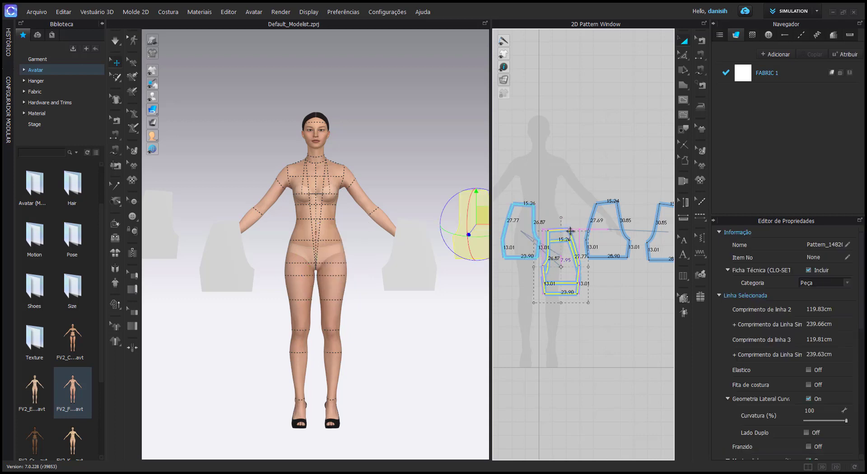
pyautogui.moveTo(561, 280); pyautogui.dragTo(560, 246)
pyautogui.scroll(-2, 445, 288)
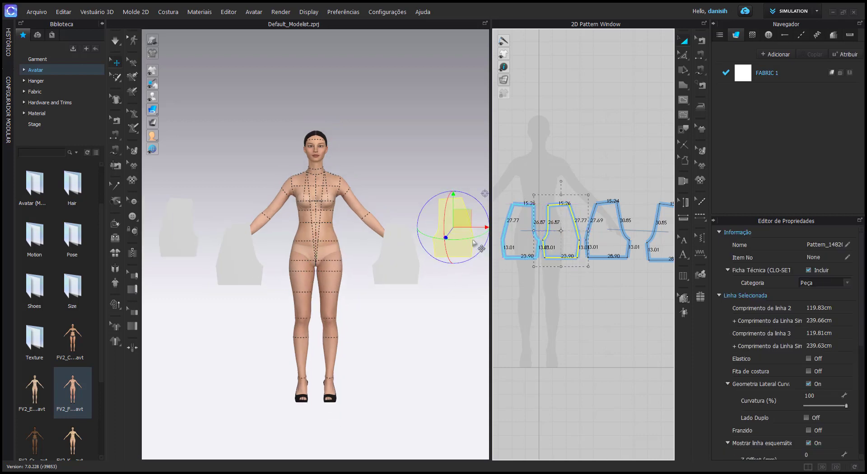
pyautogui.moveTo(473, 227); pyautogui.dragTo(355, 228)
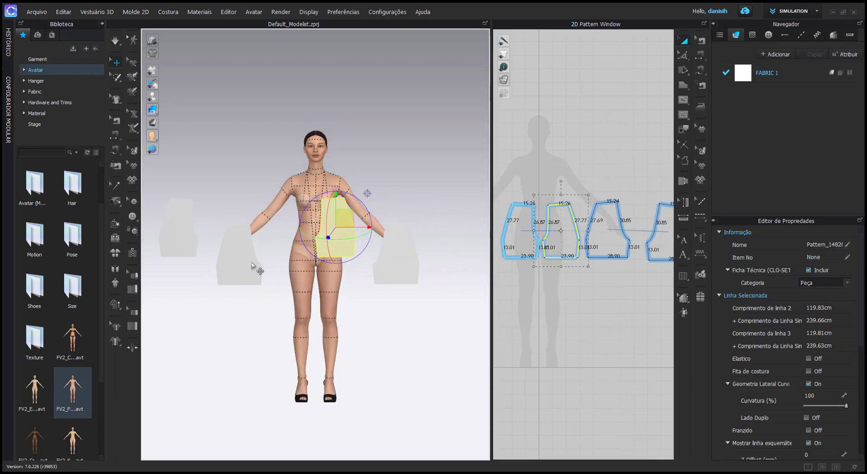
pyautogui.moveTo(253, 269)
pyautogui.mouseDown()
pyautogui.moveTo(280, 251)
pyautogui.moveTo(320, 252)
pyautogui.mouseUp()
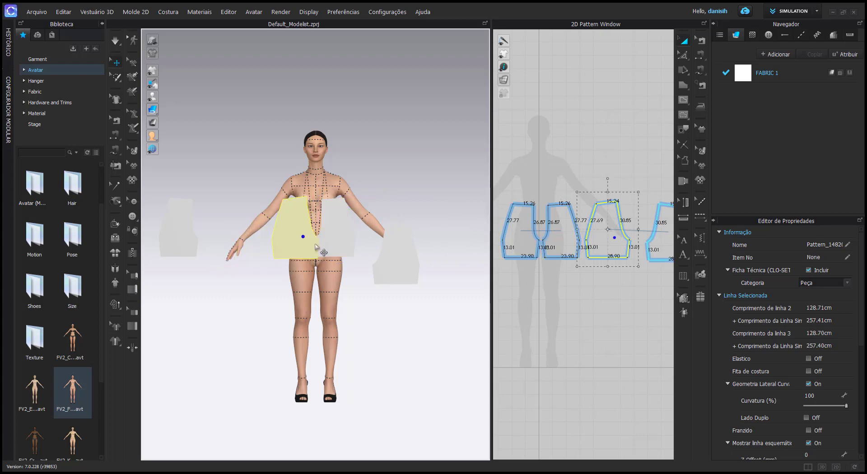
pyautogui.scroll(2, 315, 247)
# Step: Using side, front and three-quarter views, settle the front pieces against the avatar's front hips
pyautogui.press('6')
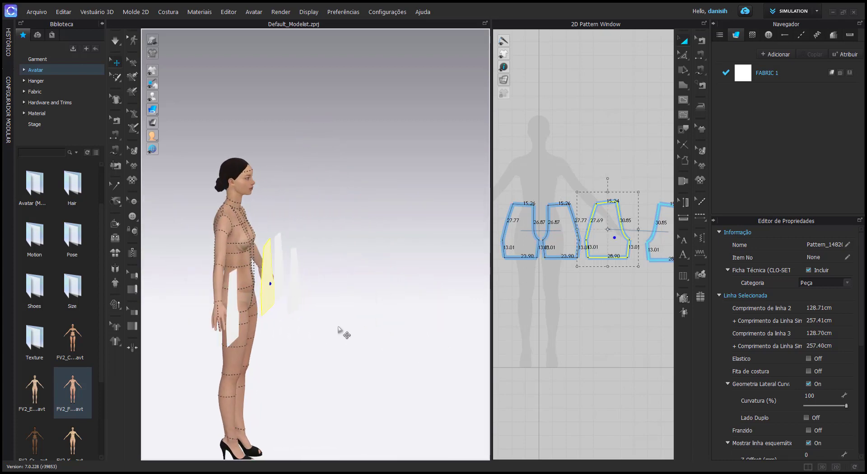
pyautogui.click(270, 294)
pyautogui.moveTo(304, 297); pyautogui.dragTo(223, 299)
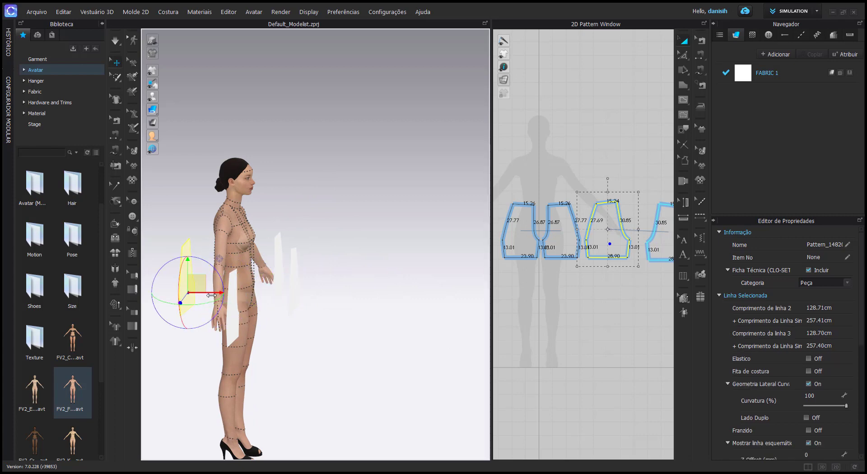
pyautogui.press('2')
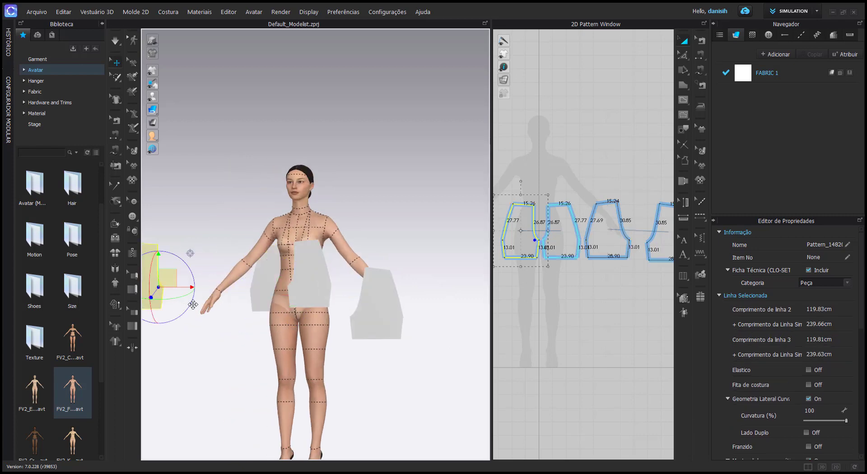
pyautogui.moveTo(170, 285); pyautogui.dragTo(259, 302)
pyautogui.press('3')
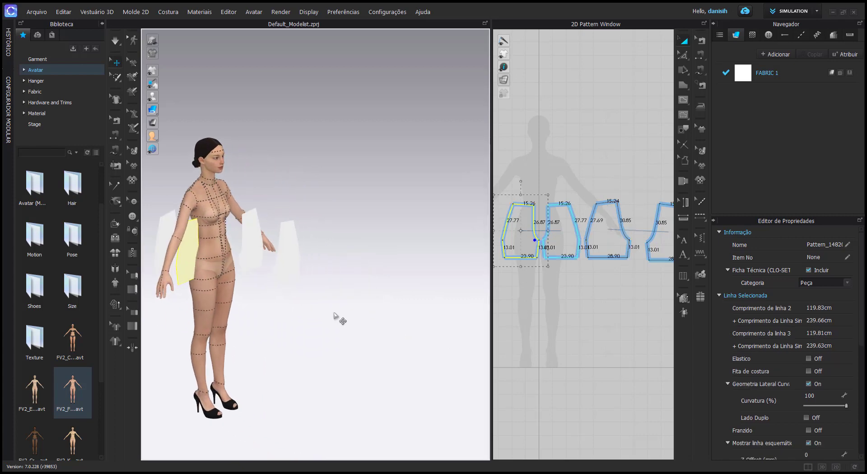
pyautogui.moveTo(186, 274)
pyautogui.mouseDown()
pyautogui.moveTo(243, 277)
pyautogui.moveTo(231, 267)
pyautogui.mouseUp()
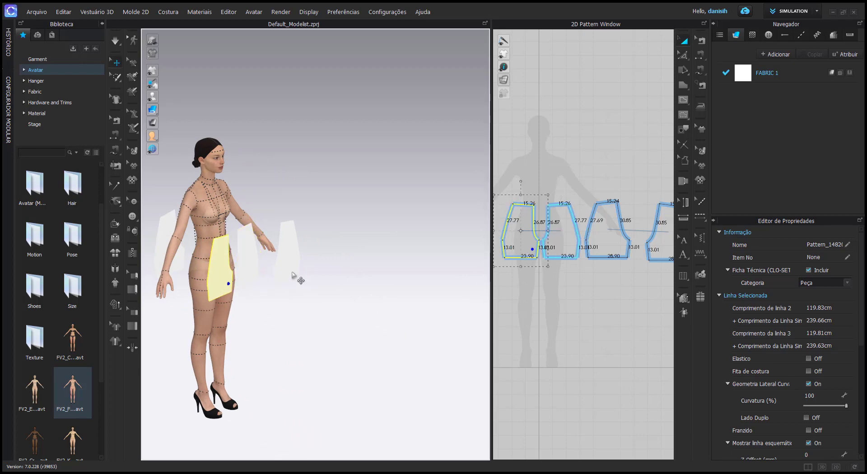
# Step: From the back view, place both back shorts pieces behind the avatar's hips
pyautogui.moveTo(296, 277); pyautogui.dragTo(215, 241)
pyautogui.press('8')
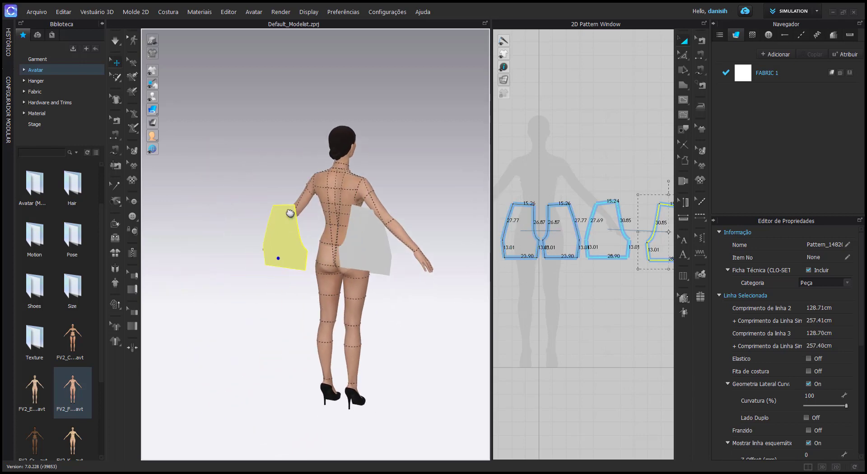
pyautogui.moveTo(352, 231); pyautogui.dragTo(339, 257)
pyautogui.moveTo(273, 229); pyautogui.dragTo(290, 251)
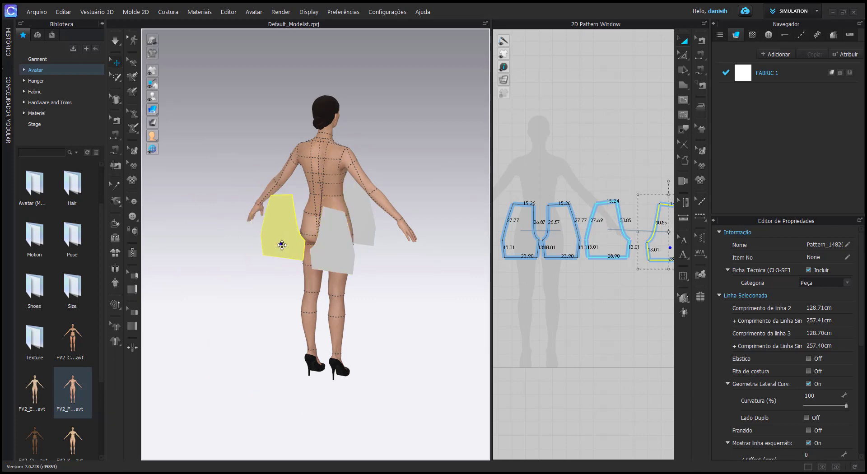
pyautogui.moveTo(290, 252); pyautogui.dragTo(266, 231, button='right')
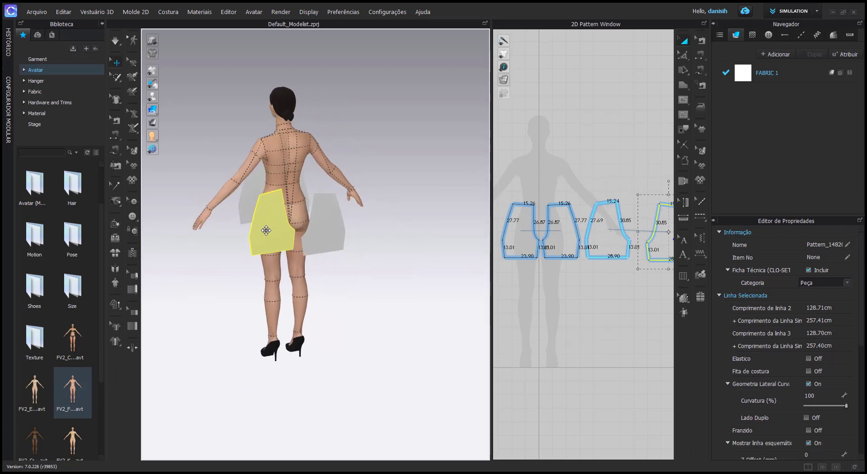
pyautogui.click(319, 244)
pyautogui.moveTo(309, 238); pyautogui.dragTo(197, 236, button='right')
pyautogui.moveTo(322, 244); pyautogui.dragTo(341, 243)
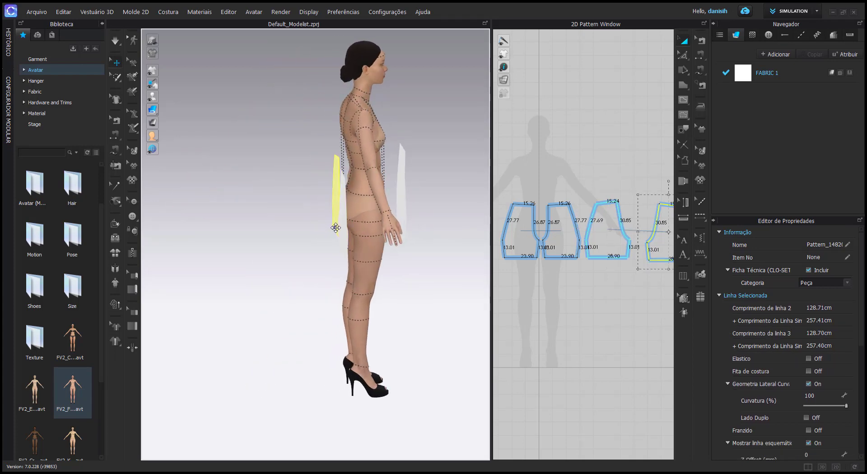
pyautogui.moveTo(315, 228)
pyautogui.mouseDown(button='right')
pyautogui.moveTo(422, 236)
pyautogui.moveTo(641, 218)
pyautogui.mouseUp(button='right')
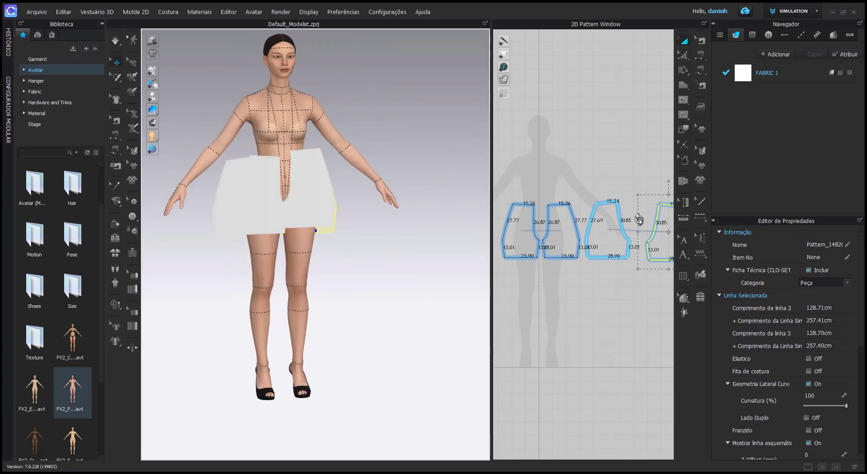
# Step: Fine-tune the positions of the two front shorts pieces
pyautogui.click(333, 199)
pyautogui.moveTo(256, 195); pyautogui.dragTo(260, 202)
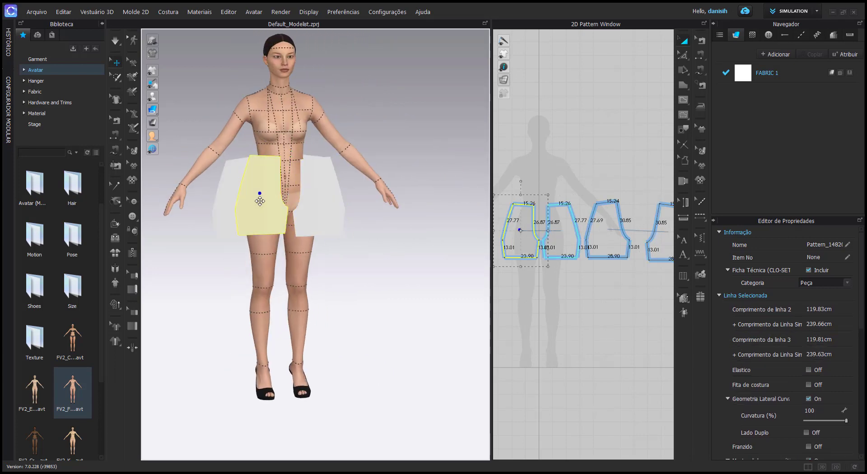
pyautogui.click(318, 213)
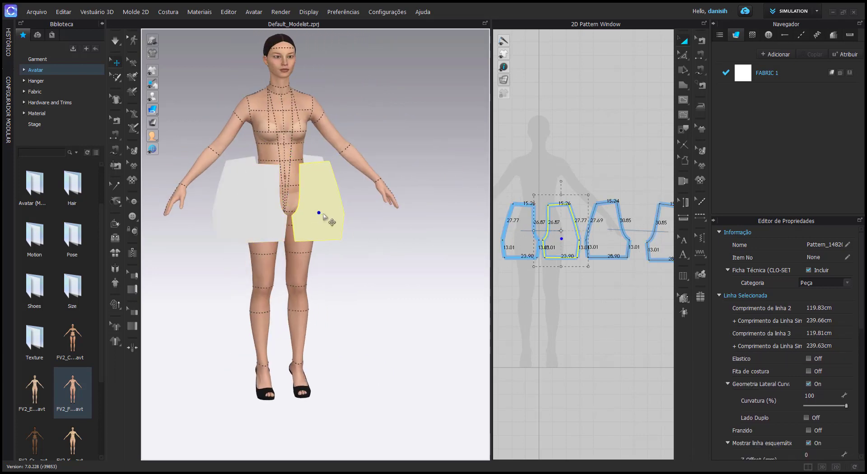
pyautogui.moveTo(329, 216)
pyautogui.mouseDown(button='right')
pyautogui.moveTo(387, 226)
pyautogui.moveTo(316, 224)
pyautogui.mouseUp(button='right')
pyautogui.click(115, 134)
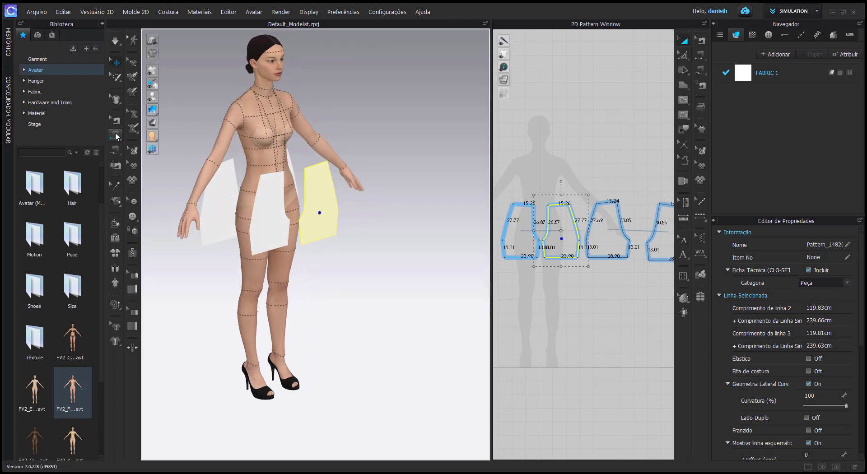
# Step: Sew the front piece's upper and lower side edges to the side piece
pyautogui.click(255, 193)
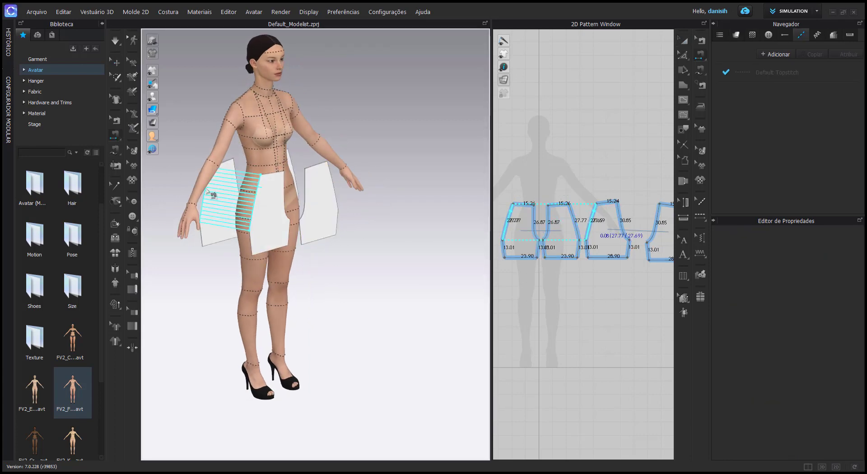
pyautogui.click(207, 192)
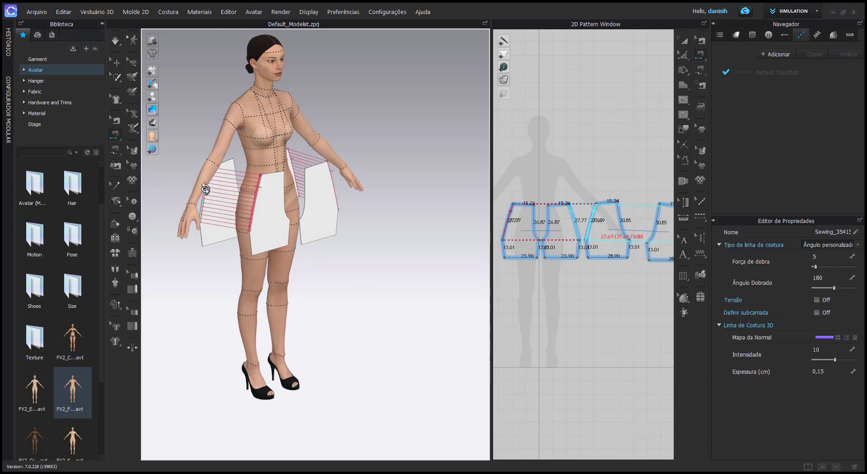
pyautogui.click(245, 223)
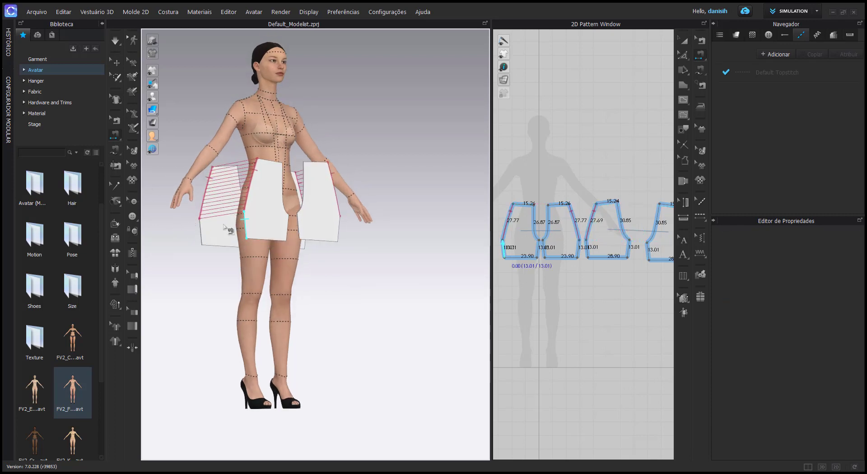
pyautogui.click(201, 231)
# Step: Sew the front crotch curves, the inseams and the back crotch curves together
pyautogui.moveTo(284, 240)
pyautogui.mouseDown(button='right')
pyautogui.moveTo(232, 241)
pyautogui.moveTo(194, 257)
pyautogui.mouseUp(button='right')
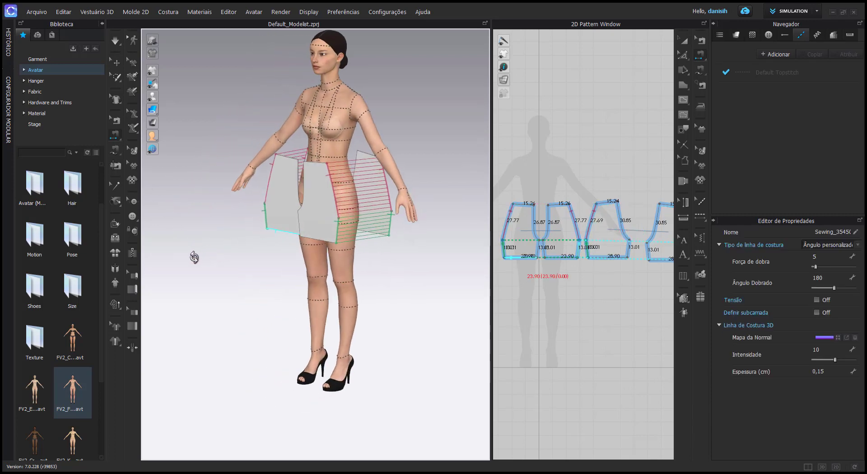
pyautogui.press('2')
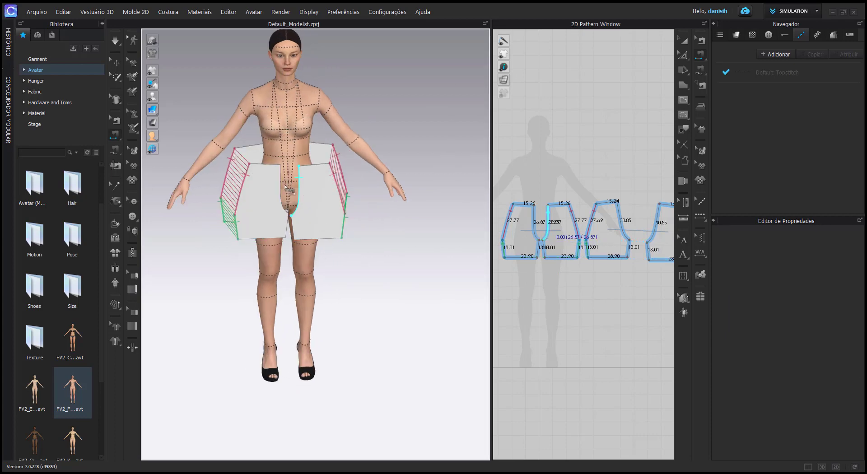
pyautogui.click(278, 185)
pyautogui.moveTo(284, 211); pyautogui.dragTo(290, 231, button='right')
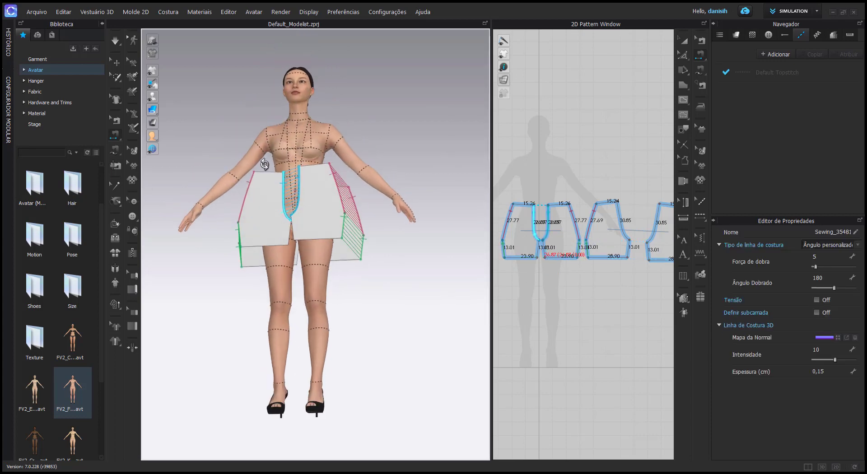
pyautogui.click(289, 232)
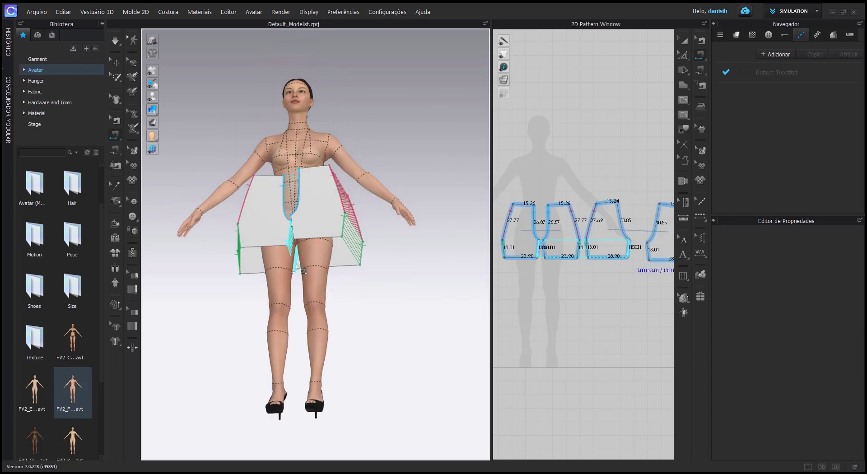
pyautogui.click(298, 268)
pyautogui.moveTo(302, 289); pyautogui.dragTo(493, 296, button='right')
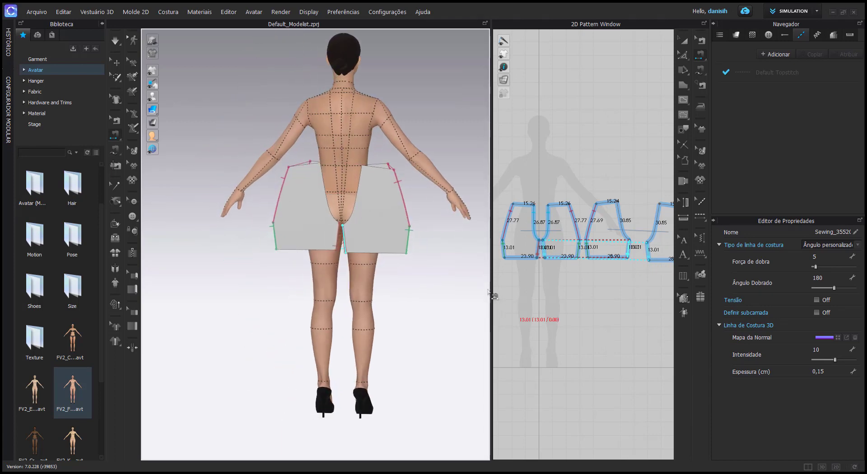
pyautogui.click(358, 187)
pyautogui.click(325, 192)
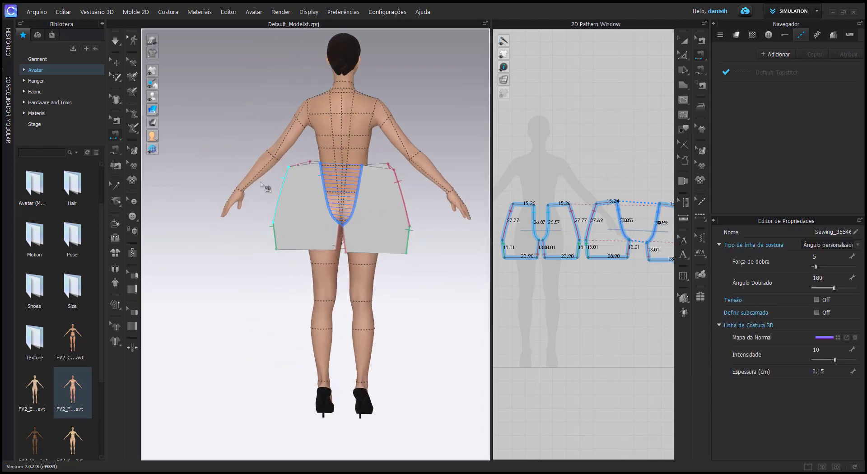
# Step: Simulate the sewn pieces onto the avatar and pull front and back panels to settle the drape
pyautogui.click(115, 42)
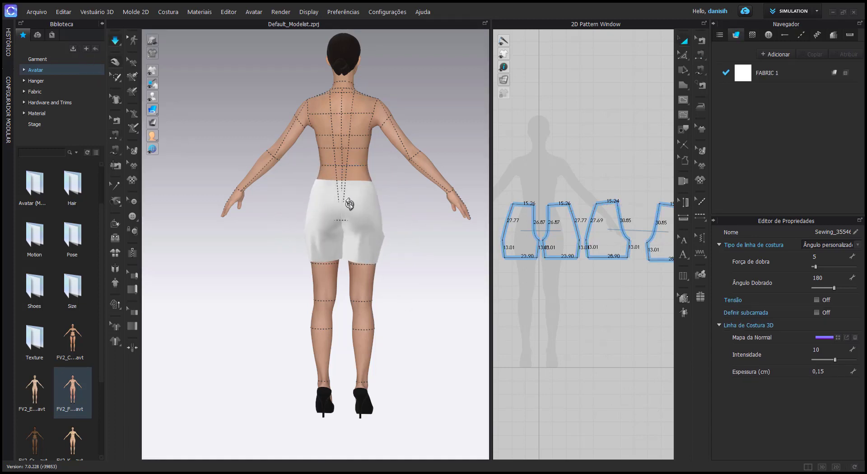
pyautogui.moveTo(349, 204)
pyautogui.mouseDown(button='right')
pyautogui.moveTo(232, 194)
pyautogui.moveTo(260, 203)
pyautogui.mouseUp(button='right')
pyautogui.click(264, 202)
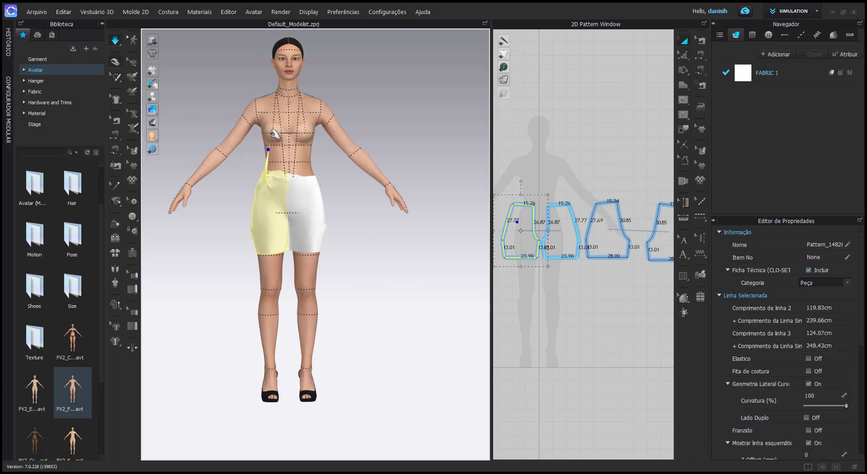
pyautogui.moveTo(274, 133); pyautogui.dragTo(287, 161)
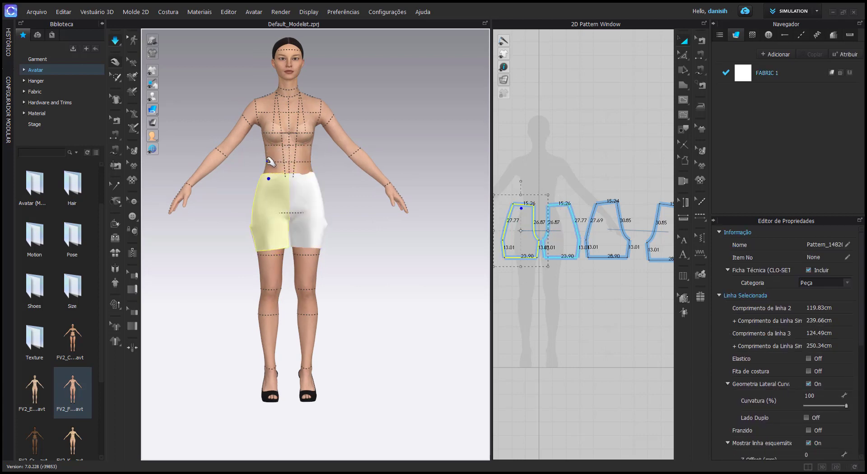
pyautogui.moveTo(279, 158); pyautogui.dragTo(426, 161, button='right')
pyautogui.click(259, 195)
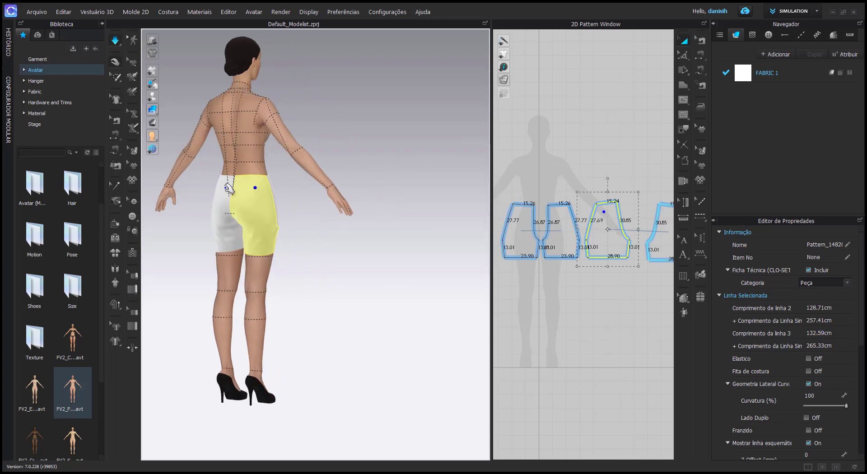
pyautogui.moveTo(232, 190); pyautogui.dragTo(241, 133)
# Step: Select the front and back shorts panels from several angles to check the drape
pyautogui.click(255, 168)
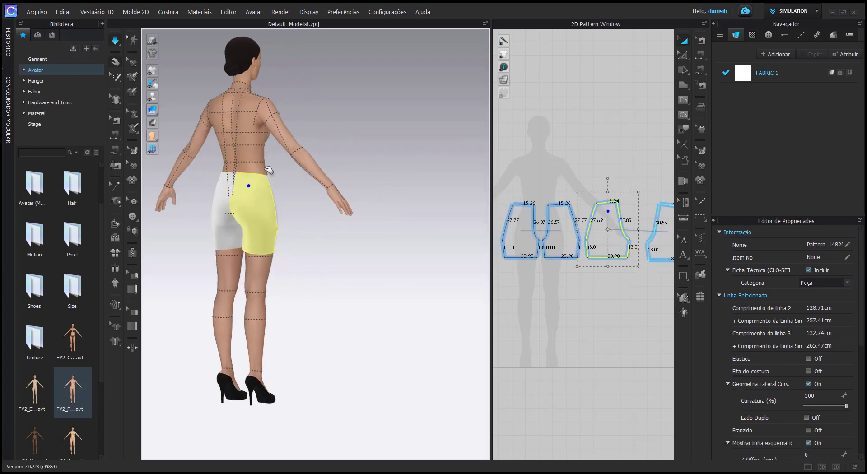
pyautogui.click(294, 171)
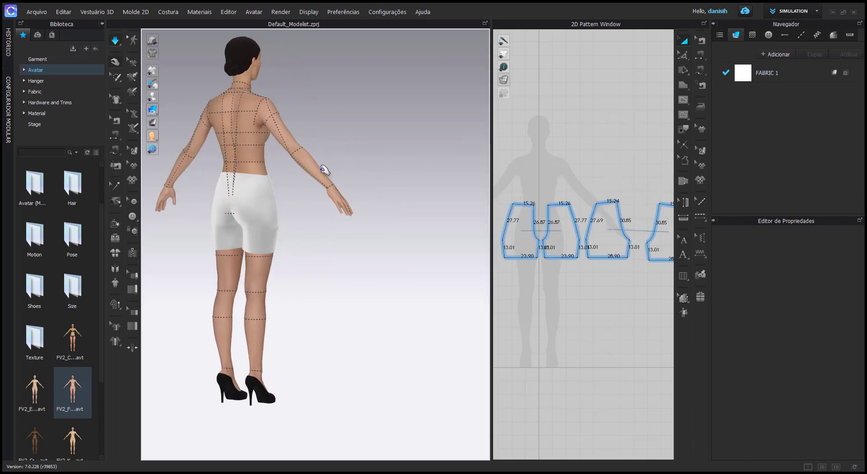
pyautogui.click(269, 183)
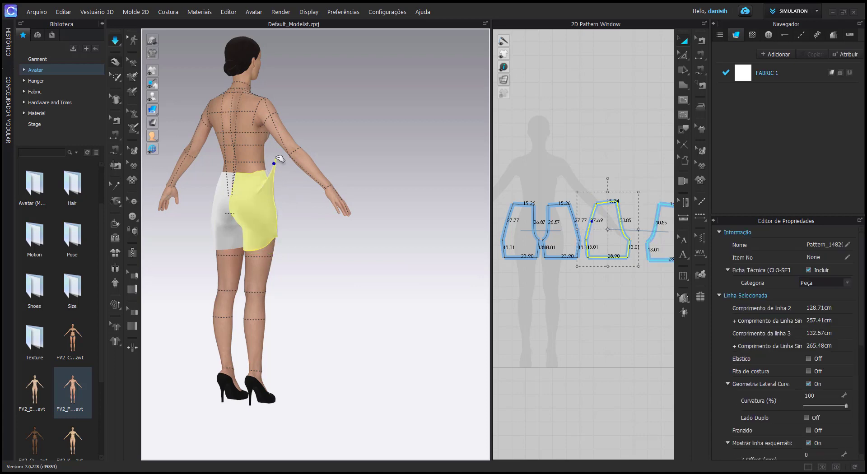
pyautogui.moveTo(247, 222); pyautogui.dragTo(193, 213, button='right')
pyautogui.click(276, 235)
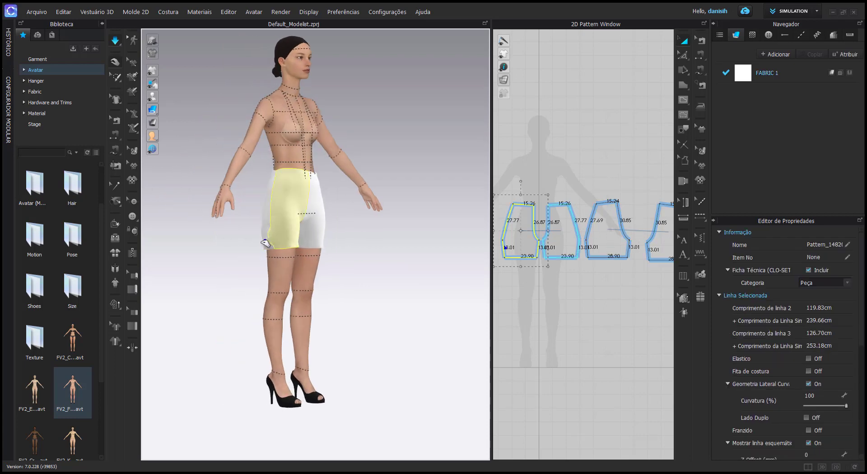
pyautogui.moveTo(300, 232); pyautogui.dragTo(342, 203, button='right')
pyautogui.click(338, 191)
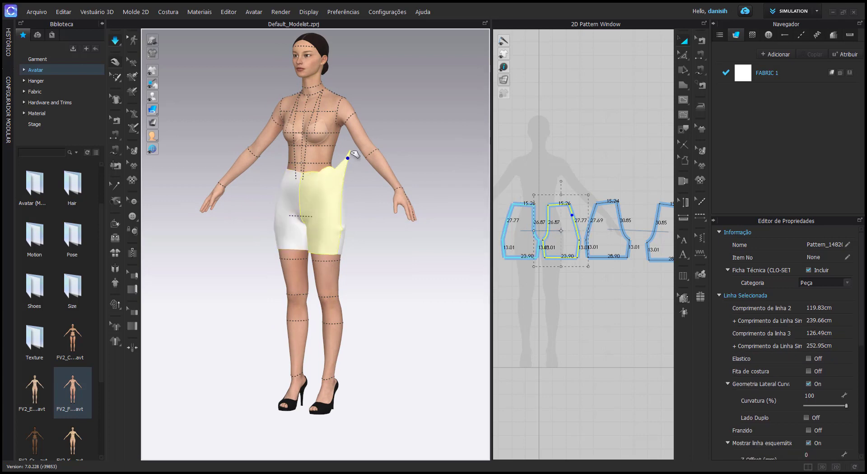
pyautogui.moveTo(337, 156)
pyautogui.mouseDown(button='right')
pyautogui.moveTo(315, 185)
pyautogui.moveTo(464, 192)
pyautogui.mouseUp(button='right')
pyautogui.click(336, 184)
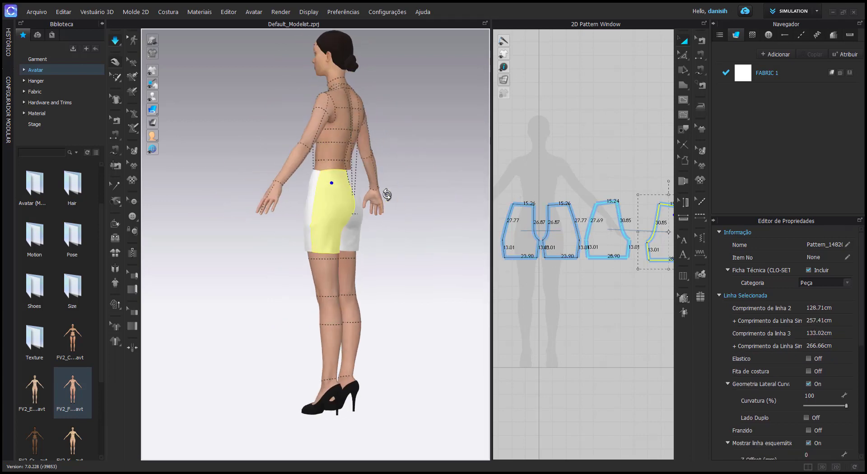
pyautogui.scroll(2, 318, 217)
pyautogui.click(346, 177)
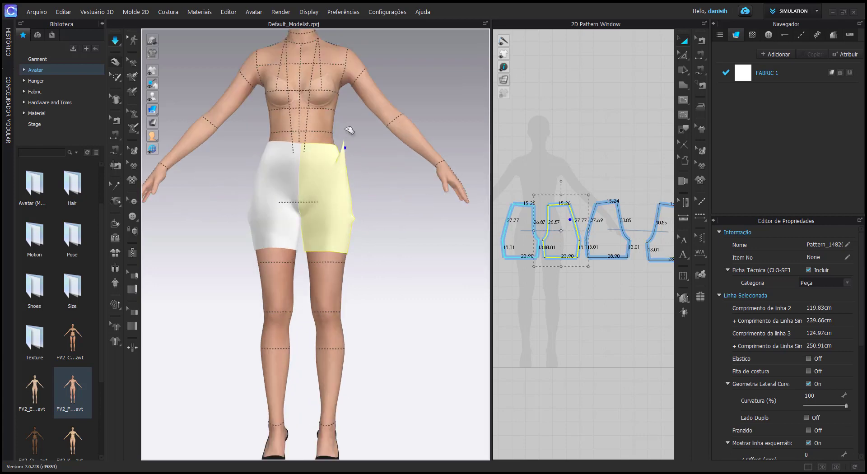
pyautogui.click(262, 180)
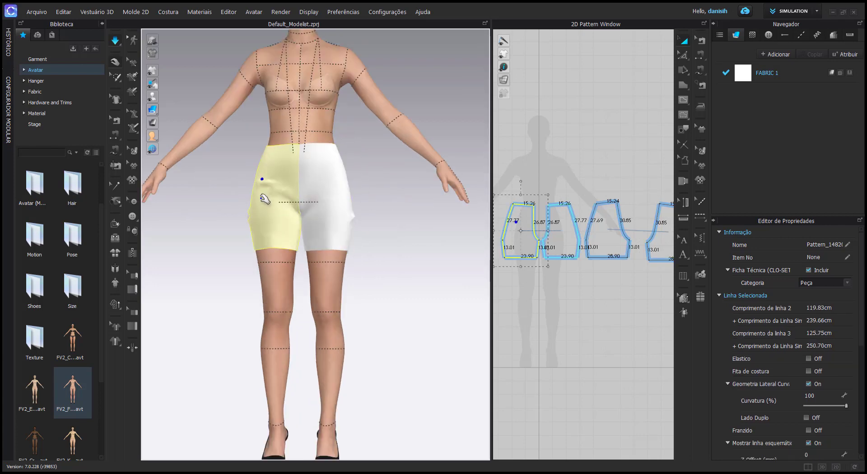
pyautogui.click(322, 238)
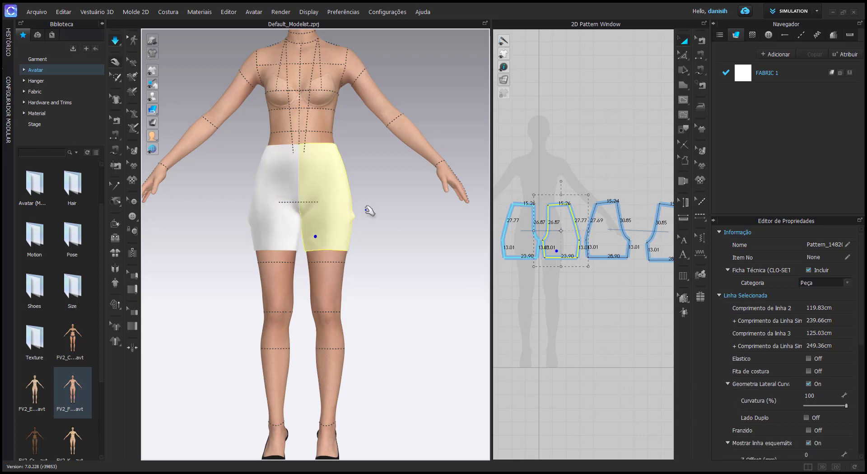
pyautogui.moveTo(384, 199); pyautogui.dragTo(303, 171, button='right')
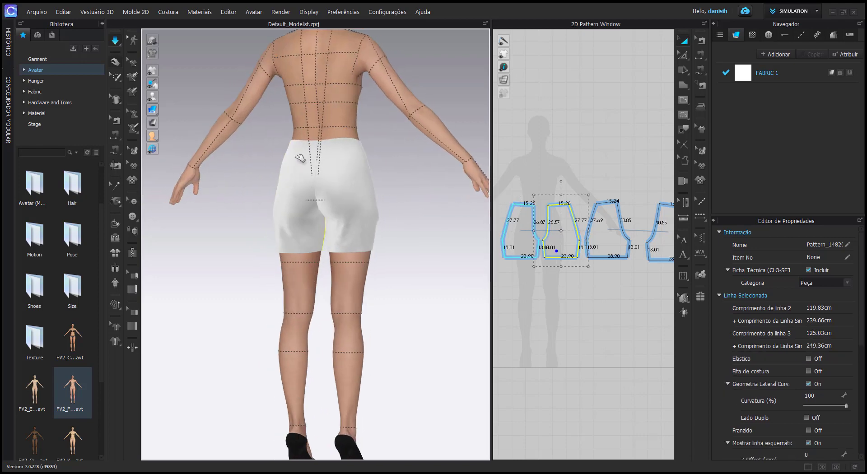
pyautogui.click(297, 158)
pyautogui.click(391, 167)
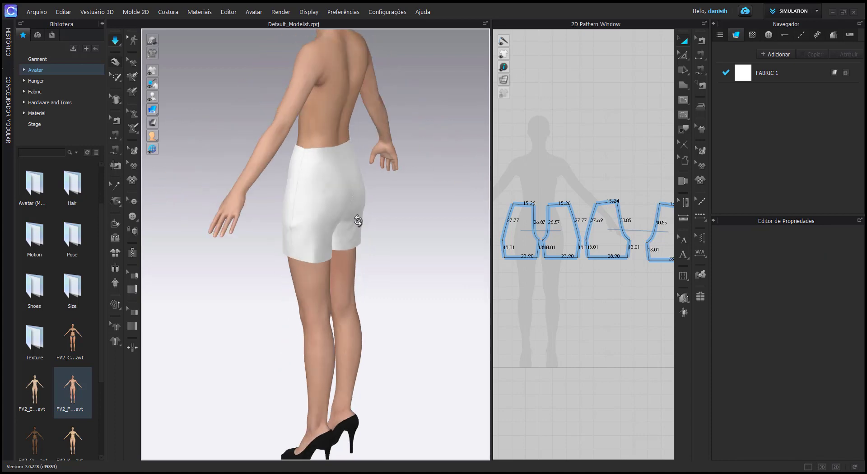
# Step: Inspect the draped shorts from front and three-quarter views, then widen the 2D pattern window
pyautogui.moveTo(281, 242)
pyautogui.mouseDown(button='right')
pyautogui.moveTo(342, 185)
pyautogui.moveTo(484, 174)
pyautogui.mouseUp(button='right')
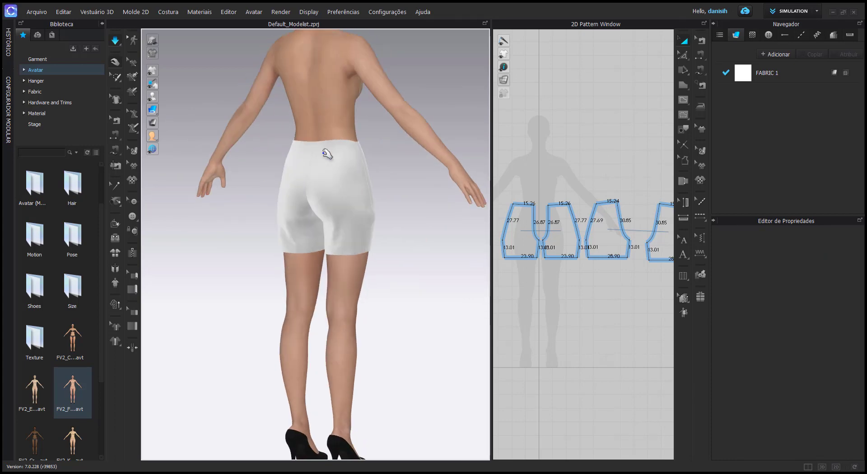
pyautogui.click(344, 138)
pyautogui.click(298, 135)
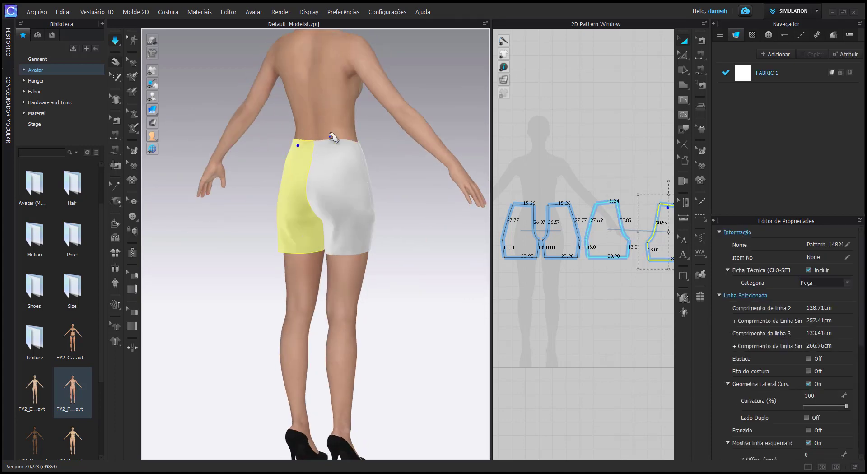
pyautogui.click(397, 158)
pyautogui.moveTo(397, 158)
pyautogui.mouseDown(button='right')
pyautogui.moveTo(345, 145)
pyautogui.moveTo(244, 165)
pyautogui.mouseUp(button='right')
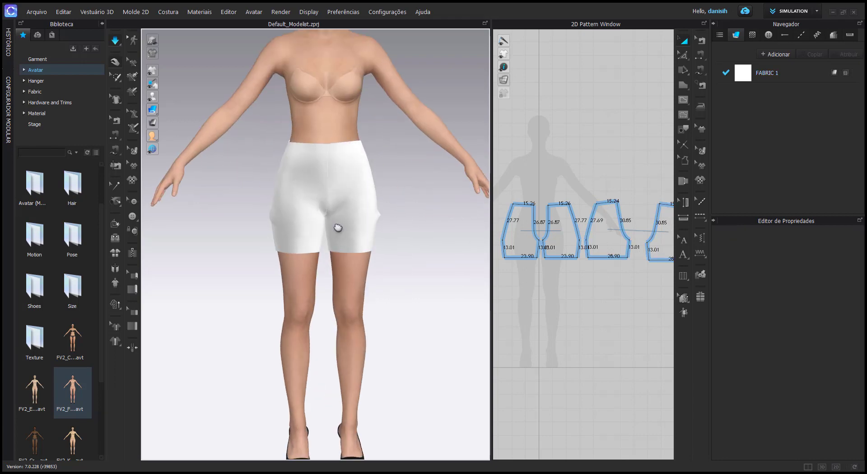
pyautogui.moveTo(337, 228); pyautogui.dragTo(471, 285, button='right')
pyautogui.moveTo(371, 251)
pyautogui.mouseDown(button='right')
pyautogui.moveTo(303, 241)
pyautogui.moveTo(343, 223)
pyautogui.moveTo(322, 186)
pyautogui.mouseUp(button='right')
pyautogui.click(320, 235)
pyautogui.scroll(3, 339, 231)
pyautogui.scroll(2, 337, 237)
pyautogui.scroll(-3, 333, 224)
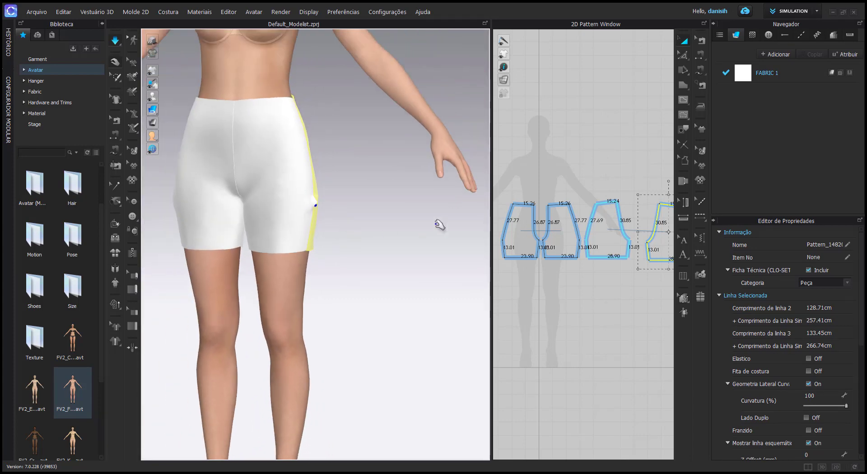
pyautogui.moveTo(490, 221); pyautogui.dragTo(305, 221)
pyautogui.scroll(-2, 429, 193)
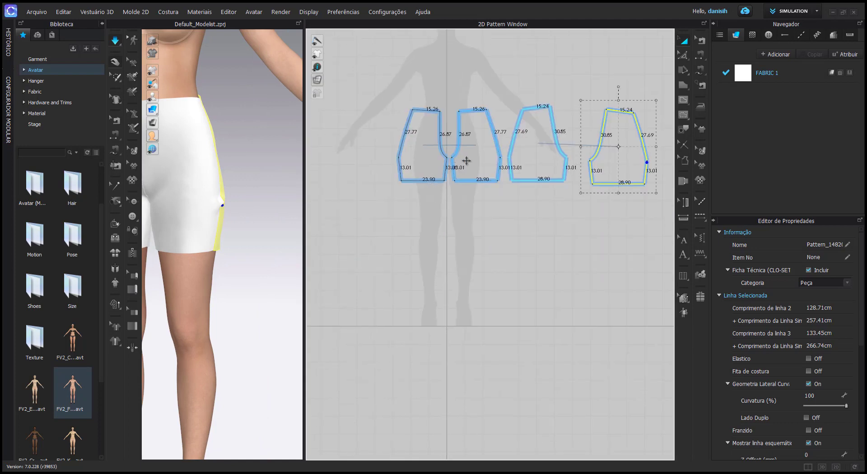
# Step: Paste a copy of the second pattern piece exactly over it and send it behind the original
pyautogui.rightClick(466, 160)
pyautogui.click(512, 37)
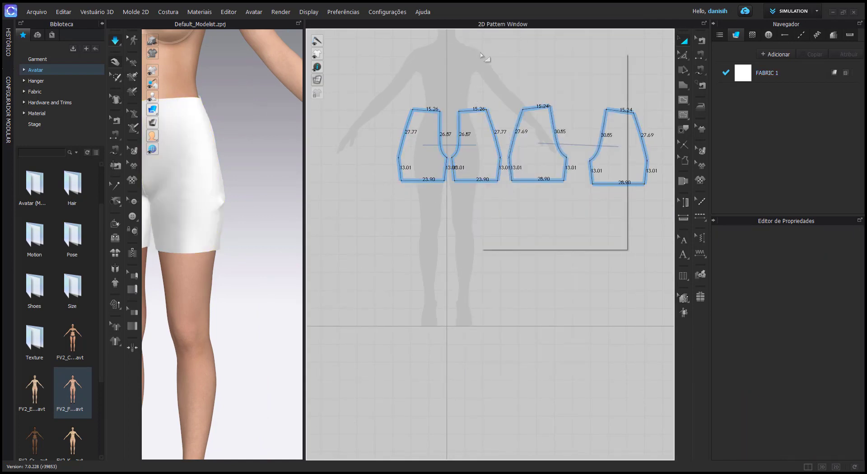
pyautogui.click(476, 97)
pyautogui.moveTo(454, 105); pyautogui.dragTo(439, 149, button='right')
pyautogui.moveTo(437, 159); pyautogui.dragTo(445, 243)
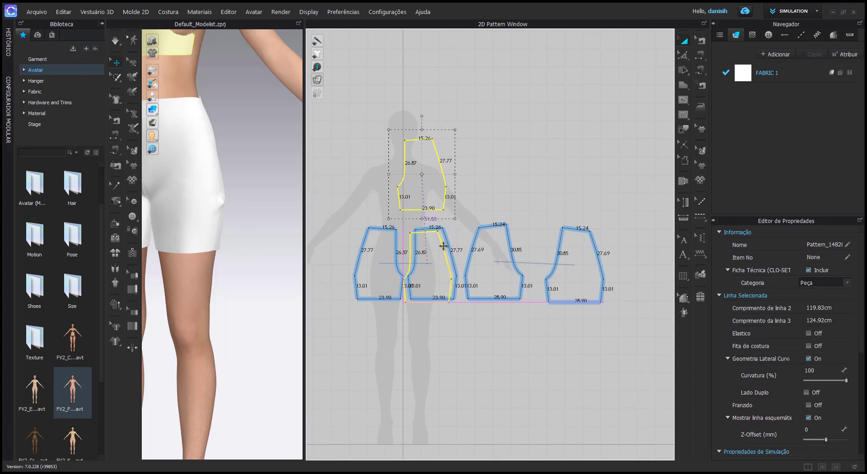
pyautogui.rightClick(446, 244)
pyautogui.moveTo(474, 327)
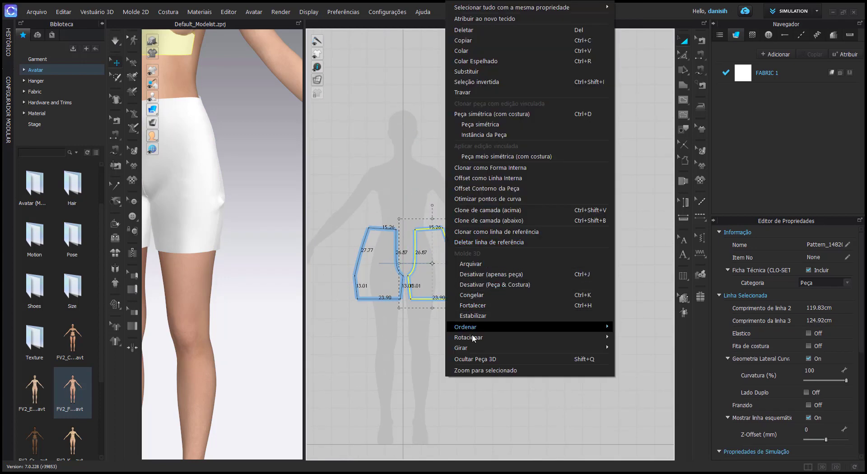
pyautogui.click(632, 358)
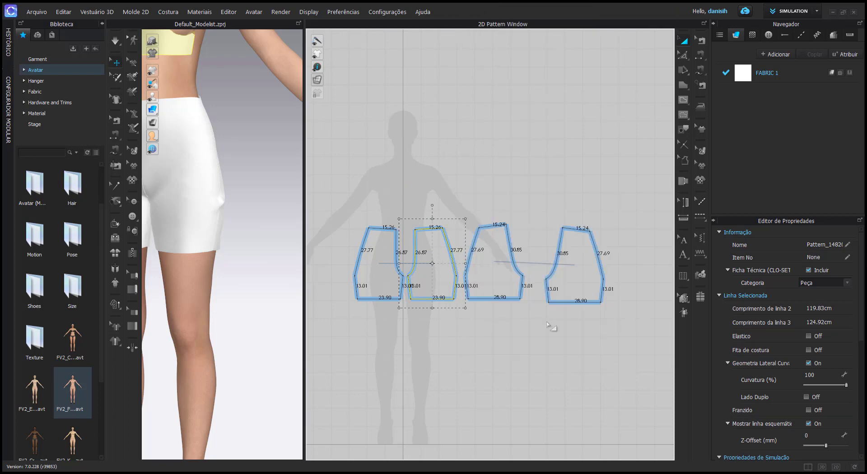
pyautogui.scroll(5, 462, 278)
# Step: Convert the second piece's side seam corner to a curve point and curve the seam to 40.59 cm
pyautogui.press('z')
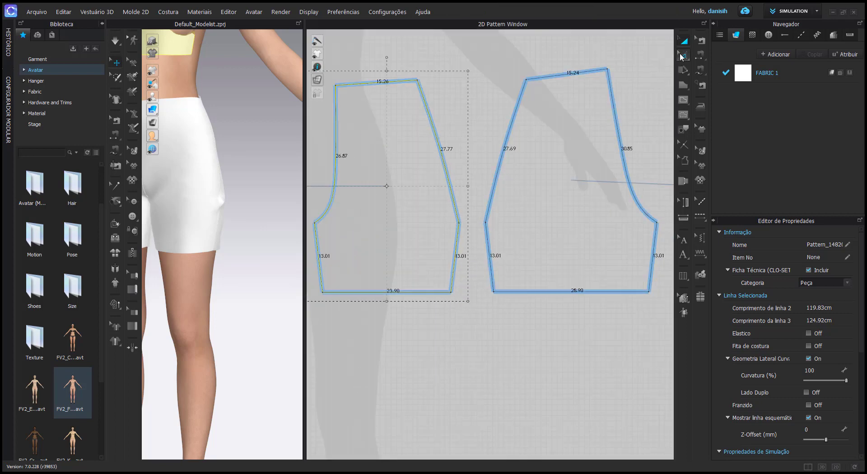
pyautogui.click(468, 225)
pyautogui.rightClick(460, 226)
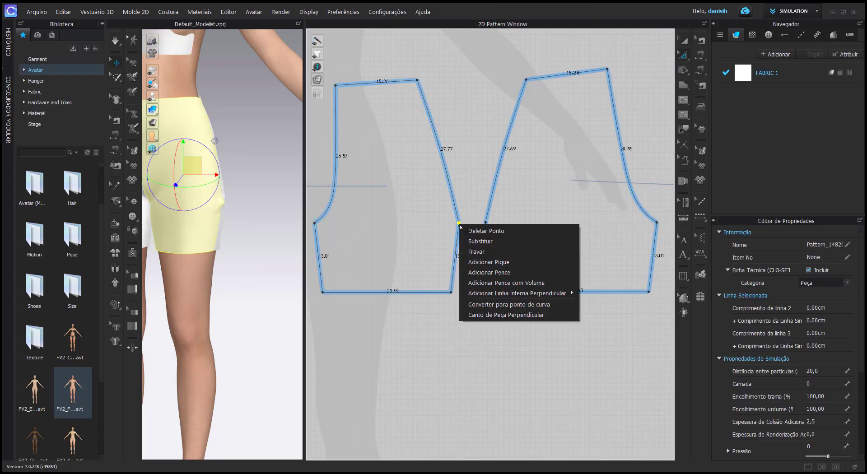
pyautogui.click(499, 303)
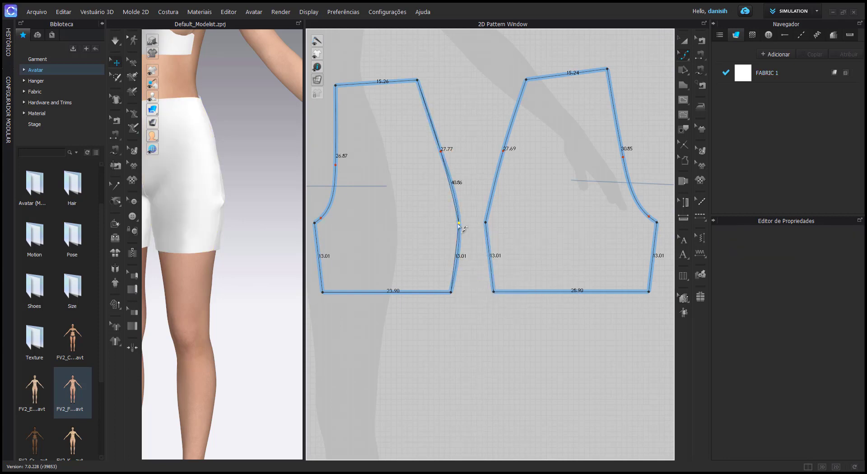
pyautogui.moveTo(458, 226); pyautogui.dragTo(454, 223)
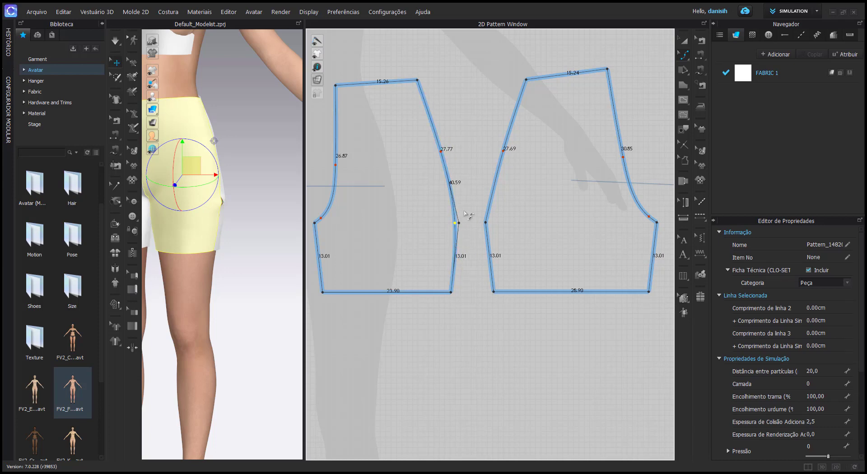
# Step: Copy the curved front piece and paste a duplicate below the row
pyautogui.scroll(-2, 470, 242)
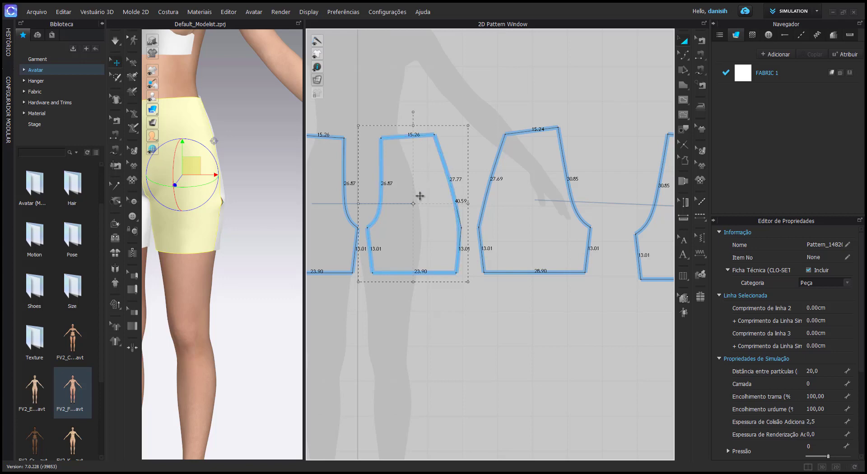
pyautogui.scroll(-2, 418, 200)
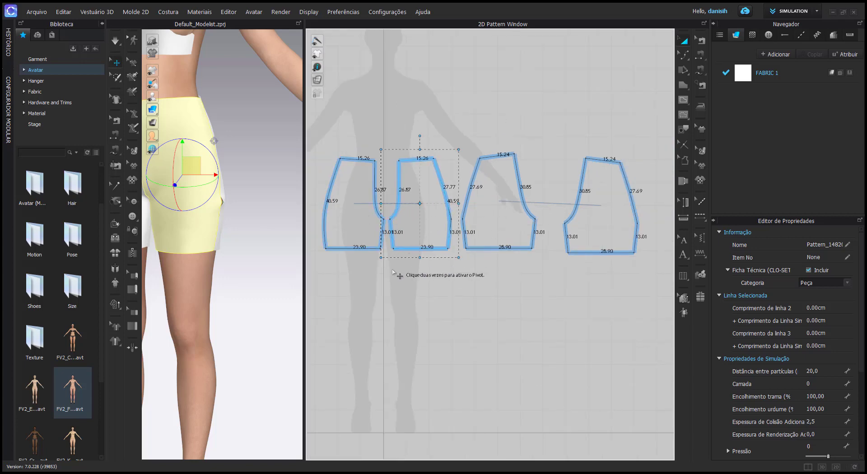
pyautogui.hotkey('ctrl', 'c')
pyautogui.hotkey('ctrl', 'v')
# Step: Delete the upper middle pattern piece and copy the third pattern piece
pyautogui.click(423, 185)
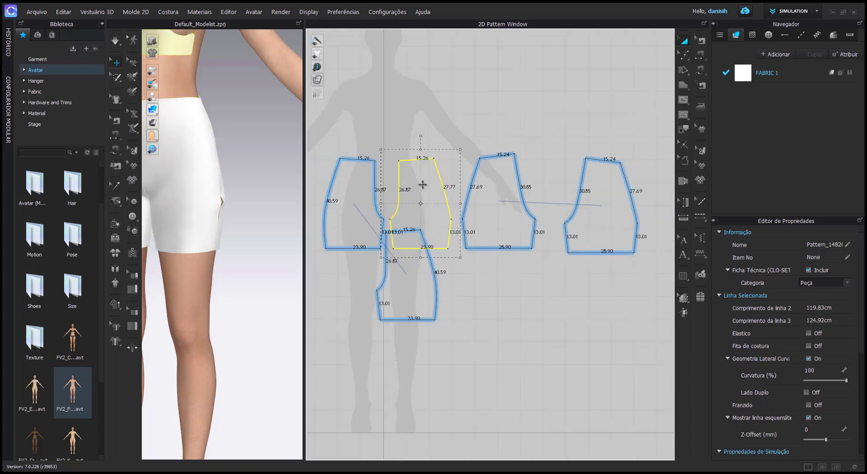
pyautogui.press('Delete')
pyautogui.click(518, 194)
pyautogui.rightClick(518, 193)
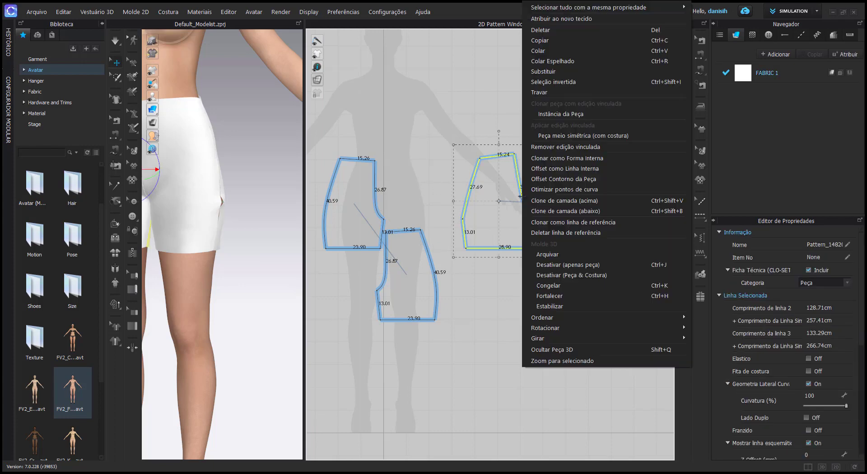
pyautogui.click(563, 41)
# Step: Paste the copy onto the third piece and send it behind the original back piece
pyautogui.rightClick(542, 98)
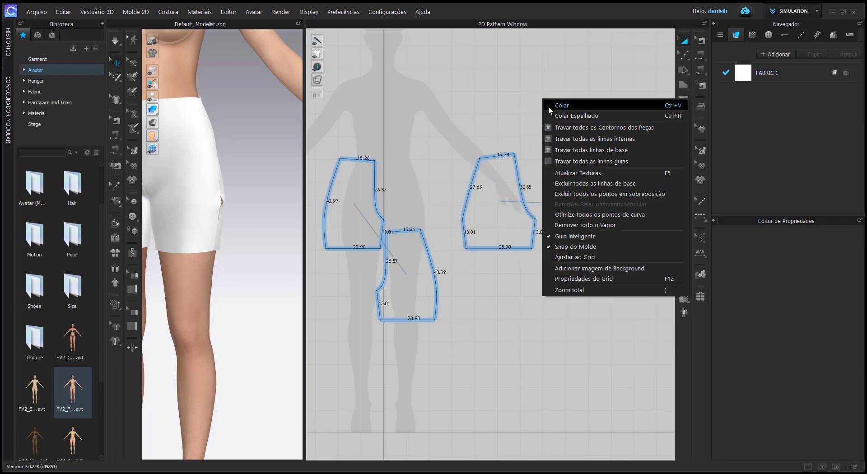
pyautogui.click(548, 105)
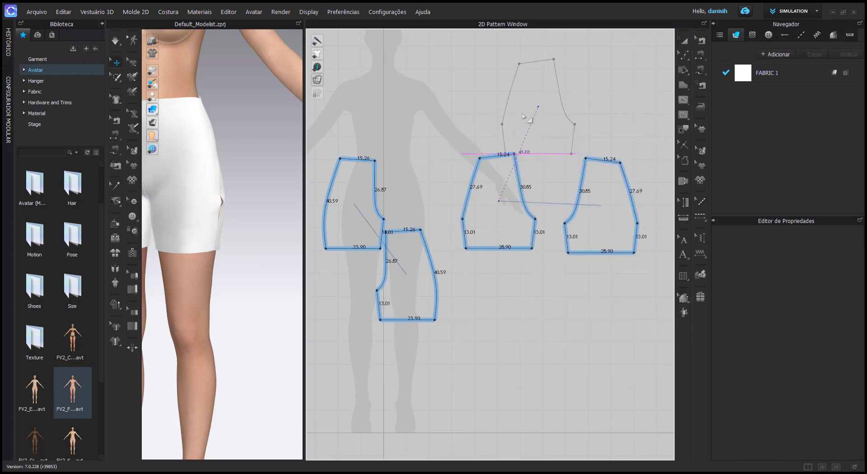
pyautogui.click(499, 202)
pyautogui.rightClick(499, 202)
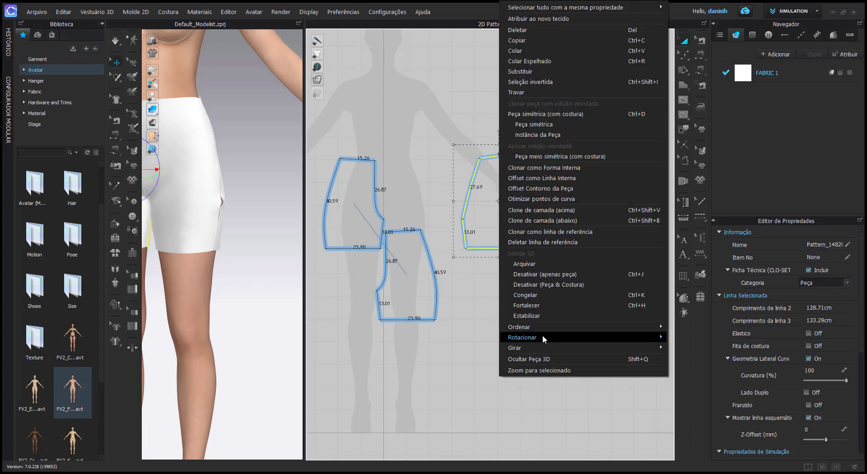
pyautogui.moveTo(519, 326)
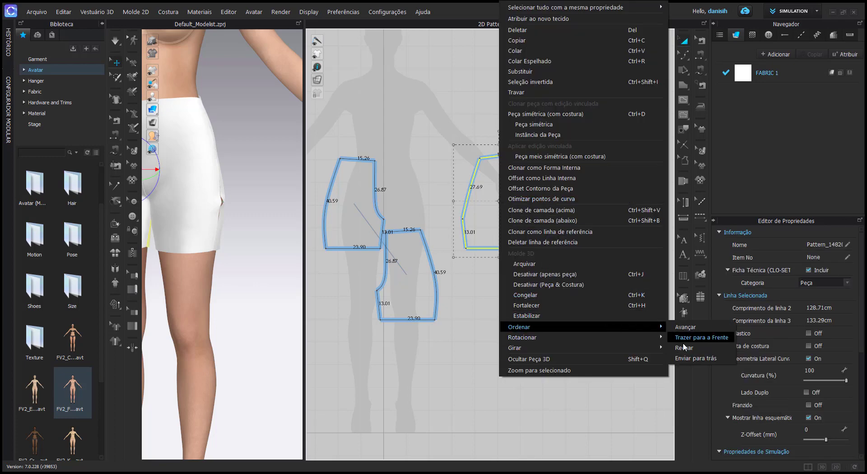
pyautogui.click(686, 358)
pyautogui.scroll(3, 524, 277)
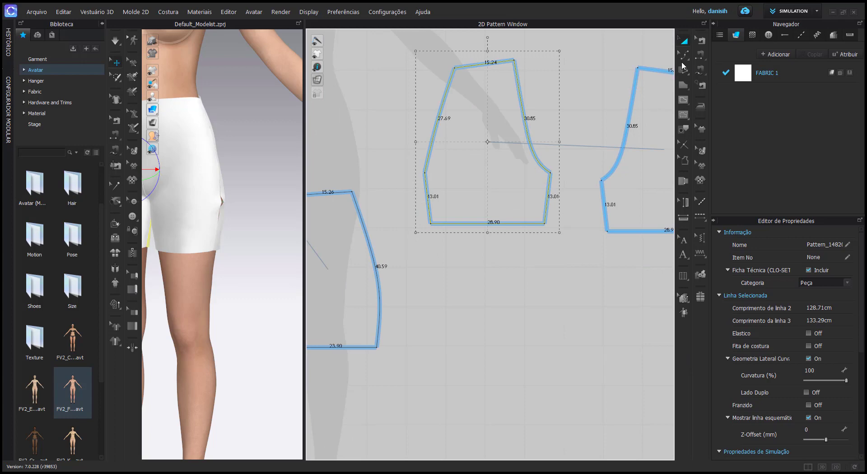
# Step: Convert the back piece's lower side corner to a curve point and bow the side seam out to 40.48 cm
pyautogui.click(683, 55)
pyautogui.click(702, 59)
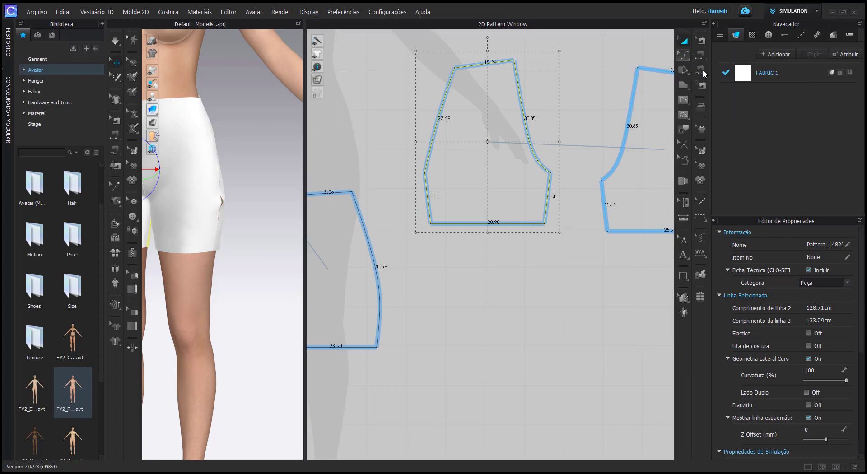
pyautogui.click(425, 173)
pyautogui.rightClick(424, 173)
pyautogui.click(457, 253)
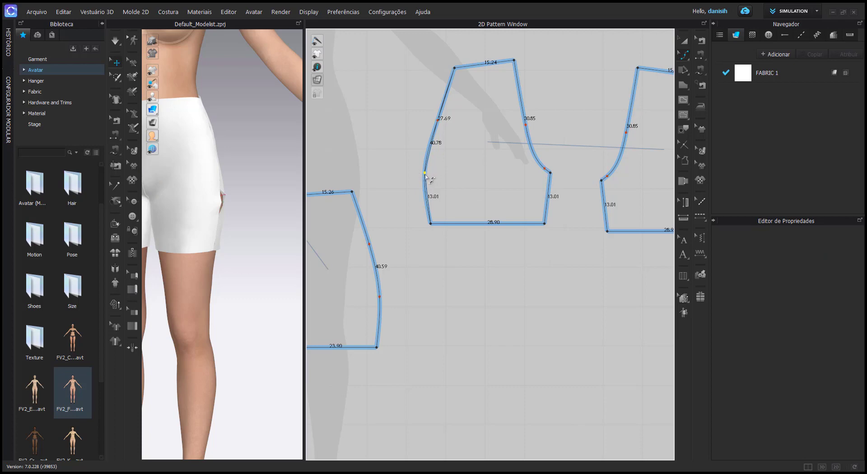
pyautogui.moveTo(426, 174); pyautogui.dragTo(428, 176)
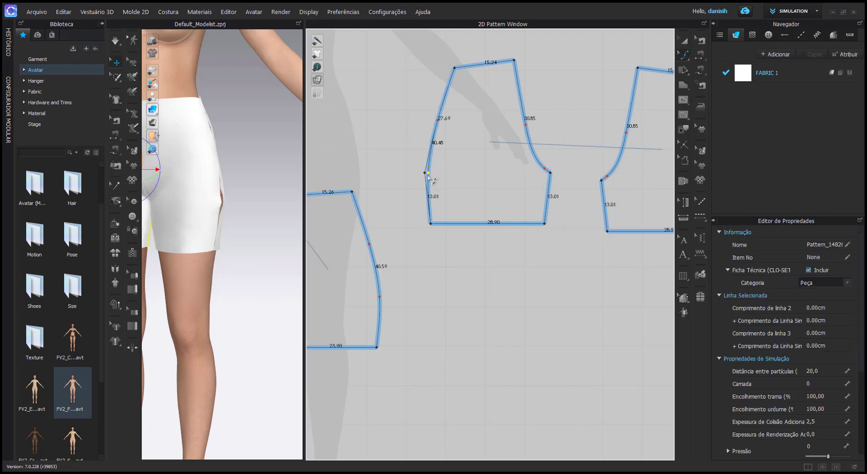
pyautogui.scroll(-3, 432, 180)
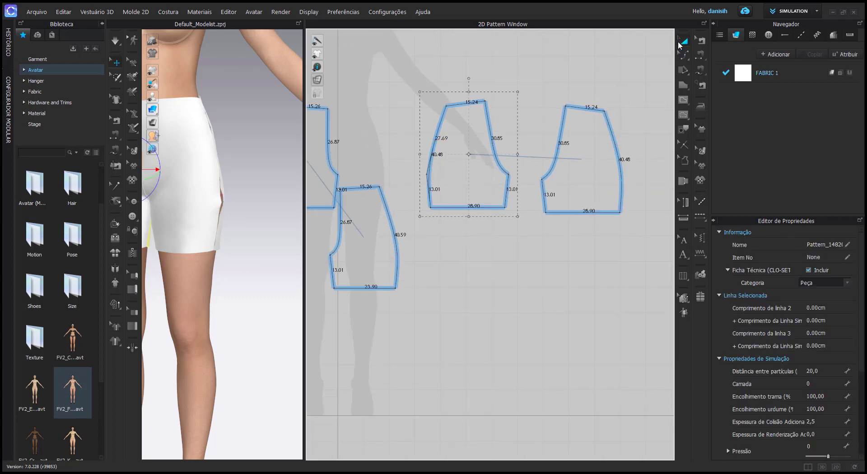
# Step: Move the curved back piece below the row and delete the leftover straight back duplicate
pyautogui.click(683, 41)
pyautogui.moveTo(473, 148); pyautogui.dragTo(472, 266)
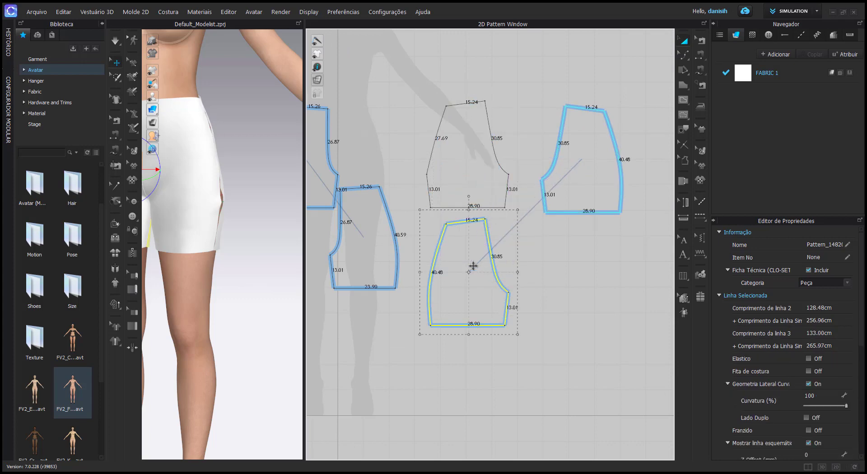
pyautogui.click(683, 54)
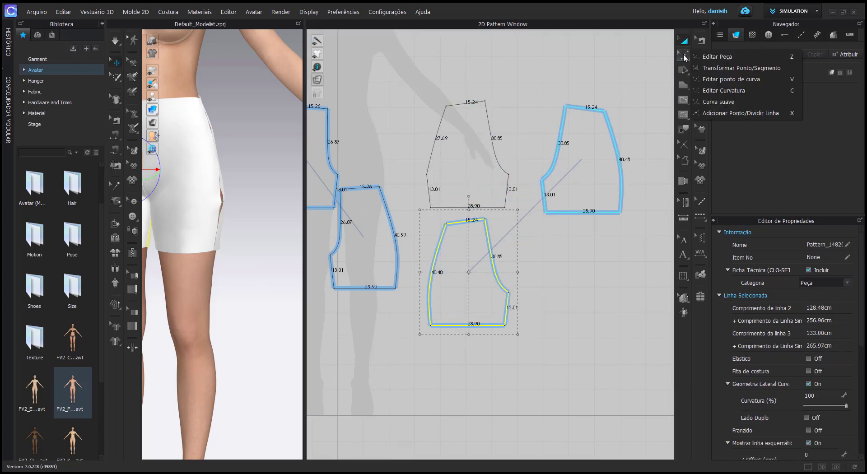
pyautogui.click(726, 102)
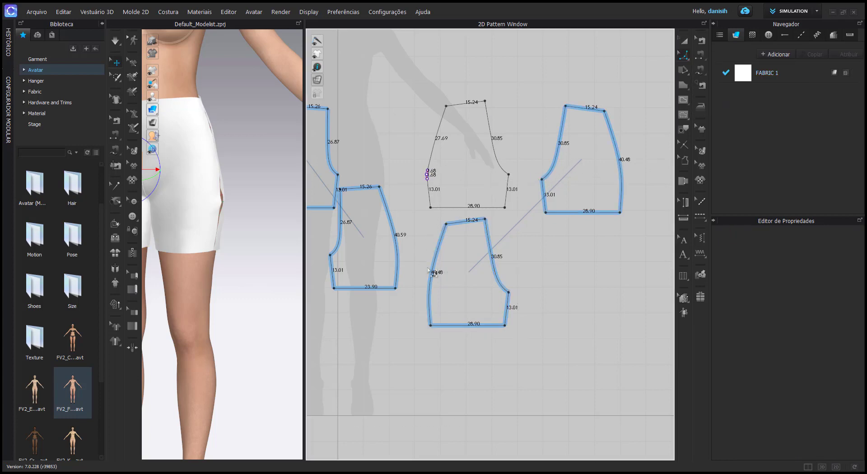
pyautogui.click(468, 403)
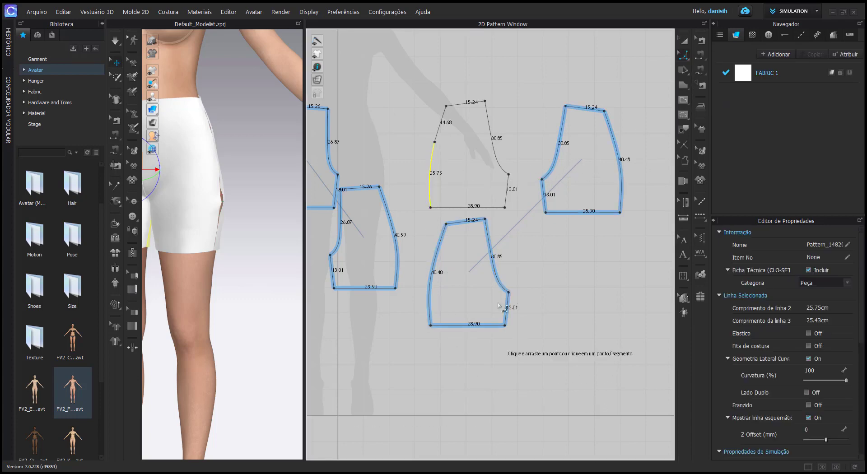
pyautogui.click(600, 41)
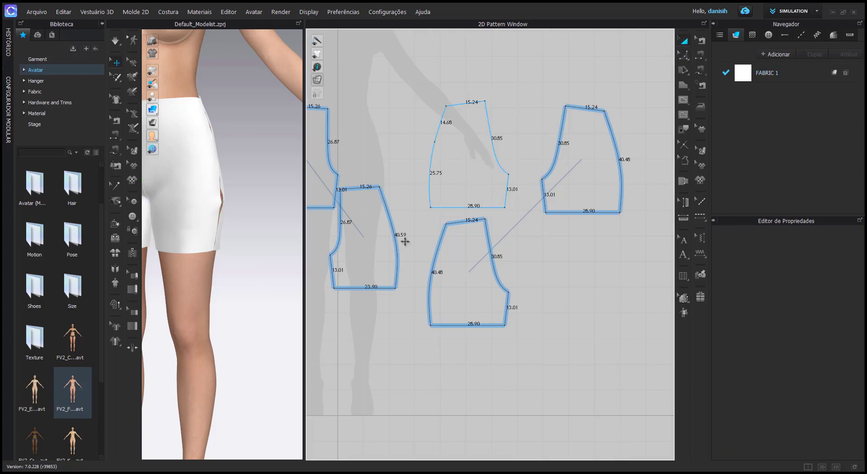
pyautogui.click(468, 149)
pyautogui.press('Delete')
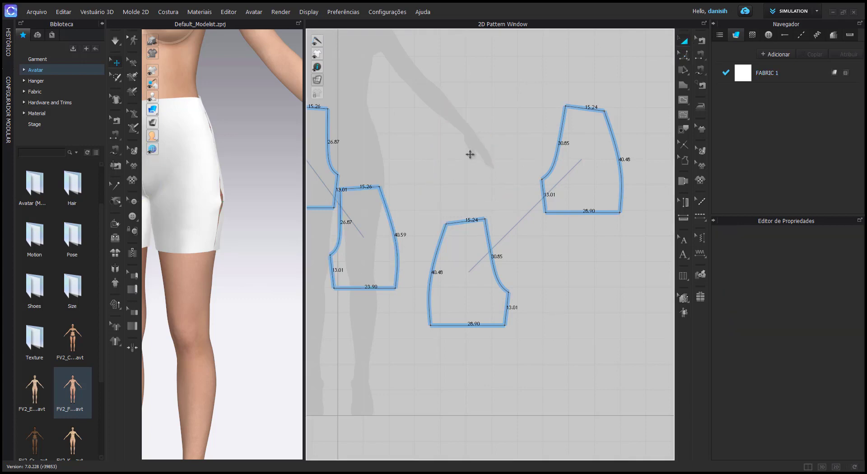
# Step: Move the front copy and curved back piece up into the row, and widen the 3D view
pyautogui.scroll(-3, 465, 221)
pyautogui.moveTo(413, 238); pyautogui.dragTo(429, 186)
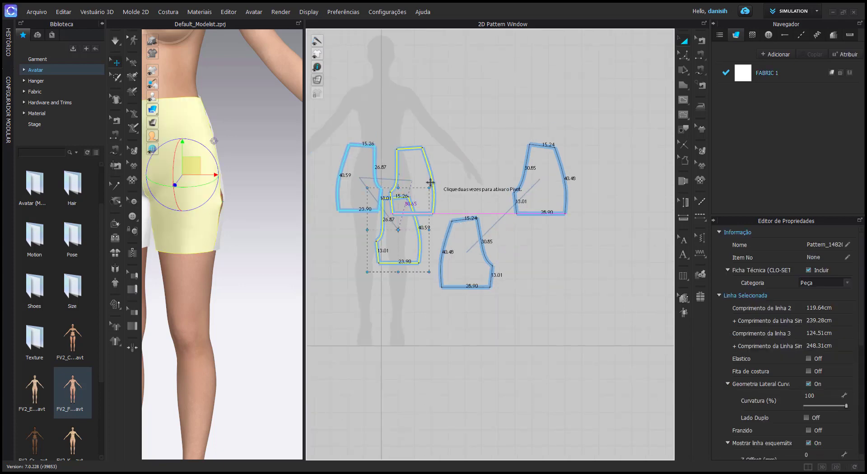
pyautogui.moveTo(460, 250); pyautogui.dragTo(458, 186)
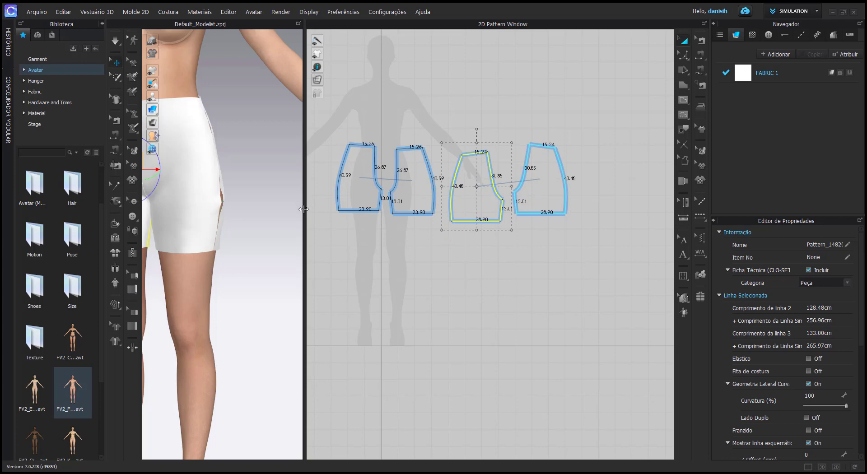
pyautogui.moveTo(304, 209); pyautogui.dragTo(559, 209)
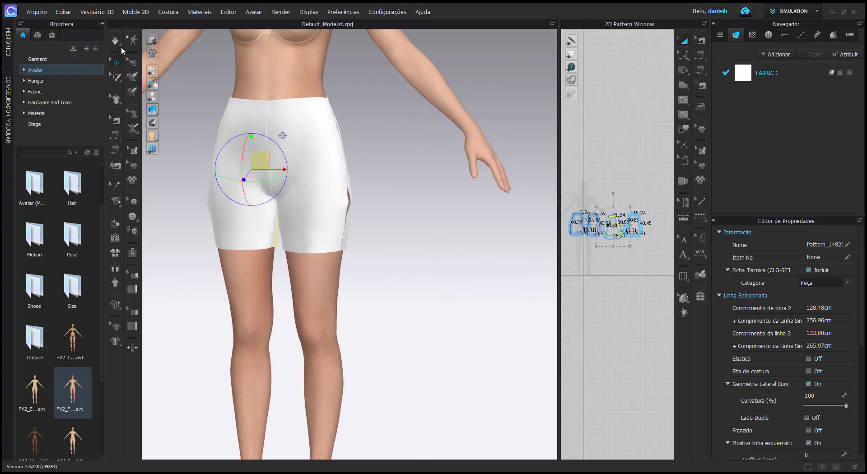
# Step: Simulate the shorts on the avatar, orbit around them and tug the hem to test the drape
pyautogui.press('space')
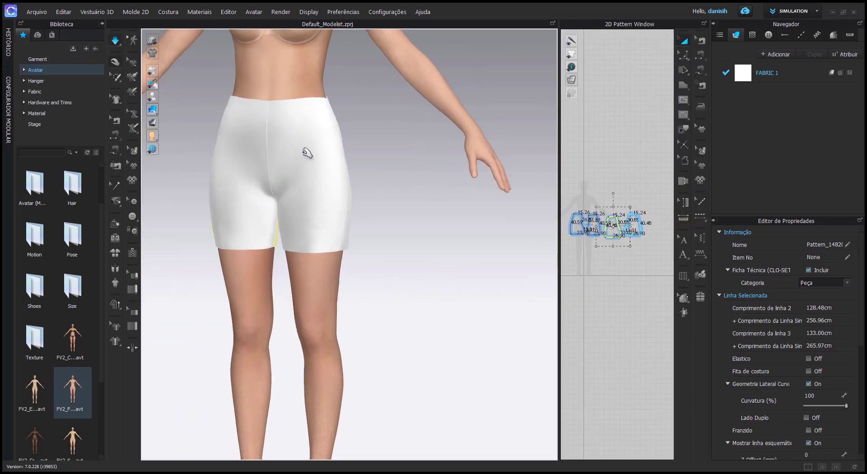
pyautogui.moveTo(314, 144); pyautogui.dragTo(338, 197)
pyautogui.scroll(3, 344, 187)
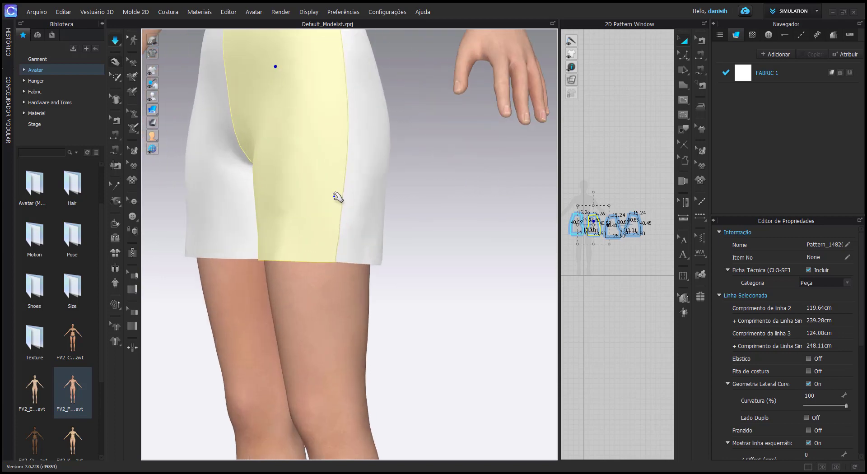
pyautogui.moveTo(339, 208)
pyautogui.mouseDown(button='right')
pyautogui.moveTo(483, 236)
pyautogui.moveTo(527, 223)
pyautogui.moveTo(353, 214)
pyautogui.moveTo(386, 214)
pyautogui.mouseUp(button='right')
pyautogui.scroll(-3, 348, 216)
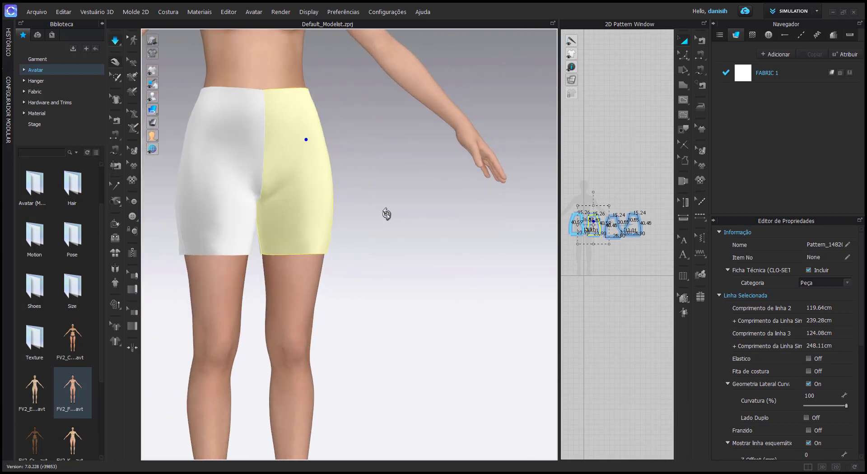
pyautogui.moveTo(332, 239); pyautogui.dragTo(332, 249, button='right')
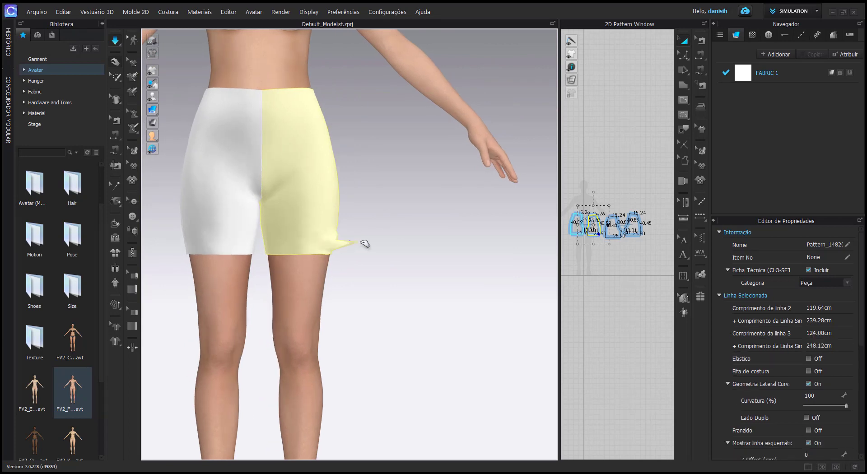
pyautogui.moveTo(362, 243); pyautogui.dragTo(357, 250)
pyautogui.click(205, 246)
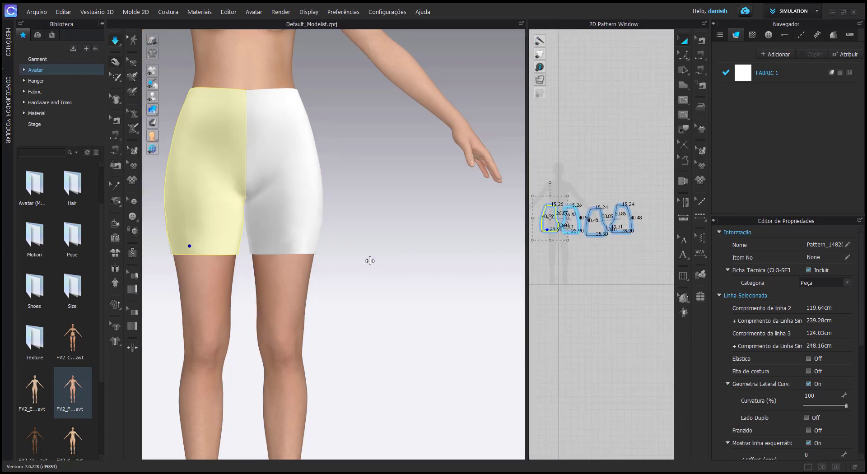
# Step: Widen the 2D pattern window and center the front pattern pieces in view
pyautogui.moveTo(558, 257); pyautogui.dragTo(333, 259)
pyautogui.scroll(2, 441, 251)
pyautogui.moveTo(509, 230); pyautogui.dragTo(579, 207, button='middle')
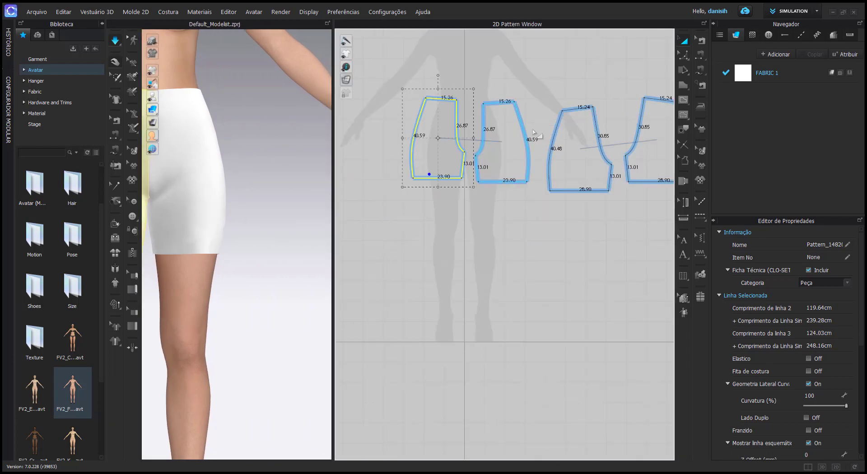
pyautogui.click(684, 57)
pyautogui.click(713, 59)
pyautogui.click(429, 196)
pyautogui.scroll(2, 420, 193)
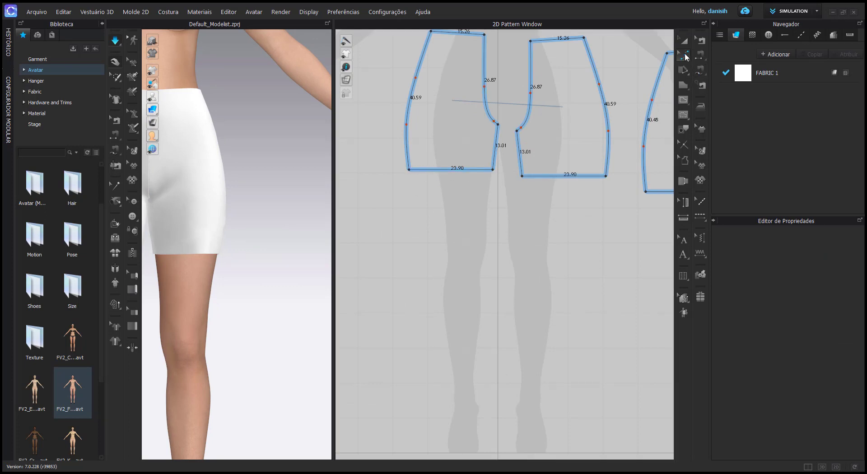
# Step: Move the front hem corner 1 cm inward for a 22.90 hem and reshape the front side seam
pyautogui.click(684, 55)
pyautogui.click(698, 69)
pyautogui.moveTo(411, 170); pyautogui.dragTo(413, 171)
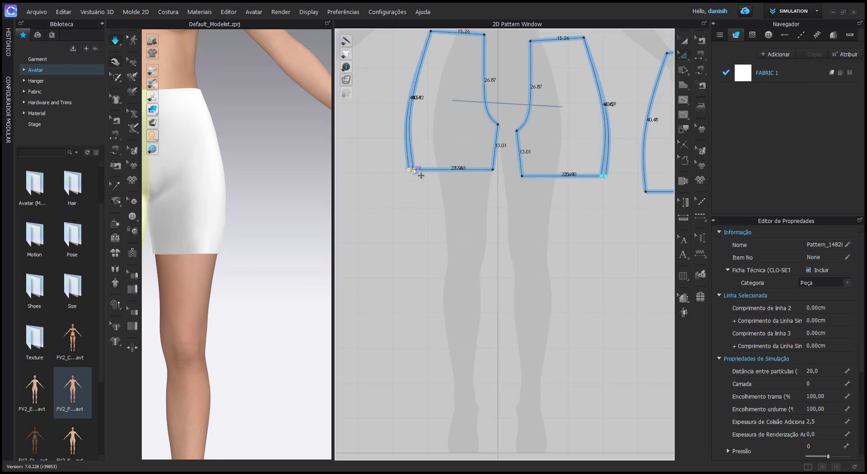
pyautogui.press('Return')
pyautogui.write('1')
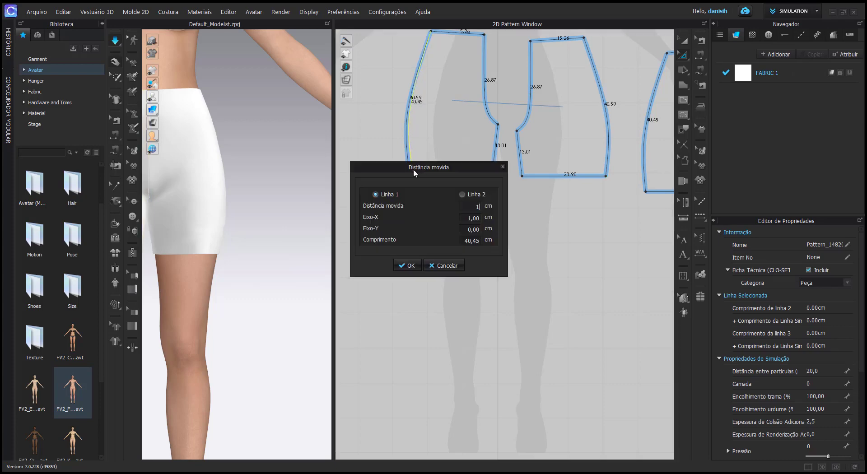
pyautogui.press('Return')
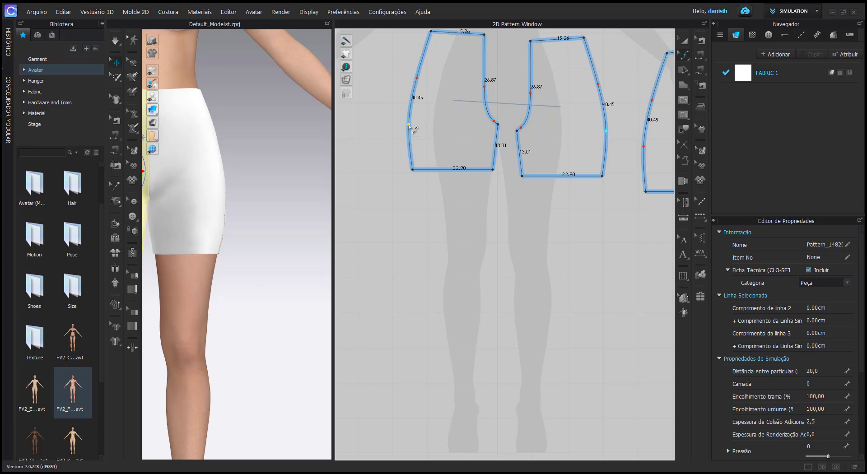
pyautogui.moveTo(409, 125); pyautogui.dragTo(411, 126)
pyautogui.scroll(-4, 429, 195)
pyautogui.scroll(2, 550, 178)
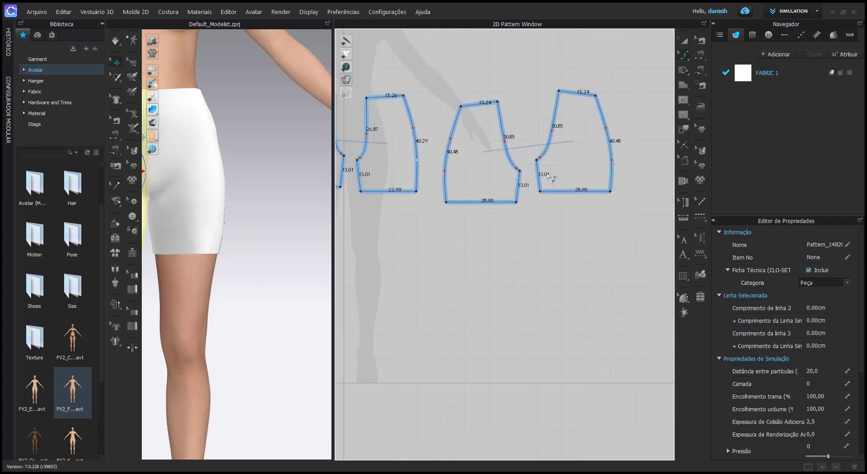
pyautogui.scroll(1, 551, 177)
# Step: Extend the back hem corner outward to 27.91 cm and reshape the back side seam to 40.31 cm
pyautogui.click(683, 55)
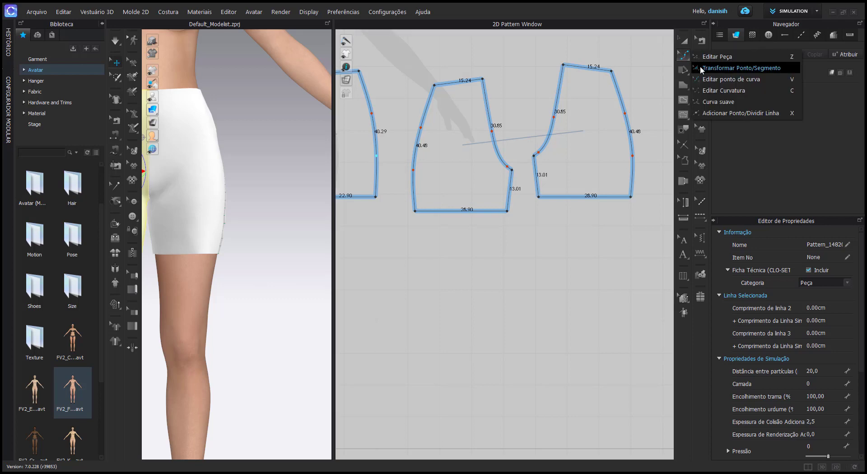
pyautogui.click(722, 68)
pyautogui.moveTo(416, 212); pyautogui.dragTo(420, 212)
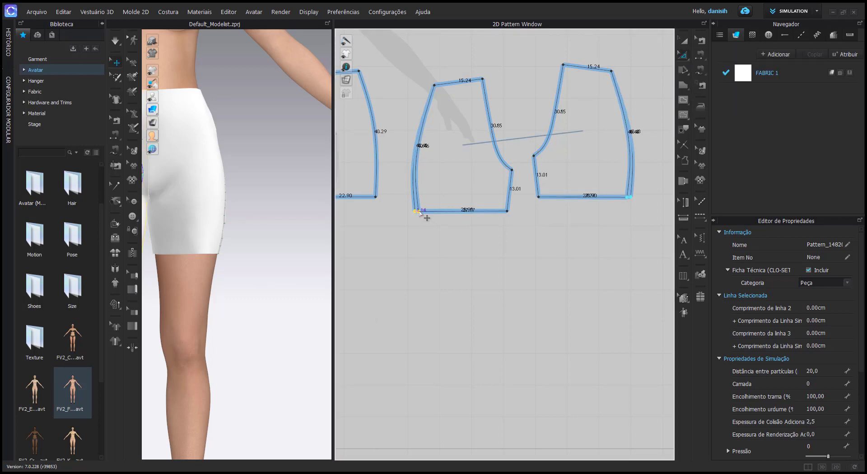
pyautogui.rightClick(420, 213)
pyautogui.press('Return')
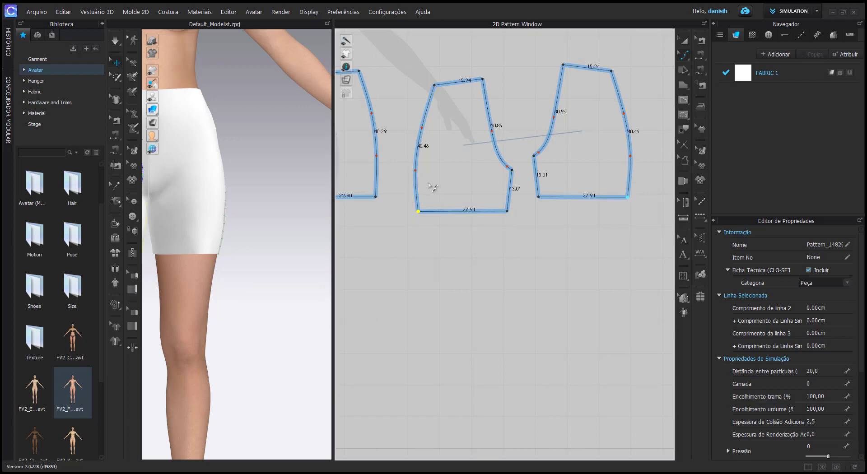
pyautogui.moveTo(417, 170); pyautogui.dragTo(420, 171)
pyautogui.scroll(-3, 422, 221)
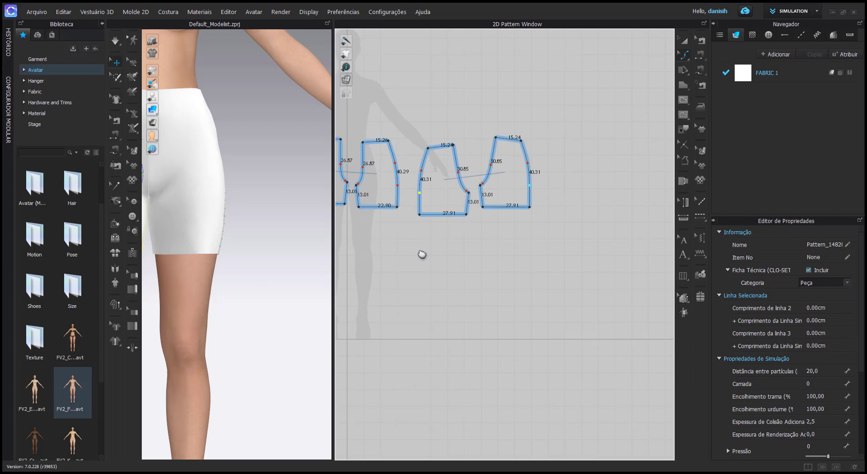
pyautogui.moveTo(422, 254); pyautogui.dragTo(525, 207, button='right')
# Step: Re-simulate the reshaped shorts, orbit to inspect the front panels' sides, then enlarge the 2D patterns
pyautogui.click(116, 40)
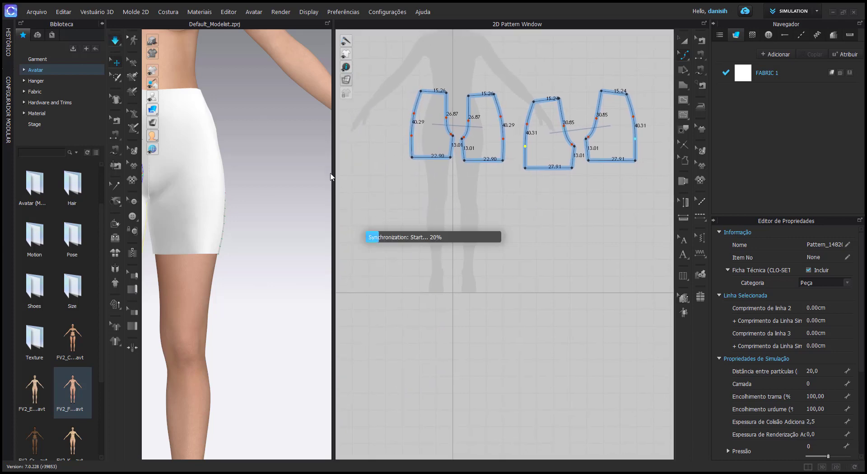
pyautogui.moveTo(344, 182); pyautogui.dragTo(408, 185)
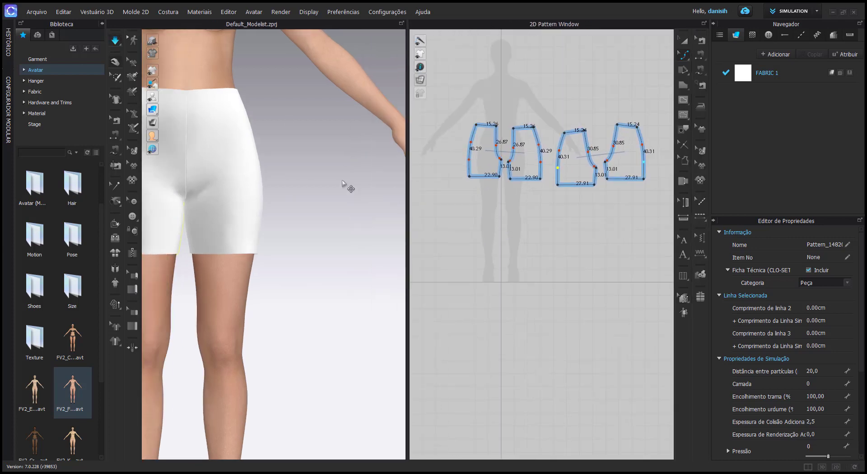
pyautogui.moveTo(348, 188)
pyautogui.mouseDown(button='right')
pyautogui.moveTo(221, 181)
pyautogui.moveTo(354, 173)
pyautogui.moveTo(389, 194)
pyautogui.mouseUp(button='right')
pyautogui.click(391, 229)
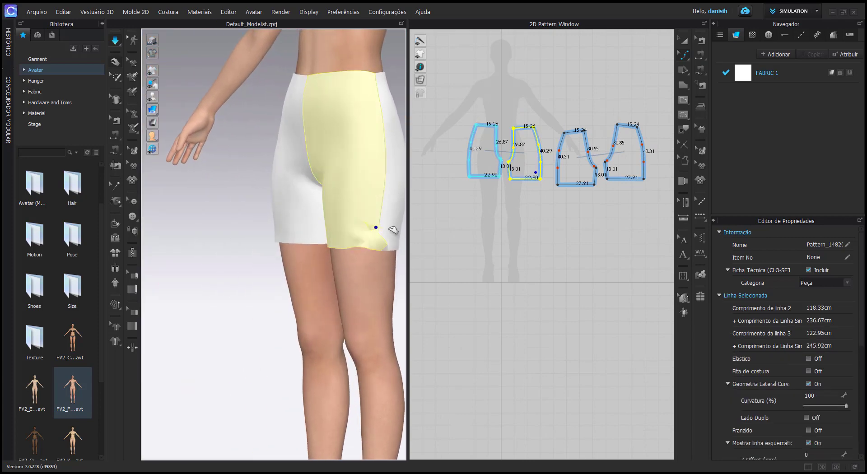
pyautogui.moveTo(379, 238)
pyautogui.mouseDown(button='right')
pyautogui.moveTo(275, 229)
pyautogui.moveTo(284, 233)
pyautogui.moveTo(265, 236)
pyautogui.moveTo(291, 258)
pyautogui.moveTo(329, 262)
pyautogui.moveTo(248, 226)
pyautogui.moveTo(321, 218)
pyautogui.moveTo(299, 209)
pyautogui.mouseUp(button='right')
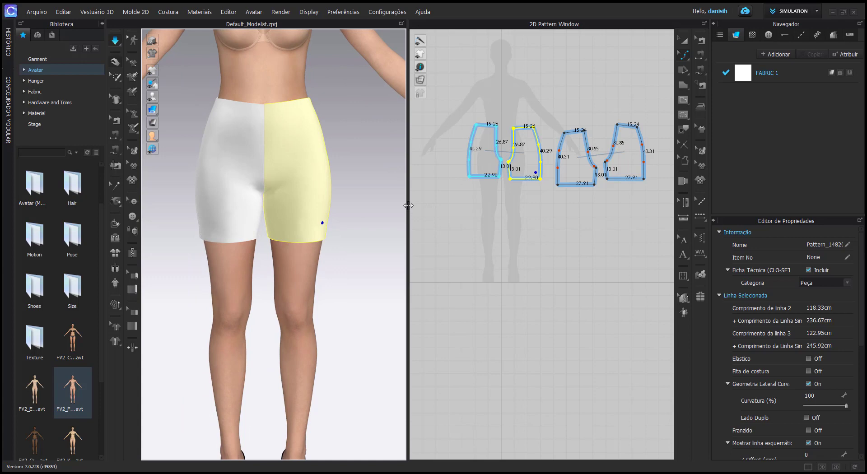
pyautogui.moveTo(408, 205); pyautogui.dragTo(296, 213)
pyautogui.scroll(2, 454, 193)
pyautogui.moveTo(455, 194)
pyautogui.mouseDown(button='middle')
pyautogui.moveTo(425, 270)
pyautogui.moveTo(446, 312)
pyautogui.mouseUp(button='middle')
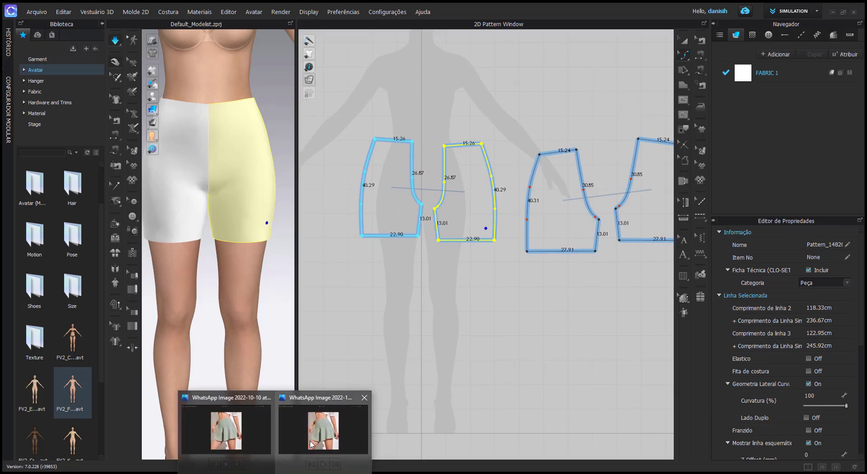
# Step: View the front shorts photo, then open back-view photo WhatsApp Image 2022-10-10 at 21.20.29 and return to CLO 3D
pyautogui.click(327, 430)
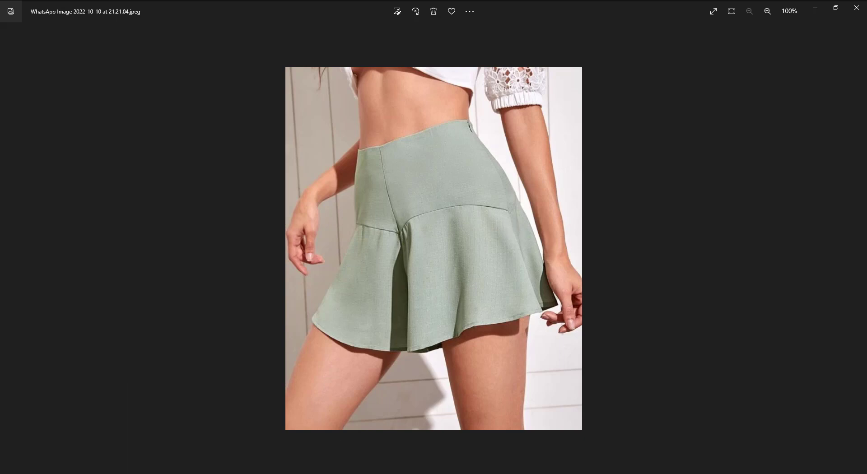
pyautogui.click(251, 428)
pyautogui.moveTo(289, 470)
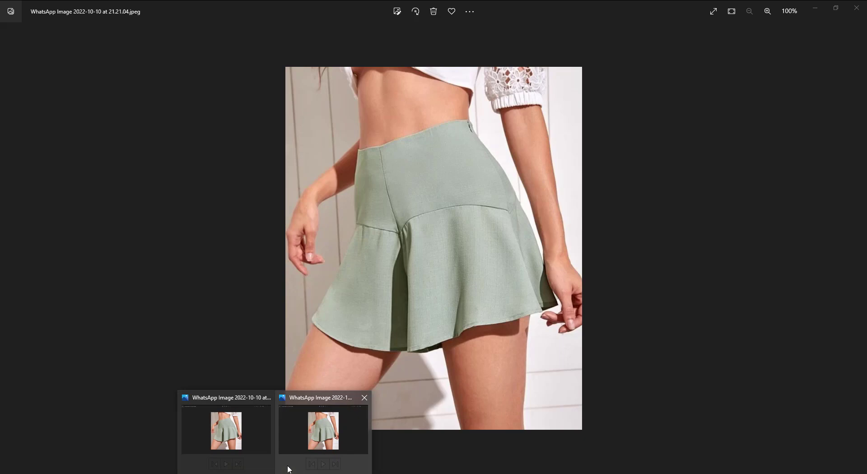
pyautogui.click(364, 397)
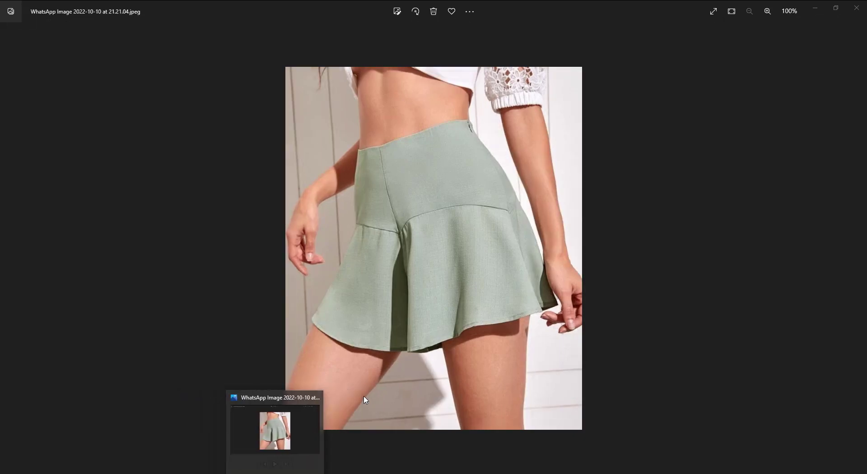
pyautogui.click(346, 453)
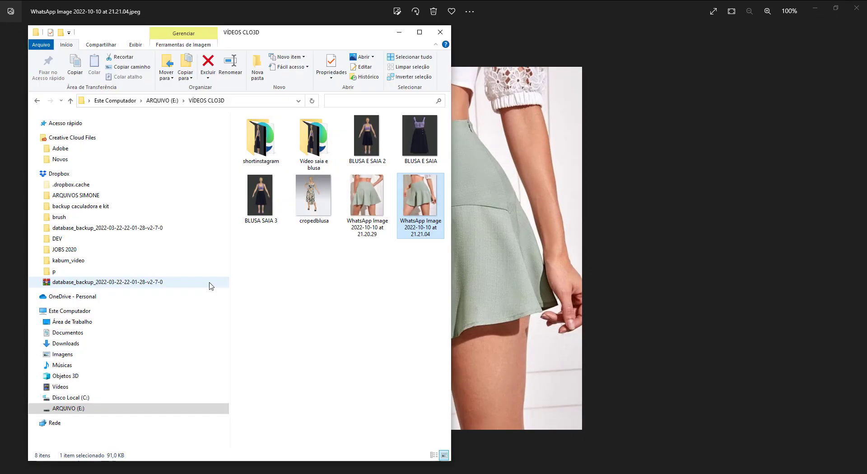
pyautogui.click(351, 207)
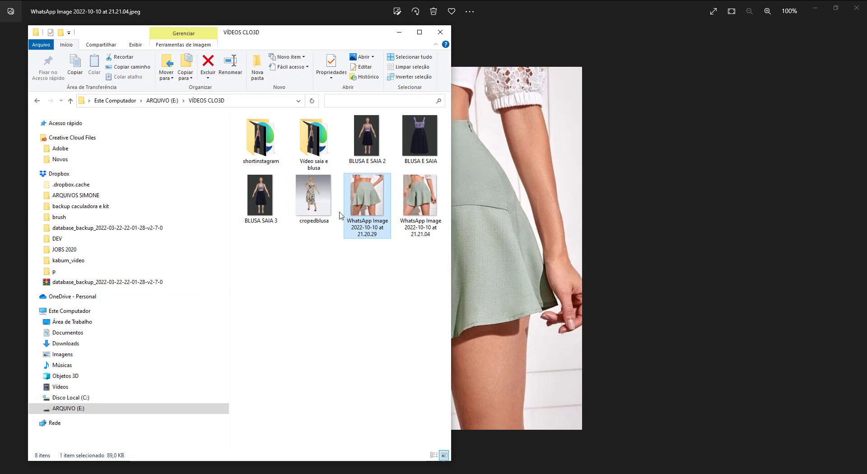
pyautogui.press('Return')
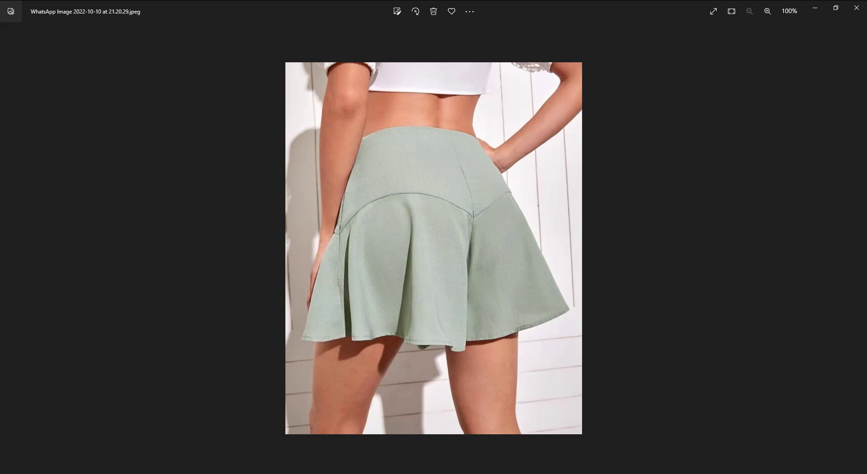
pyautogui.hotkey('alt', 'Tab')
# Step: Draw a 23.31 cm internal line across the front piece from side seam to crotch curve
pyautogui.scroll(1, 451, 188)
pyautogui.scroll(1, 450, 187)
pyautogui.scroll(2, 454, 188)
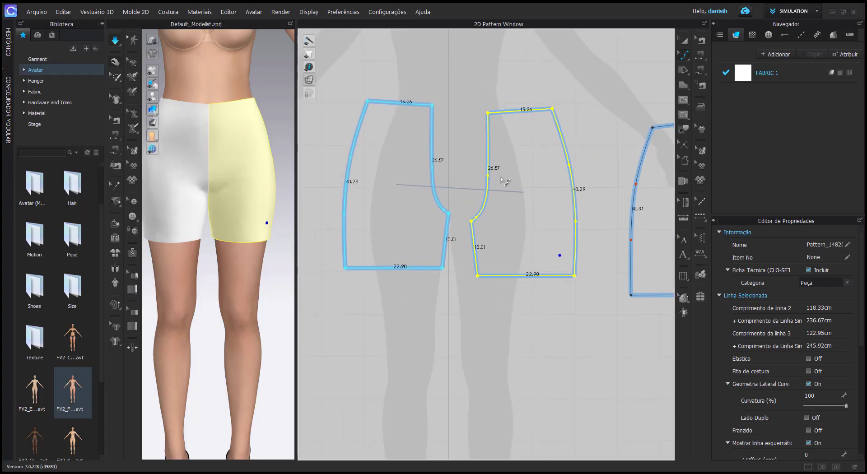
pyautogui.moveTo(687, 60); pyautogui.dragTo(699, 62)
pyautogui.click(683, 98)
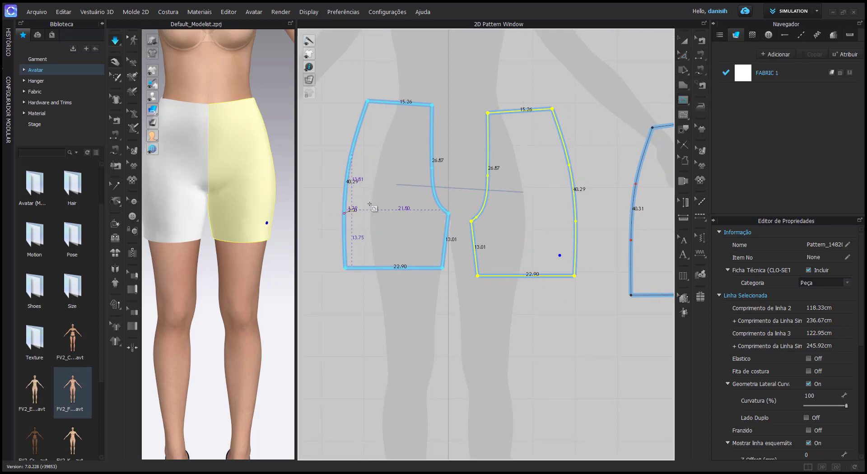
pyautogui.scroll(1, 414, 181)
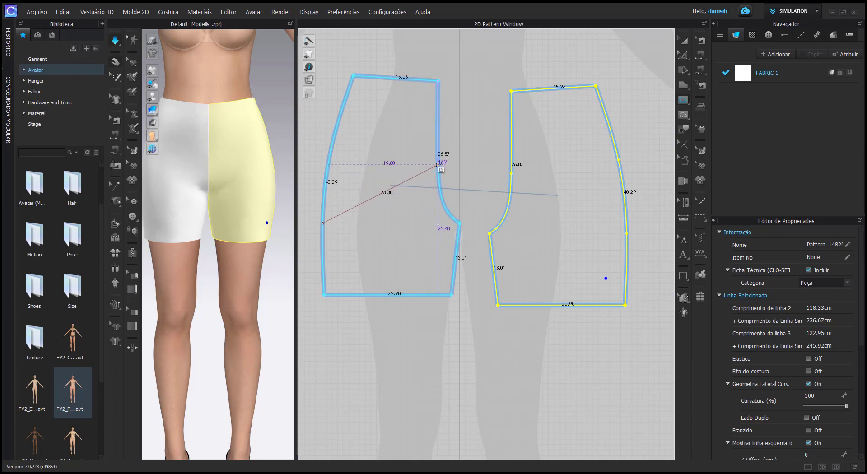
pyautogui.click(439, 165)
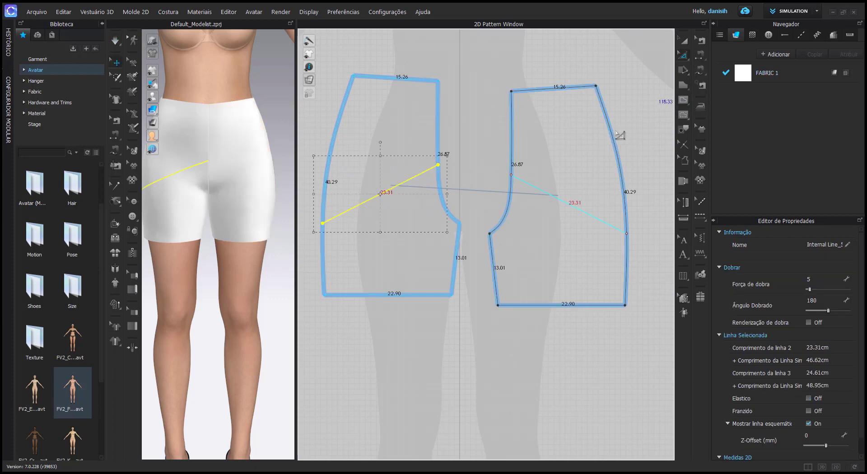
pyautogui.press('Escape')
pyautogui.scroll(-2, 488, 168)
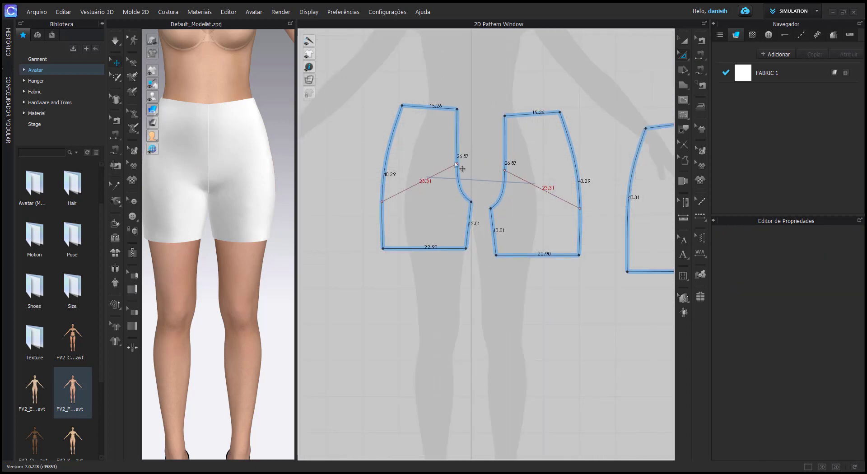
# Step: Split the front internal line into two 11.66 halves, then delete the split point to rejoin it
pyautogui.click(683, 55)
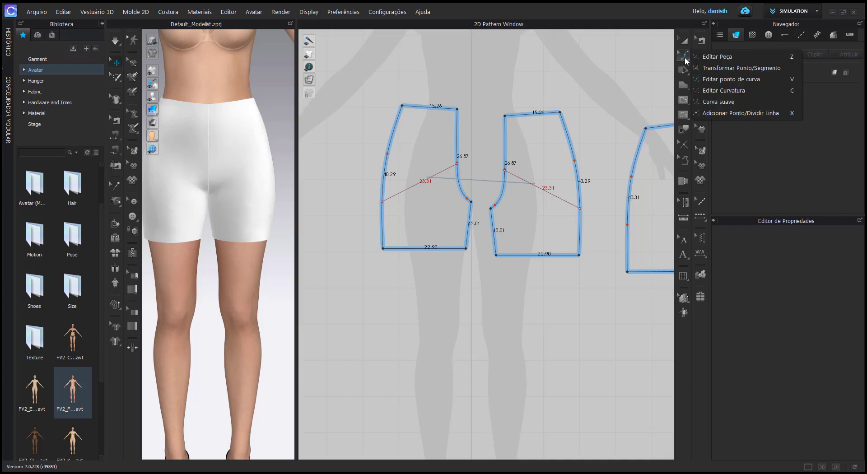
pyautogui.click(704, 68)
pyautogui.rightClick(416, 182)
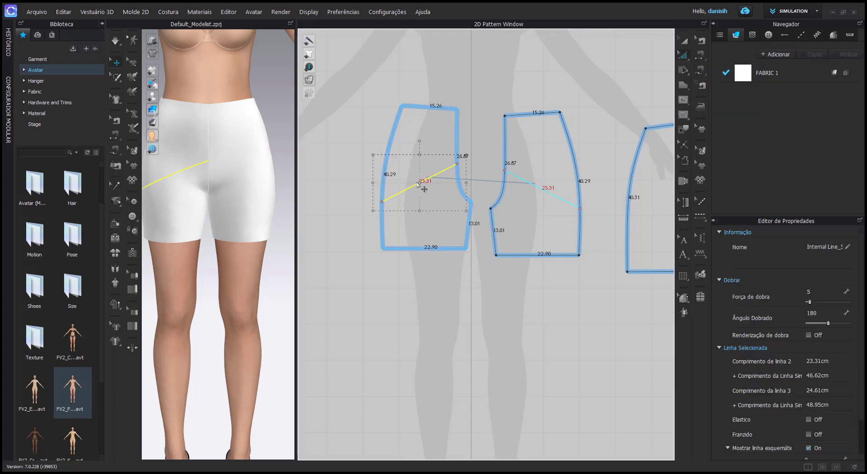
pyautogui.click(445, 243)
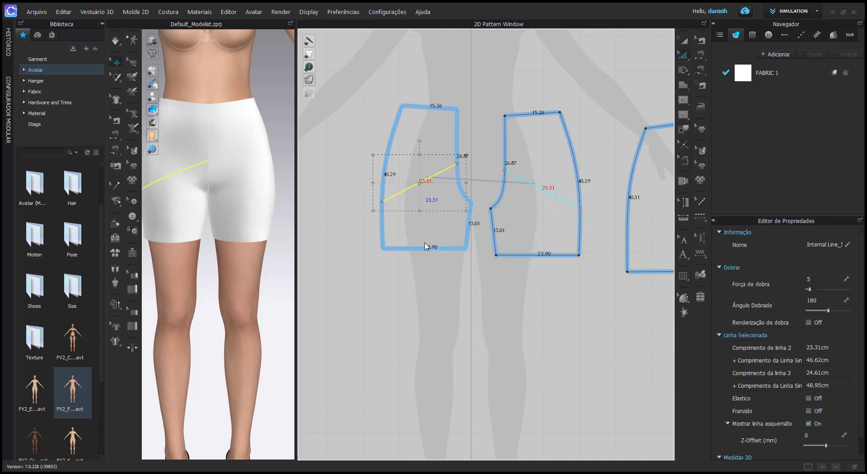
pyautogui.click(369, 251)
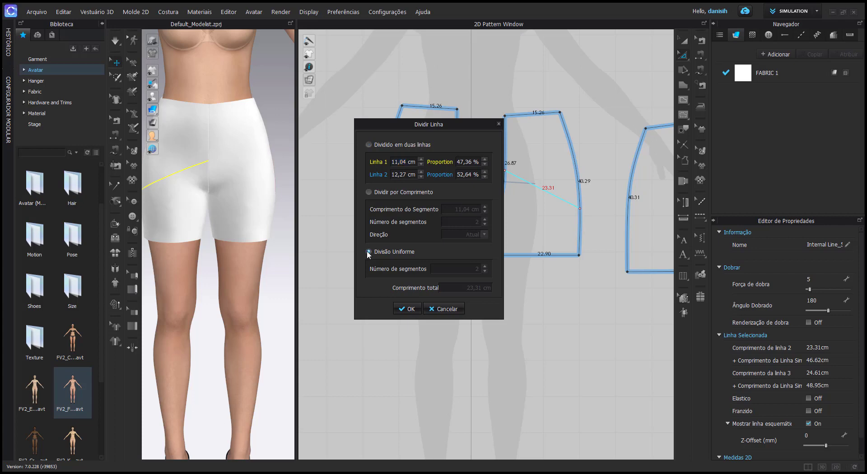
pyautogui.click(407, 308)
pyautogui.rightClick(421, 184)
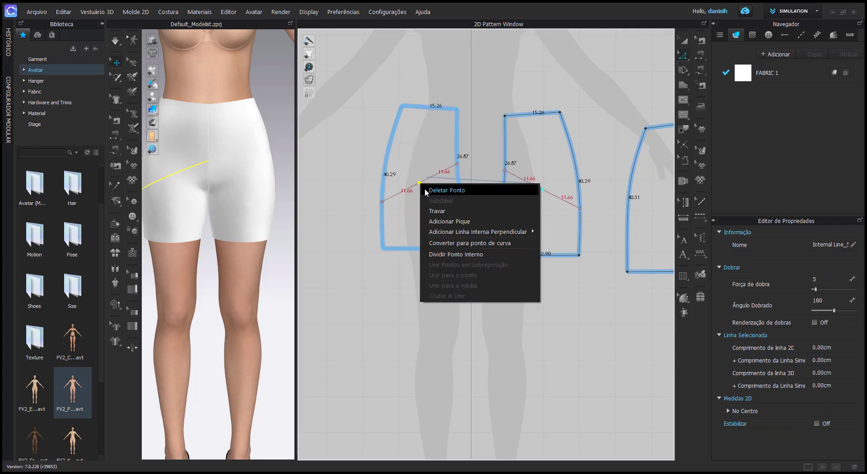
pyautogui.click(443, 239)
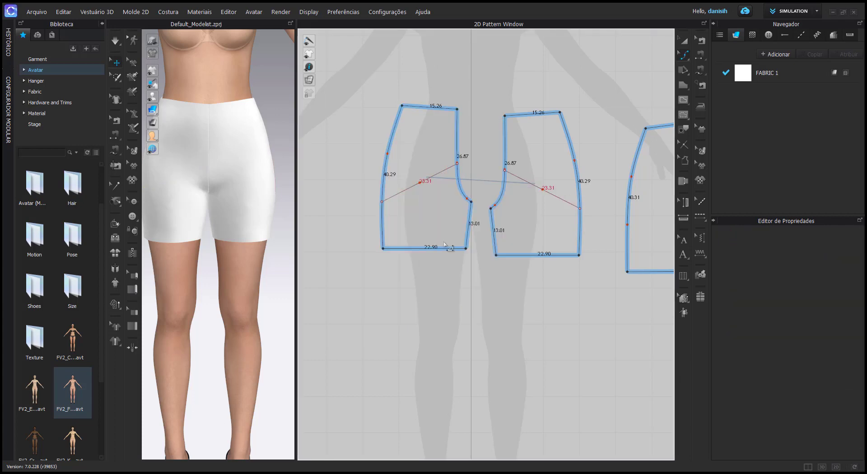
# Step: Raise the internal line's middle point 1.5 cm on the Y axis, lengthening it to 23.50 cm
pyautogui.moveTo(420, 184); pyautogui.dragTo(417, 180)
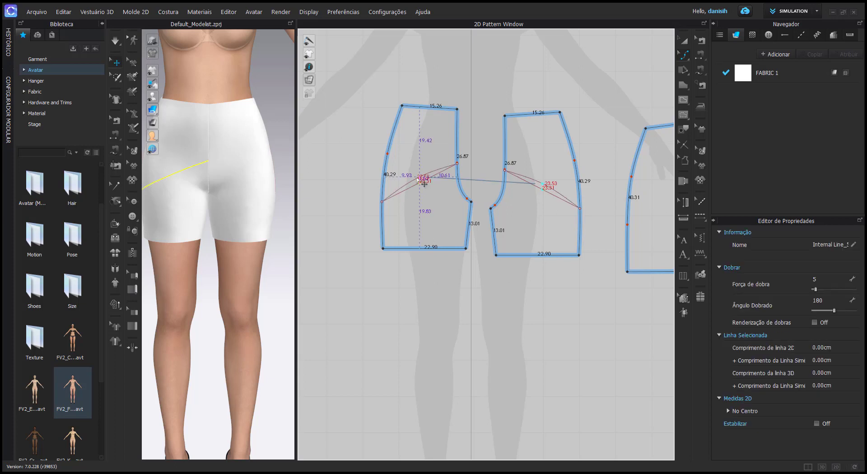
pyautogui.rightClick(417, 179)
pyautogui.write('1,5')
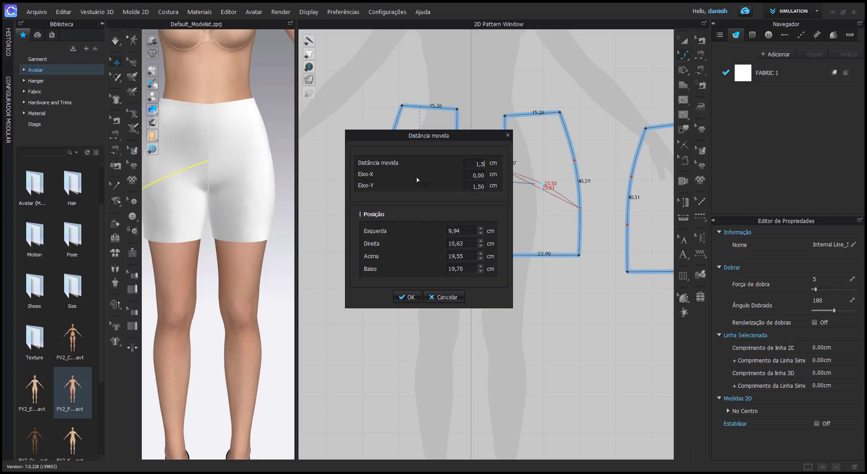
pyautogui.click(406, 297)
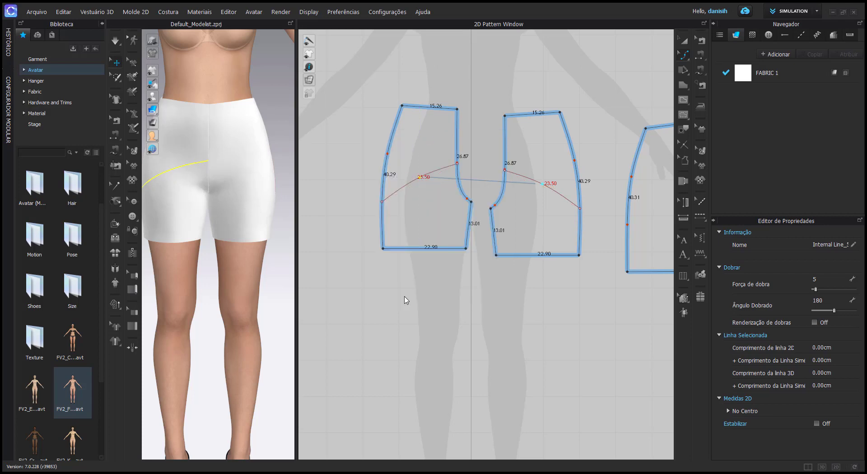
# Step: Pull the front yoke line's corner into a smooth 23.99 cm curve and view the shorts from behind
pyautogui.moveTo(298, 222); pyautogui.dragTo(440, 222)
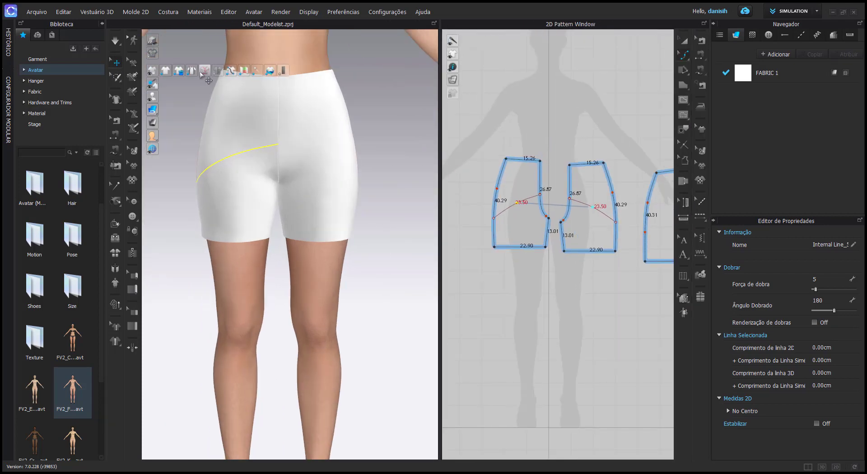
pyautogui.scroll(2, 232, 181)
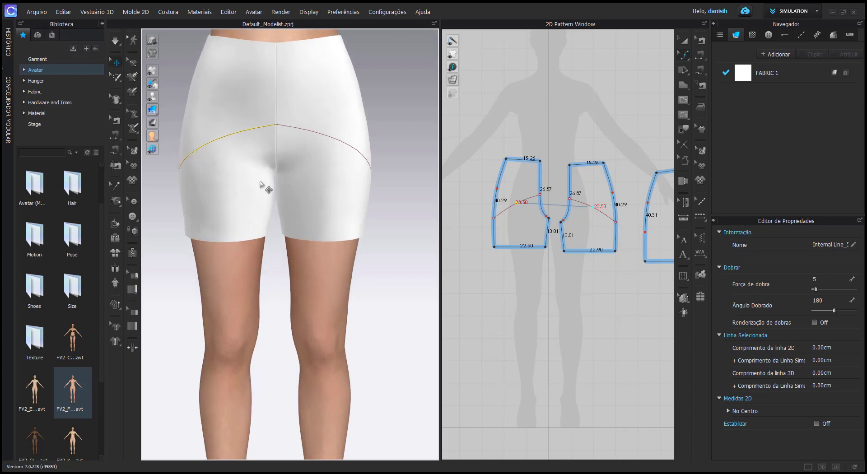
pyautogui.moveTo(248, 177); pyautogui.dragTo(282, 176, button='right')
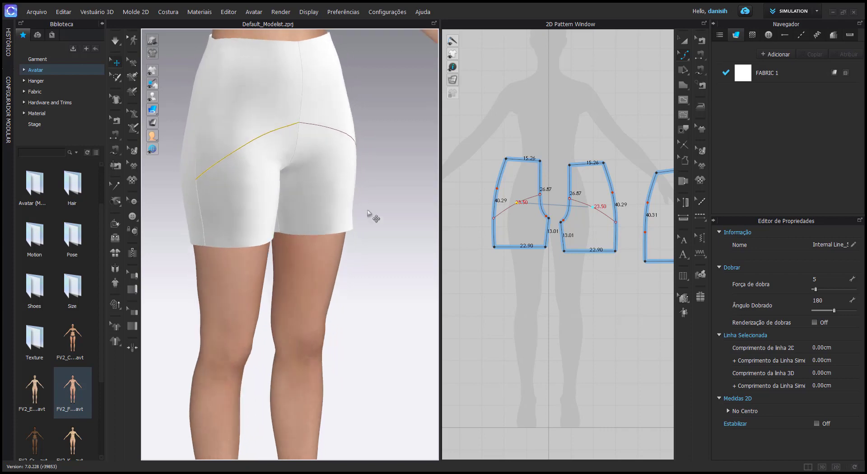
pyautogui.scroll(3, 472, 212)
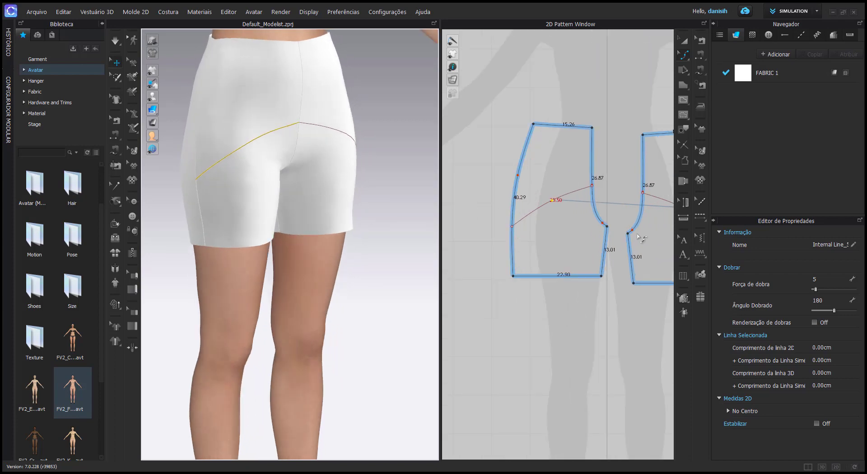
pyautogui.moveTo(536, 210); pyautogui.dragTo(552, 197)
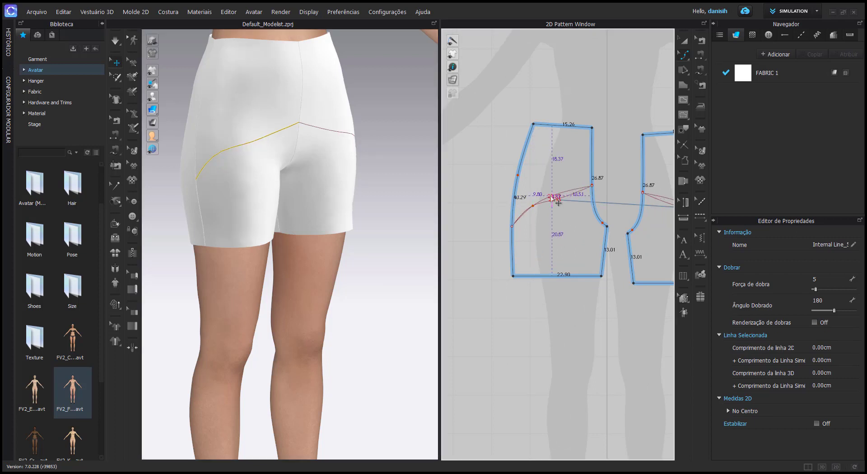
pyautogui.moveTo(369, 187); pyautogui.dragTo(299, 168, button='right')
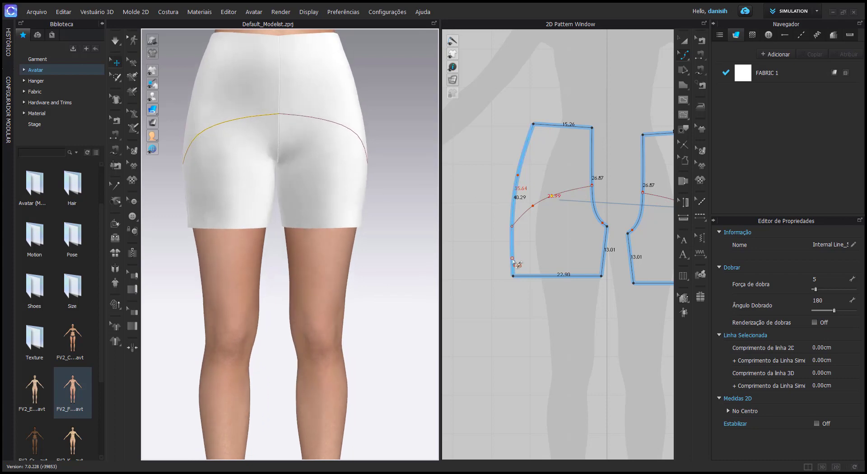
pyautogui.scroll(-3, 534, 300)
pyautogui.scroll(-3, 598, 329)
# Step: Draw a 26.93 cm internal line on the back piece from the side-seam notch to the crotch curve
pyautogui.scroll(3, 598, 330)
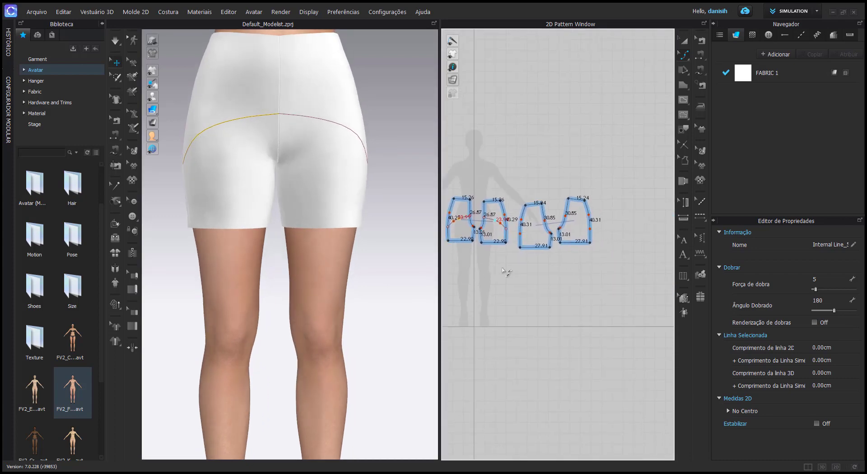
pyautogui.scroll(3, 507, 271)
pyautogui.moveTo(545, 260); pyautogui.dragTo(582, 247, button='right')
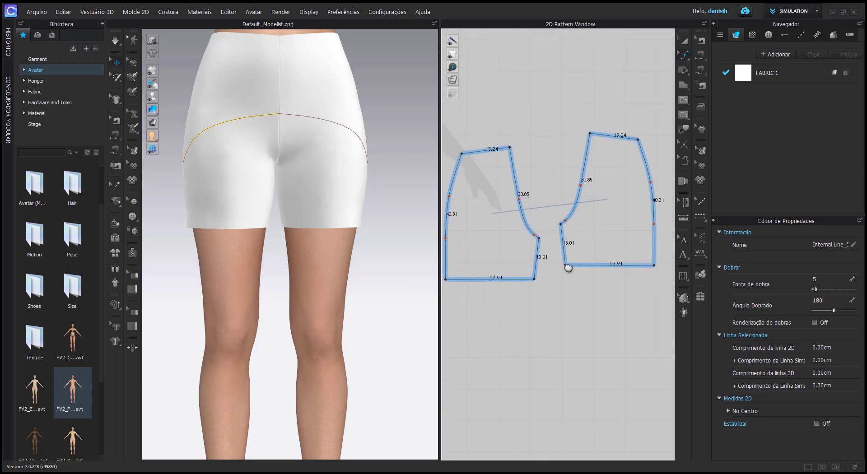
pyautogui.click(683, 101)
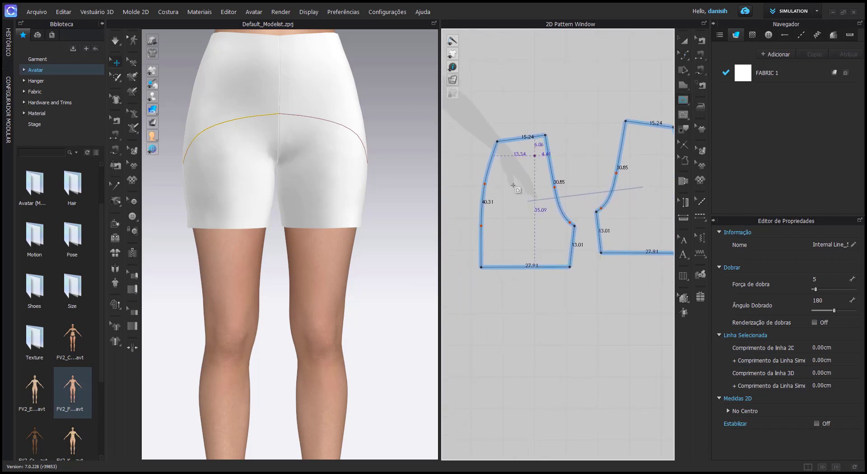
pyautogui.click(481, 226)
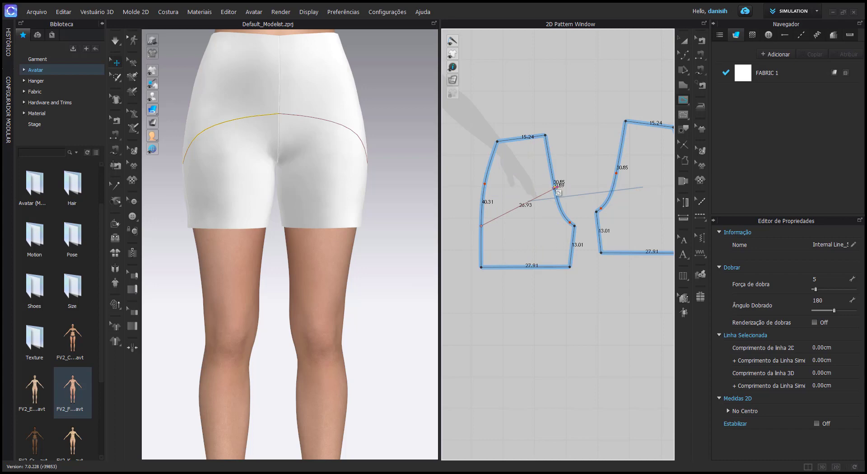
pyautogui.click(556, 187)
pyautogui.moveTo(560, 188); pyautogui.dragTo(580, 187, button='middle')
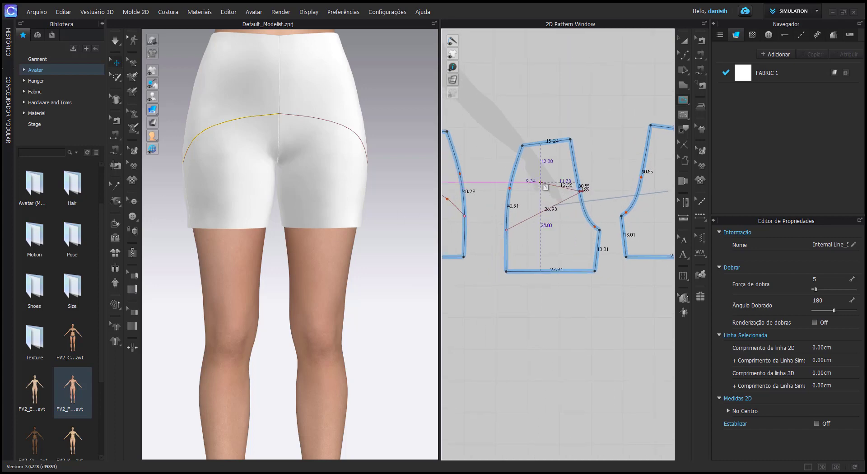
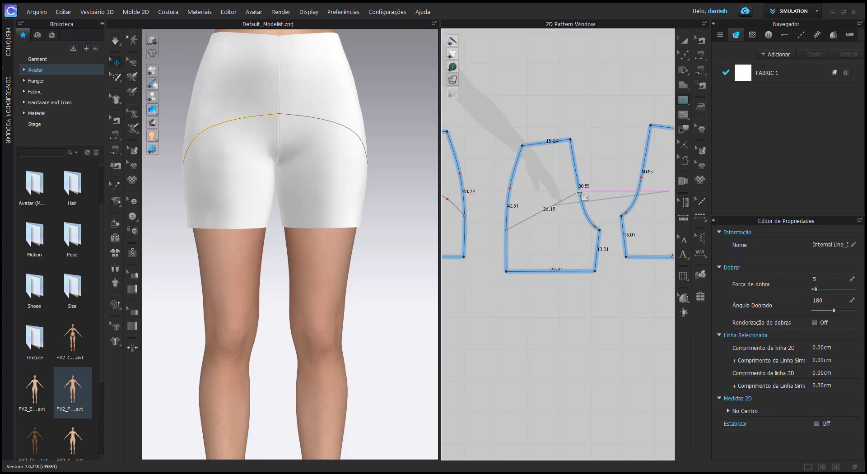
# Step: Finish the back yoke line at the 30.85 point and split it evenly into two parts
pyautogui.click(579, 191)
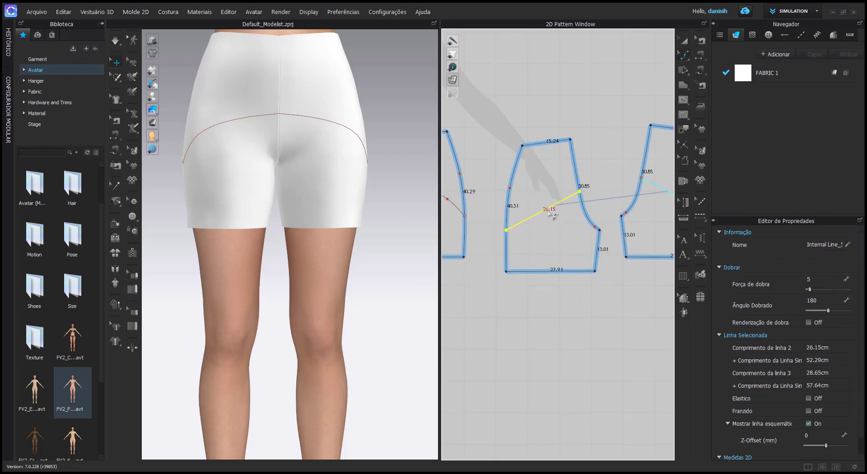
pyautogui.click(682, 57)
pyautogui.click(705, 70)
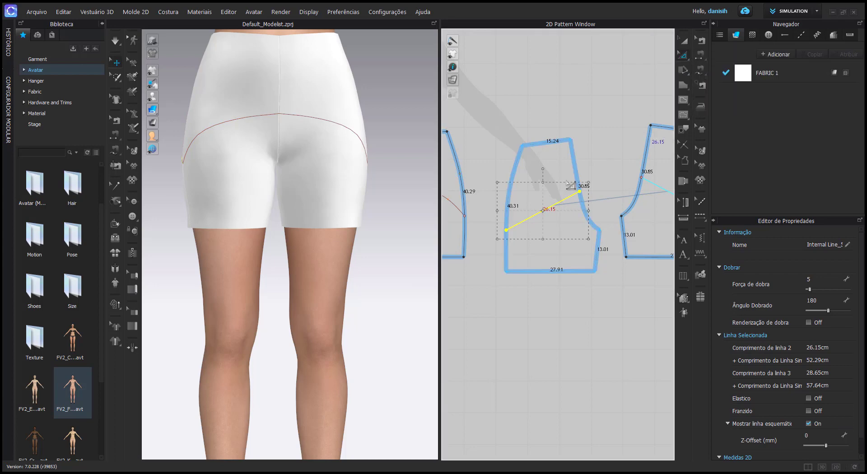
pyautogui.rightClick(543, 210)
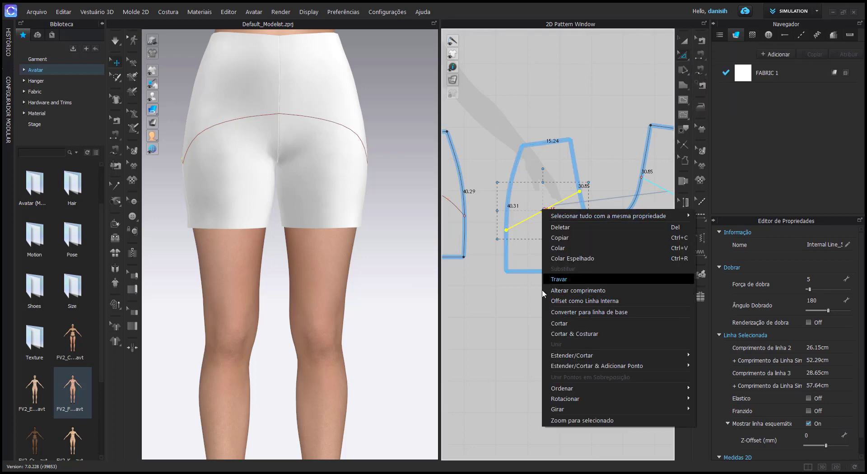
pyautogui.press('Escape')
pyautogui.rightClick(544, 211)
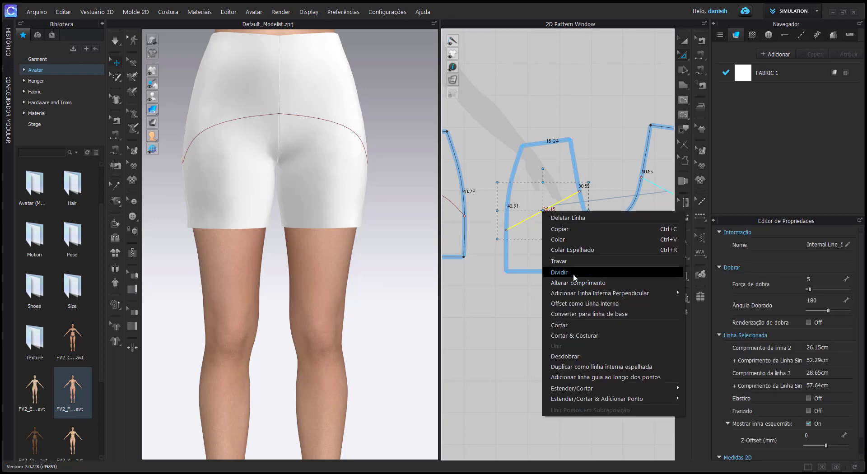
pyautogui.click(582, 273)
pyautogui.click(369, 252)
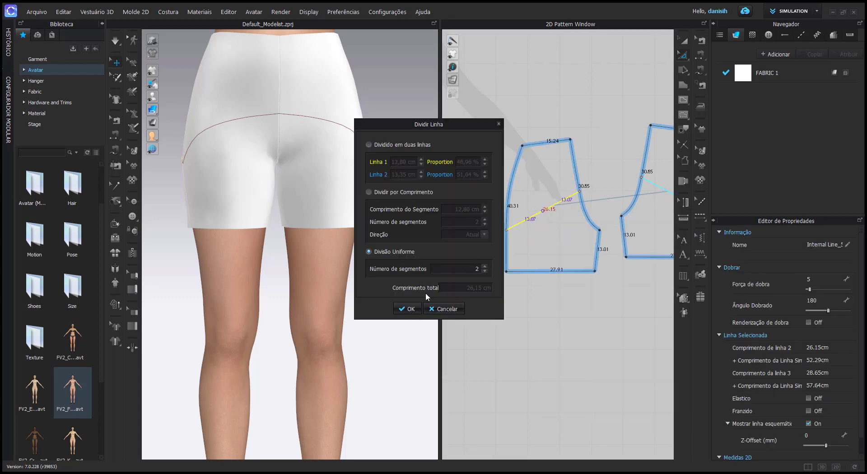
pyautogui.click(409, 308)
# Step: Make the yoke line's midpoint a curve point and shift it 1.5 cm
pyautogui.rightClick(543, 210)
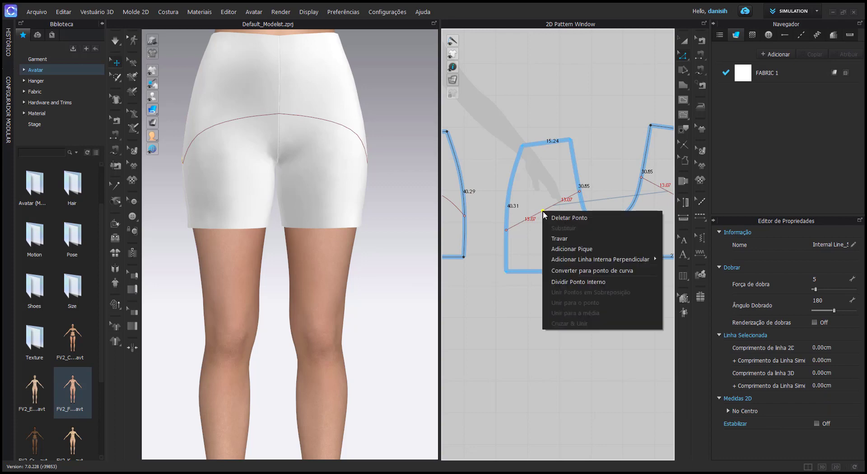
pyautogui.click(568, 271)
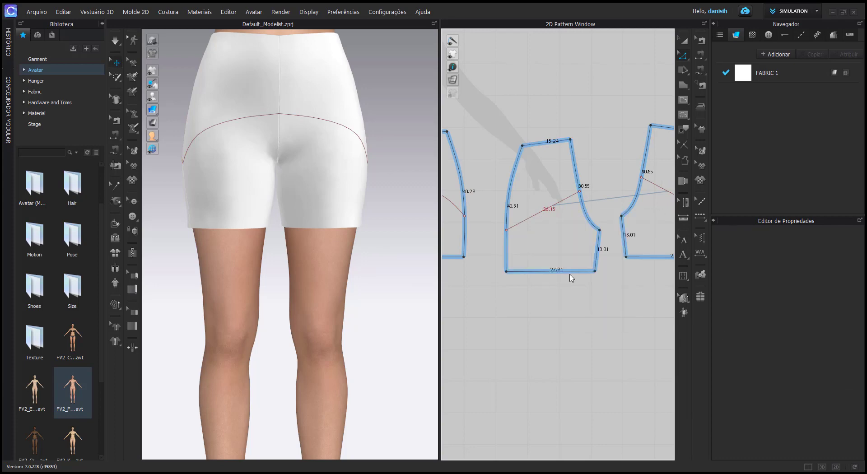
pyautogui.moveTo(543, 212); pyautogui.dragTo(548, 208)
pyautogui.rightClick(547, 209)
pyautogui.write('1,')
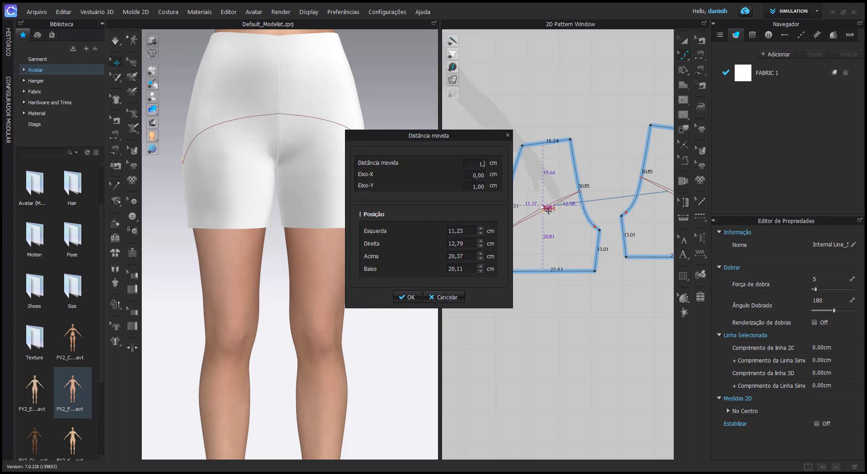
pyautogui.write('5')
pyautogui.click(407, 297)
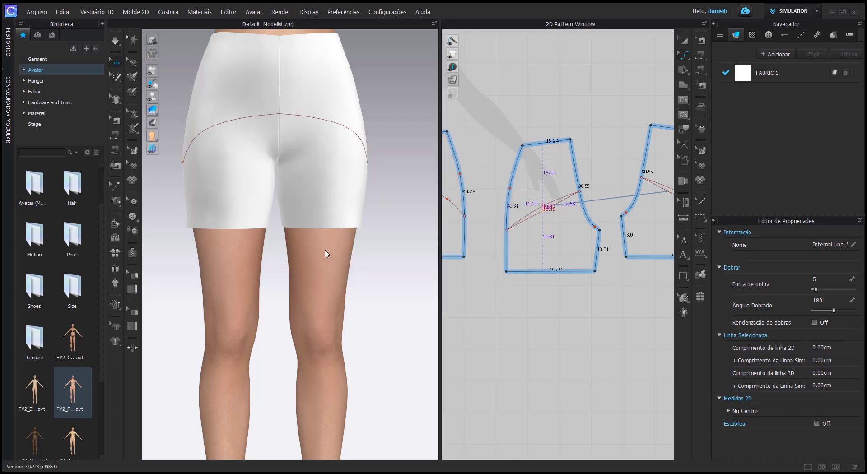
pyautogui.moveTo(292, 219)
pyautogui.mouseDown(button='right')
pyautogui.moveTo(408, 203)
pyautogui.moveTo(524, 201)
pyautogui.mouseUp(button='right')
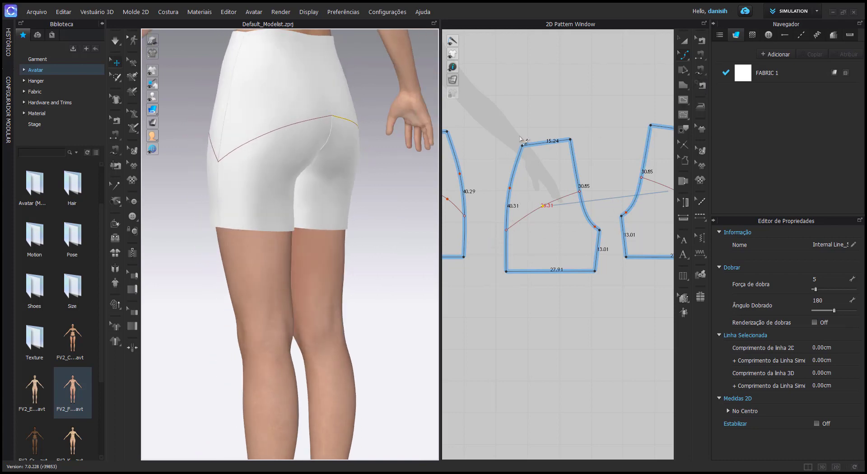
# Step: Add a point on the 40.29 front side edge where the yoke line meets it
pyautogui.moveTo(439, 195); pyautogui.dragTo(354, 194)
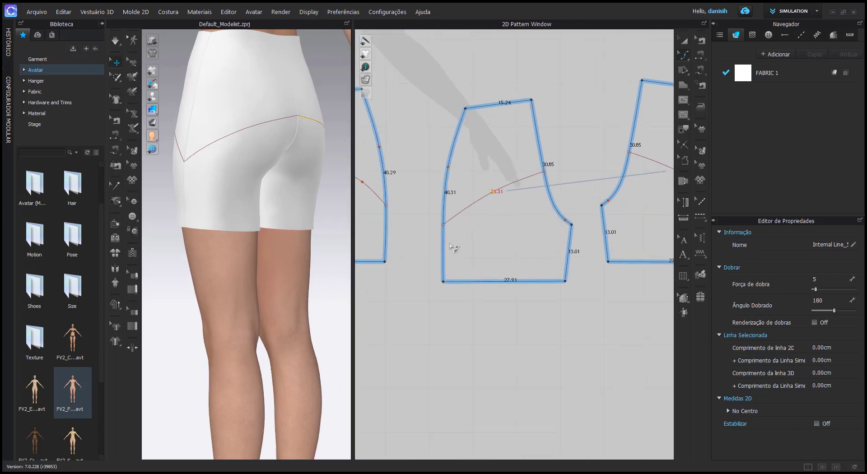
pyautogui.scroll(-1, 515, 203)
pyautogui.scroll(1, 523, 193)
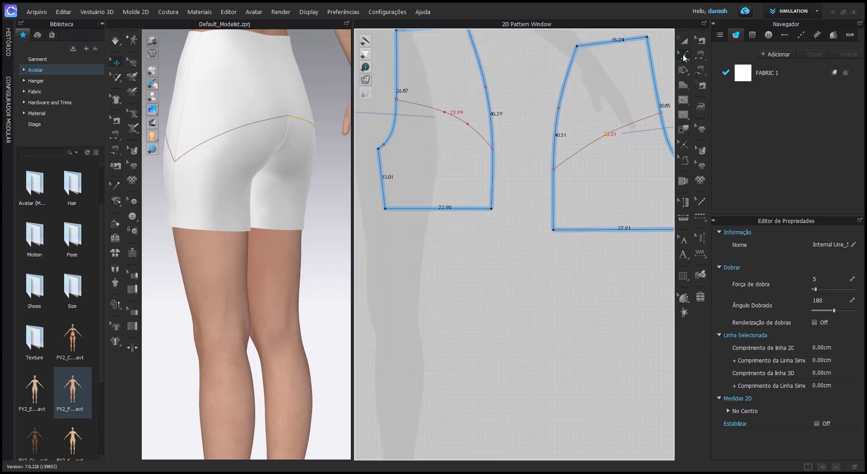
pyautogui.click(683, 55)
pyautogui.click(727, 112)
pyautogui.click(492, 149)
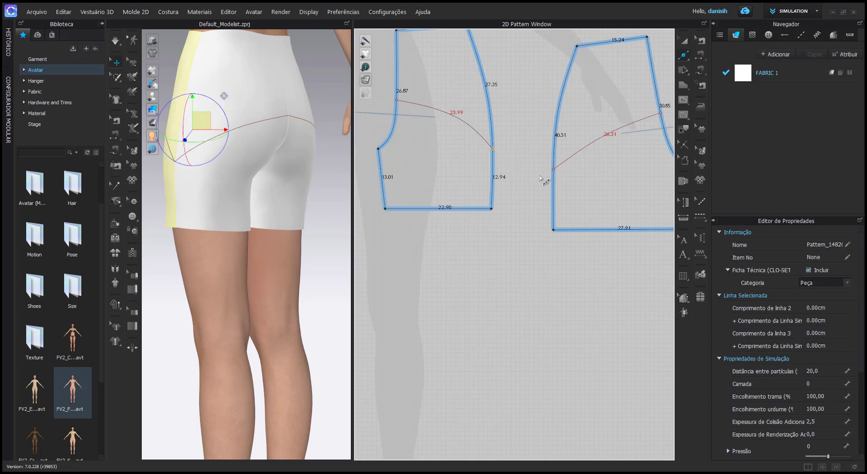
# Step: Split the back piece's 40.31 side edge at 12.94 cm
pyautogui.scroll(2, 554, 171)
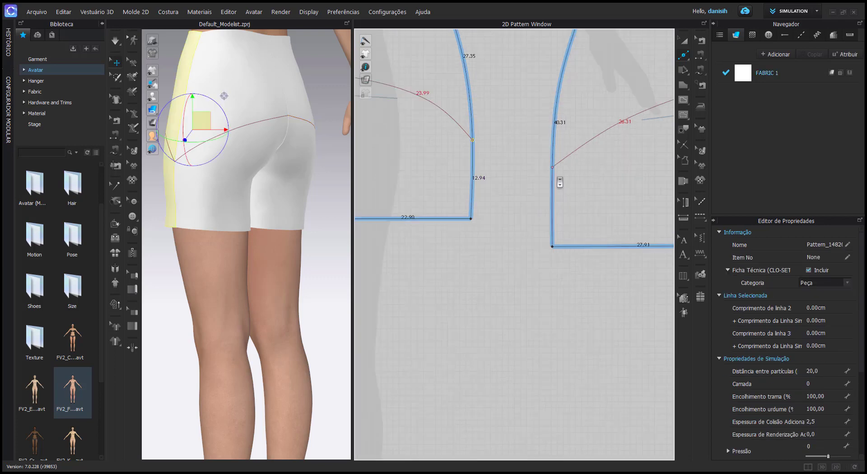
pyautogui.scroll(1, 554, 170)
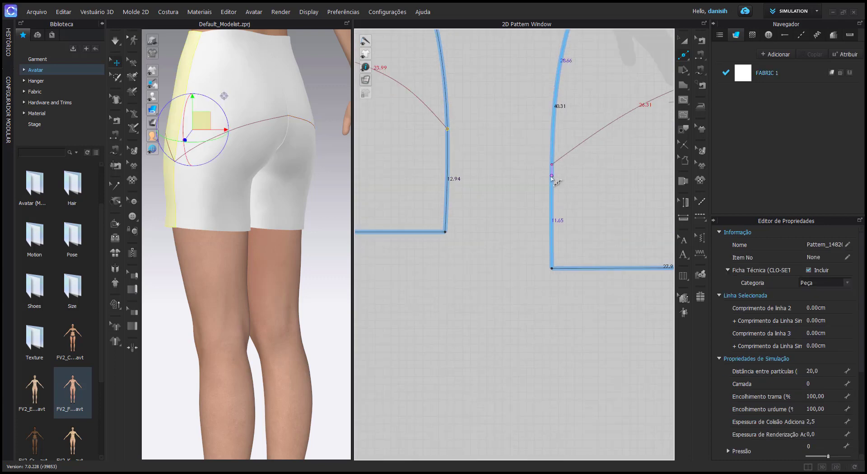
pyautogui.click(684, 56)
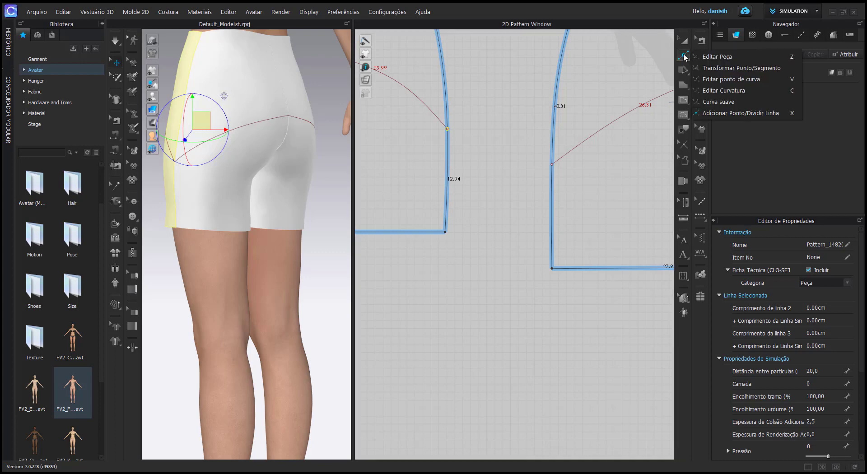
pyautogui.click(718, 67)
pyautogui.click(552, 236)
pyautogui.rightClick(555, 236)
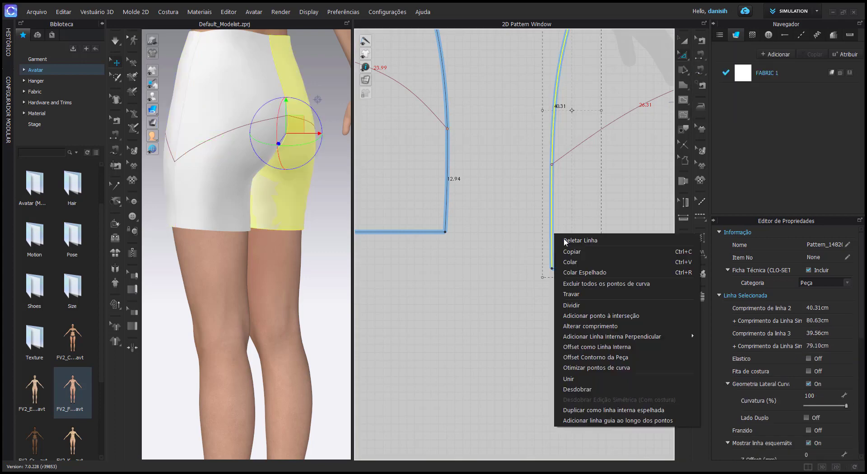
pyautogui.click(593, 300)
pyautogui.write('12,94')
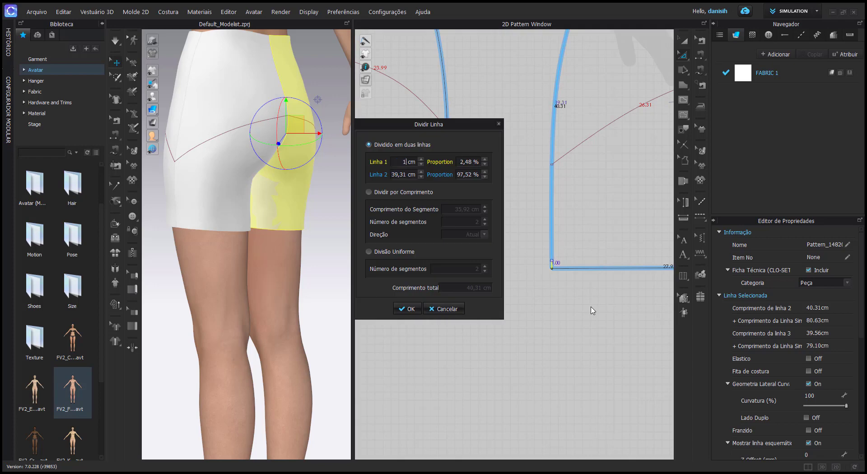
pyautogui.click(406, 309)
pyautogui.click(457, 286)
pyautogui.scroll(3, 568, 164)
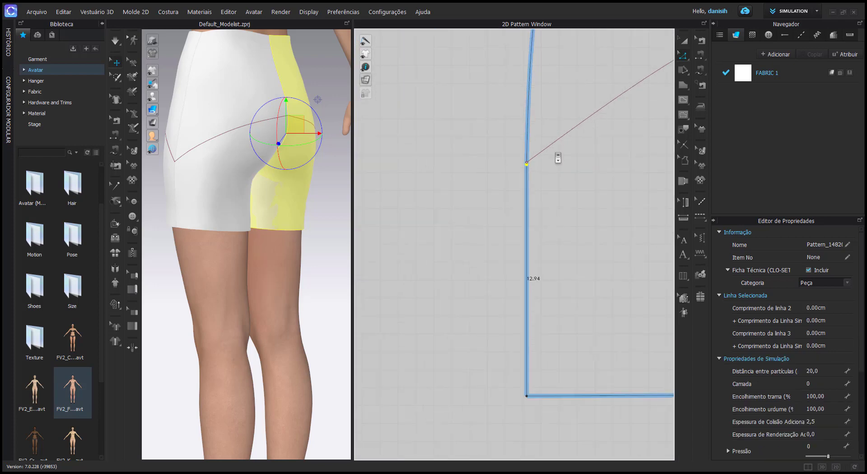
pyautogui.scroll(3, 558, 158)
# Step: Select the back yoke line in point and line editing mode
pyautogui.click(686, 56)
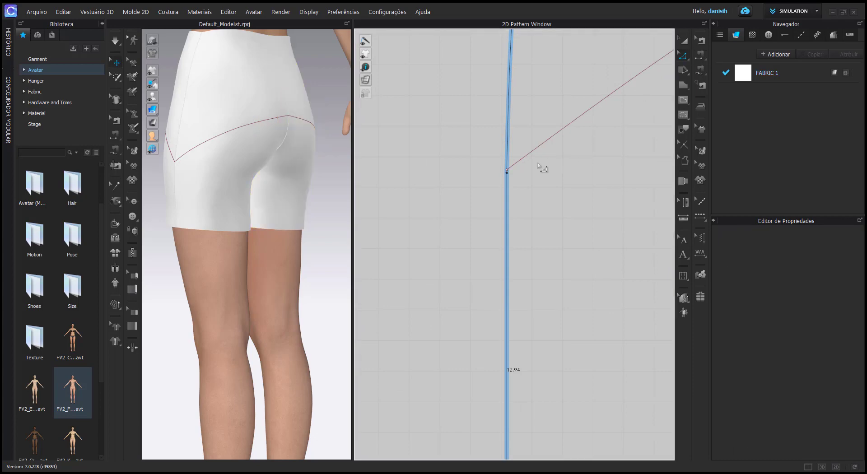
pyautogui.doubleClick(507, 171)
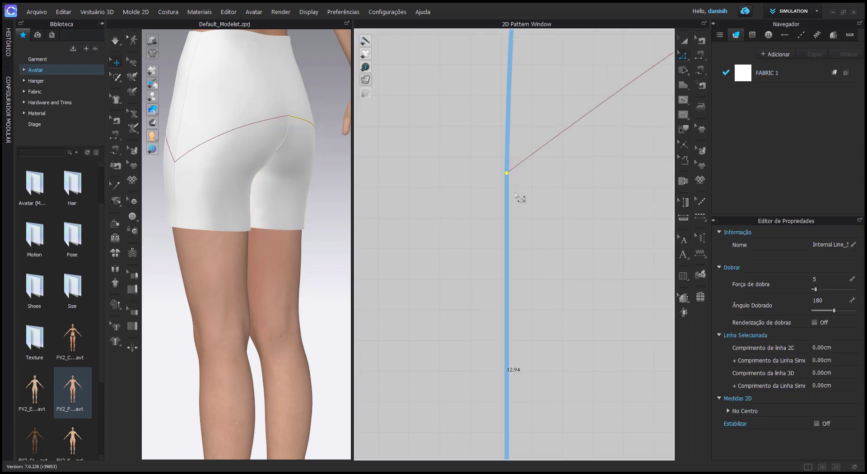
pyautogui.scroll(-3, 516, 197)
pyautogui.scroll(-3, 516, 199)
pyautogui.scroll(-2, 476, 182)
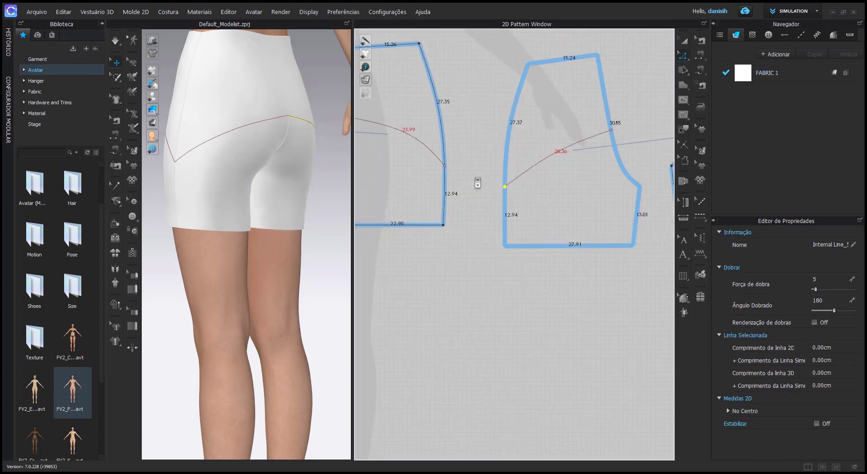
pyautogui.scroll(-2, 488, 194)
pyautogui.scroll(2, 517, 203)
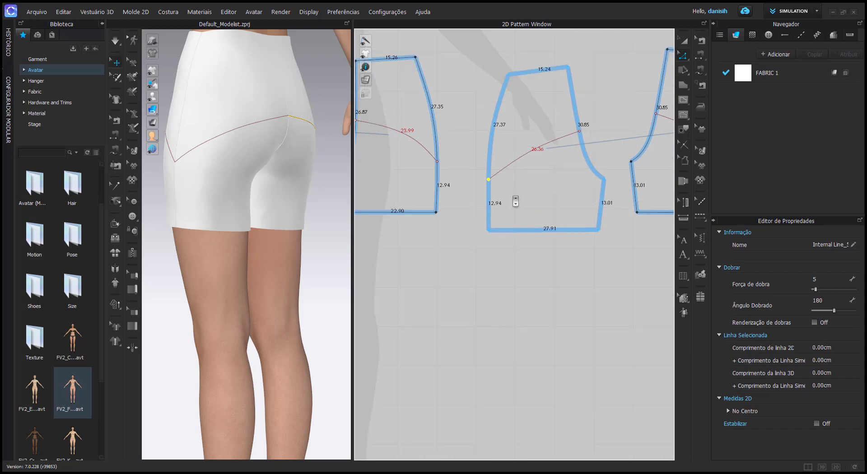
# Step: Raise the back yoke's curve point so the line rises smoothly to 27.23
pyautogui.moveTo(247, 141)
pyautogui.mouseDown(button='right')
pyautogui.moveTo(226, 151)
pyautogui.moveTo(245, 169)
pyautogui.moveTo(219, 158)
pyautogui.moveTo(199, 164)
pyautogui.moveTo(232, 166)
pyautogui.moveTo(204, 187)
pyautogui.mouseUp(button='right')
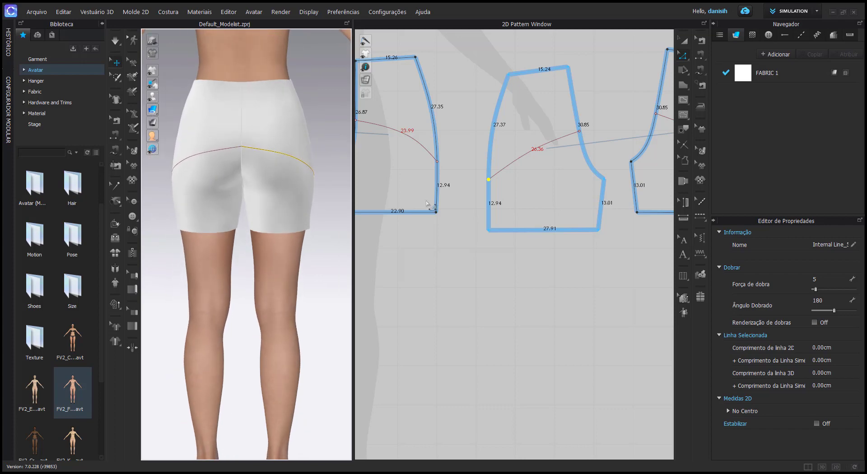
pyautogui.press('v')
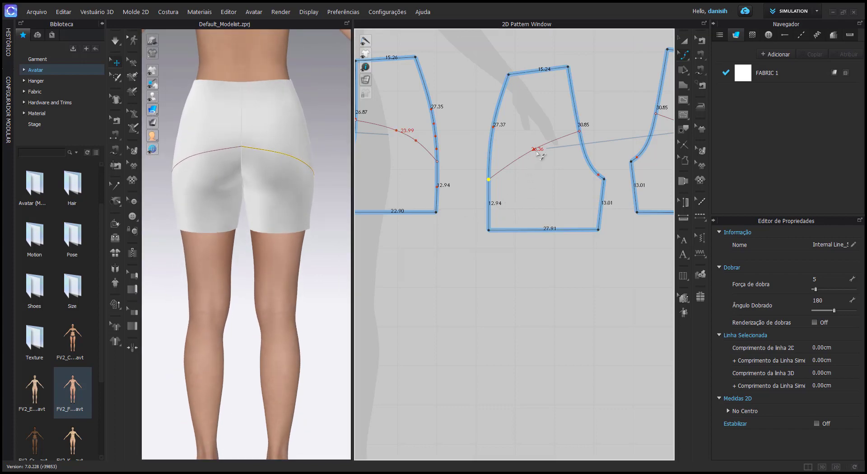
pyautogui.moveTo(536, 151); pyautogui.dragTo(515, 155)
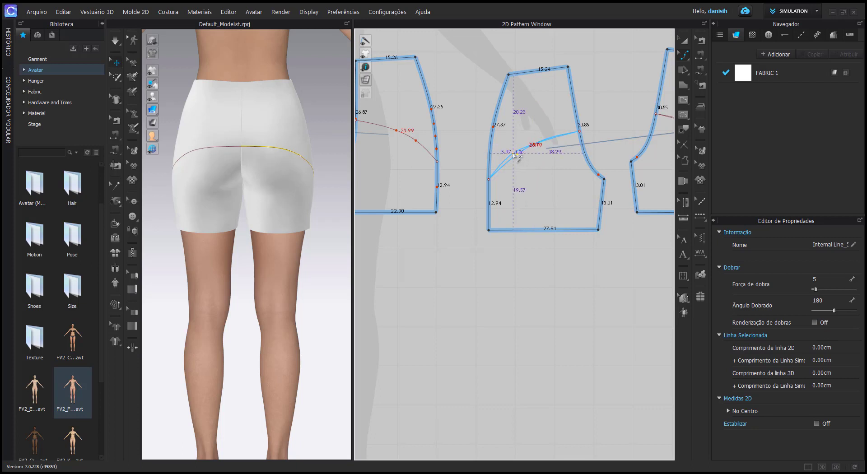
pyautogui.click(533, 142)
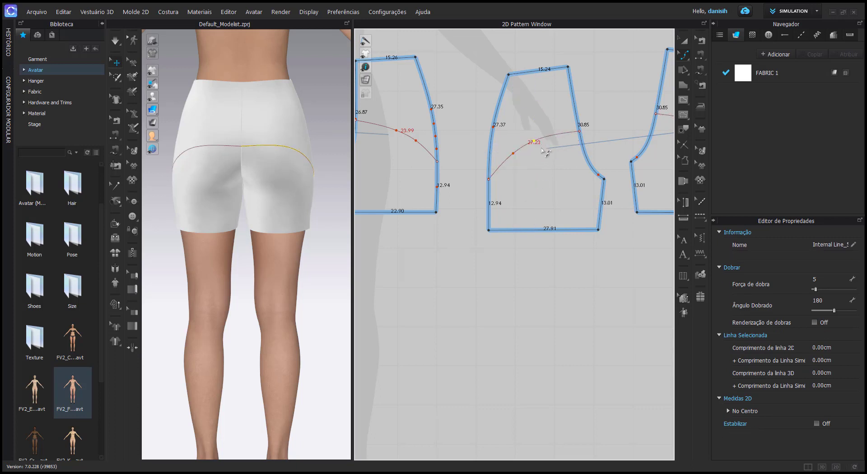
# Step: Orbit the avatar from back to front to review the curved yokes
pyautogui.moveTo(328, 198); pyautogui.dragTo(254, 180, button='right')
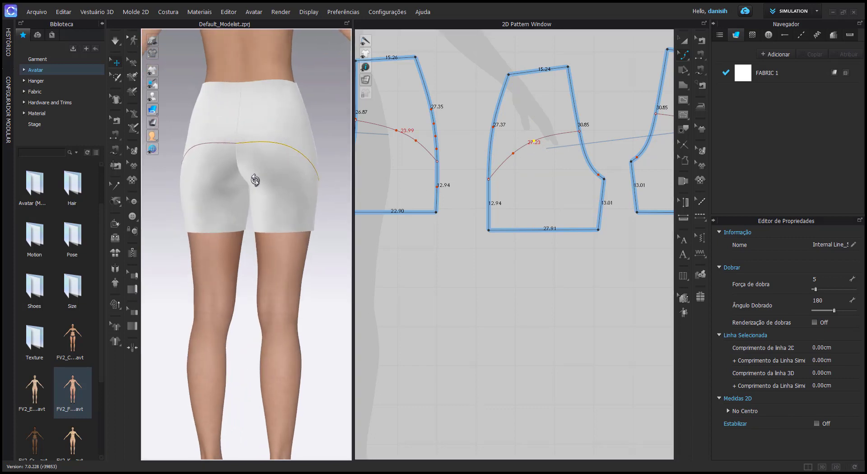
pyautogui.scroll(2, 558, 163)
pyautogui.scroll(2, 559, 181)
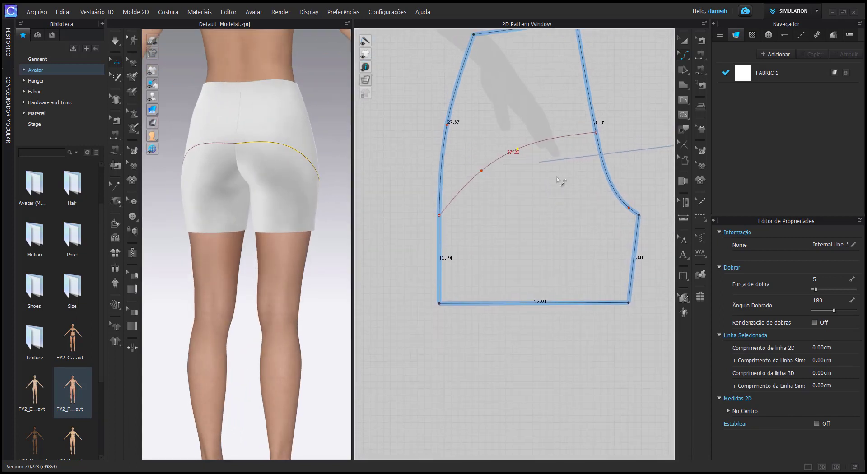
pyautogui.moveTo(255, 143); pyautogui.dragTo(300, 146, button='right')
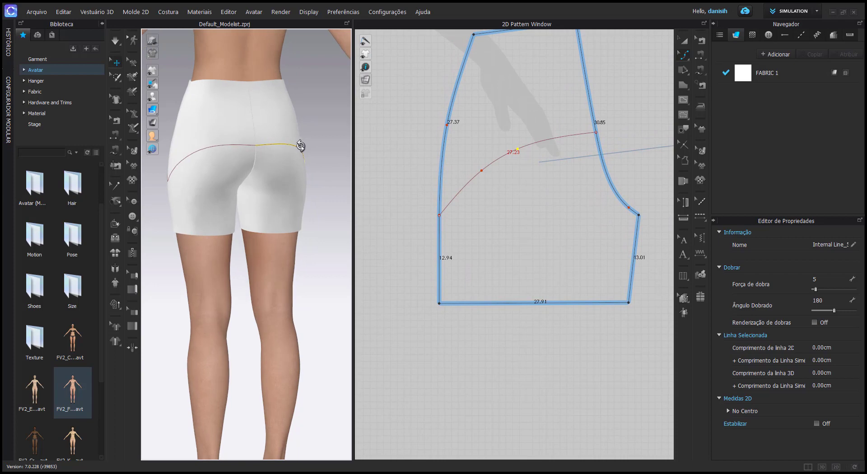
pyautogui.moveTo(246, 134)
pyautogui.mouseDown(button='right')
pyautogui.moveTo(294, 139)
pyautogui.moveTo(257, 136)
pyautogui.moveTo(282, 143)
pyautogui.mouseUp(button='right')
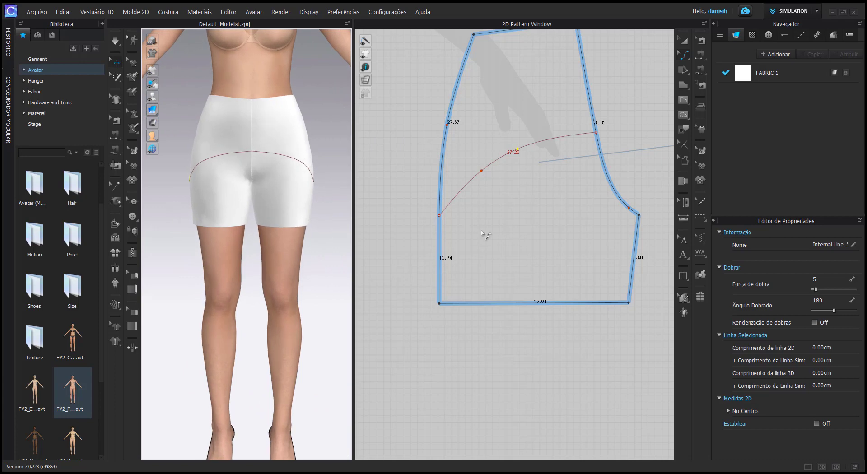
pyautogui.scroll(-3, 484, 234)
pyautogui.scroll(-1, 497, 230)
pyautogui.scroll(-1, 520, 217)
# Step: Cut the left pattern piece along its yoke curve
pyautogui.scroll(-1, 543, 199)
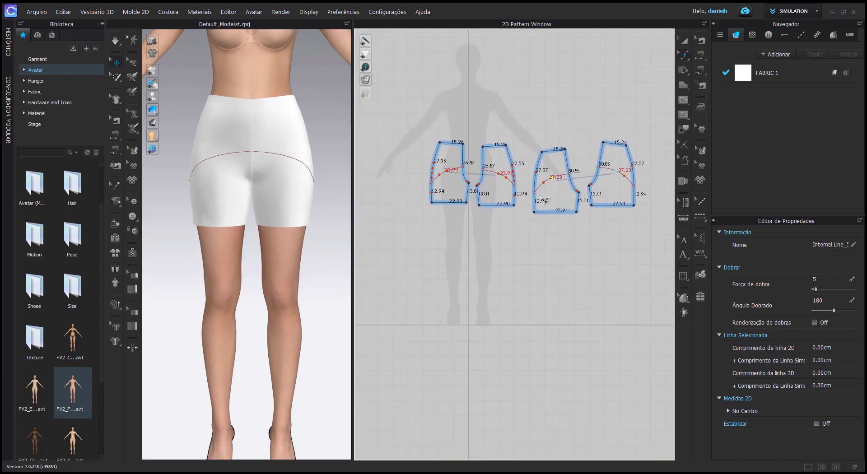
pyautogui.scroll(2, 543, 198)
pyautogui.scroll(1, 526, 203)
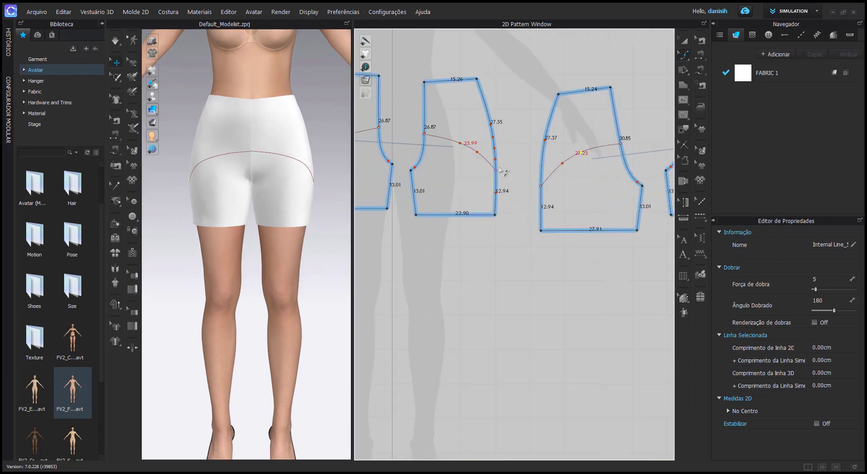
pyautogui.click(690, 56)
pyautogui.click(702, 64)
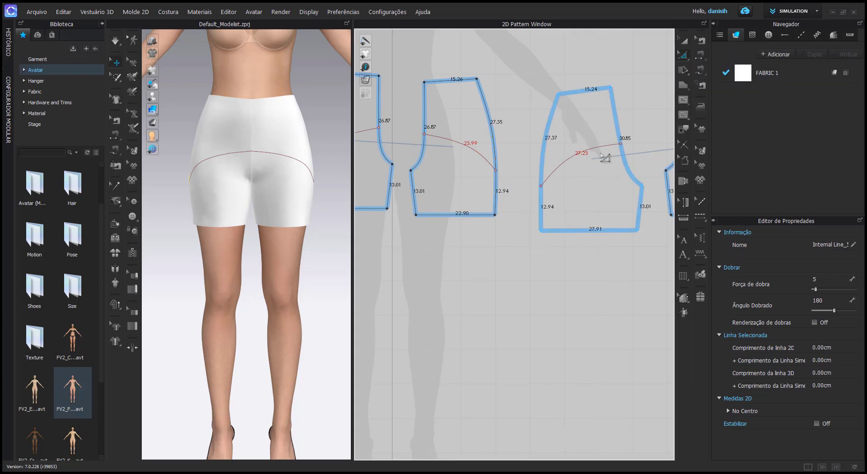
pyautogui.scroll(-2, 582, 156)
pyautogui.scroll(2, 583, 156)
pyautogui.scroll(1, 542, 135)
pyautogui.click(471, 104)
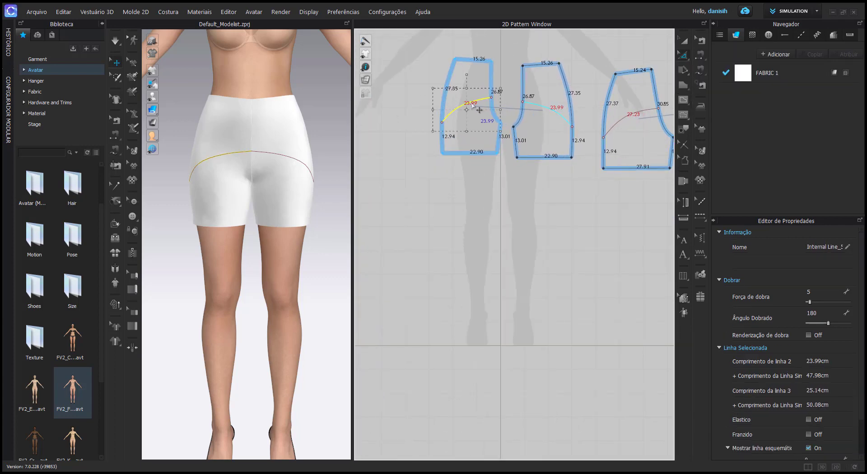
pyautogui.rightClick(471, 104)
pyautogui.click(495, 236)
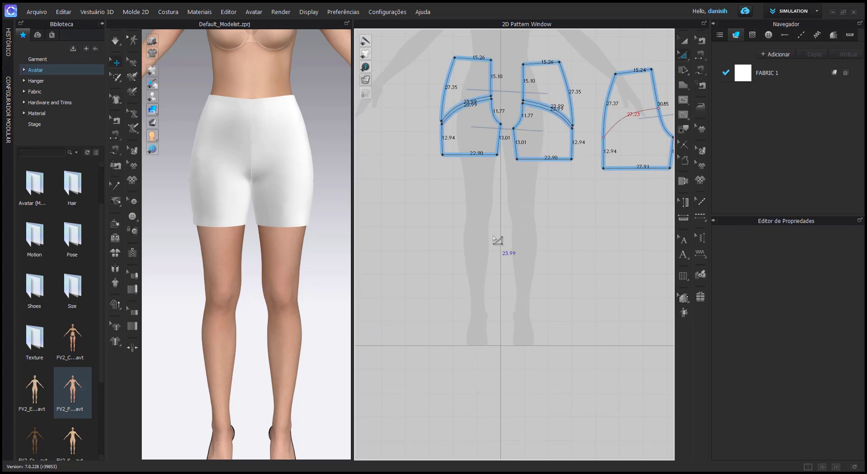
# Step: Cut the right pattern piece along its yoke curve
pyautogui.click(625, 118)
pyautogui.rightClick(626, 118)
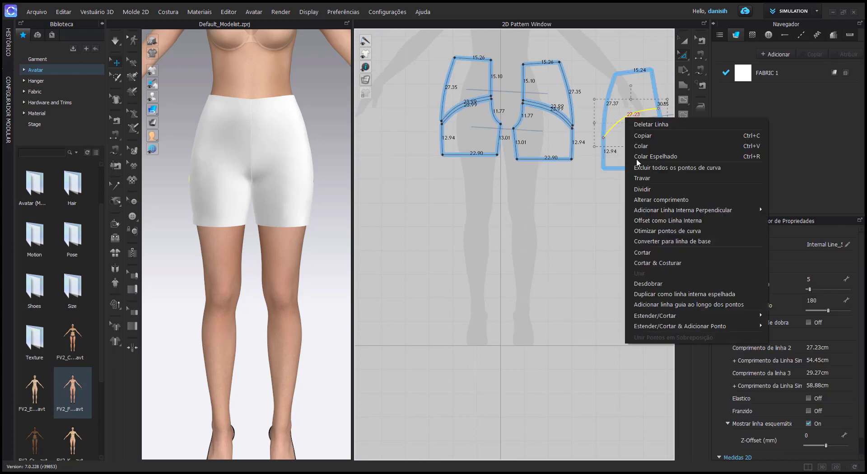
pyautogui.click(642, 252)
pyautogui.scroll(-2, 609, 246)
pyautogui.scroll(-2, 509, 237)
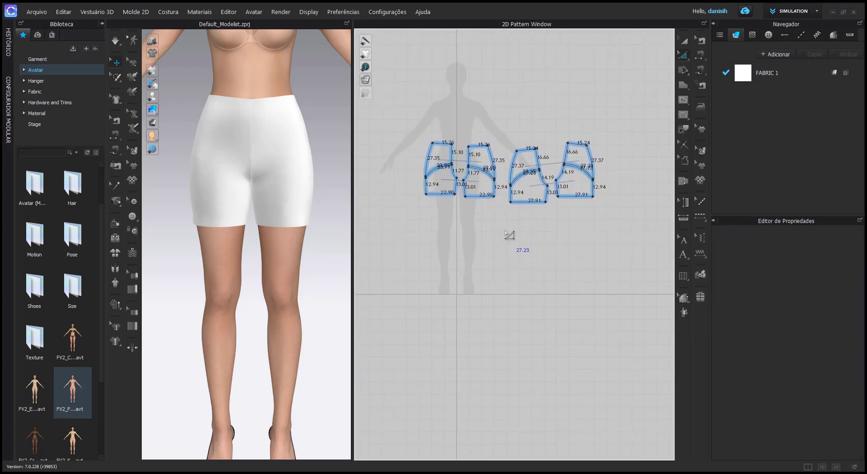
pyautogui.scroll(5, 554, 193)
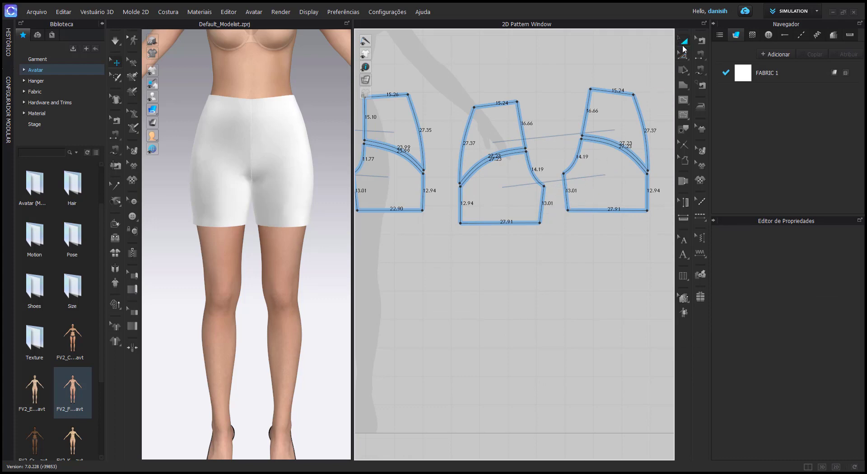
# Step: Drag each of the four lower leg pieces downward, clear of its yoke
pyautogui.scroll(-2, 587, 135)
pyautogui.moveTo(453, 142)
pyautogui.mouseDown()
pyautogui.moveTo(452, 162)
pyautogui.moveTo(399, 167)
pyautogui.mouseUp()
pyautogui.moveTo(479, 171); pyautogui.dragTo(479, 179)
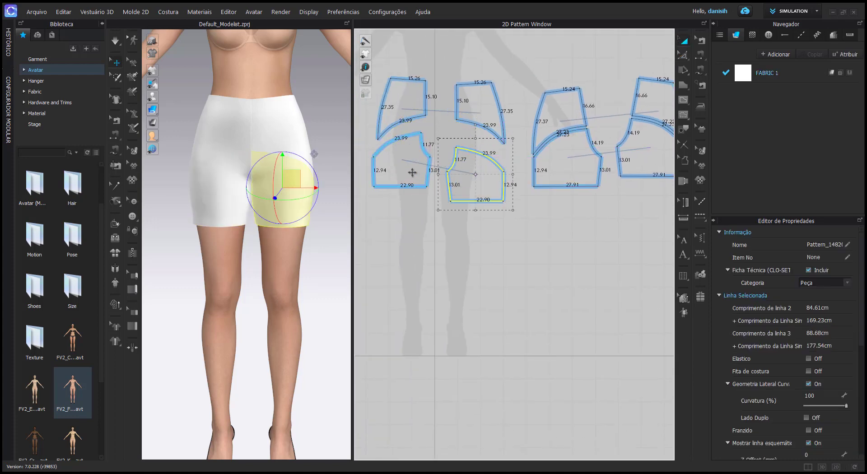
pyautogui.moveTo(412, 173); pyautogui.dragTo(412, 184)
pyautogui.click(495, 231)
pyautogui.click(564, 184)
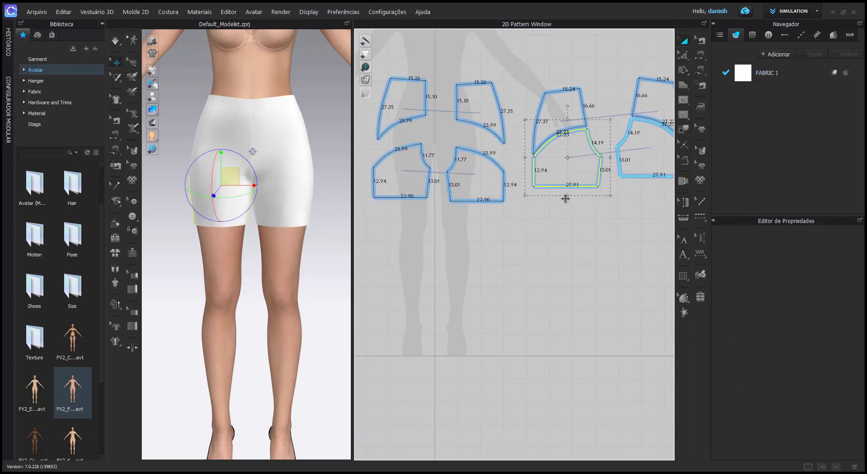
pyautogui.moveTo(565, 198); pyautogui.dragTo(565, 214)
pyautogui.moveTo(643, 161); pyautogui.dragTo(643, 181)
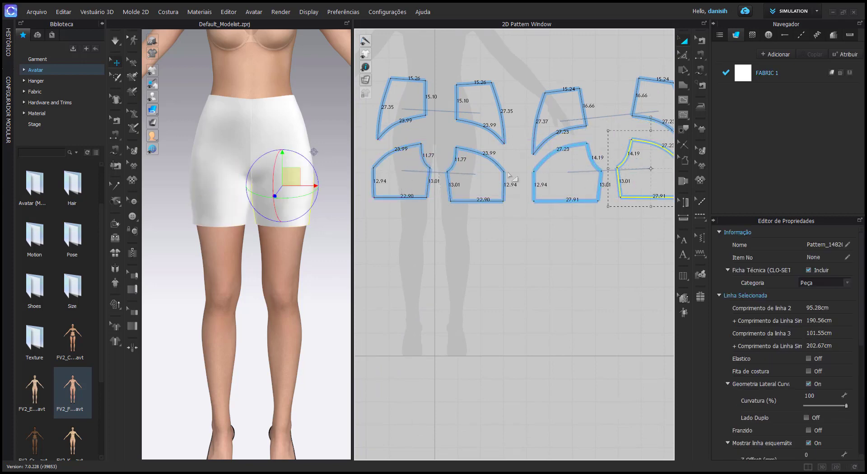
pyautogui.moveTo(495, 177); pyautogui.dragTo(522, 161, button='middle')
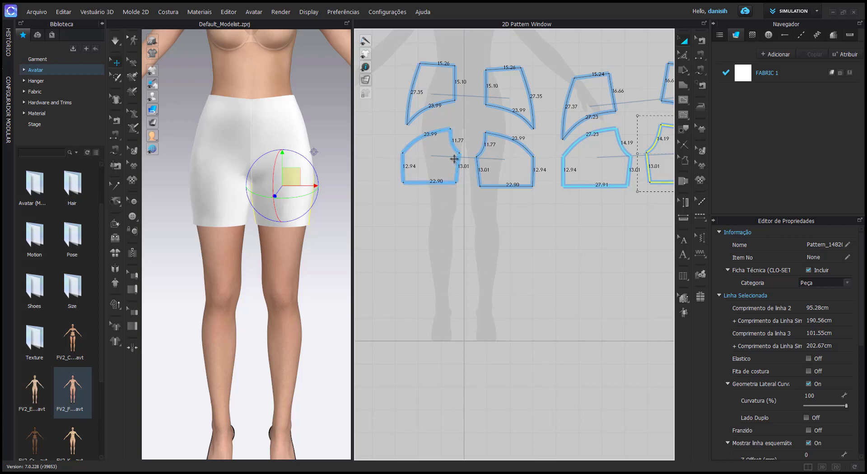
# Step: Add a 40 cm godet spreading both ways from the 22.90 front hem
pyautogui.click(458, 159)
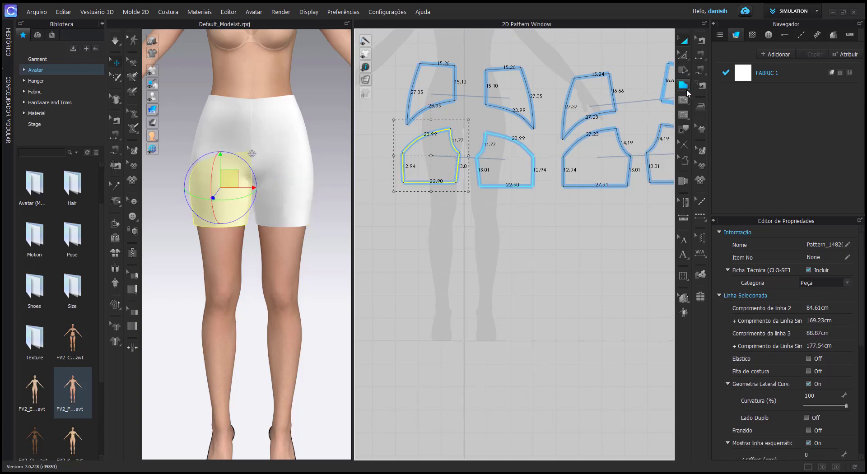
pyautogui.click(682, 71)
pyautogui.click(711, 84)
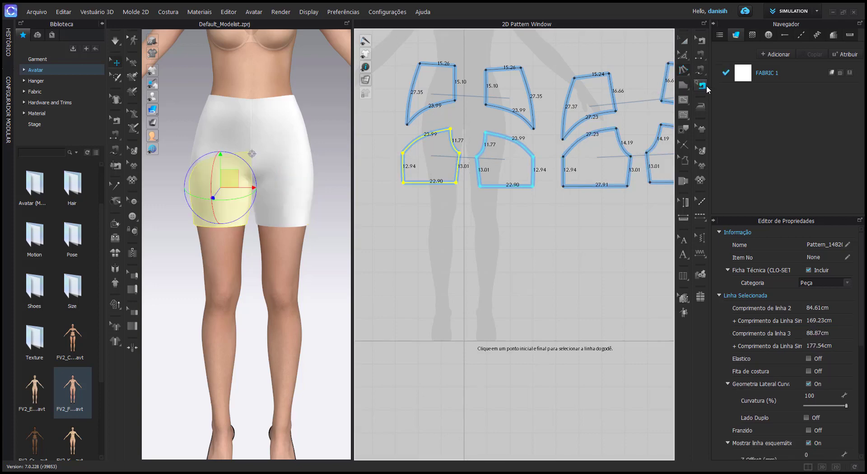
pyautogui.click(418, 211)
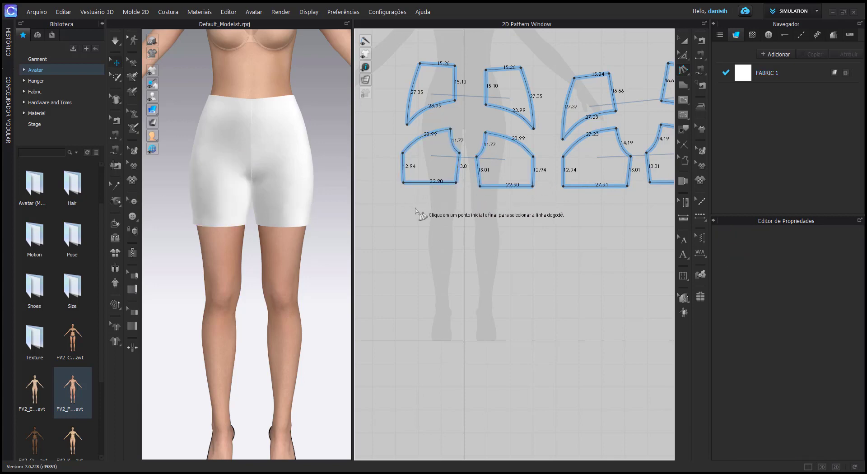
pyautogui.click(403, 183)
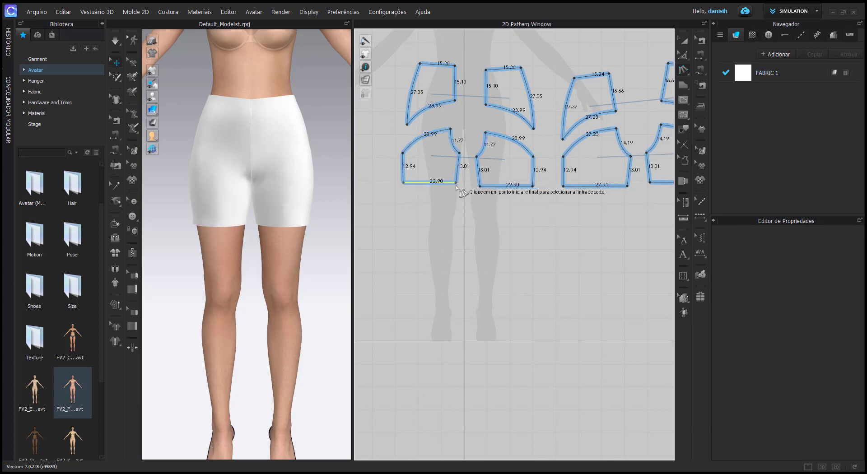
pyautogui.click(450, 130)
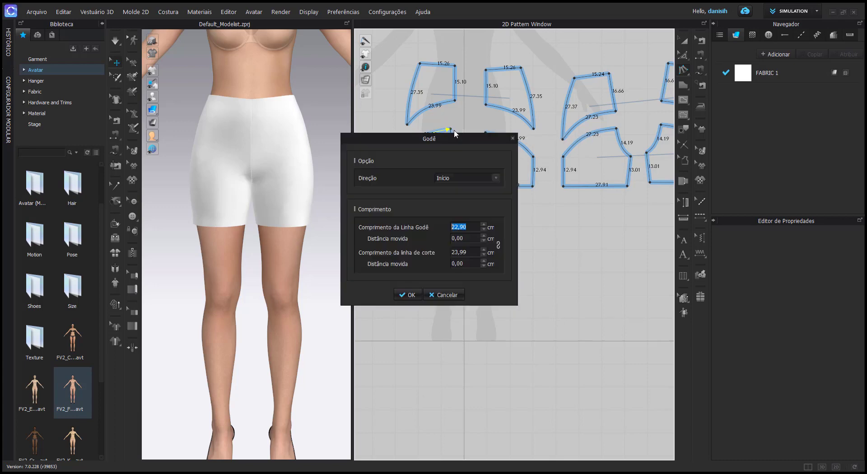
pyautogui.click(496, 179)
pyautogui.click(447, 199)
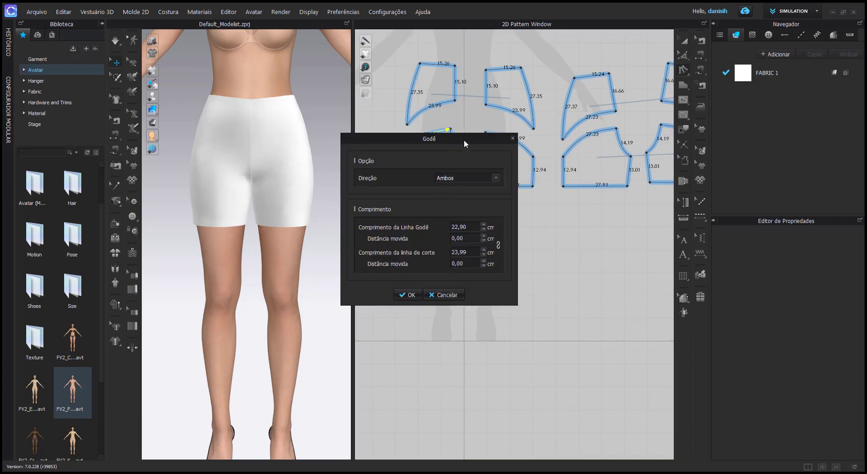
pyautogui.moveTo(464, 140); pyautogui.dragTo(289, 121)
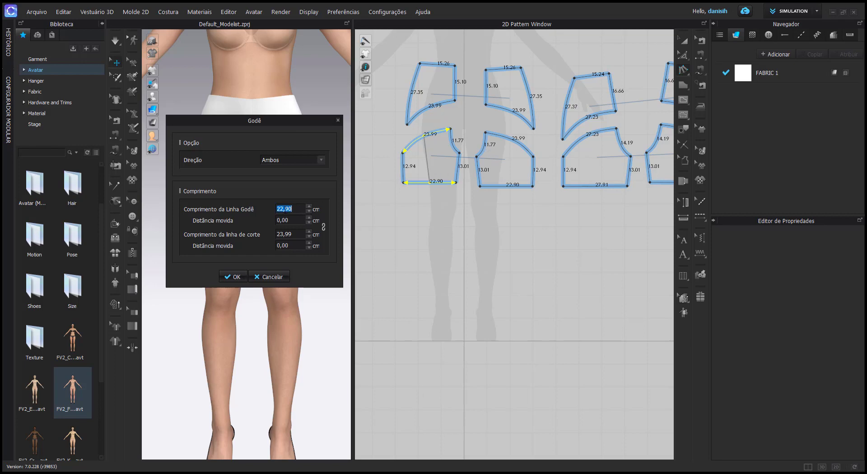
pyautogui.write('40')
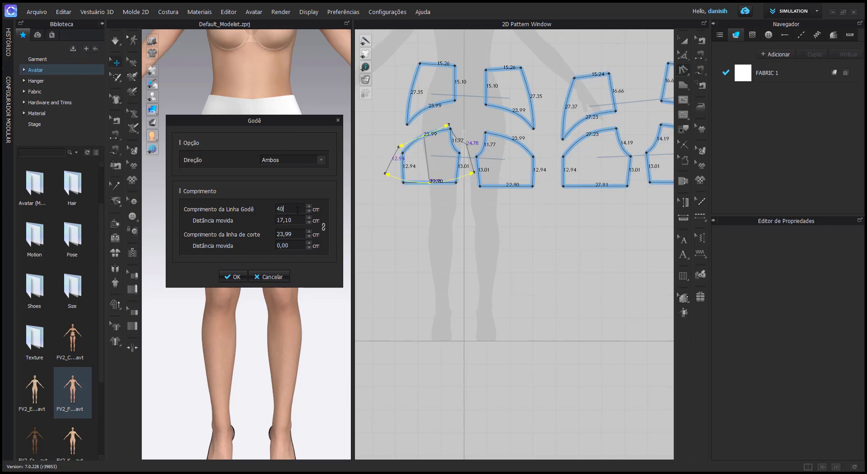
pyautogui.click(231, 277)
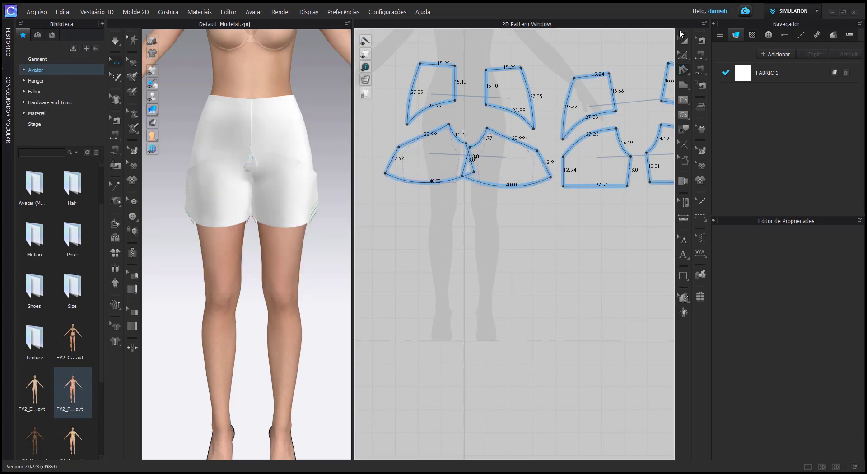
pyautogui.moveTo(446, 153); pyautogui.dragTo(409, 162)
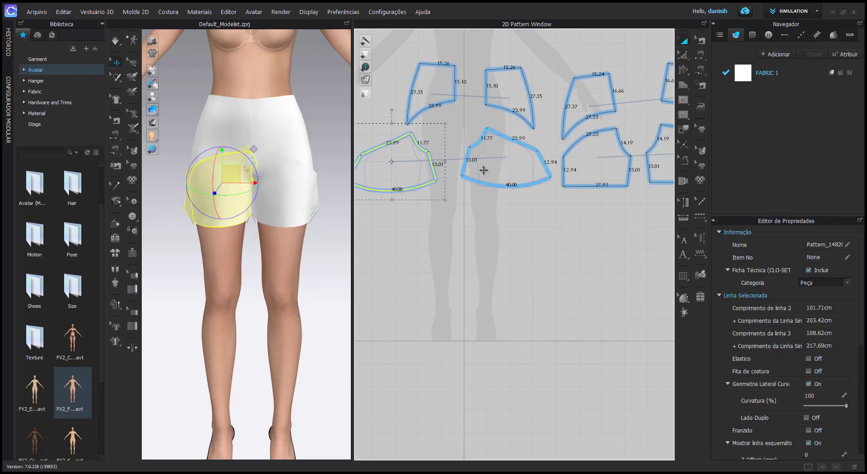
# Step: Add a 40 cm godet spreading both ways from the 27.91 back hem
pyautogui.click(468, 176)
pyautogui.moveTo(467, 176); pyautogui.dragTo(449, 185)
pyautogui.click(683, 69)
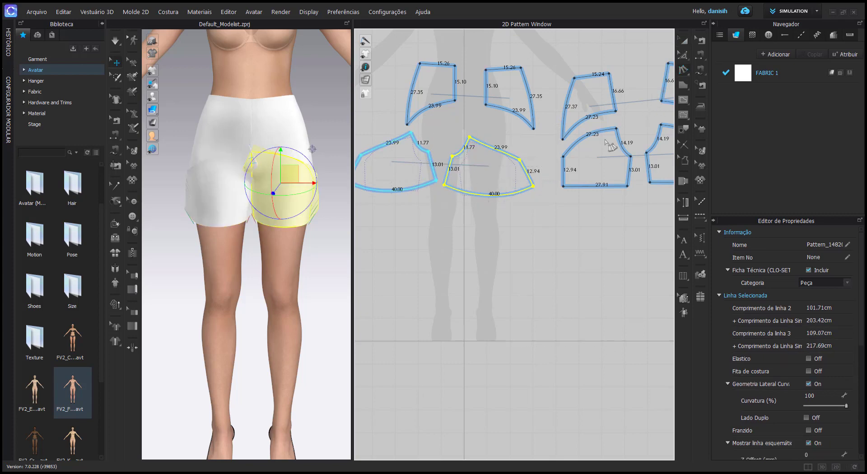
pyautogui.click(627, 186)
pyautogui.click(563, 156)
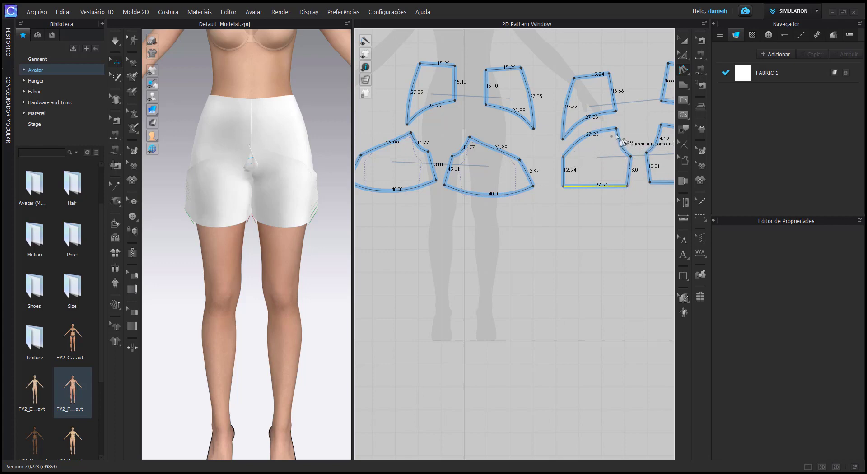
pyautogui.click(617, 129)
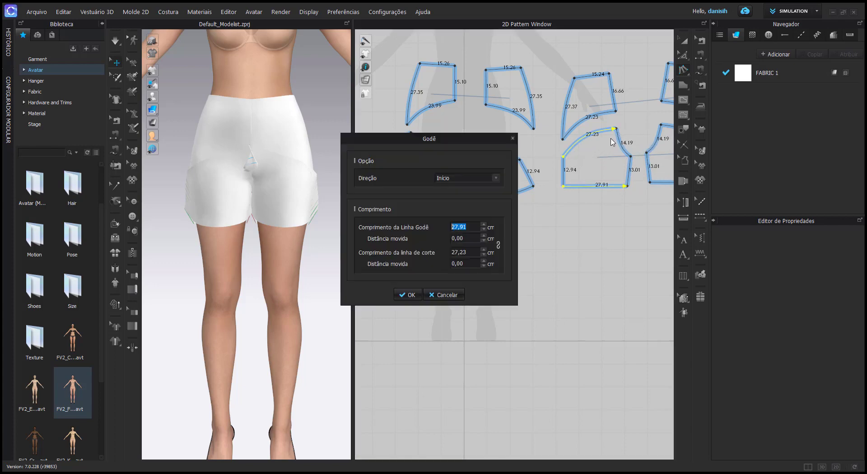
pyautogui.click(497, 178)
pyautogui.click(470, 200)
pyautogui.write('40')
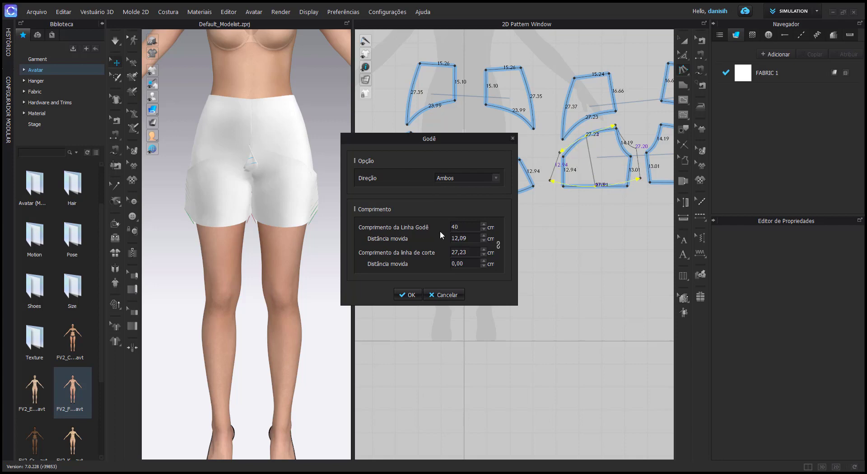
pyautogui.click(408, 295)
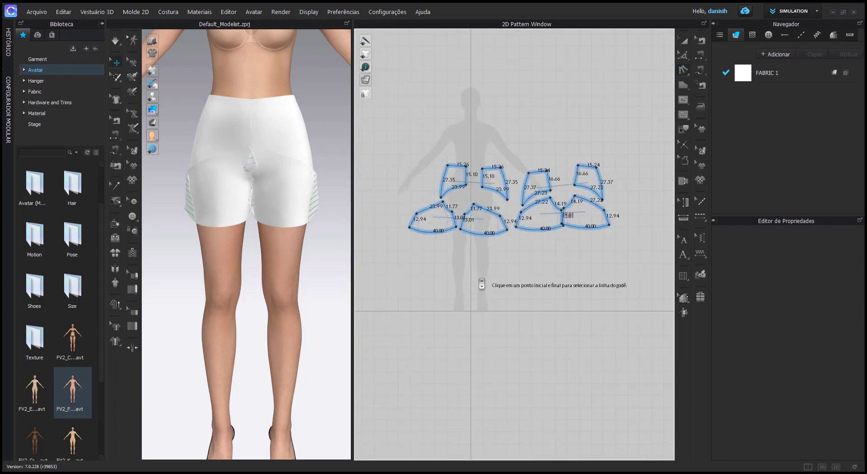
# Step: Undo the shorts falling off the hips and reposition the centre and right-hand pieces
pyautogui.click(237, 145)
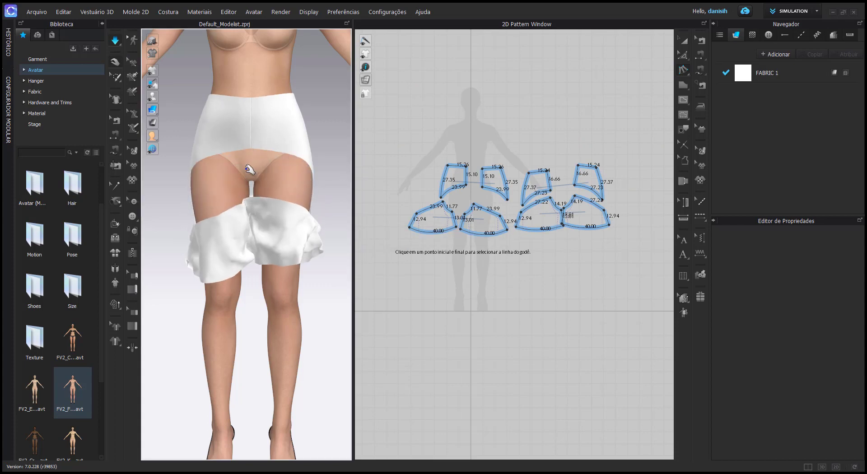
pyautogui.hotkey('ctrl', 'z')
pyautogui.scroll(3, 501, 213)
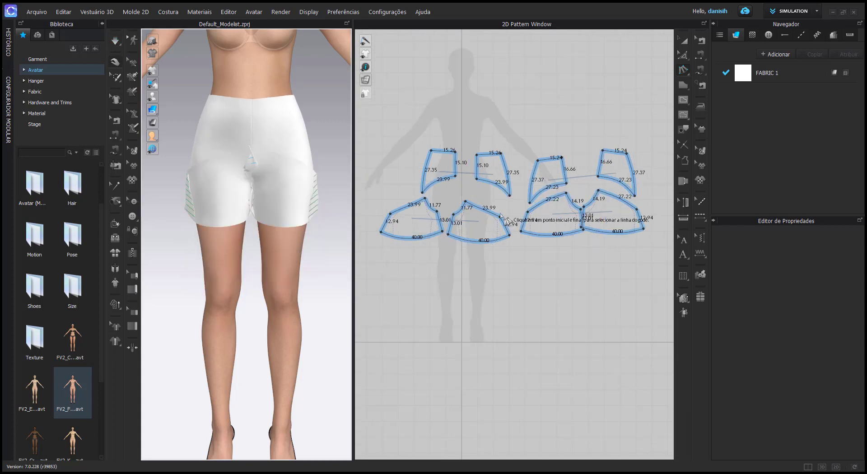
pyautogui.moveTo(471, 226); pyautogui.dragTo(488, 237)
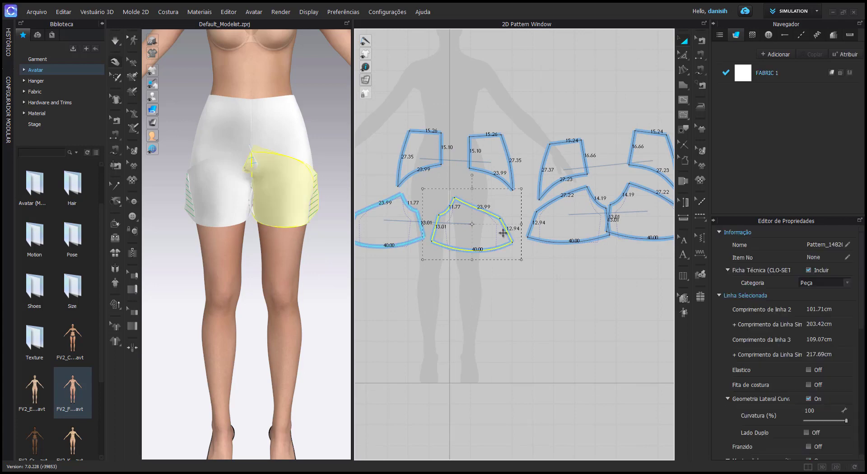
pyautogui.moveTo(439, 172); pyautogui.dragTo(487, 158, button='right')
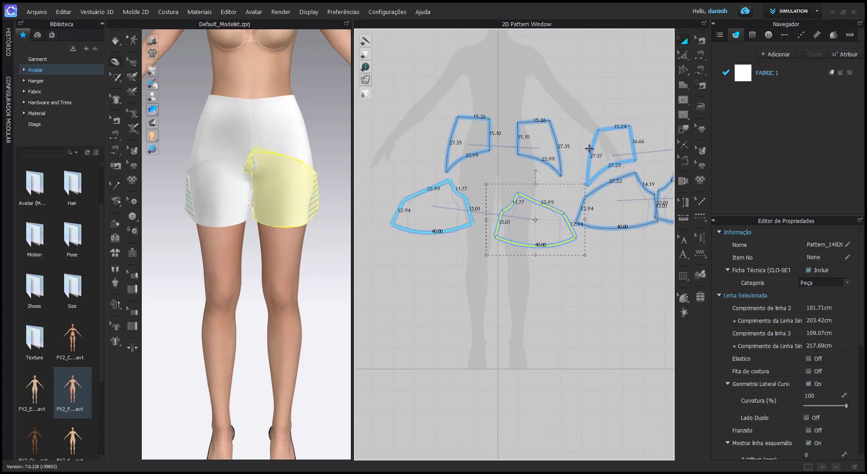
pyautogui.moveTo(609, 149); pyautogui.dragTo(643, 117)
pyautogui.moveTo(623, 199); pyautogui.dragTo(662, 175)
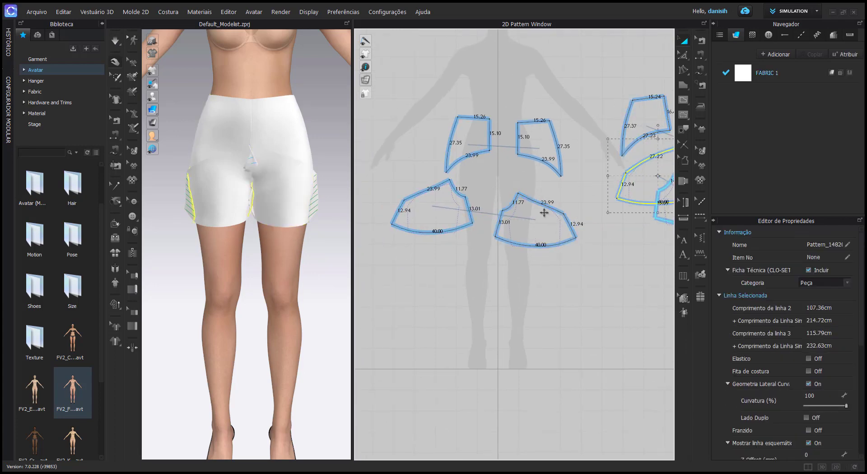
pyautogui.moveTo(548, 189); pyautogui.dragTo(551, 172)
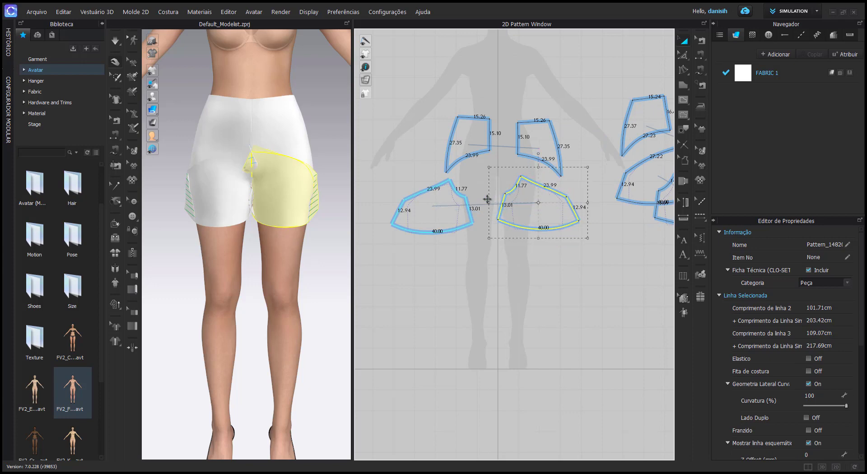
# Step: Line up the lower back pieces beneath their yokes, ready for sewing
pyautogui.click(460, 200)
pyautogui.moveTo(462, 196); pyautogui.dragTo(484, 196)
pyautogui.scroll(-1, 522, 228)
pyautogui.moveTo(522, 229); pyautogui.dragTo(474, 203, button='right')
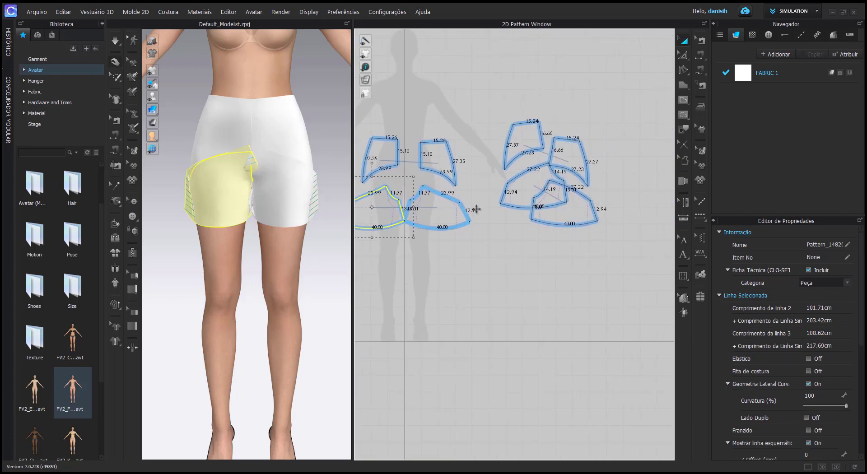
pyautogui.moveTo(571, 162); pyautogui.dragTo(624, 146)
pyautogui.moveTo(580, 201); pyautogui.dragTo(631, 184)
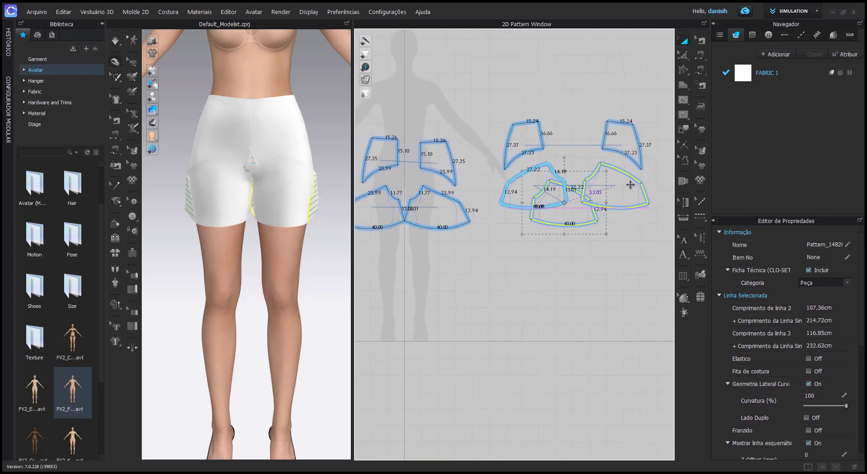
pyautogui.moveTo(551, 184); pyautogui.dragTo(543, 188)
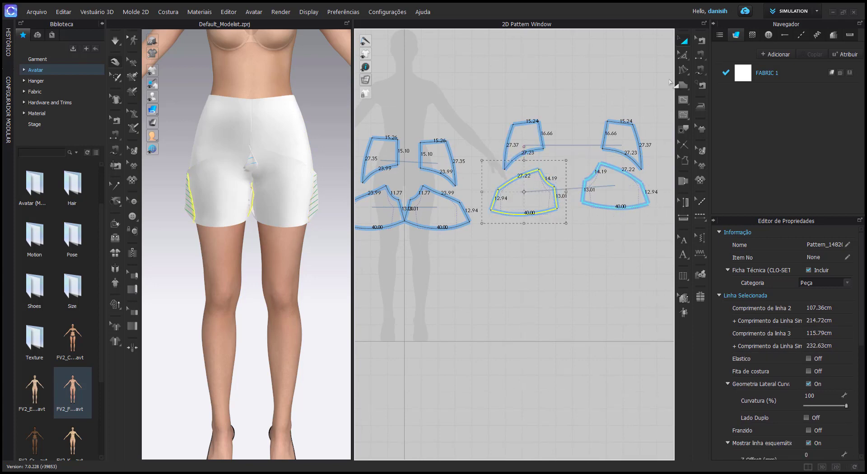
pyautogui.click(701, 55)
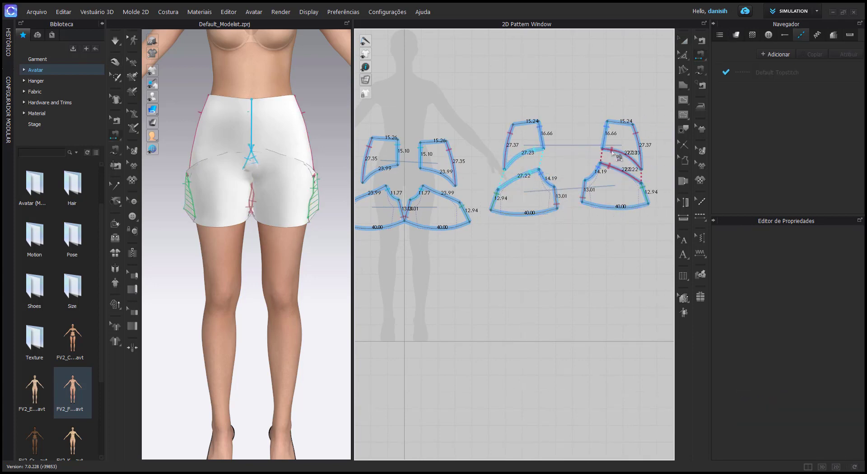
# Step: Sew the yoke's bottom edge to the lower piece's top, simulate, and check the drape
pyautogui.click(438, 177)
pyautogui.click(442, 195)
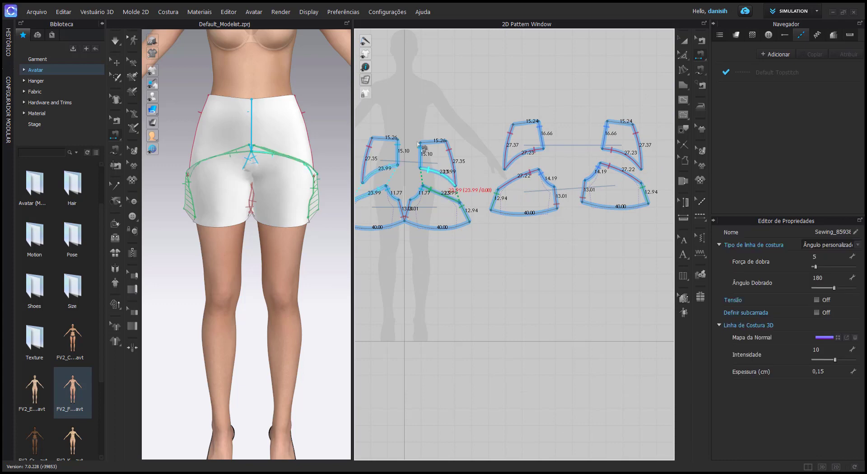
pyautogui.click(116, 41)
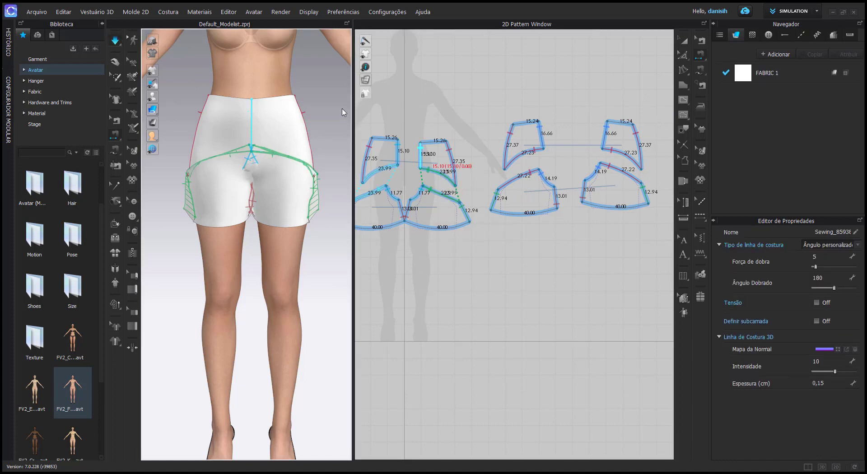
pyautogui.click(286, 201)
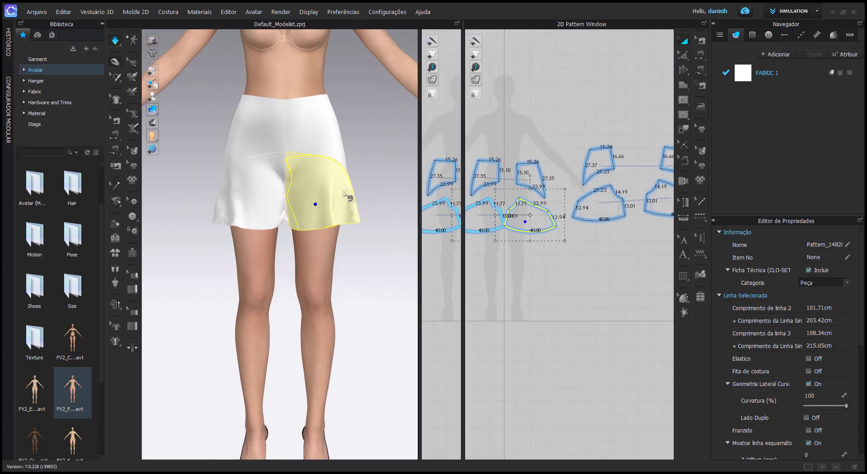
pyautogui.moveTo(347, 199); pyautogui.dragTo(451, 201, button='right')
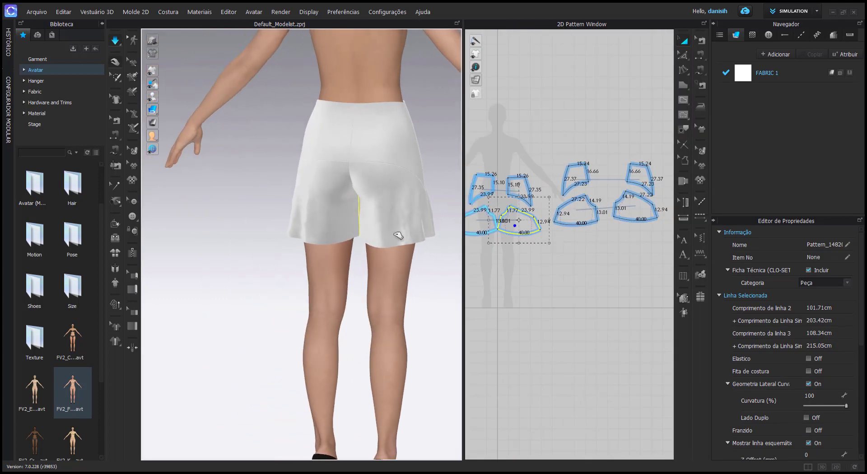
pyautogui.click(378, 228)
pyautogui.click(251, 181)
pyautogui.moveTo(251, 181)
pyautogui.mouseDown(button='right')
pyautogui.moveTo(389, 164)
pyautogui.moveTo(379, 183)
pyautogui.mouseUp(button='right')
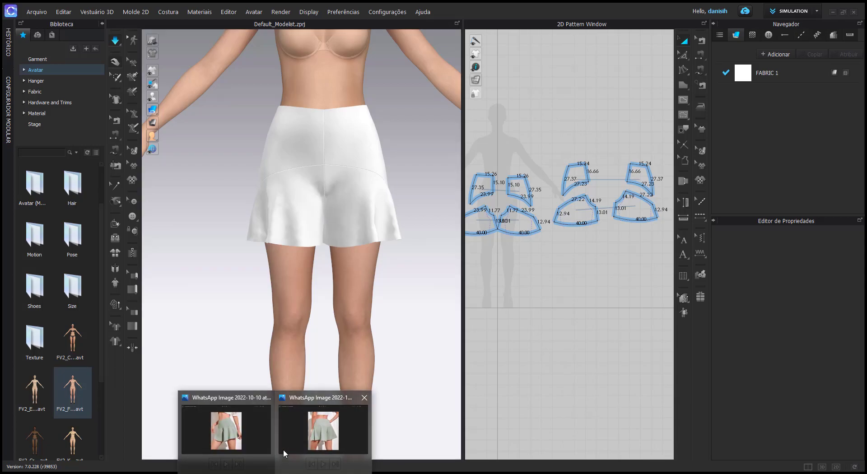
# Step: Flip between the two green flared-shorts reference photos in Windows Photos
pyautogui.click(310, 443)
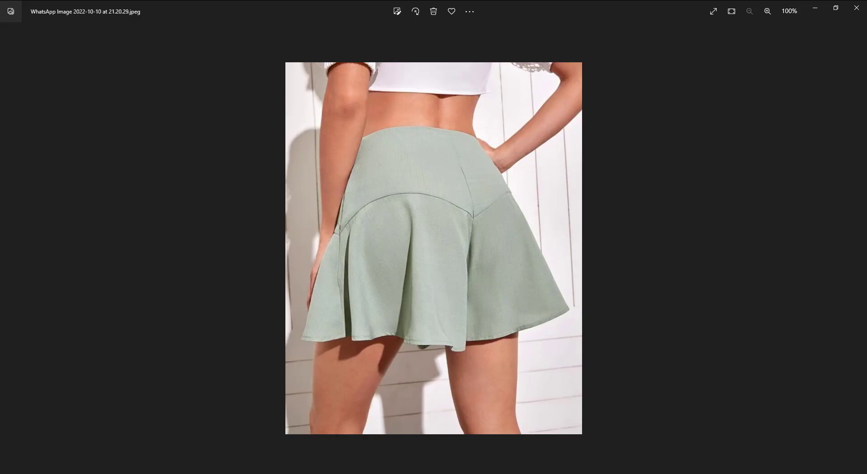
pyautogui.click(235, 425)
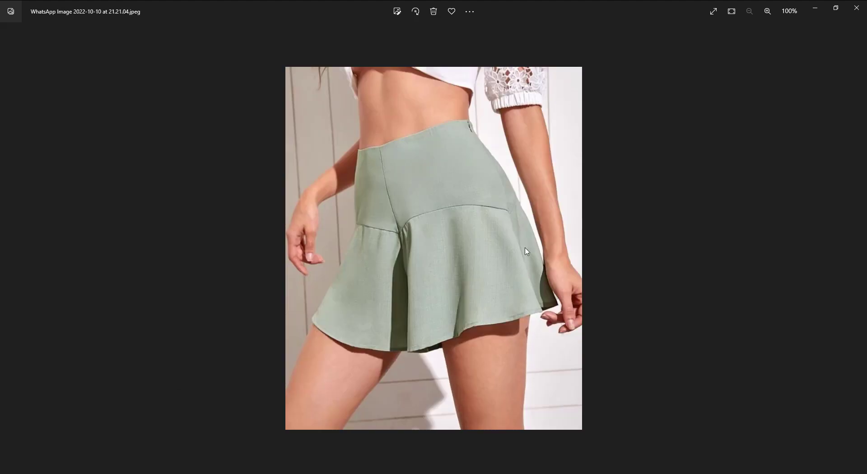
pyautogui.press('Left')
# Step: Select FABRIC 1 and apply the green YKK 063 swatch as its colour
pyautogui.click(820, 6)
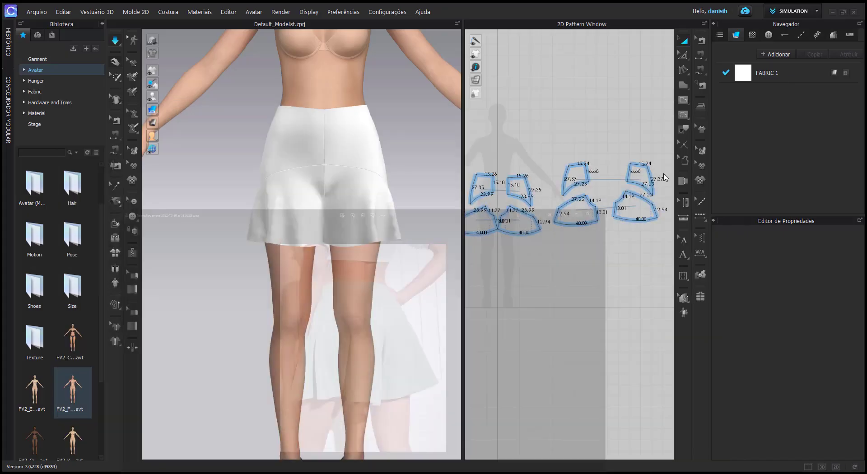
pyautogui.moveTo(441, 199)
pyautogui.mouseDown(button='right')
pyautogui.moveTo(436, 181)
pyautogui.moveTo(367, 180)
pyautogui.mouseUp(button='right')
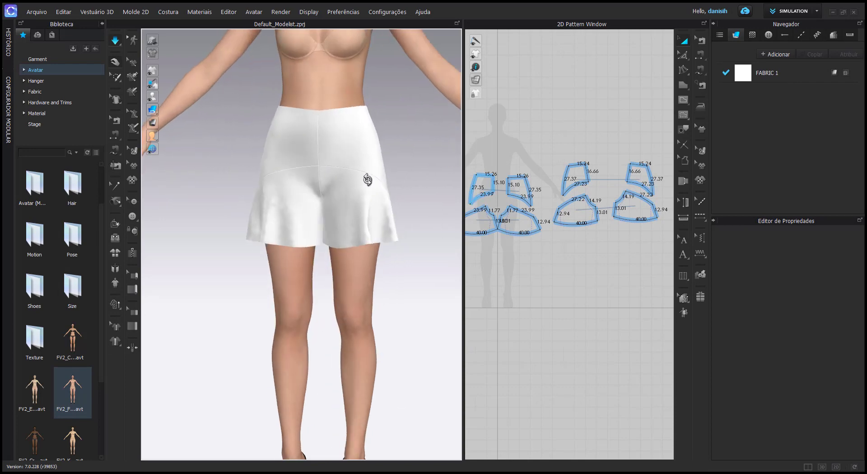
pyautogui.click(743, 81)
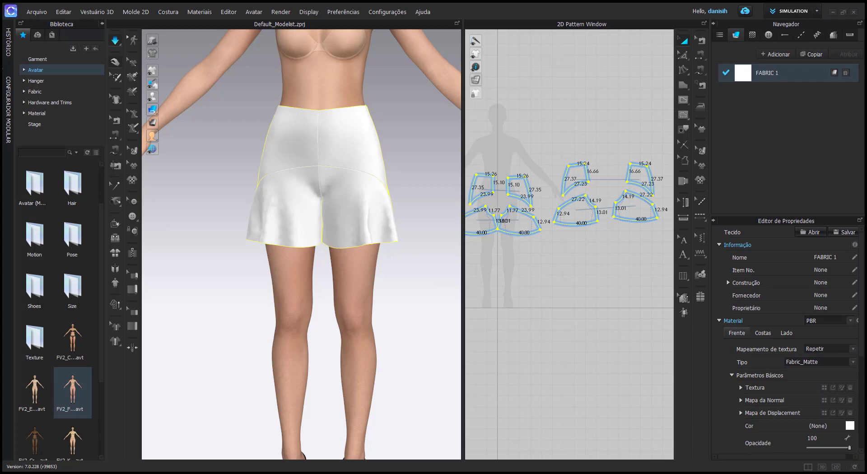
pyautogui.click(849, 426)
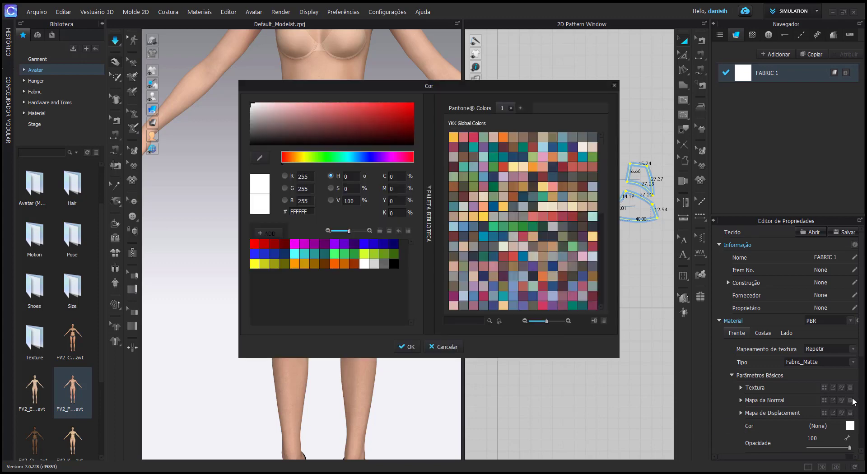
pyautogui.click(432, 271)
pyautogui.click(455, 166)
pyautogui.click(454, 176)
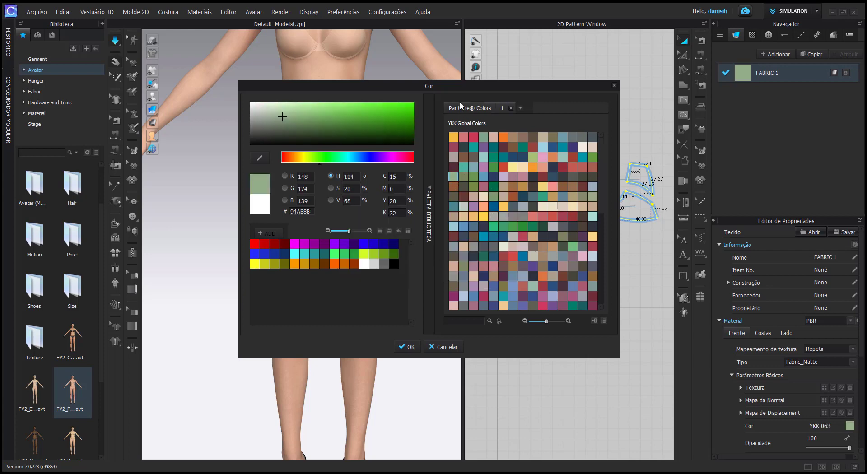
# Step: Fine-tune the green to a soft sage, about ADC2A5, and confirm the colour
pyautogui.moveTo(476, 87); pyautogui.dragTo(651, 87)
pyautogui.click(460, 114)
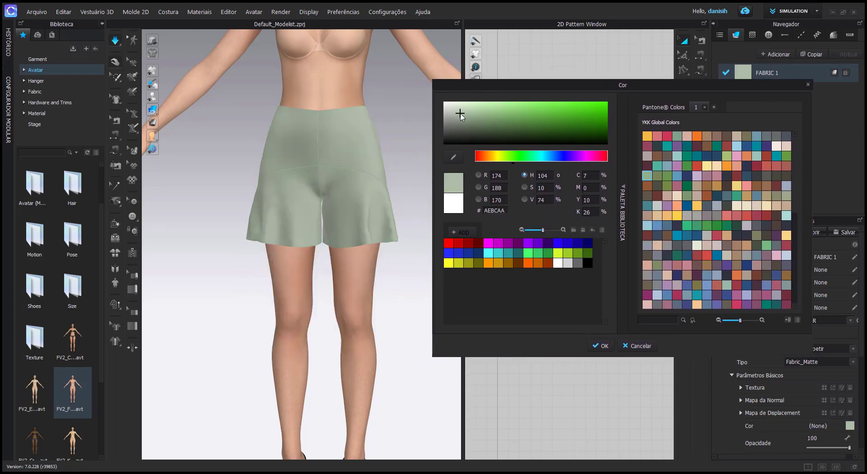
pyautogui.click(464, 121)
pyautogui.click(467, 113)
pyautogui.click(466, 111)
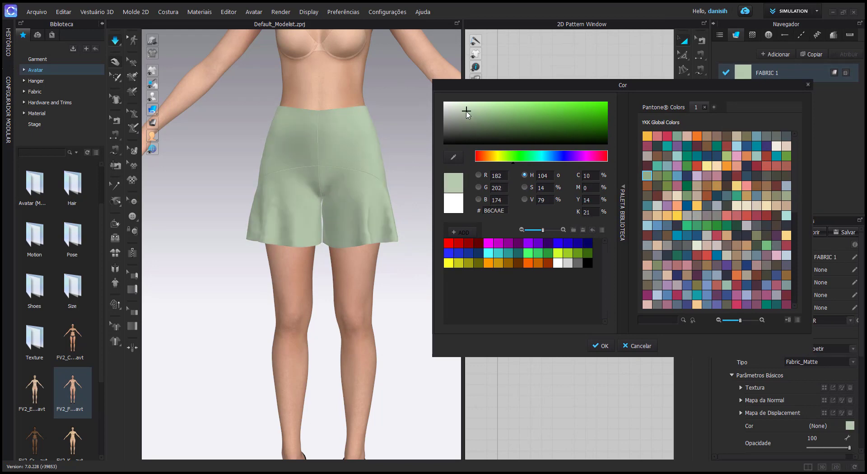
pyautogui.click(465, 112)
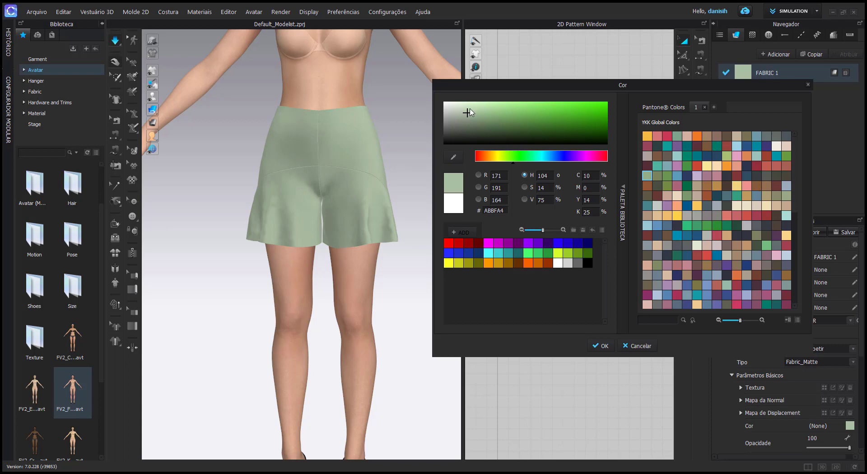
pyautogui.click(470, 109)
pyautogui.click(468, 112)
pyautogui.click(604, 345)
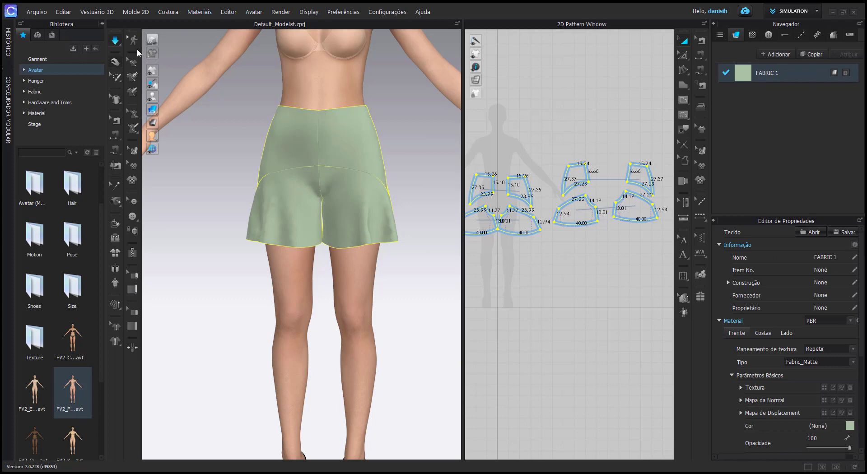
# Step: Start an interactive render of the green shorts from the Render menu
pyautogui.press('k')
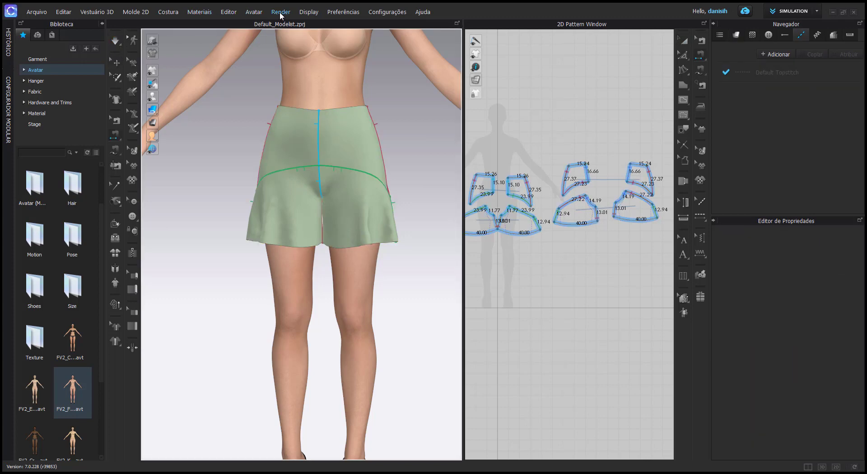
pyautogui.click(280, 15)
pyautogui.click(291, 33)
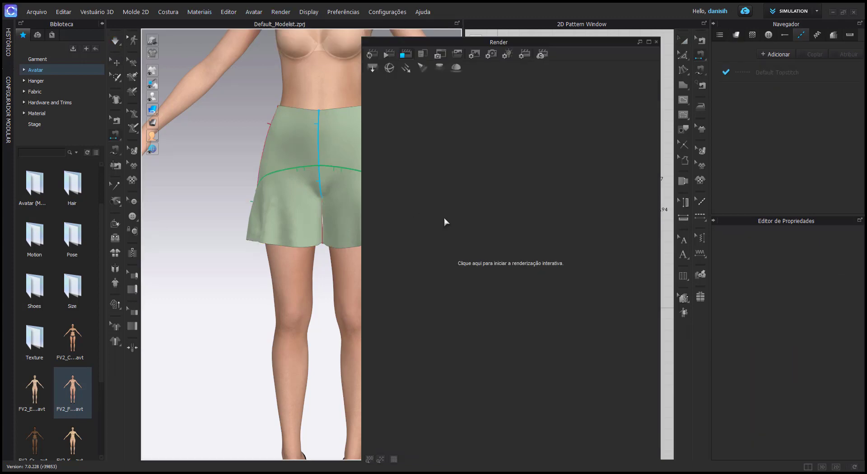
pyautogui.click(371, 55)
pyautogui.click(543, 254)
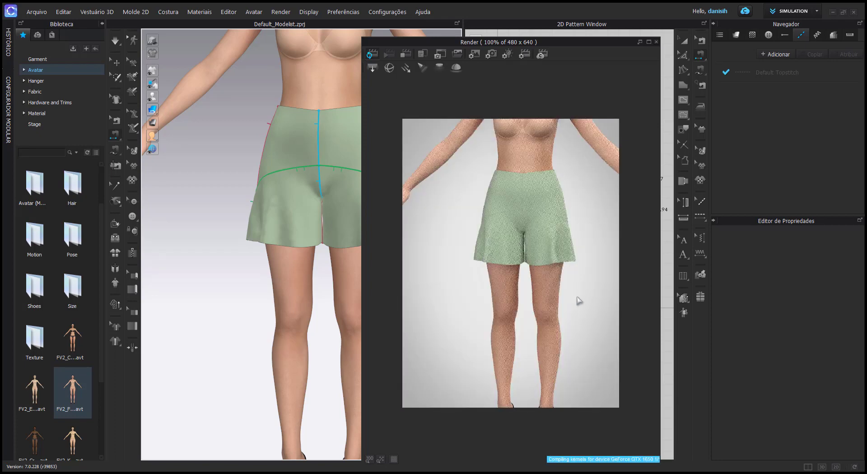
# Step: Fit the render to the window and dock the Render window beside the 3D view
pyautogui.scroll(2, 527, 246)
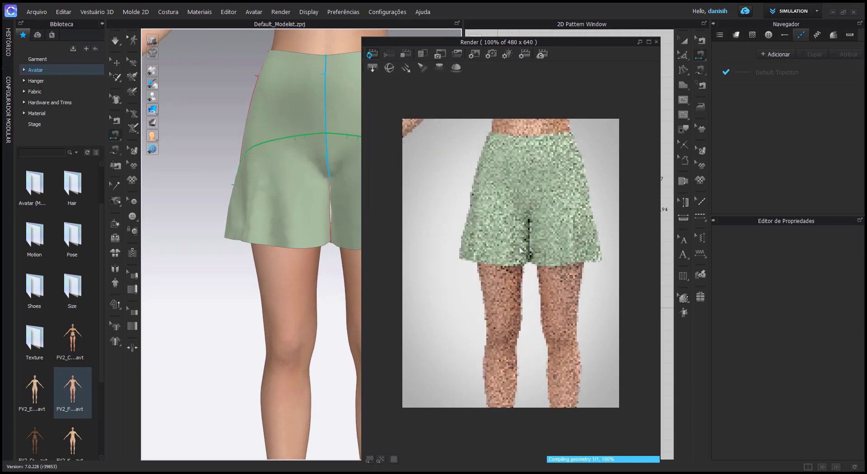
pyautogui.moveTo(564, 251)
pyautogui.mouseDown(button='right')
pyautogui.moveTo(524, 258)
pyautogui.moveTo(585, 319)
pyautogui.moveTo(552, 310)
pyautogui.moveTo(570, 323)
pyautogui.mouseUp(button='right')
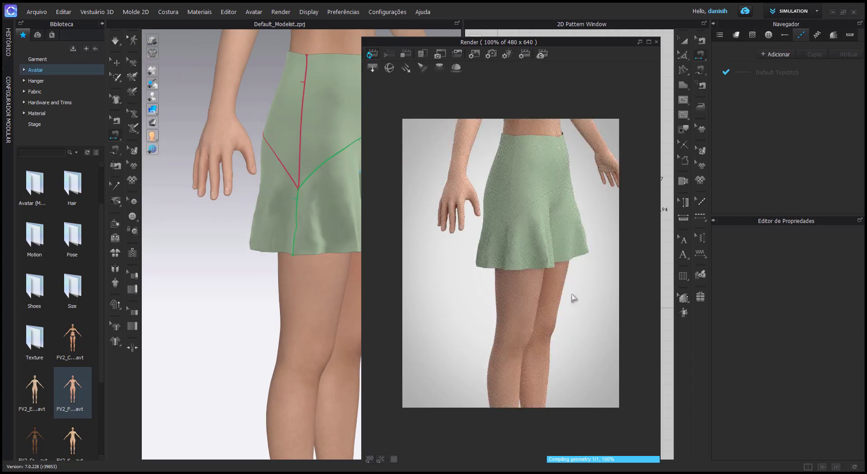
pyautogui.click(380, 459)
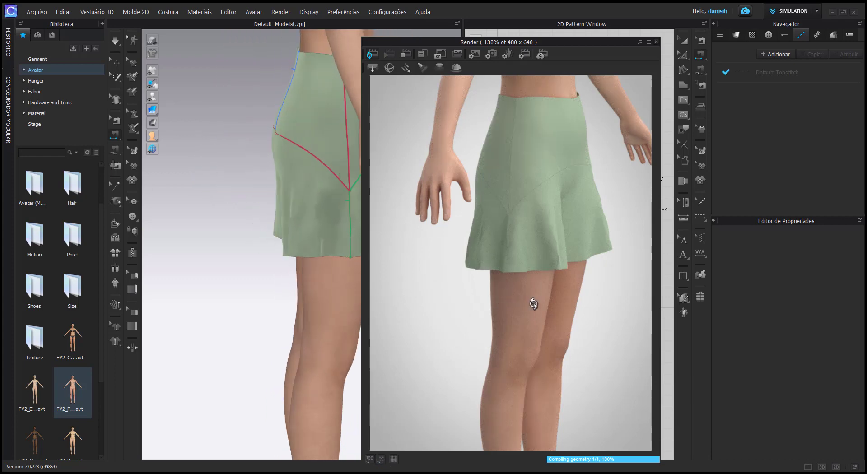
pyautogui.moveTo(482, 306); pyautogui.dragTo(561, 294, button='right')
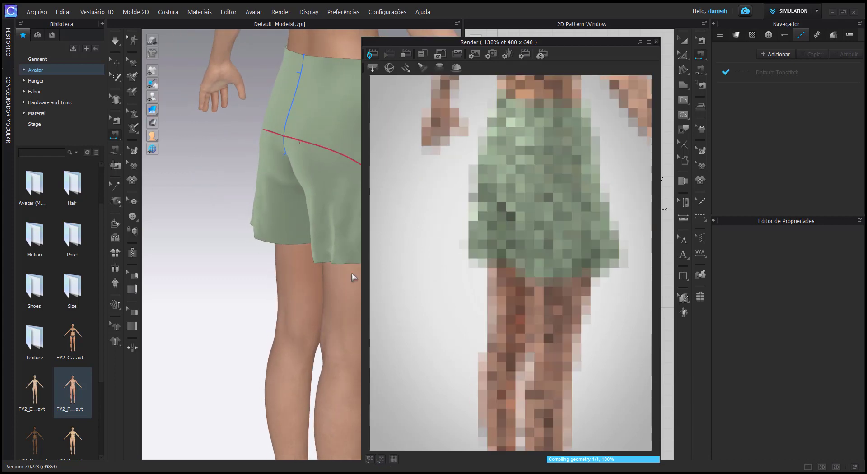
pyautogui.moveTo(251, 270)
pyautogui.mouseDown(button='right')
pyautogui.moveTo(223, 261)
pyautogui.moveTo(261, 272)
pyautogui.mouseUp(button='right')
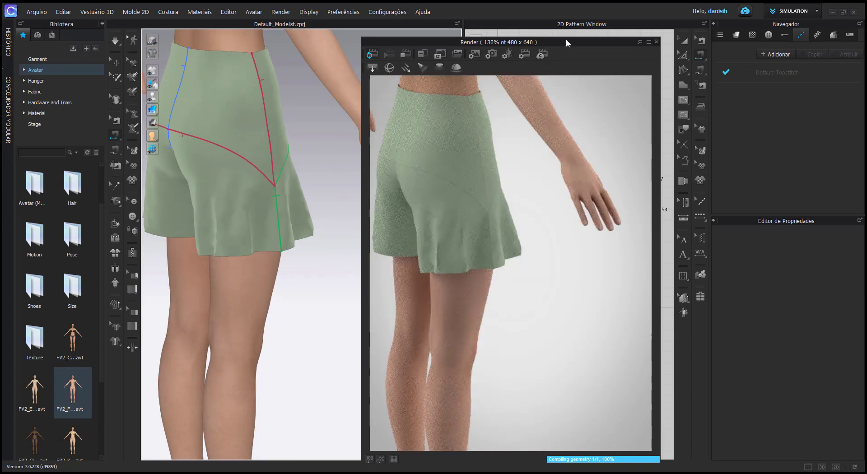
pyautogui.moveTo(565, 40); pyautogui.dragTo(594, 31)
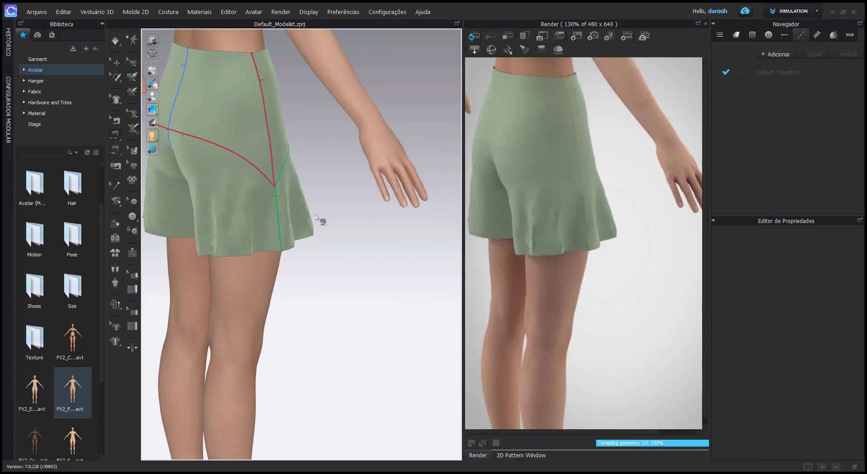
# Step: Show the fabric list with FABRIC 1 and frame a close front three-quarter view of the shorts
pyautogui.moveTo(323, 252); pyautogui.dragTo(354, 305, button='middle')
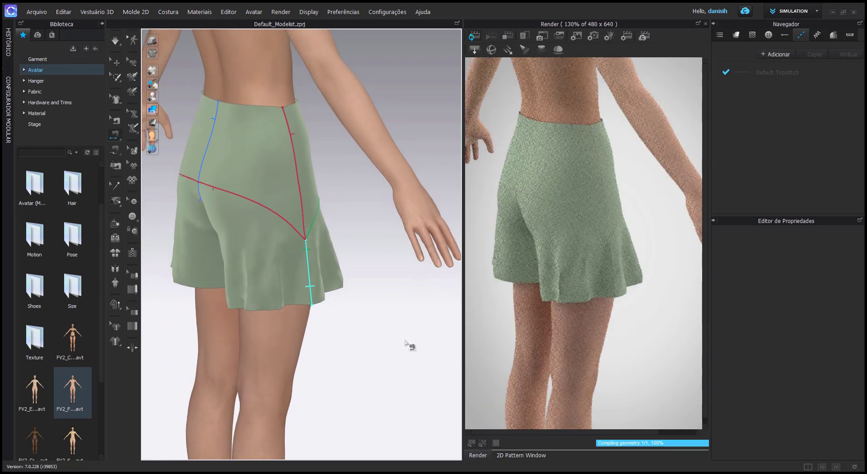
pyautogui.moveTo(408, 300); pyautogui.dragTo(441, 298, button='right')
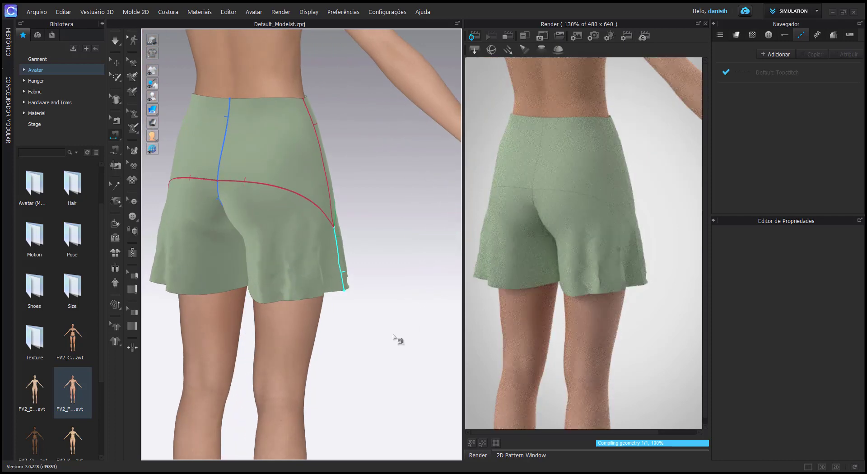
pyautogui.moveTo(378, 339)
pyautogui.mouseDown(button='right')
pyautogui.moveTo(456, 322)
pyautogui.moveTo(348, 349)
pyautogui.moveTo(361, 373)
pyautogui.moveTo(338, 354)
pyautogui.moveTo(414, 334)
pyautogui.mouseUp(button='right')
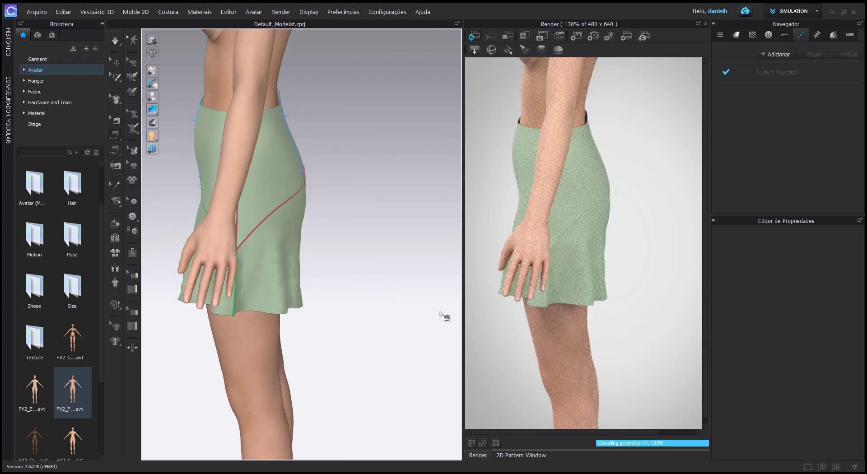
pyautogui.scroll(-3, 411, 258)
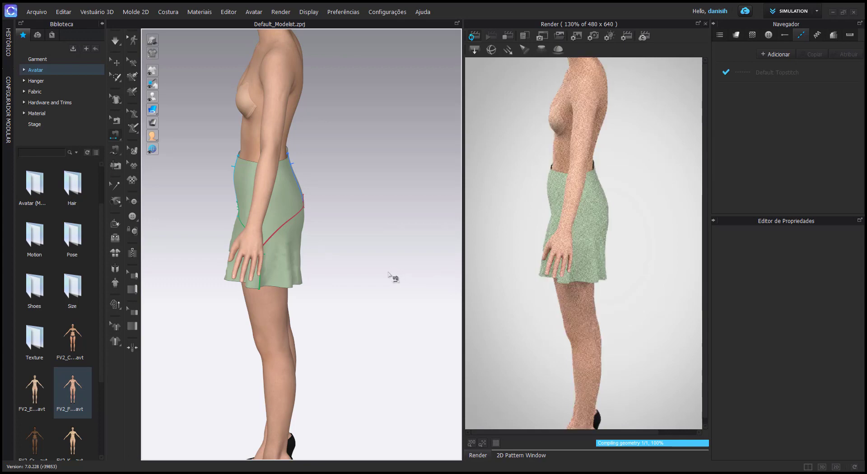
pyautogui.click(115, 63)
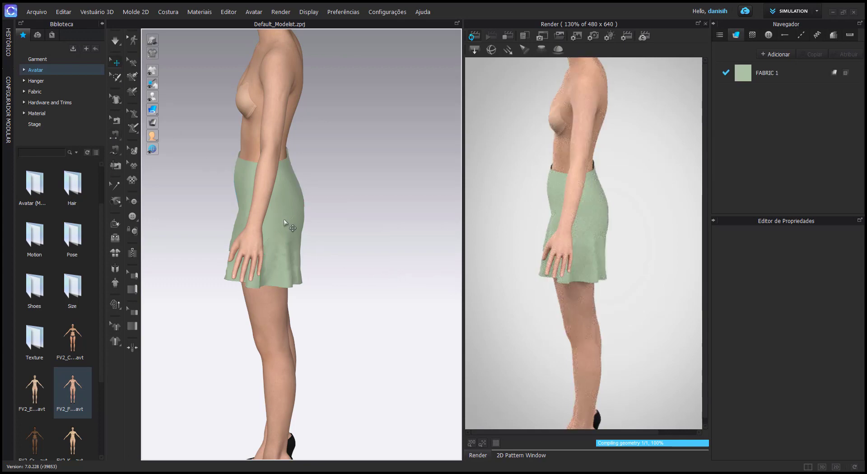
pyautogui.moveTo(317, 264); pyautogui.dragTo(355, 260, button='right')
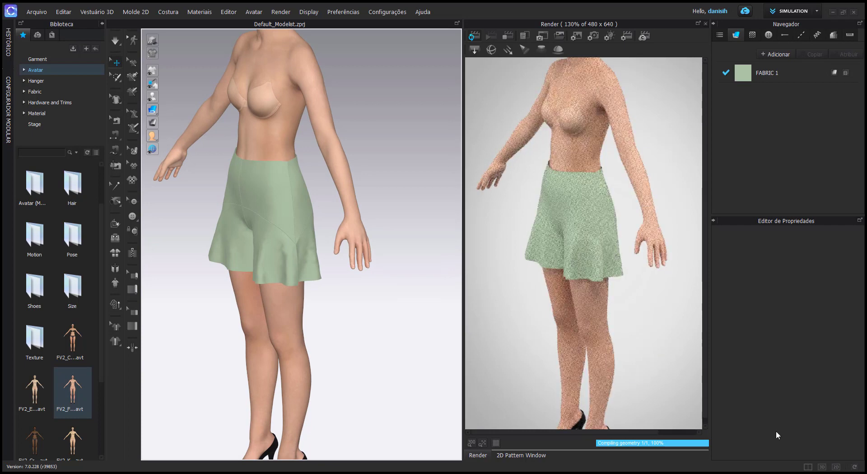
pyautogui.scroll(2, 323, 258)
pyautogui.scroll(2, 301, 258)
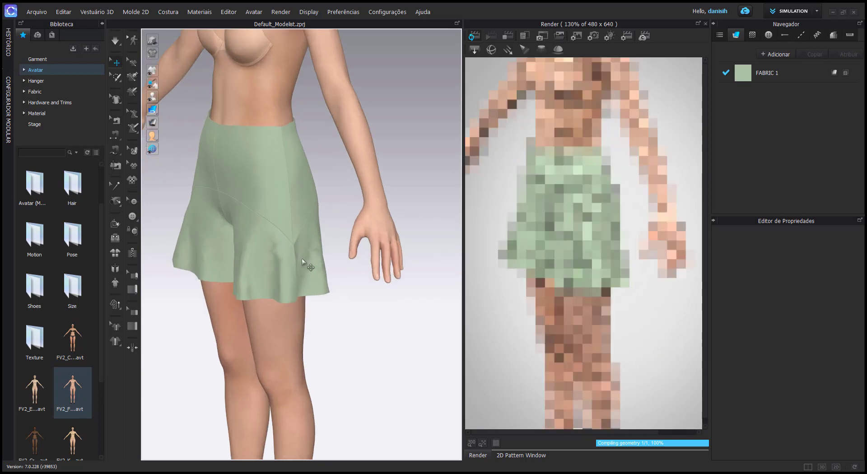
pyautogui.moveTo(302, 258); pyautogui.dragTo(335, 261, button='right')
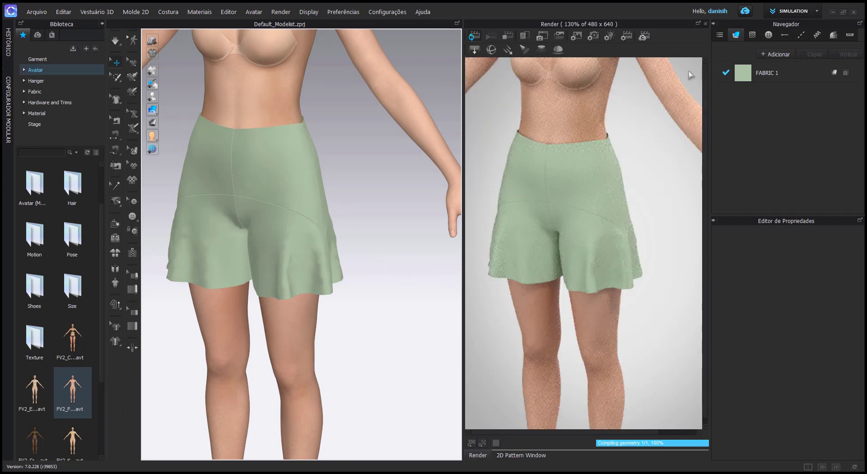
# Step: Show the 2D patterns and add a both-ways godet to the lower-left piece's hem
pyautogui.click(705, 24)
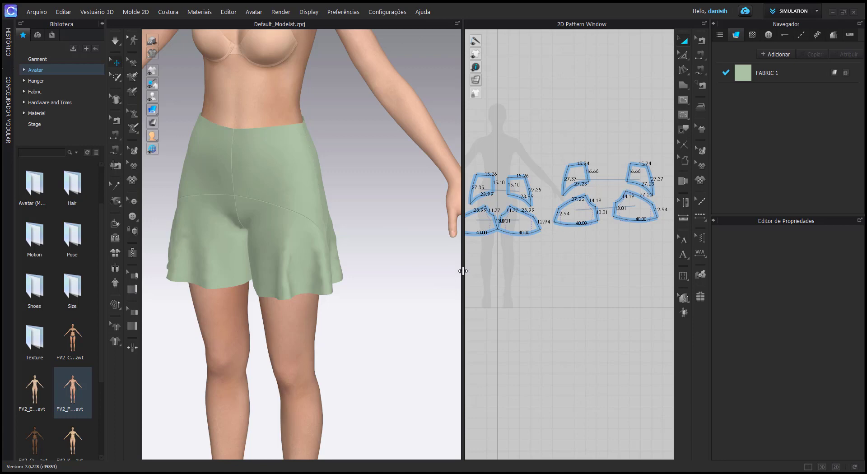
pyautogui.moveTo(462, 271); pyautogui.dragTo(265, 271)
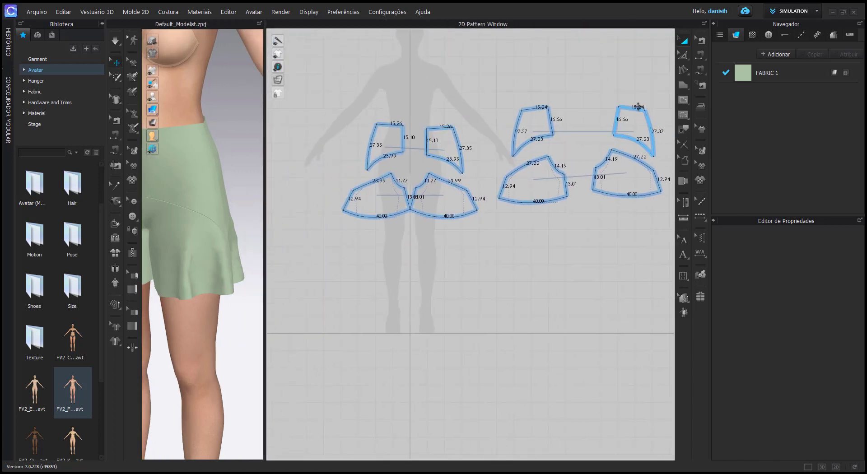
pyautogui.click(683, 69)
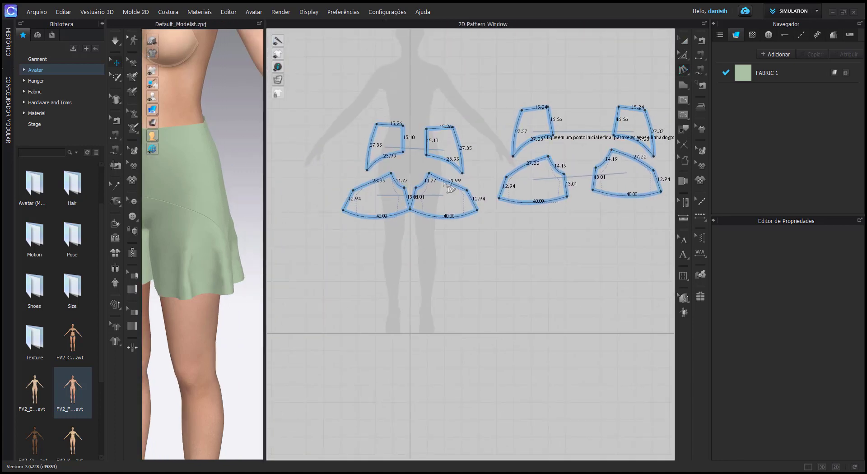
pyautogui.click(341, 211)
pyautogui.click(409, 209)
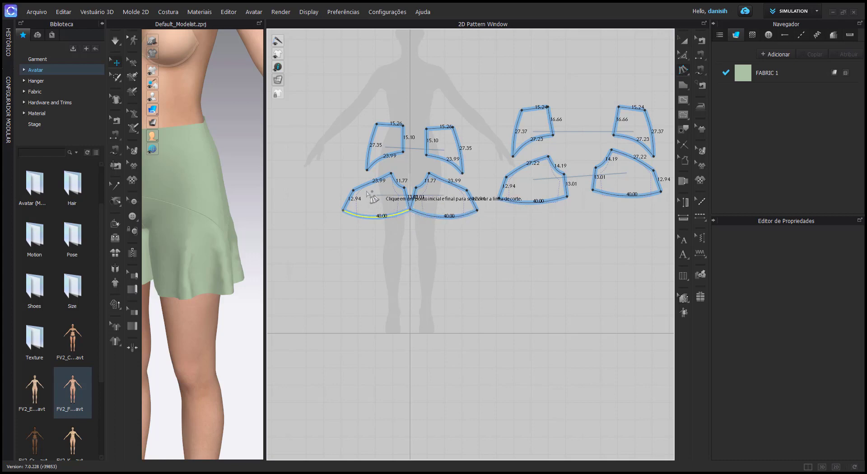
pyautogui.click(391, 174)
pyautogui.click(486, 180)
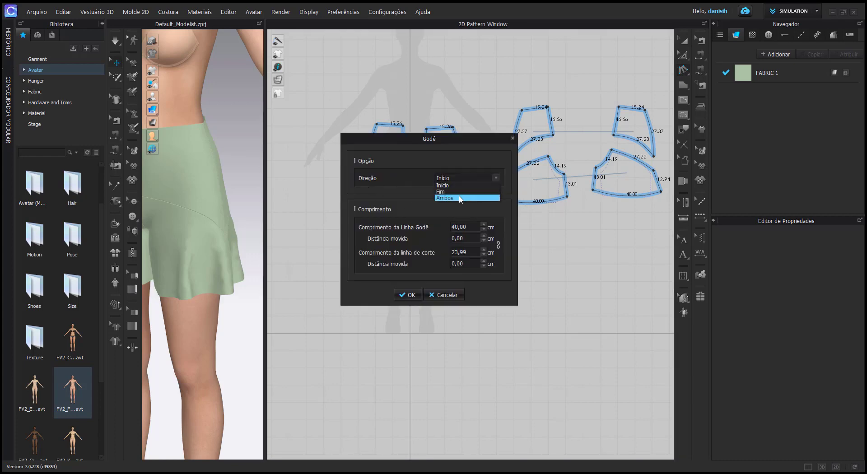
pyautogui.click(469, 198)
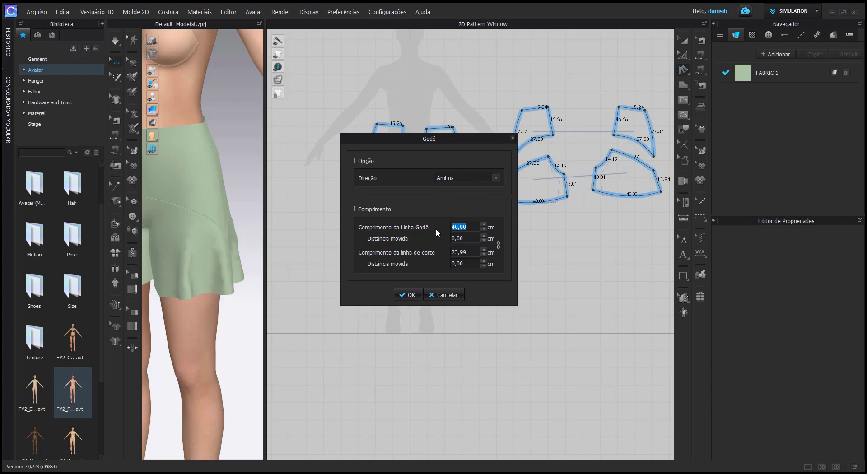
pyautogui.write('10')
pyautogui.click(410, 294)
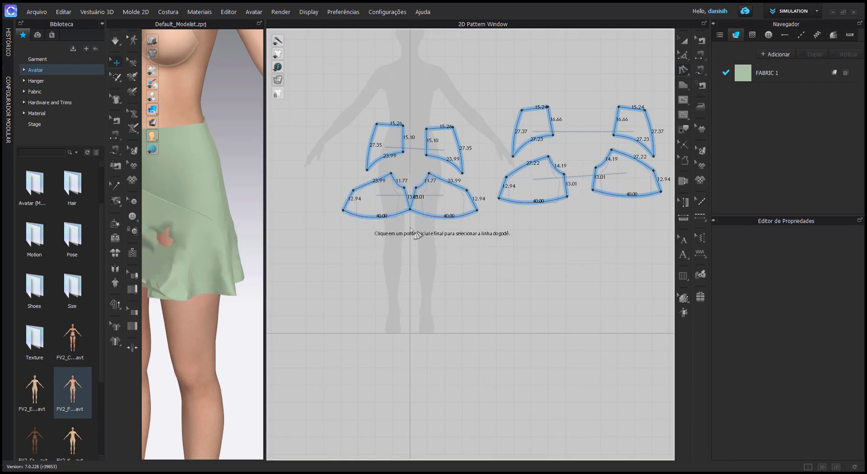
# Step: Nudge the lower-right piece and mark its 40.00 hem and 23.99 edge for a both-ways godet
pyautogui.scroll(3, 409, 224)
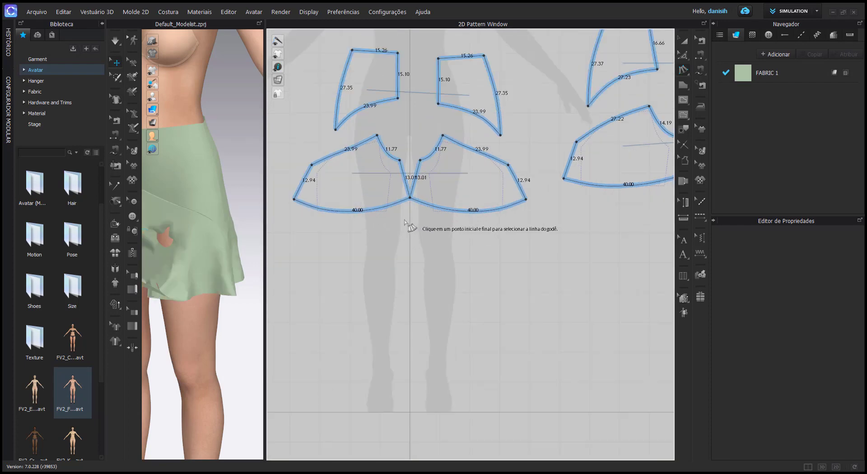
pyautogui.click(294, 199)
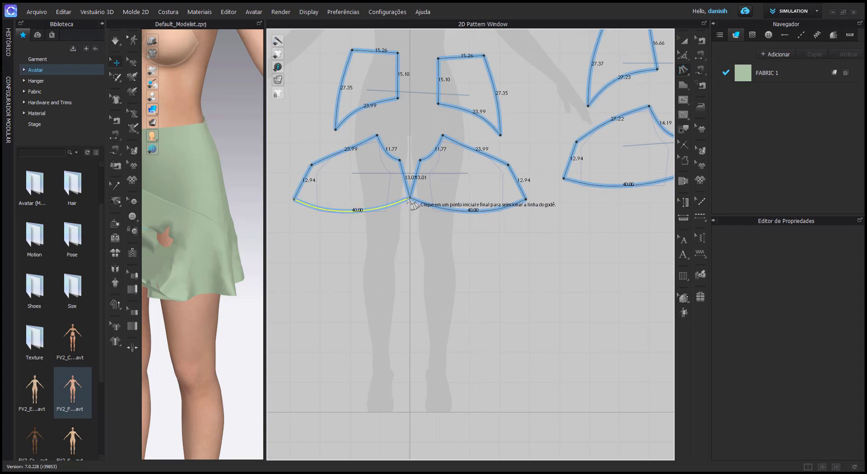
pyautogui.click(683, 40)
pyautogui.moveTo(490, 165); pyautogui.dragTo(509, 164)
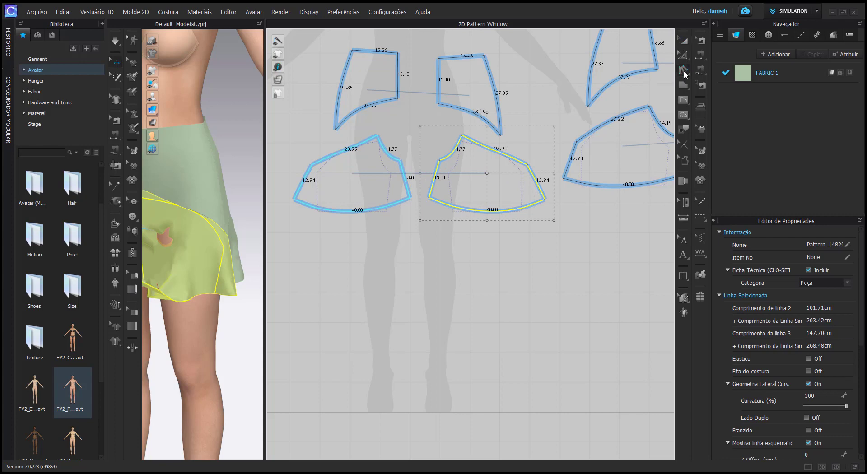
pyautogui.click(683, 71)
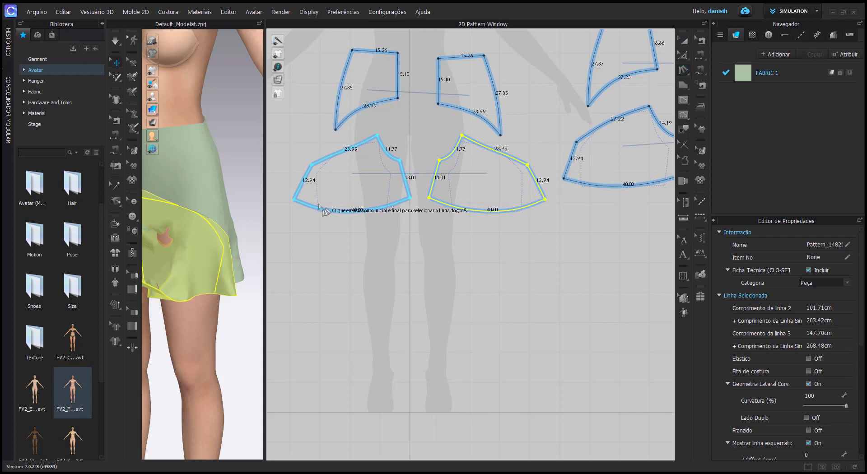
pyautogui.click(410, 198)
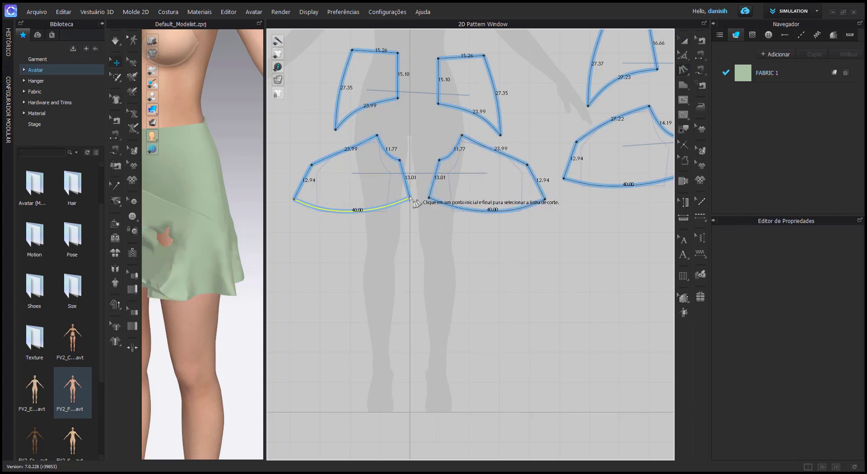
pyautogui.click(386, 143)
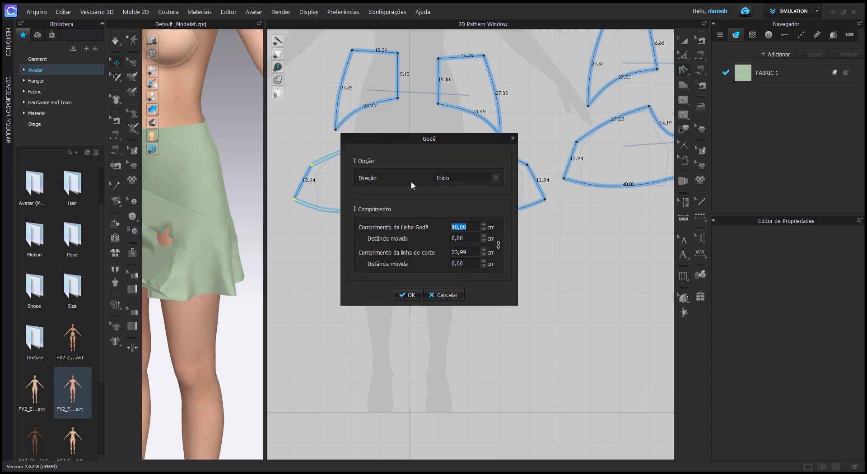
pyautogui.click(491, 178)
pyautogui.click(470, 194)
# Step: Set the godet line length to 50 and apply it to the lower-right piece
pyautogui.moveTo(461, 143); pyautogui.dragTo(610, 128)
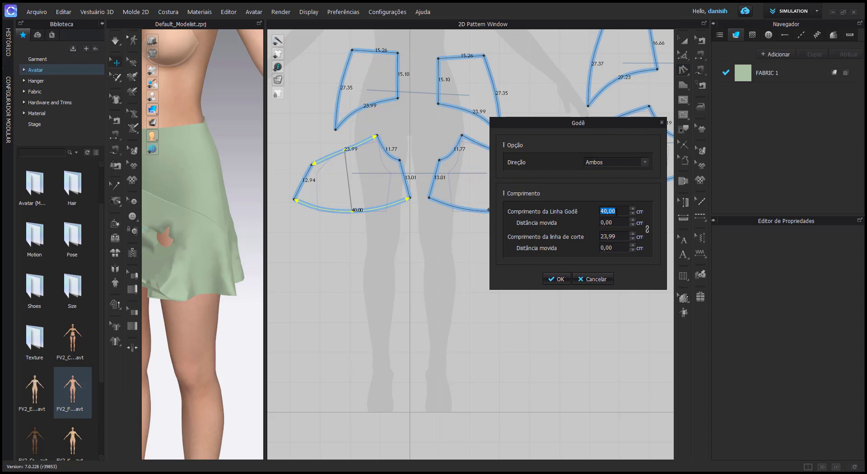
pyautogui.write('10')
pyautogui.click(633, 208)
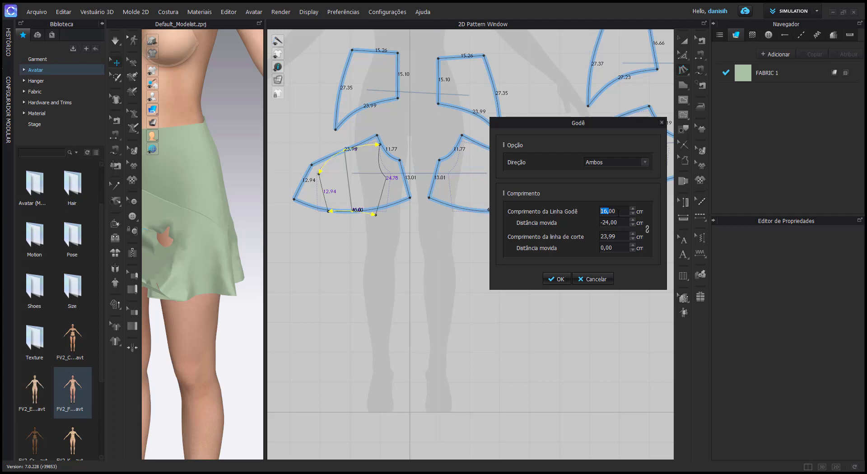
pyautogui.click(618, 212)
pyautogui.write('50')
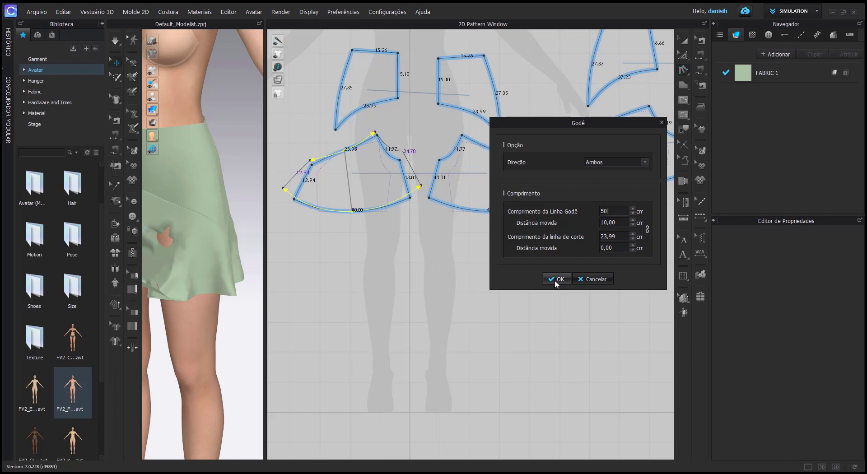
pyautogui.click(556, 279)
pyautogui.scroll(-3, 527, 287)
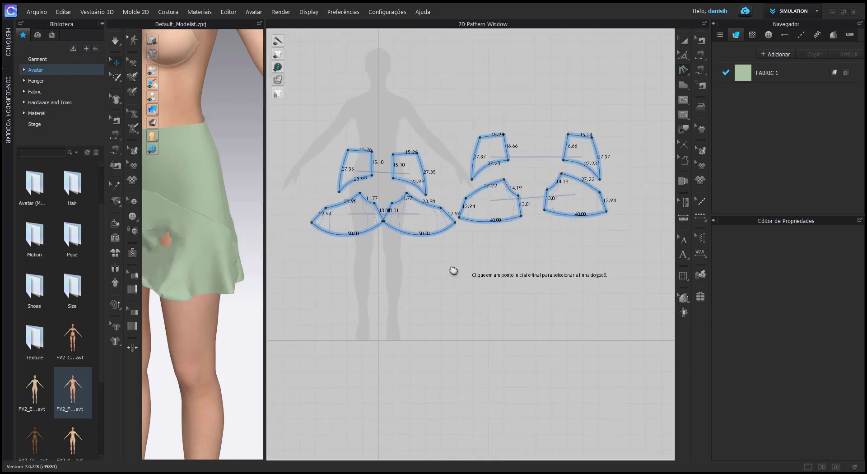
# Step: Godet the lower back piece on its 40.00 hem and 27.22 edge with length 50
pyautogui.scroll(3, 464, 262)
pyautogui.click(438, 184)
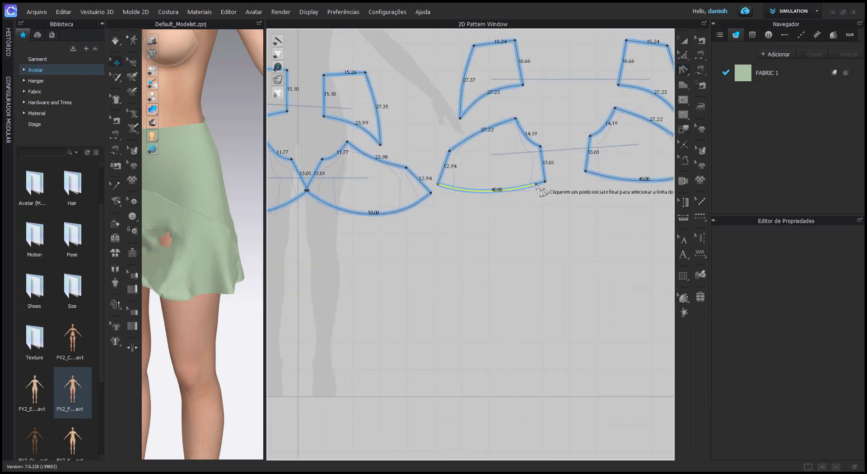
pyautogui.click(544, 182)
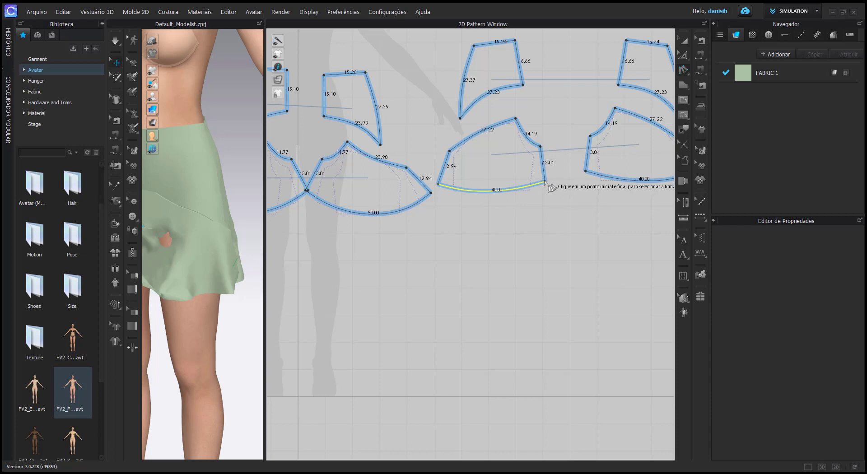
pyautogui.click(516, 120)
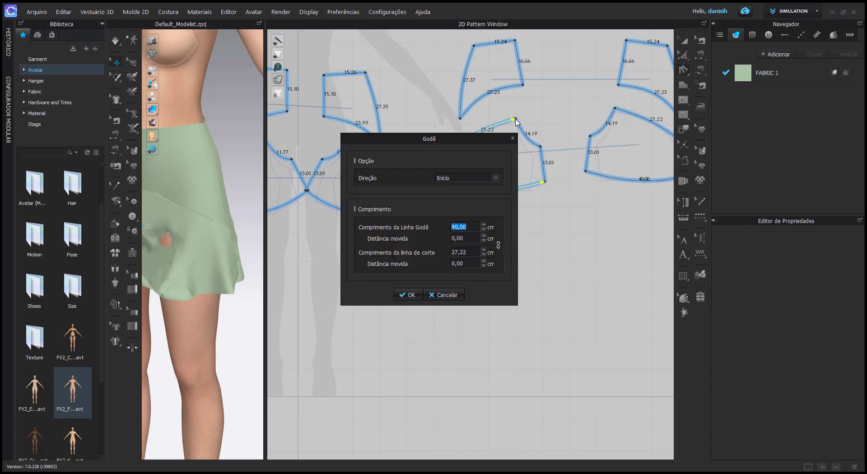
pyautogui.click(495, 177)
pyautogui.click(467, 195)
pyautogui.write('50')
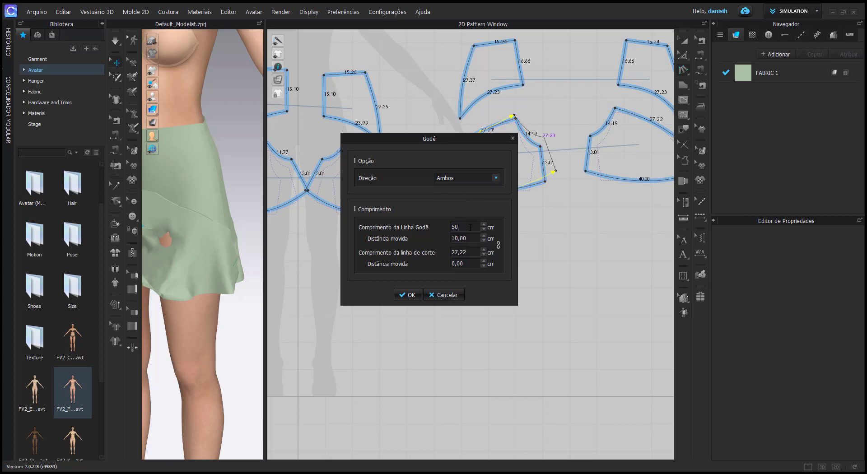
pyautogui.moveTo(438, 138); pyautogui.dragTo(335, 124)
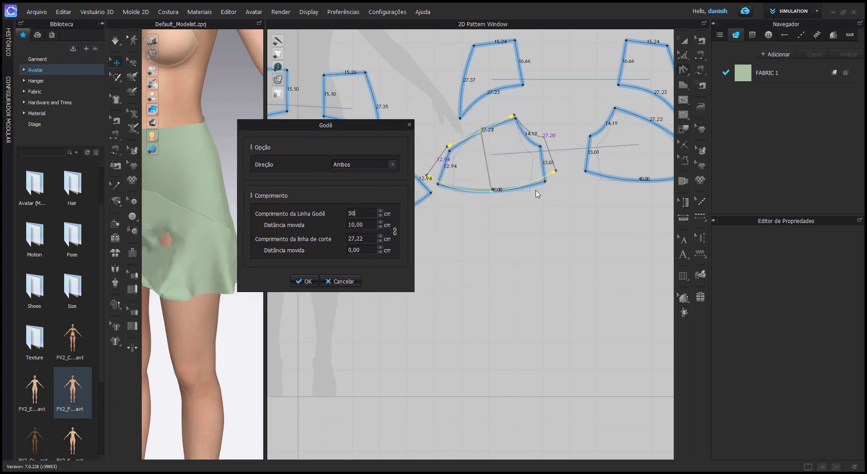
pyautogui.click(304, 281)
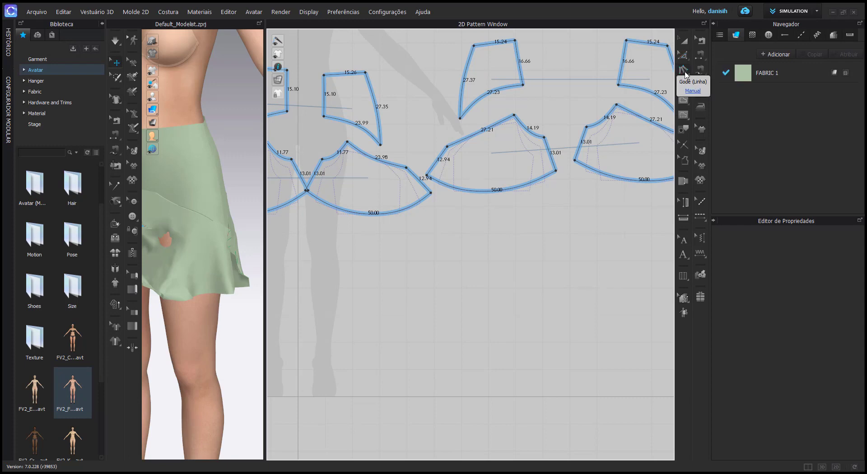
# Step: Try a line godet from the 15.24 top edge to the 27.23 edge at 5.90 cm, then undo it
pyautogui.click(684, 71)
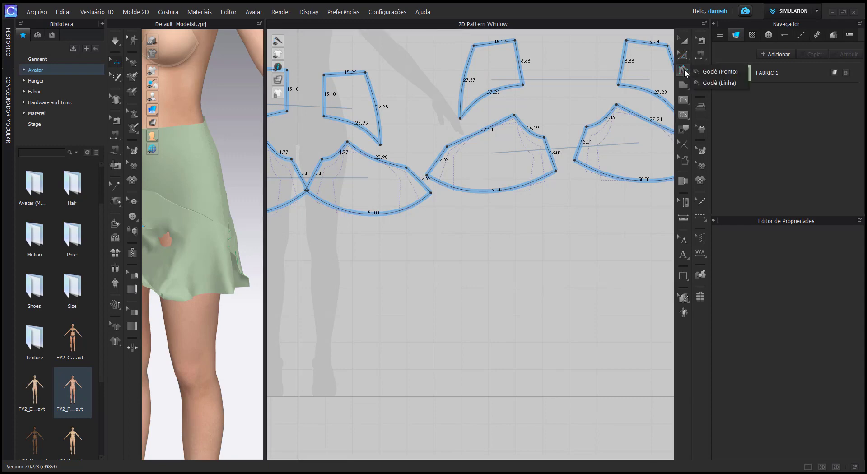
pyautogui.click(707, 83)
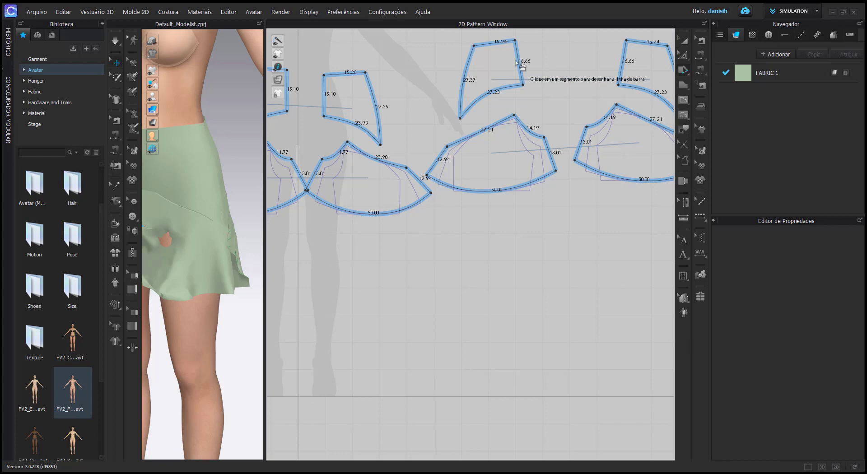
pyautogui.click(495, 44)
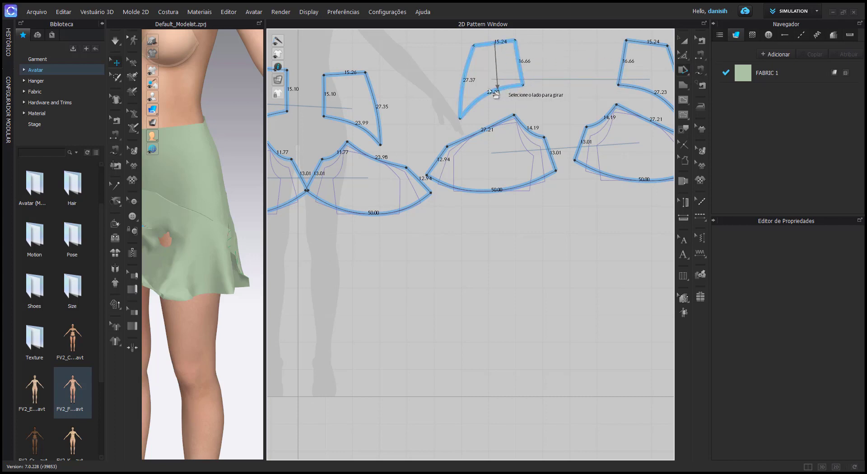
pyautogui.click(495, 89)
pyautogui.click(483, 93)
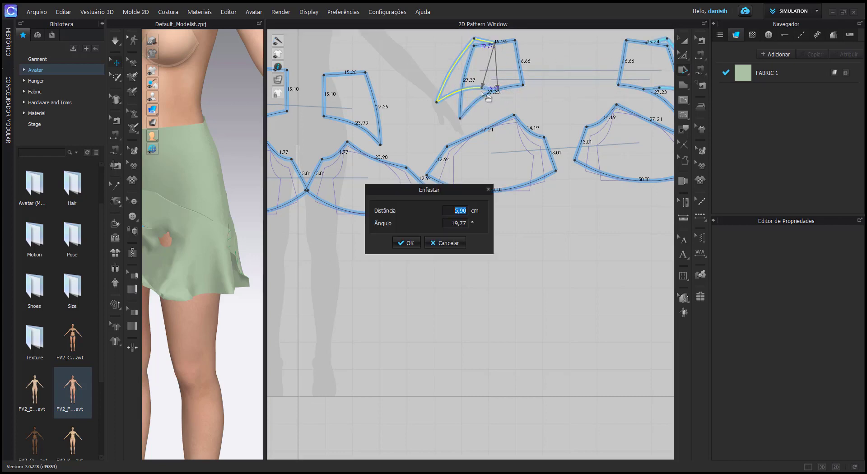
pyautogui.write('5')
pyautogui.press('Return')
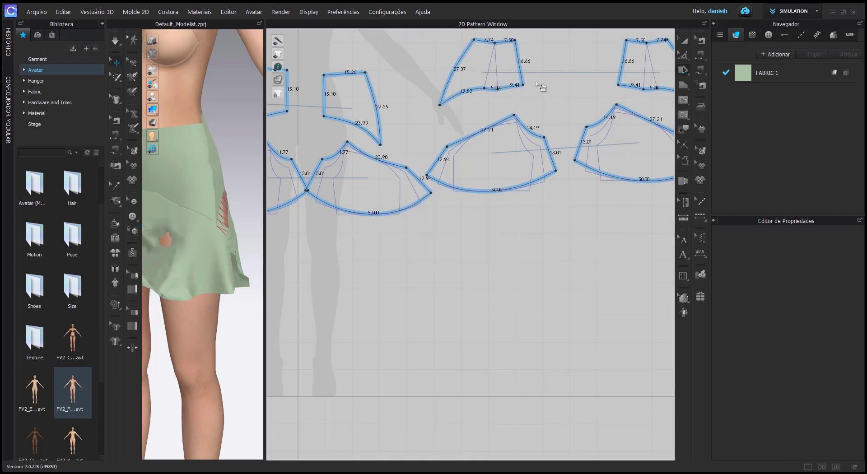
pyautogui.hotkey('ctrl', 'z')
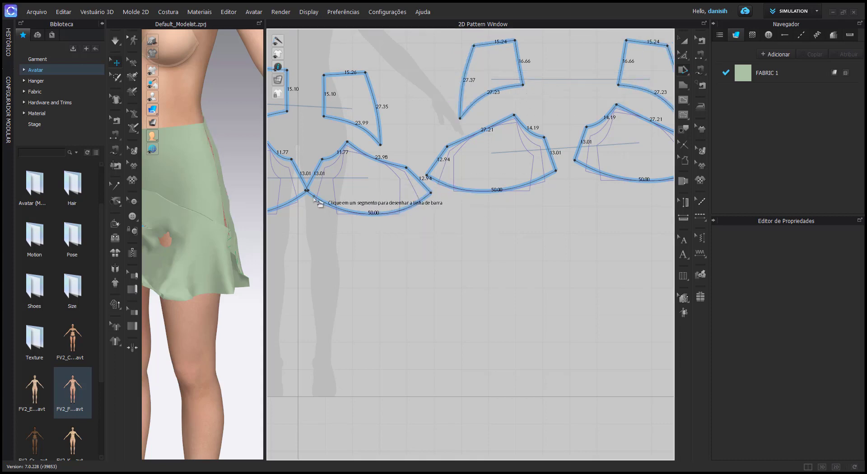
# Step: Widen the 3D view, simulate, and untangle the front and back flounce panels so the legs settle
pyautogui.moveTo(265, 223); pyautogui.dragTo(560, 223)
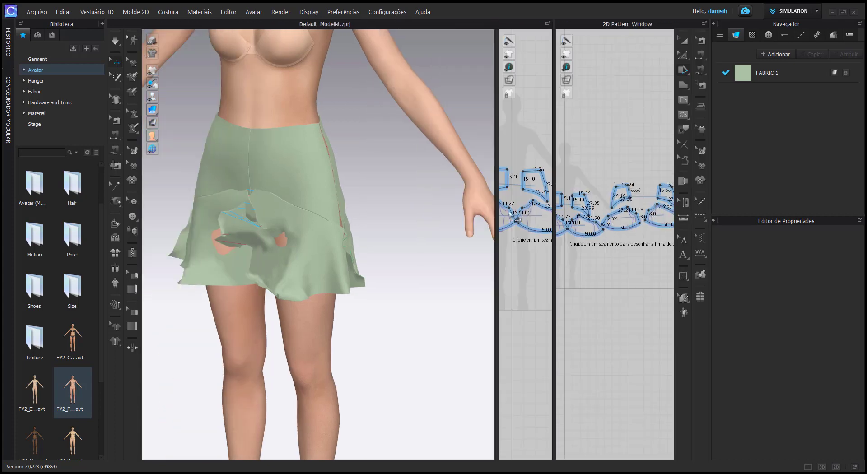
pyautogui.click(308, 250)
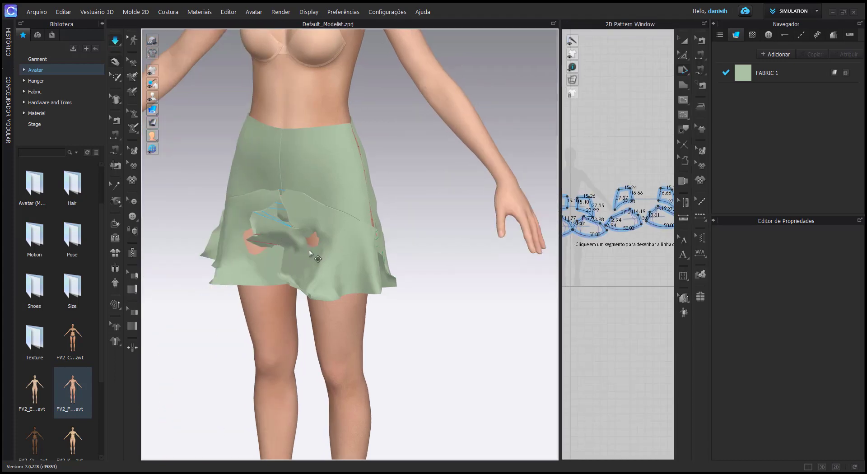
pyautogui.press('space')
pyautogui.moveTo(352, 246); pyautogui.dragTo(202, 275)
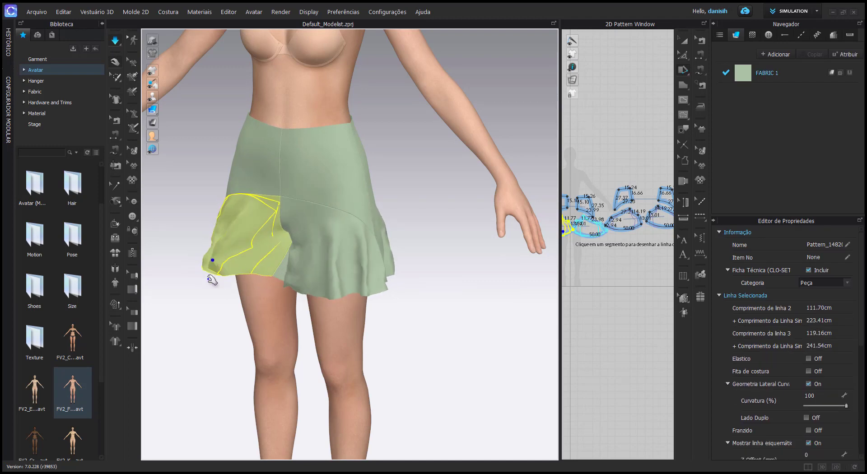
pyautogui.moveTo(201, 275); pyautogui.dragTo(310, 280)
pyautogui.moveTo(469, 267); pyautogui.dragTo(302, 257)
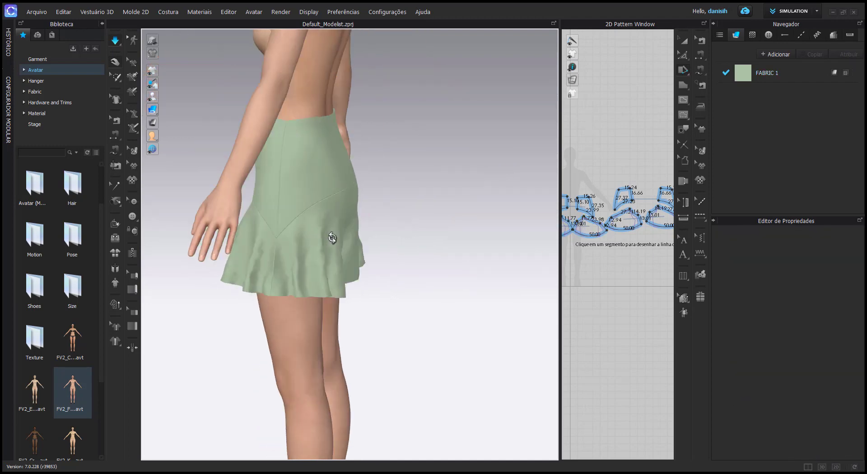
pyautogui.click(301, 266)
pyautogui.click(323, 274)
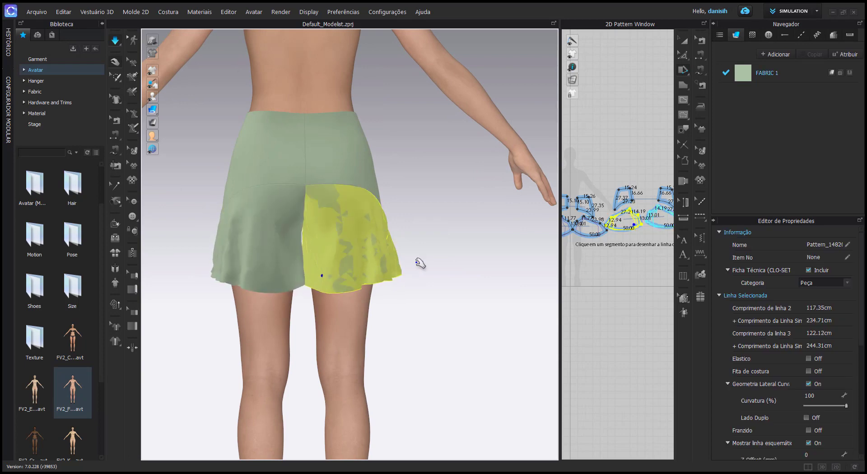
pyautogui.click(415, 261)
pyautogui.moveTo(426, 300); pyautogui.dragTo(562, 300, button='right')
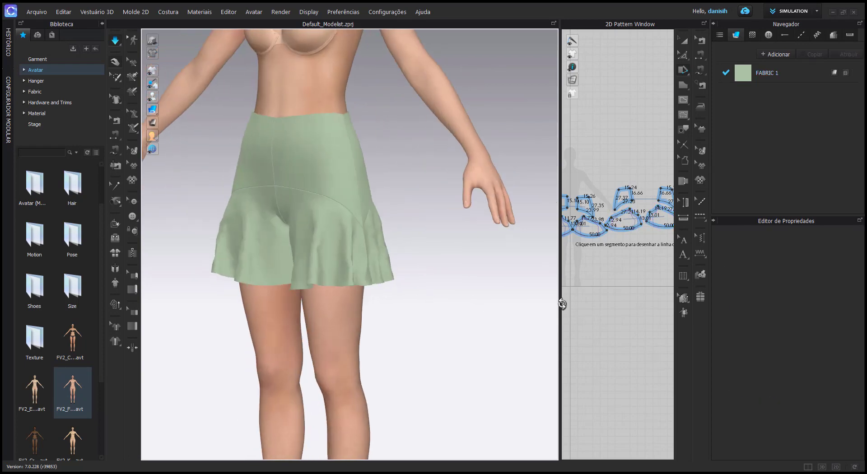
# Step: Select all four flounce panels, front and back, in the 3D view
pyautogui.click(221, 266)
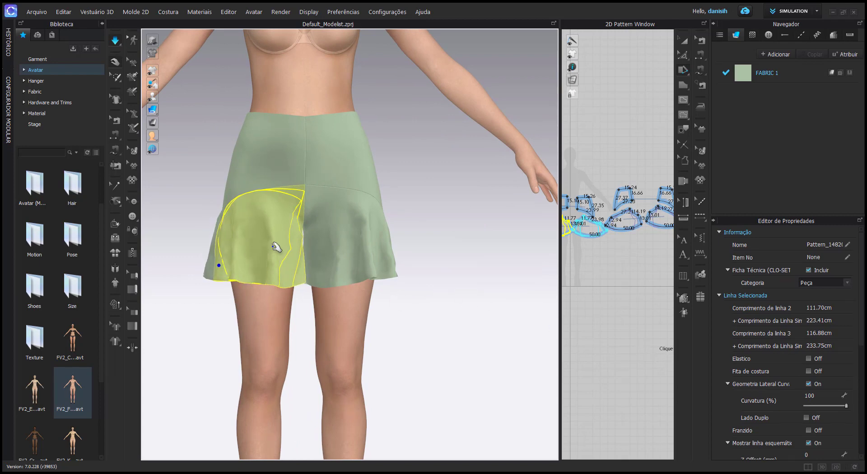
pyautogui.keyDown('shift'); pyautogui.click(370, 260); pyautogui.keyUp('shift')
pyautogui.moveTo(364, 270)
pyautogui.mouseDown(button='right')
pyautogui.moveTo(396, 281)
pyautogui.moveTo(505, 282)
pyautogui.mouseUp(button='right')
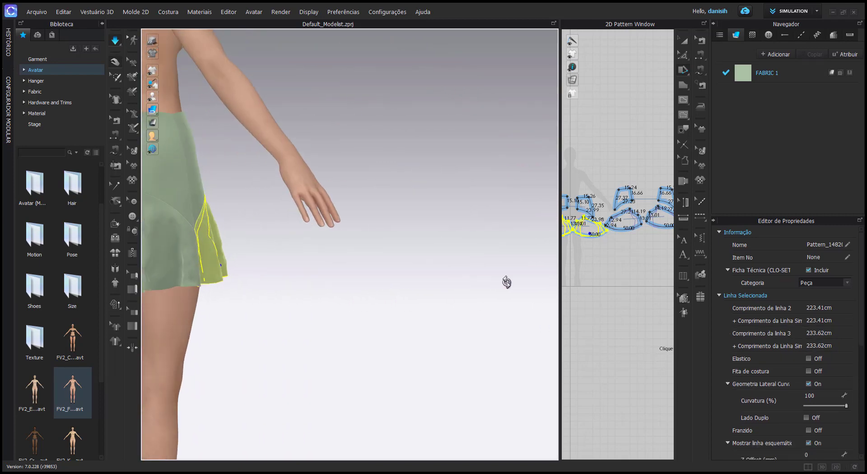
pyautogui.moveTo(333, 258); pyautogui.dragTo(497, 248, button='right')
pyautogui.keyDown('shift'); pyautogui.click(362, 238); pyautogui.keyUp('shift')
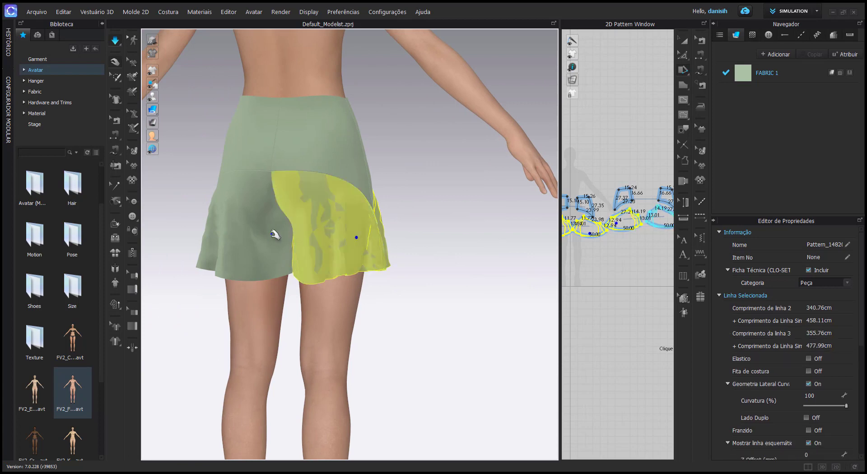
pyautogui.keyDown('shift'); pyautogui.click(262, 242); pyautogui.keyUp('shift')
# Step: Set the selected flounces' particle distance to 10, then deselect them and return to the front
pyautogui.scroll(-1, 749, 348)
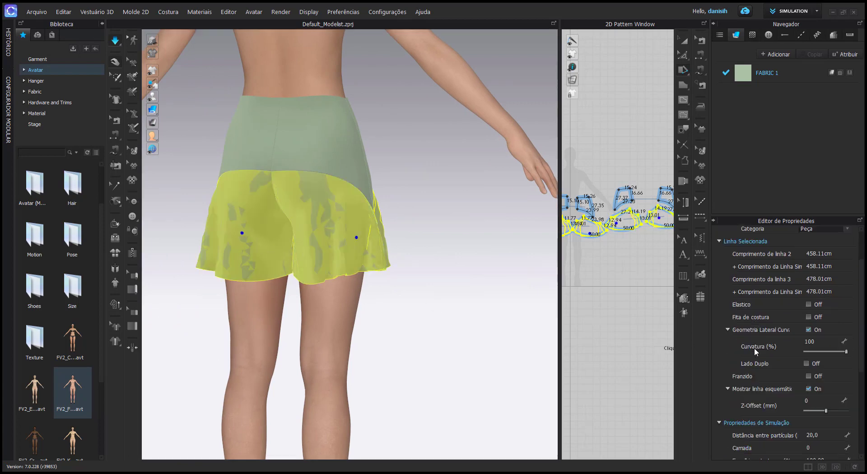
pyautogui.scroll(-2, 754, 347)
pyautogui.scroll(-1, 753, 347)
pyautogui.scroll(-2, 754, 351)
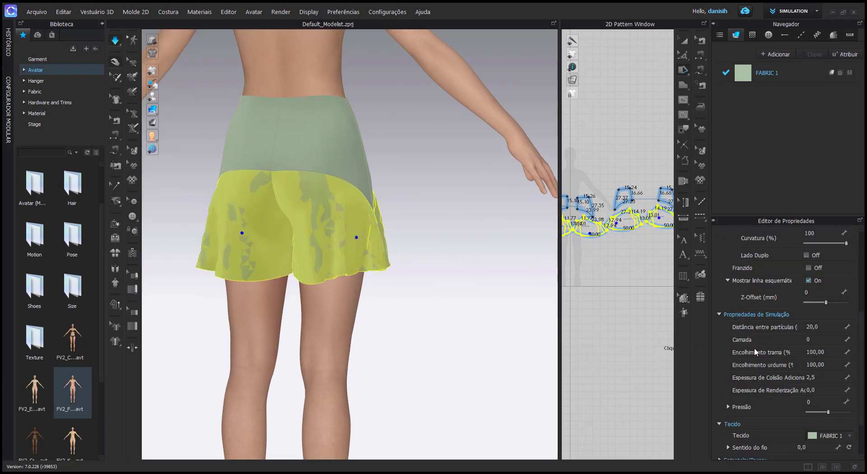
pyautogui.click(811, 327)
pyautogui.write('10')
pyautogui.press('Return')
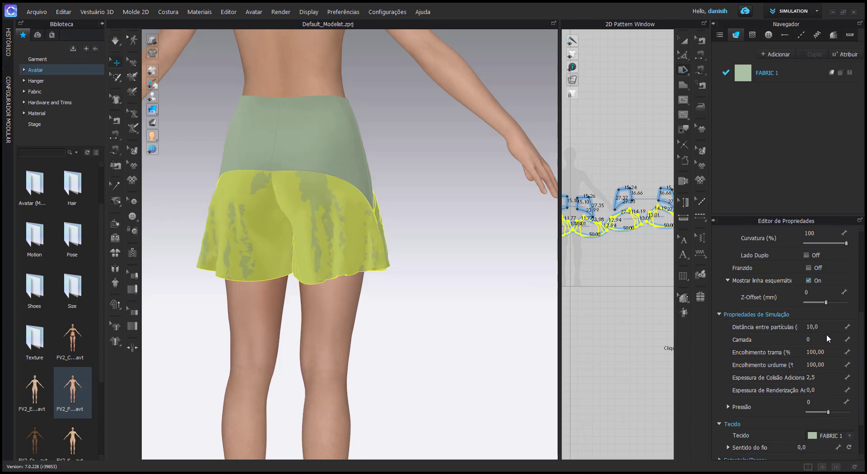
pyautogui.click(116, 41)
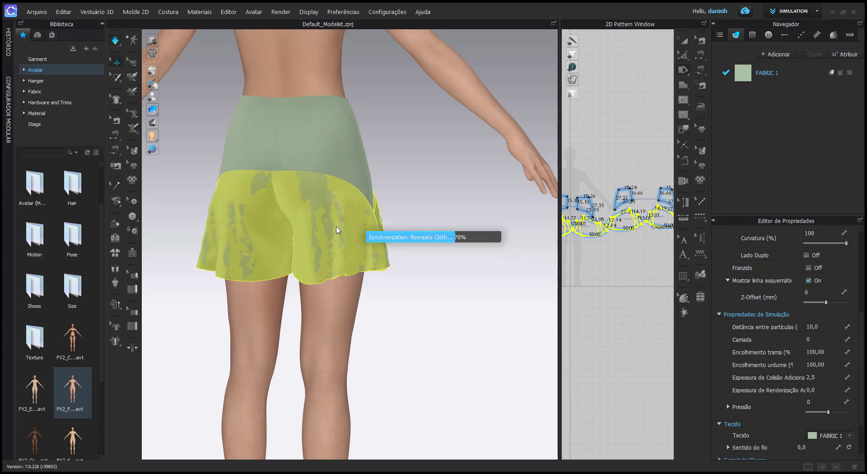
pyautogui.click(335, 230)
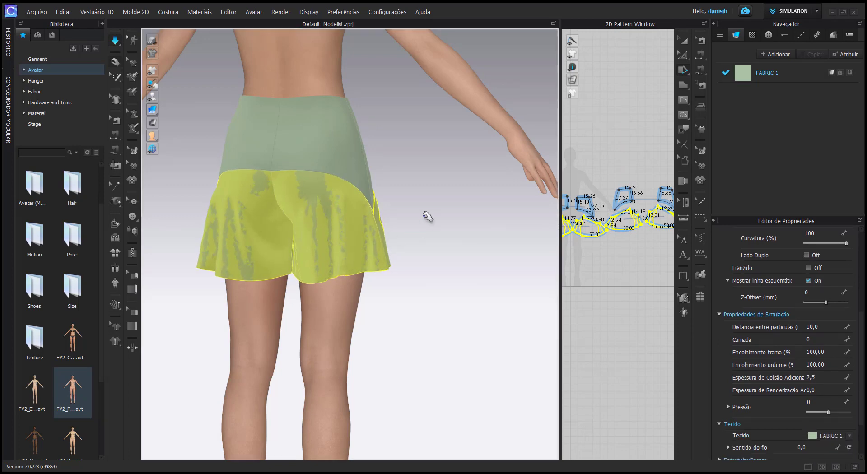
pyautogui.click(318, 316)
pyautogui.moveTo(340, 310)
pyautogui.mouseDown(button='right')
pyautogui.moveTo(513, 314)
pyautogui.moveTo(492, 314)
pyautogui.mouseUp(button='right')
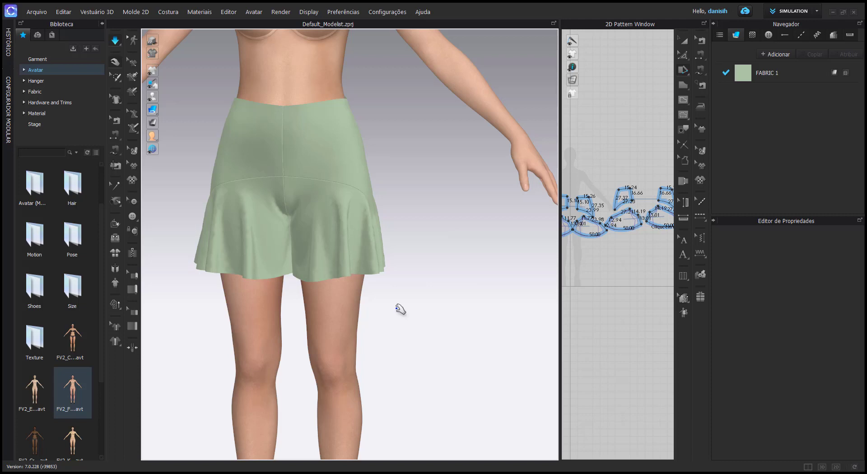
# Step: Open the Render preview of the front-facing shorts, check the front reference photo, and widen the panel
pyautogui.scroll(-2, 397, 310)
pyautogui.moveTo(401, 313); pyautogui.dragTo(437, 313, button='right')
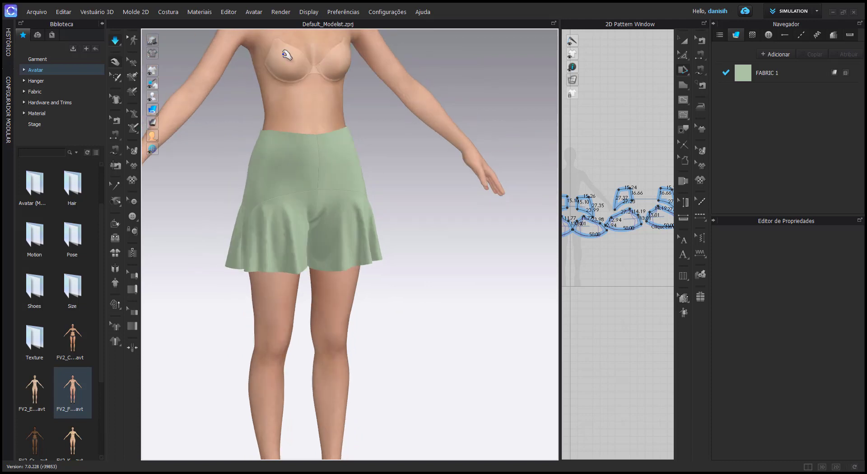
pyautogui.click(280, 13)
pyautogui.click(286, 24)
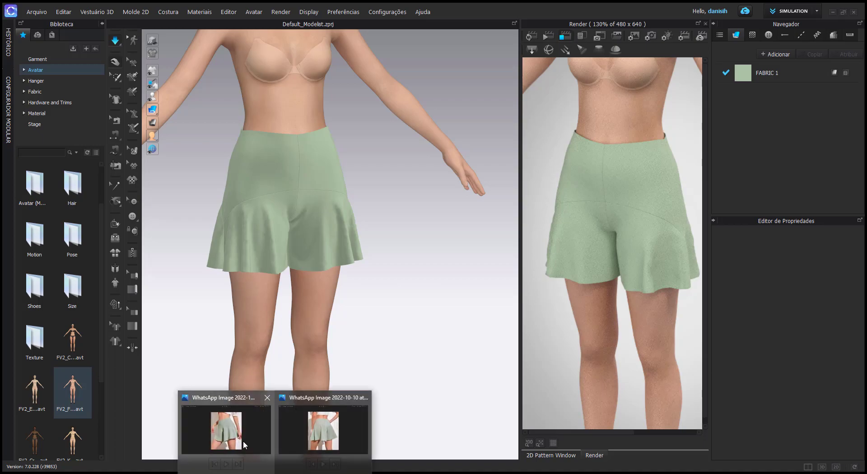
pyautogui.click(235, 434)
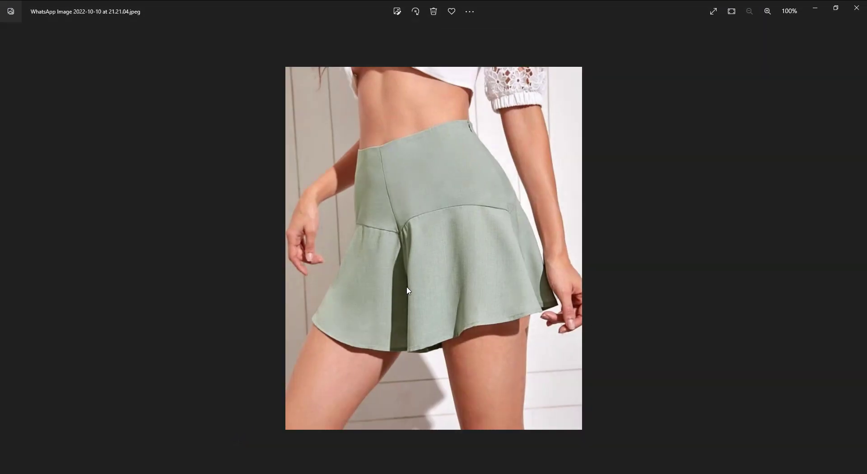
pyautogui.click(815, 8)
pyautogui.scroll(1, 289, 242)
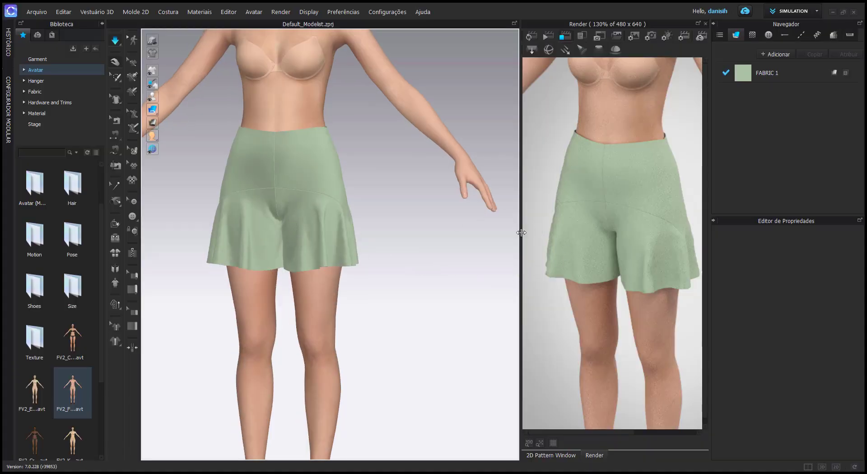
pyautogui.moveTo(521, 232); pyautogui.dragTo(385, 233)
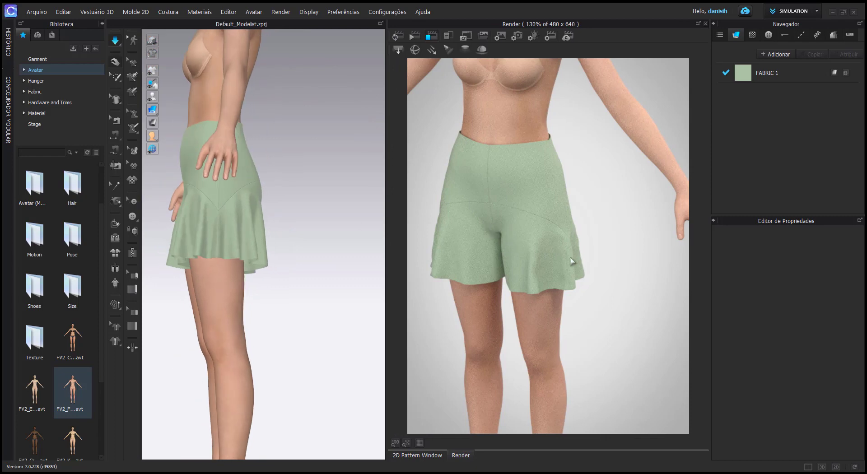
# Step: Turn off simulation, render the shorts, and enlarge the rendered image to 130%
pyautogui.click(397, 40)
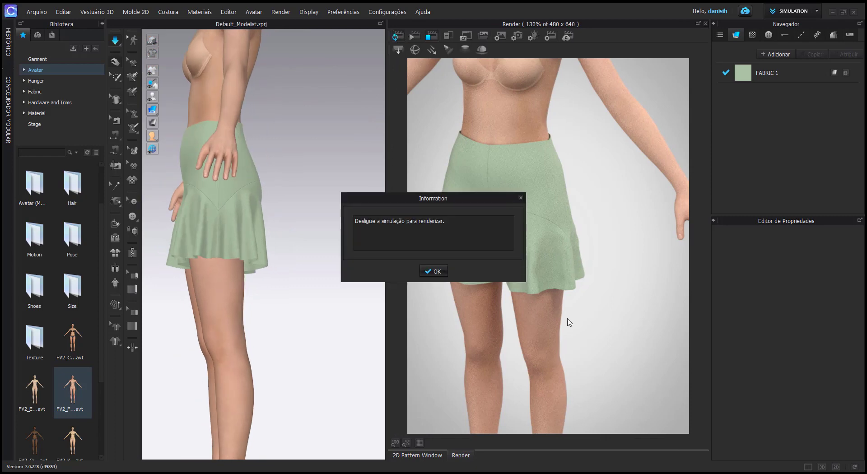
pyautogui.click(436, 271)
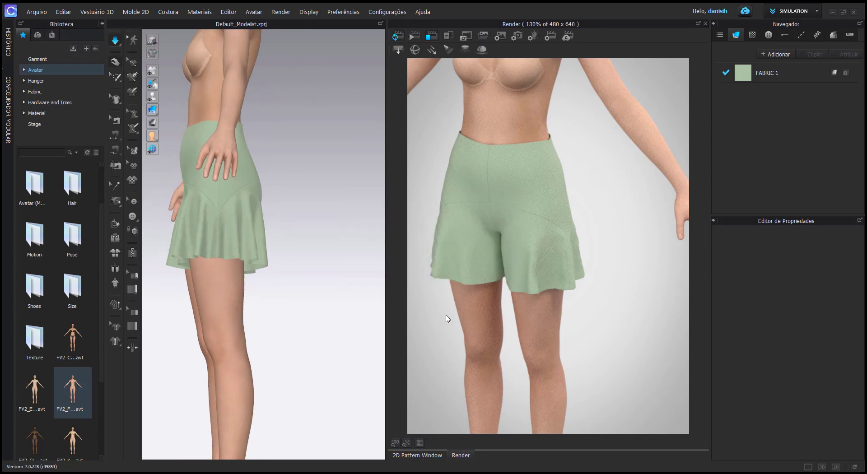
pyautogui.press('space')
pyautogui.click(394, 39)
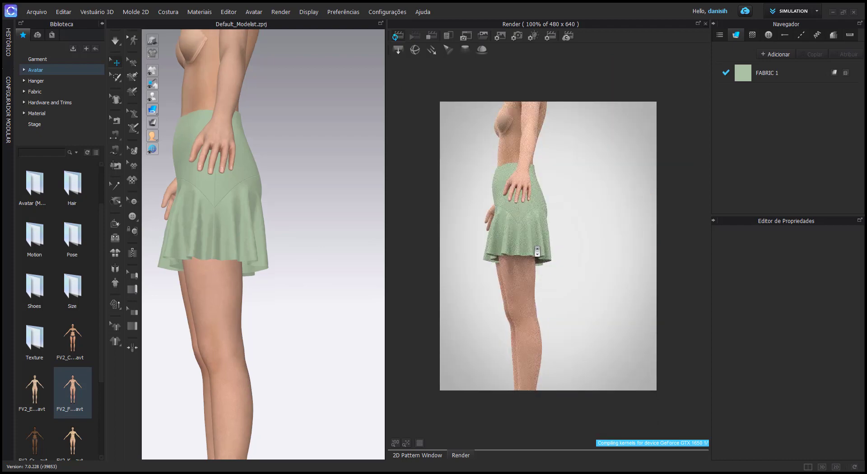
pyautogui.click(406, 443)
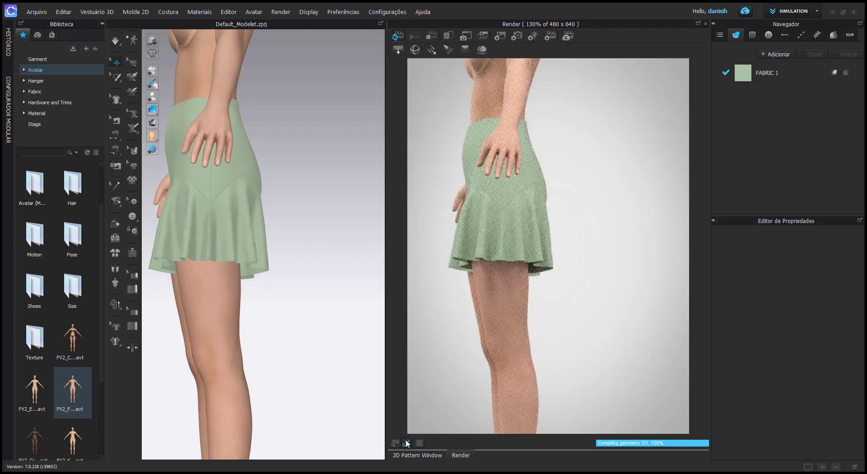
# Step: Render the back view against the back reference photo, then return to the 2D patterns
pyautogui.moveTo(509, 330)
pyautogui.mouseDown(button='right')
pyautogui.moveTo(544, 338)
pyautogui.moveTo(497, 321)
pyautogui.mouseUp(button='right')
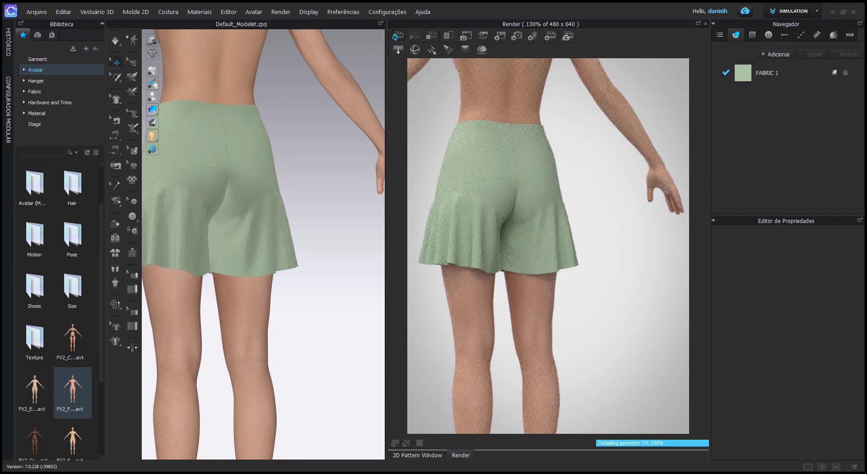
pyautogui.click(321, 435)
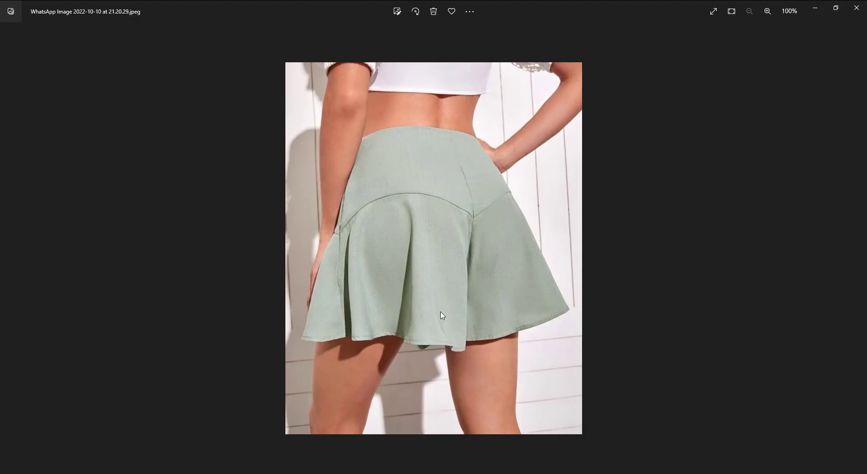
pyautogui.hotkey('alt', 'Tab')
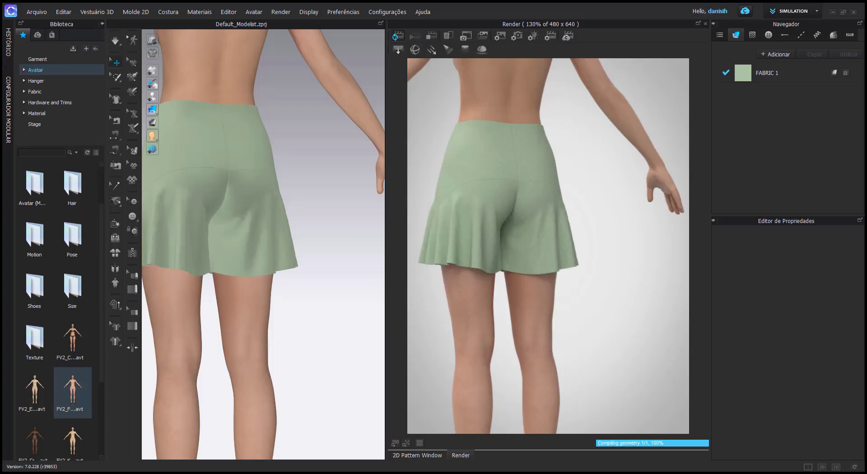
pyautogui.moveTo(354, 315); pyautogui.dragTo(368, 318, button='right')
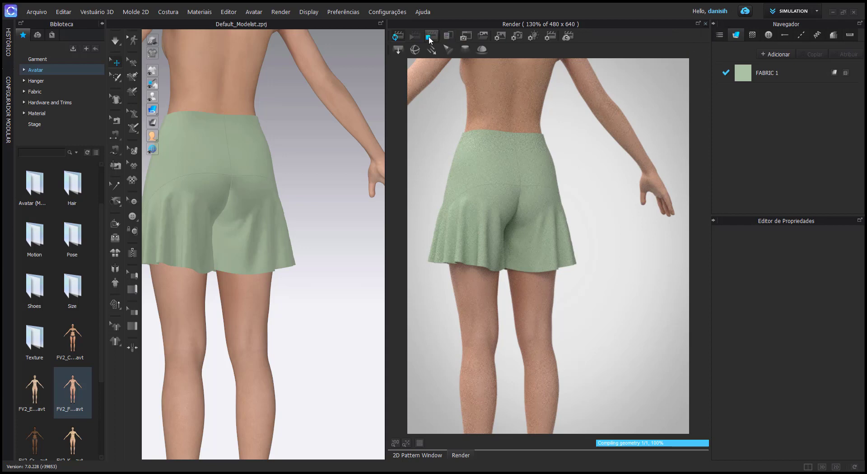
pyautogui.click(705, 23)
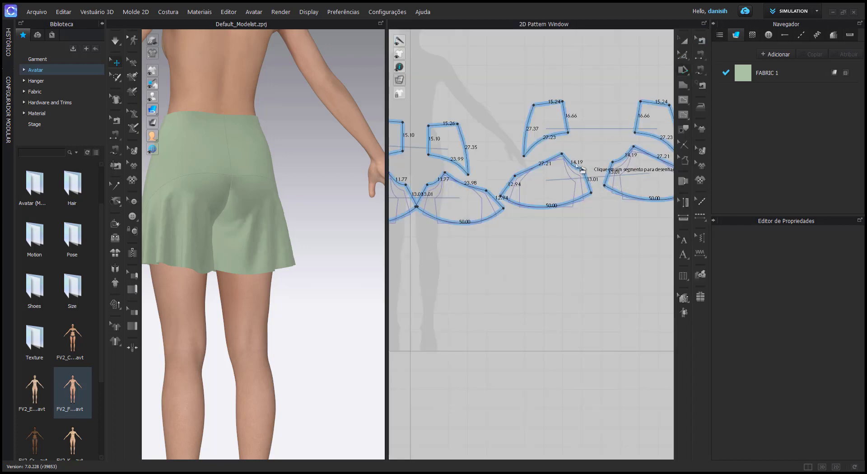
# Step: Lower the front panel's crotch corner point by exactly 2 cm with Edit Pattern
pyautogui.scroll(-5, 552, 180)
pyautogui.scroll(2, 551, 179)
pyautogui.scroll(2, 533, 175)
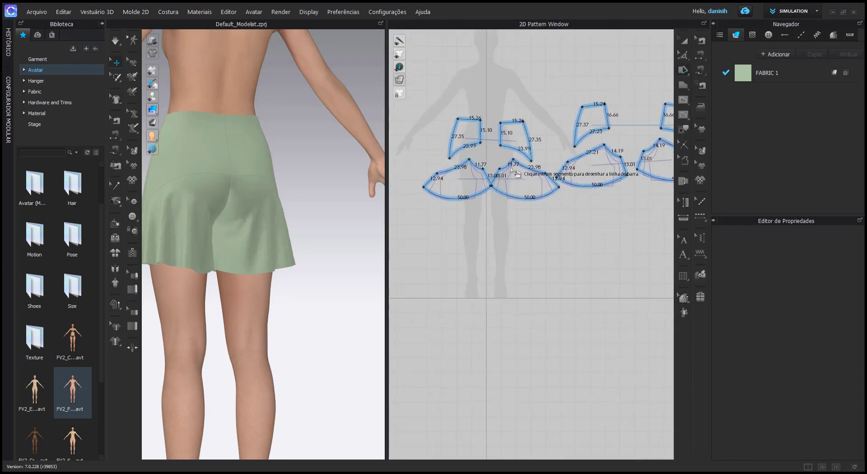
pyautogui.scroll(2, 506, 168)
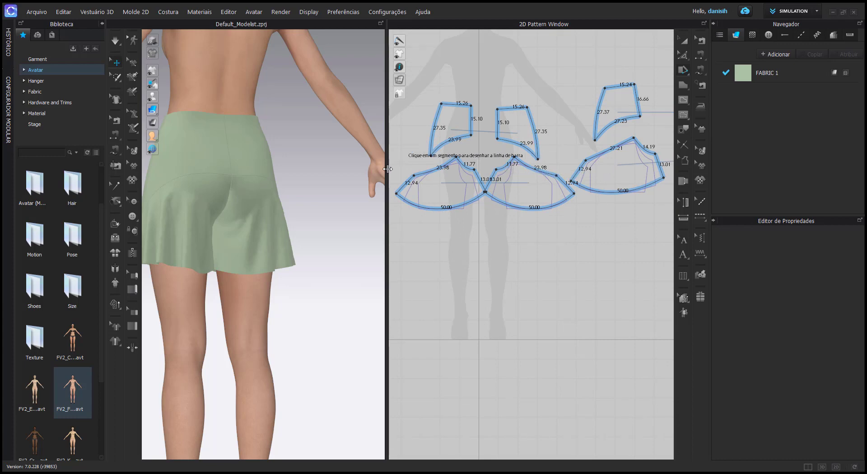
pyautogui.moveTo(387, 171); pyautogui.dragTo(303, 176)
pyautogui.scroll(2, 343, 177)
pyautogui.scroll(-1, 436, 181)
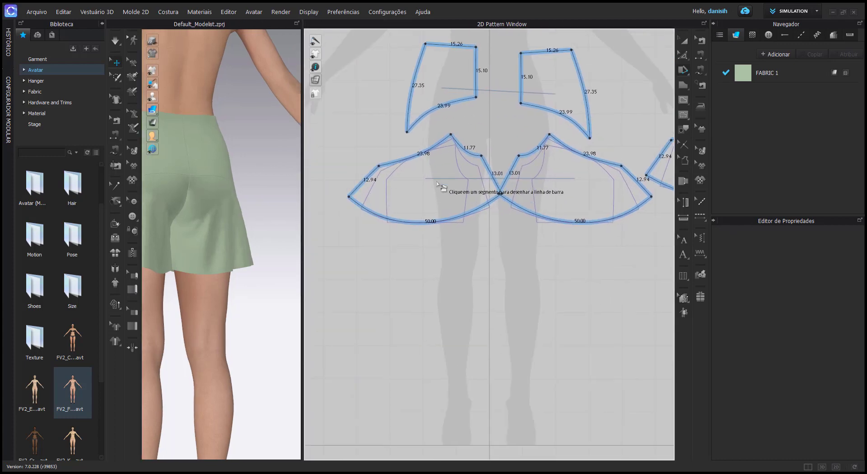
pyautogui.click(683, 55)
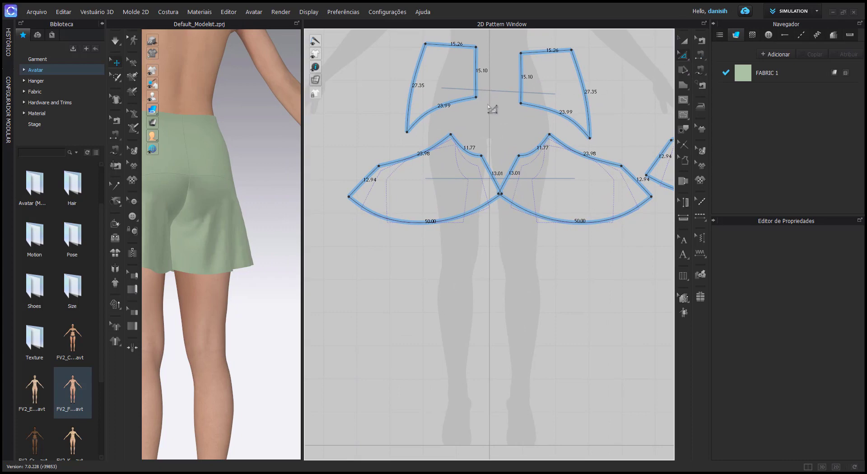
pyautogui.click(484, 159)
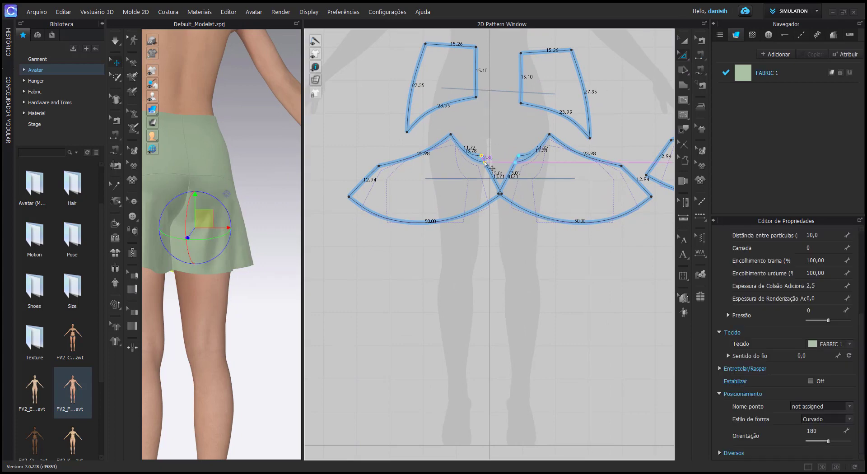
pyautogui.rightClick(486, 163)
pyautogui.write('2')
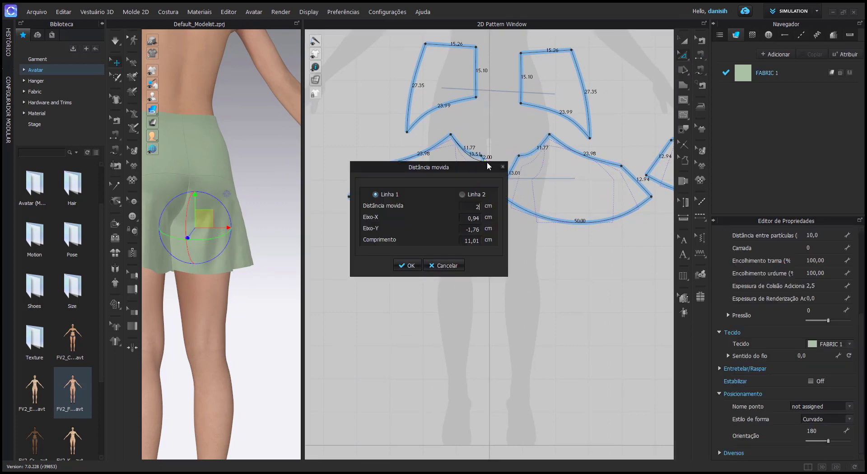
pyautogui.press('Return')
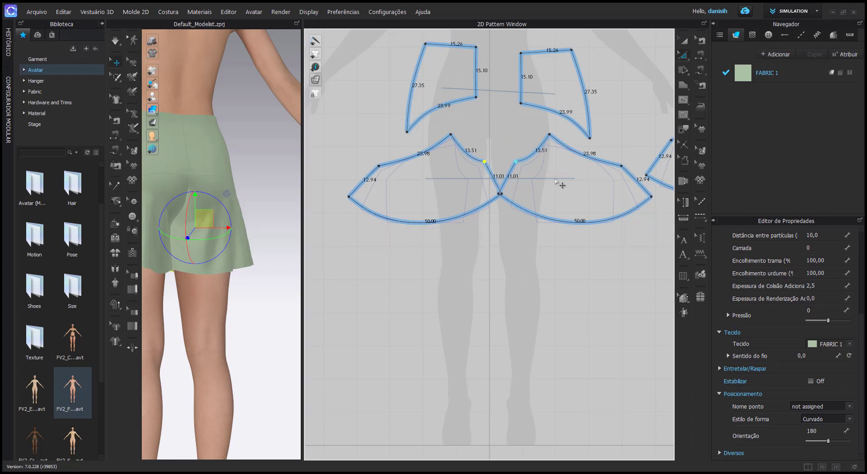
# Step: Undo a stray back-panel point move, then lower the other front crotch corner by 2 cm
pyautogui.scroll(-2, 561, 188)
pyautogui.scroll(1, 478, 195)
pyautogui.scroll(3, 567, 178)
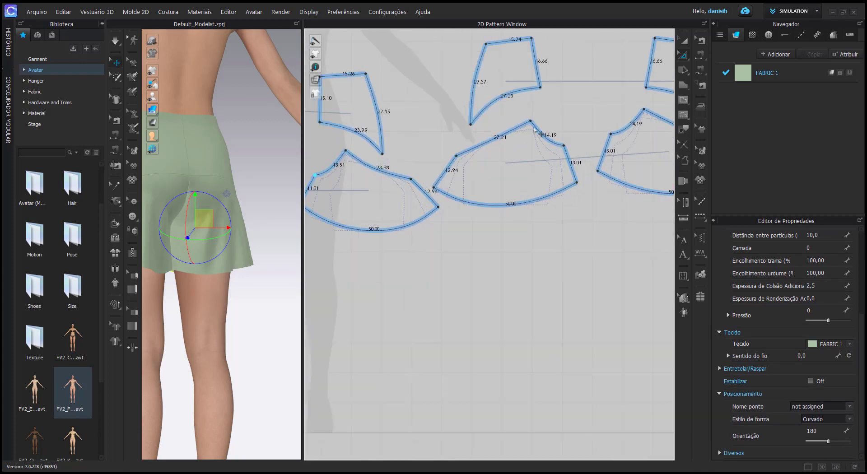
pyautogui.moveTo(530, 122); pyautogui.dragTo(537, 129)
pyautogui.hotkey('ctrl', 'z')
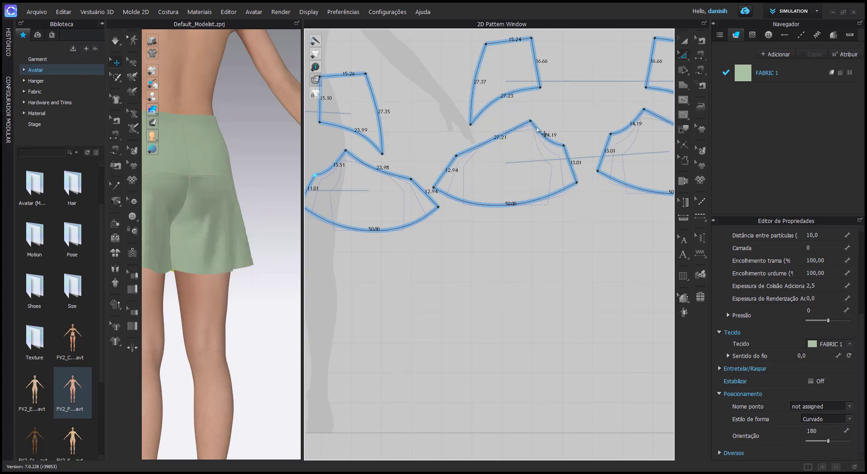
pyautogui.click(537, 129)
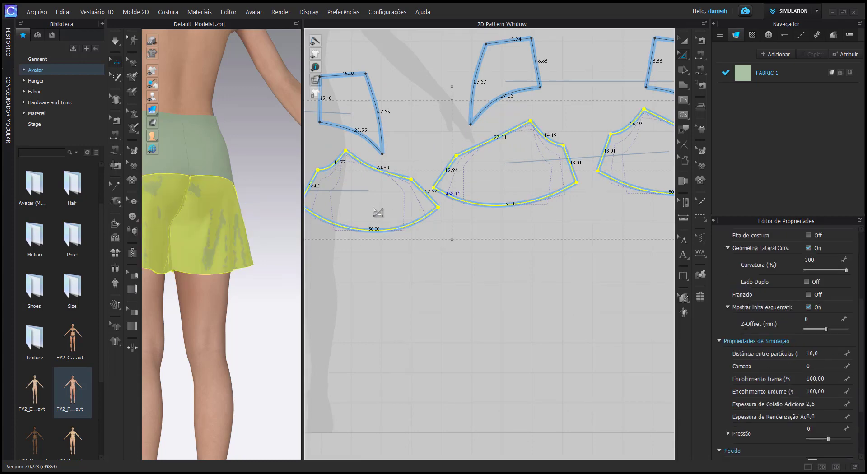
pyautogui.click(358, 252)
pyautogui.moveTo(417, 222); pyautogui.dragTo(482, 208, button='middle')
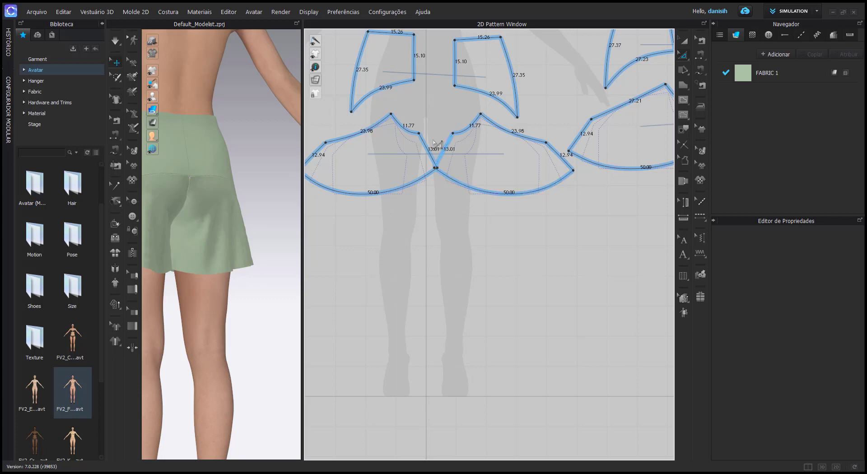
pyautogui.scroll(1, 419, 136)
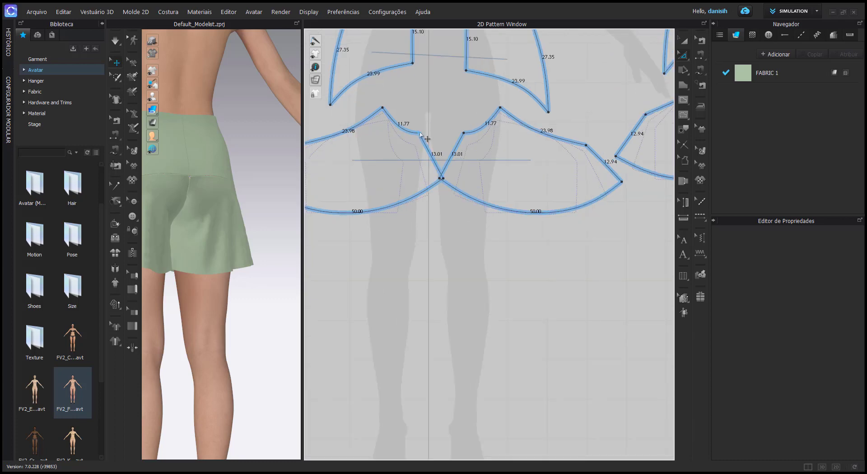
pyautogui.moveTo(422, 134); pyautogui.dragTo(423, 141)
pyautogui.rightClick(423, 141)
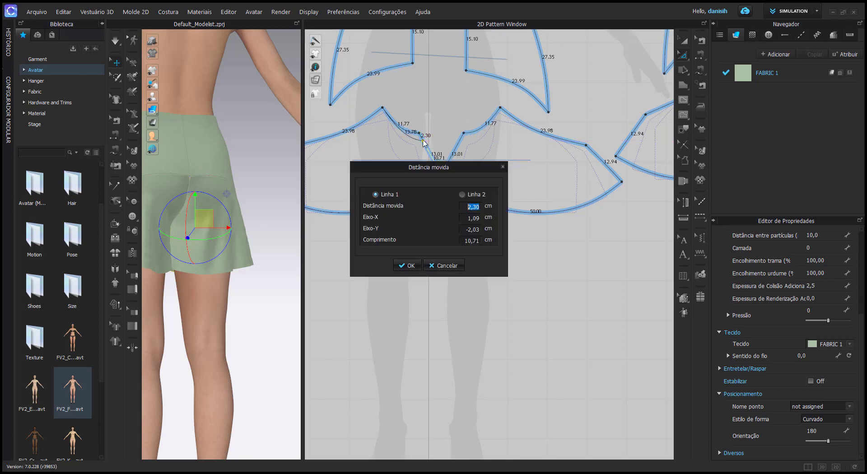
pyautogui.write('2')
pyautogui.press('Return')
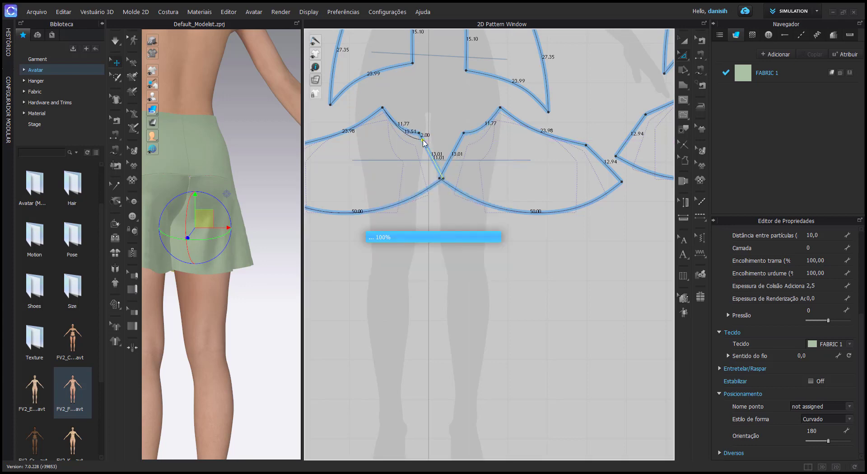
# Step: Lower the back panel's crotch corner by 2 cm, leaving edges of 15.84 and 11.01 cm
pyautogui.scroll(-3, 584, 199)
pyautogui.scroll(2, 523, 156)
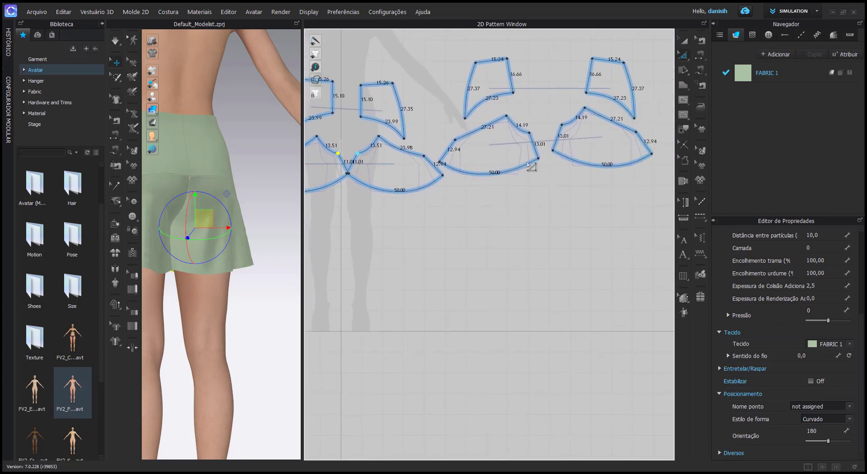
pyautogui.scroll(2, 553, 120)
pyautogui.moveTo(538, 101); pyautogui.dragTo(542, 110, button='right')
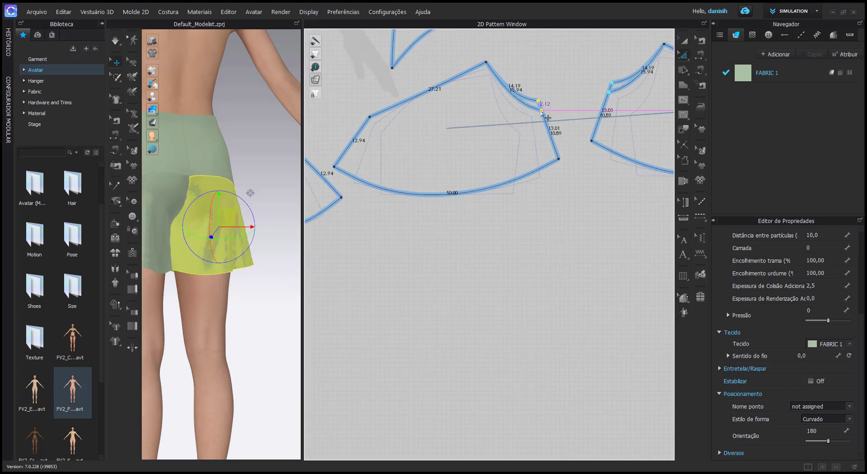
pyautogui.write('2')
pyautogui.press('Return')
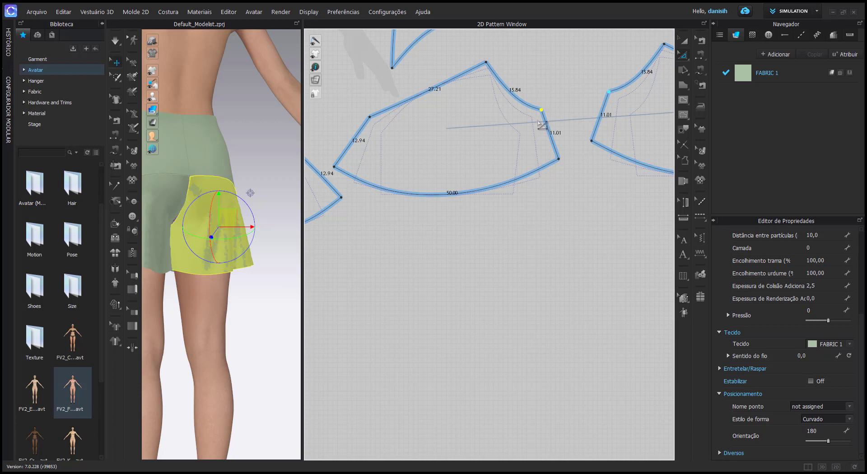
pyautogui.press('v')
pyautogui.moveTo(303, 181); pyautogui.dragTo(513, 181)
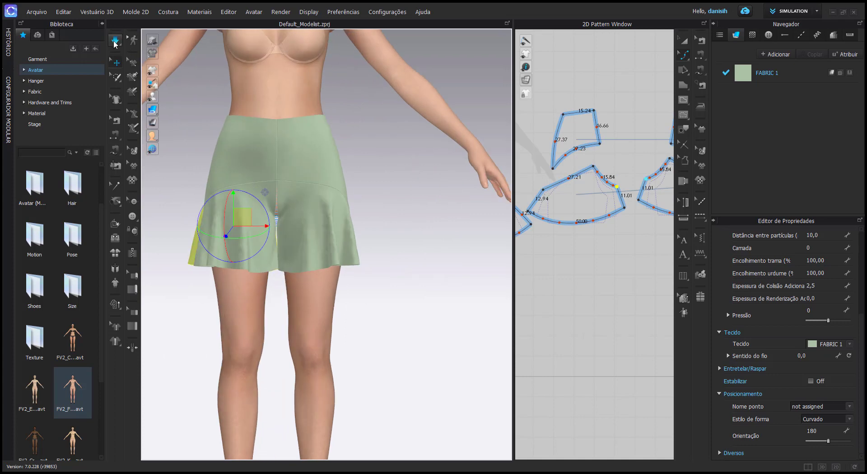
# Step: Run the simulation and check the front lower panels of the shorts
pyautogui.click(115, 41)
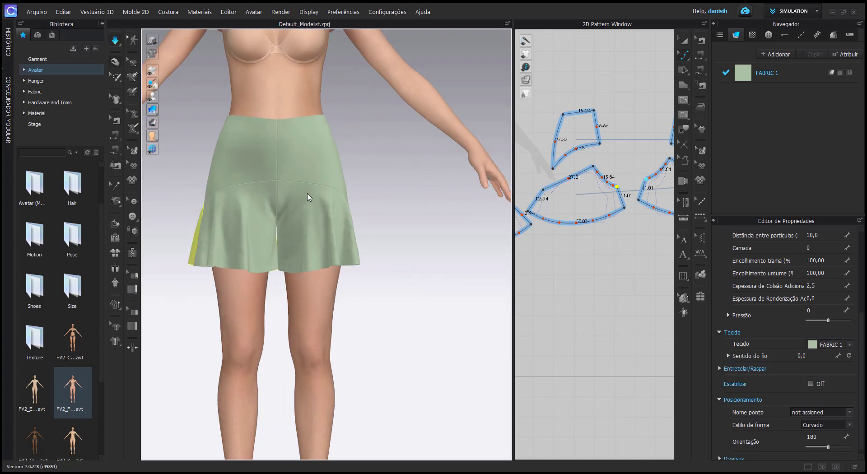
pyautogui.click(299, 221)
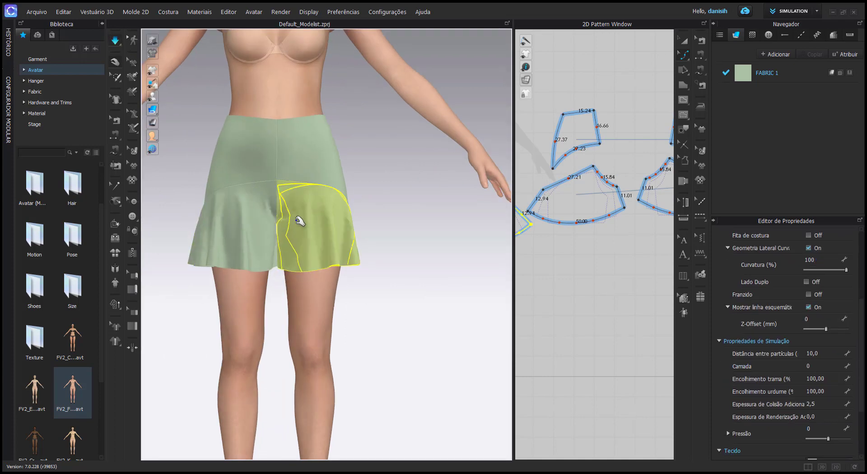
pyautogui.click(252, 218)
pyautogui.click(364, 188)
# Step: Inspect the back panels, then return to the front view presets 2 and 8
pyautogui.moveTo(364, 188); pyautogui.dragTo(207, 183, button='right')
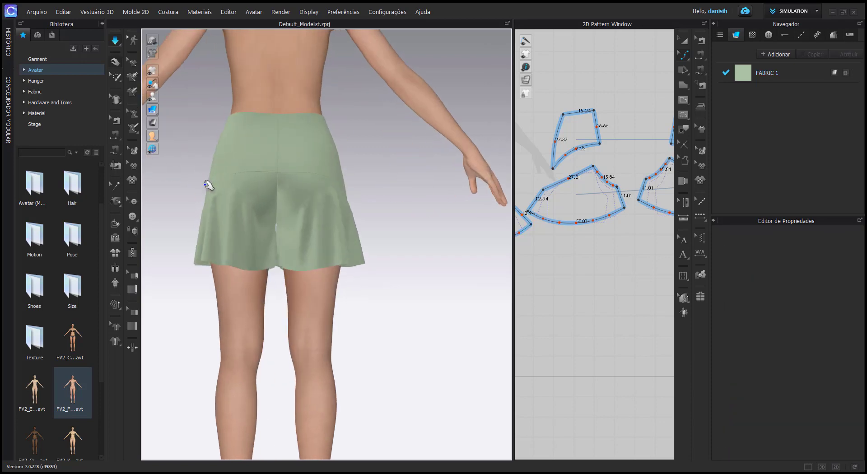
pyautogui.click(288, 215)
pyautogui.click(257, 218)
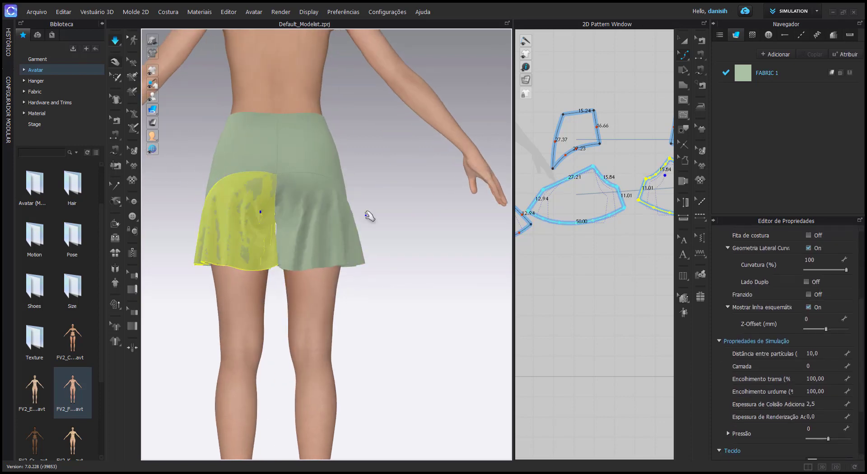
pyautogui.click(389, 217)
pyautogui.moveTo(363, 232); pyautogui.dragTo(509, 247, button='right')
pyautogui.press('2')
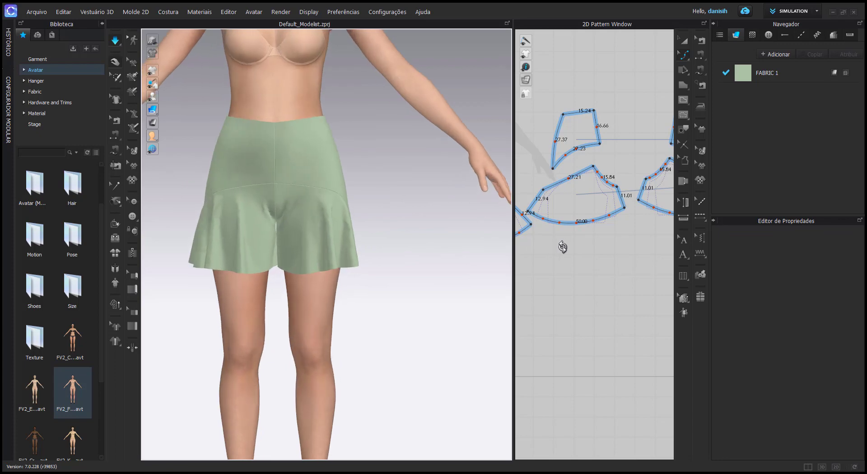
pyautogui.press('8')
pyautogui.scroll(3, 352, 209)
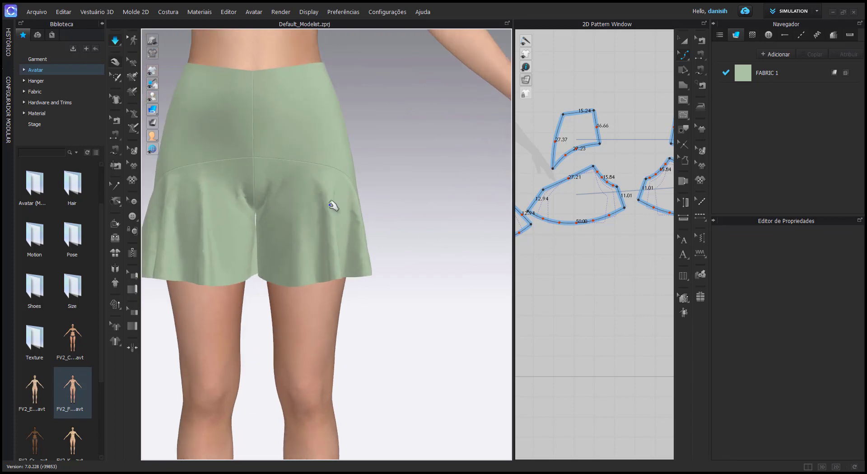
# Step: Reshape the back panel's side curve so that edge measures 16.62 cm
pyautogui.moveTo(507, 223); pyautogui.dragTo(405, 223)
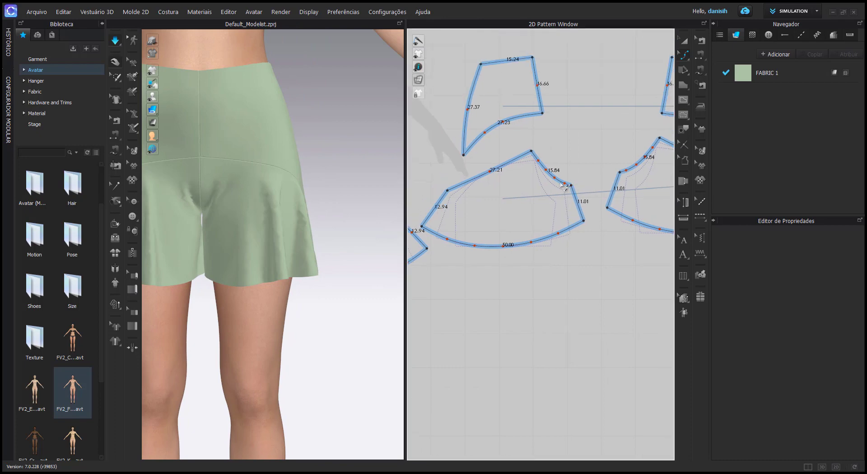
pyautogui.click(563, 185)
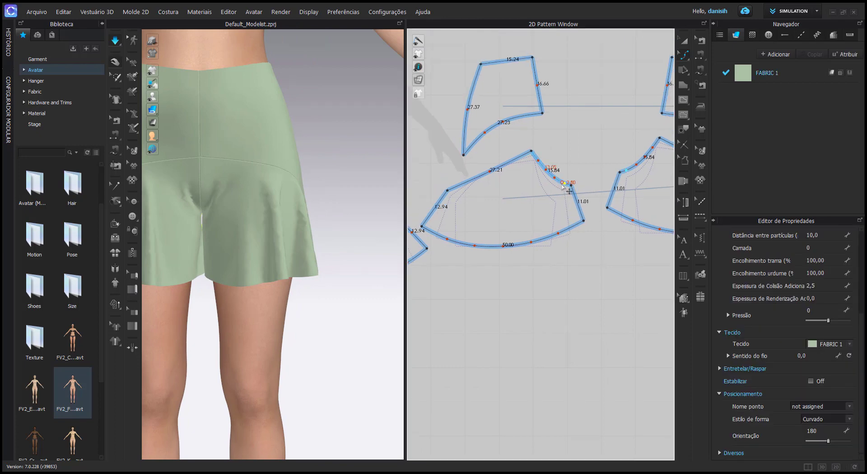
pyautogui.moveTo(562, 185); pyautogui.dragTo(545, 172)
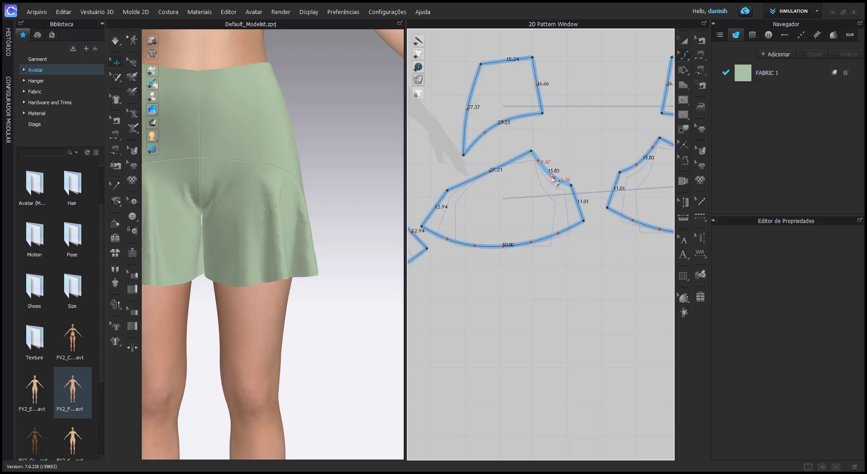
pyautogui.moveTo(539, 164); pyautogui.dragTo(550, 181)
pyautogui.click(555, 180)
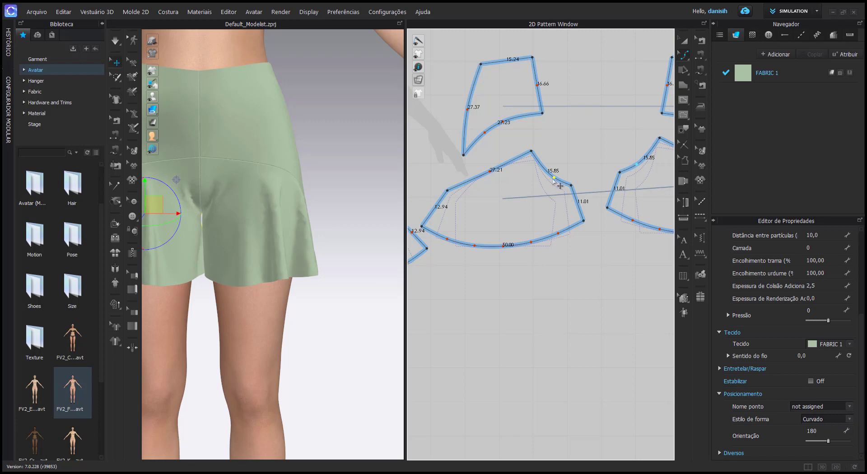
pyautogui.moveTo(553, 181); pyautogui.dragTo(552, 184)
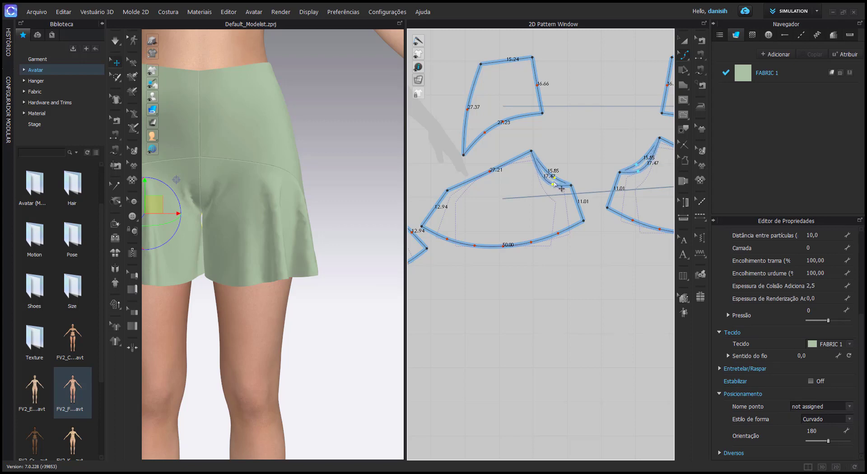
pyautogui.press('Up')
pyautogui.press('Up')
pyautogui.press('Up')
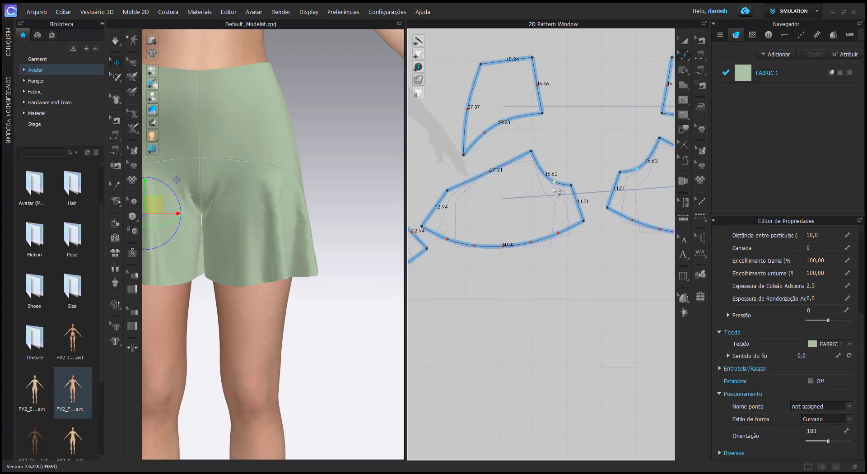
# Step: Reshape the front panel's crotch curve from 13.53 to 14.93 cm
pyautogui.scroll(-3, 497, 192)
pyautogui.scroll(-3, 497, 192)
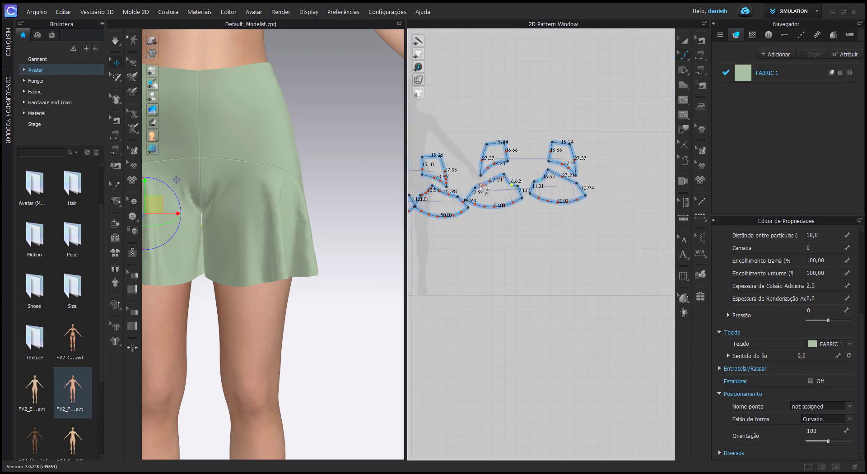
pyautogui.scroll(5, 545, 186)
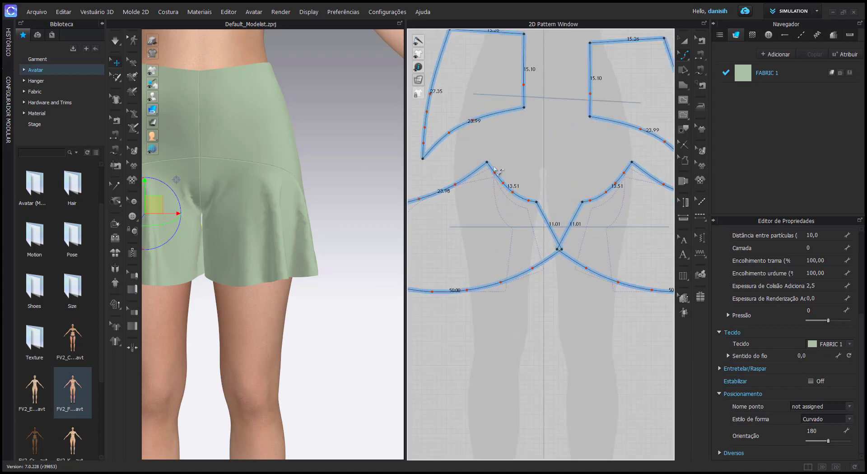
pyautogui.click(523, 205)
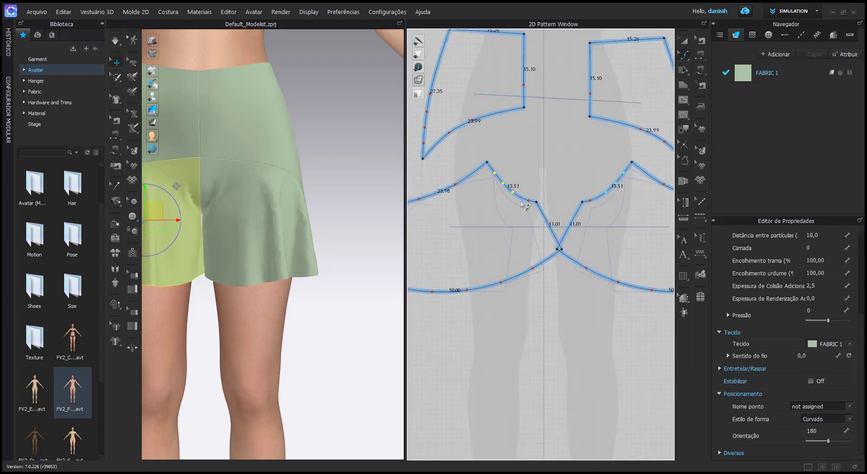
pyautogui.moveTo(525, 203); pyautogui.dragTo(524, 204)
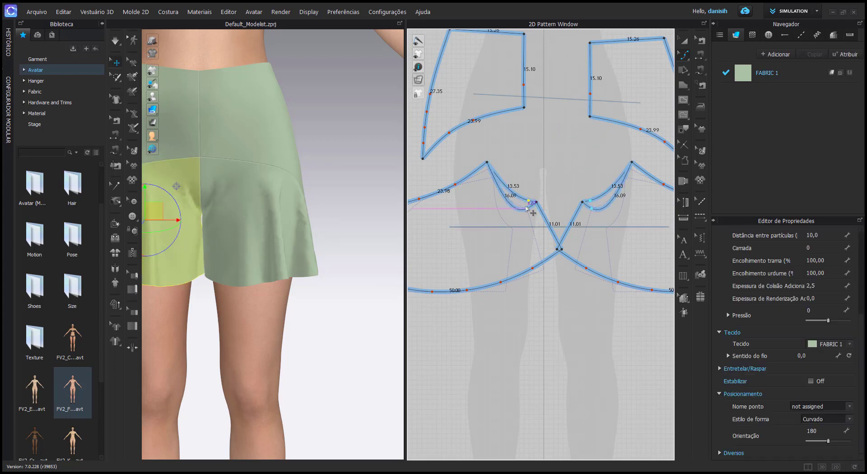
pyautogui.scroll(3, 525, 205)
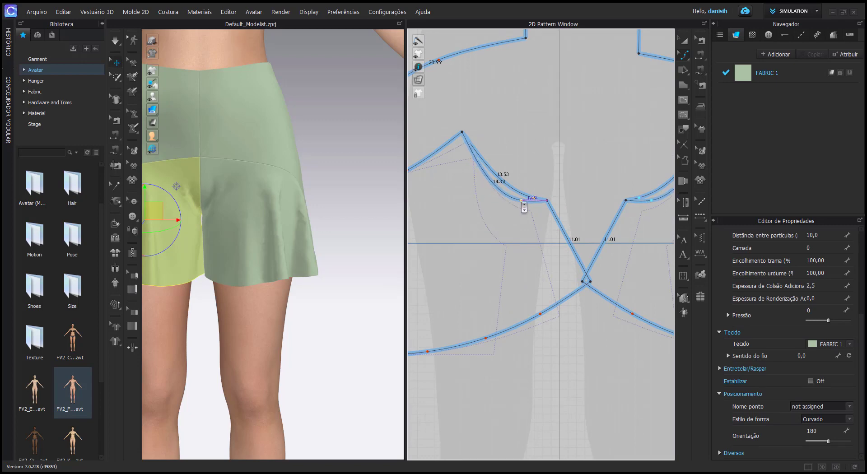
pyautogui.moveTo(522, 206); pyautogui.dragTo(523, 205)
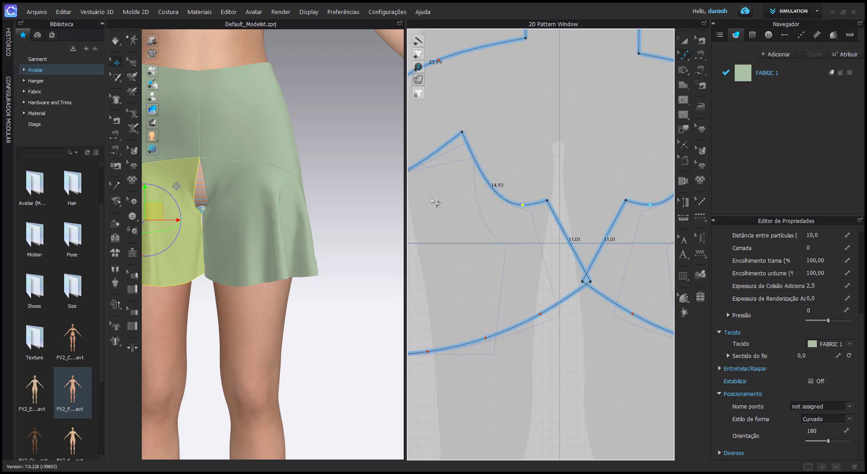
pyautogui.click(216, 109)
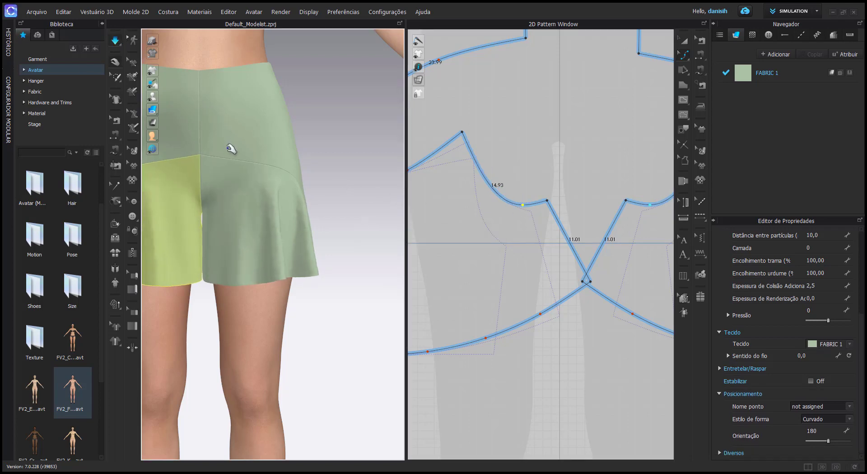
# Step: Orbit the 3D view and look over the left and right back pieces
pyautogui.moveTo(283, 166)
pyautogui.mouseDown(button='right')
pyautogui.moveTo(332, 178)
pyautogui.moveTo(274, 174)
pyautogui.moveTo(315, 188)
pyautogui.moveTo(276, 193)
pyautogui.mouseUp(button='right')
pyautogui.click(291, 212)
pyautogui.click(253, 198)
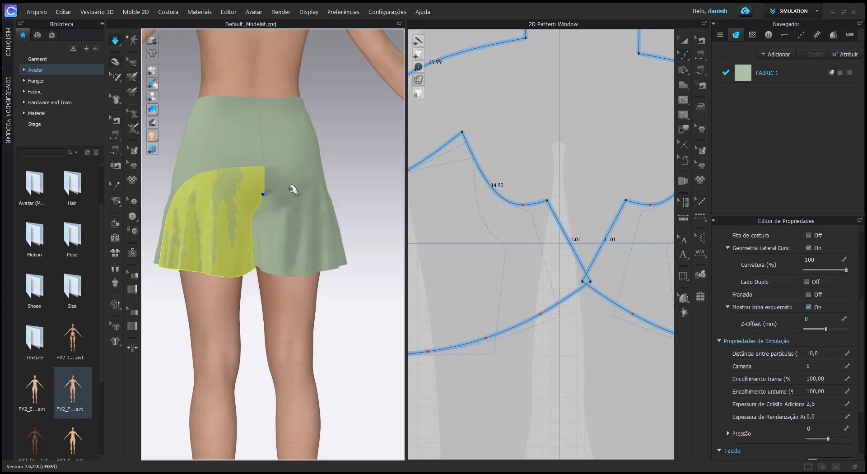
pyautogui.click(378, 168)
# Step: Rotate around the shorts and open the Render window via Render > Render
pyautogui.moveTo(377, 168)
pyautogui.mouseDown(button='right')
pyautogui.moveTo(308, 170)
pyautogui.moveTo(553, 175)
pyautogui.mouseUp(button='right')
pyautogui.scroll(-3, 321, 174)
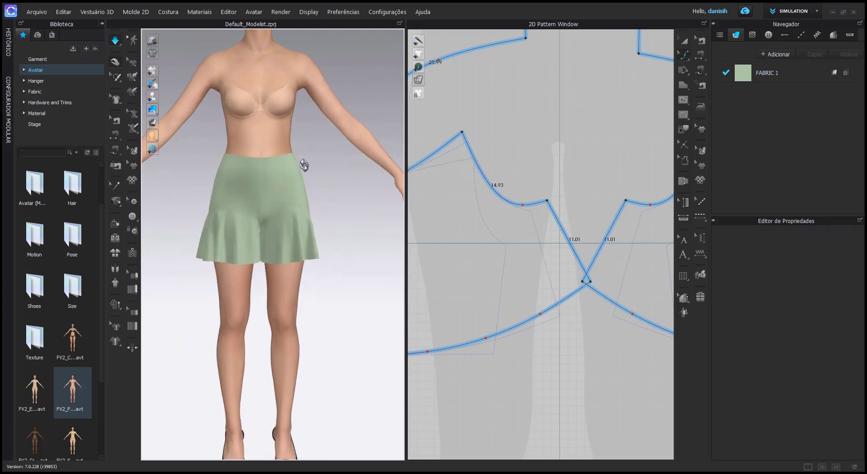
pyautogui.scroll(3, 270, 169)
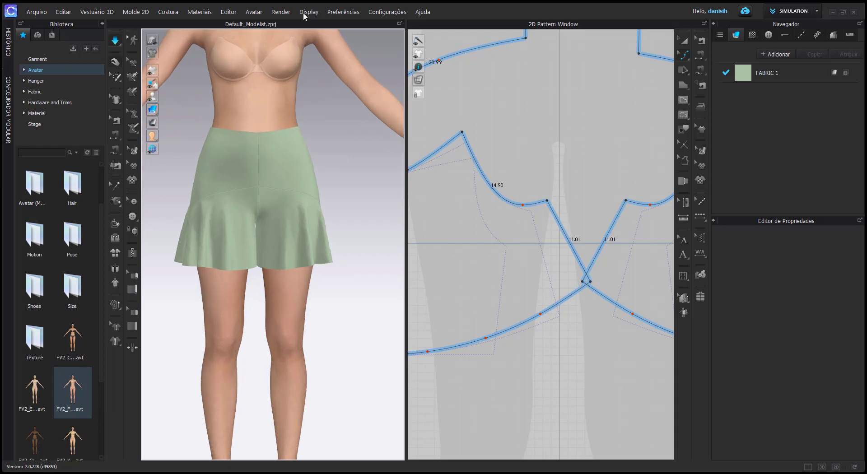
pyautogui.click(280, 12)
pyautogui.click(286, 22)
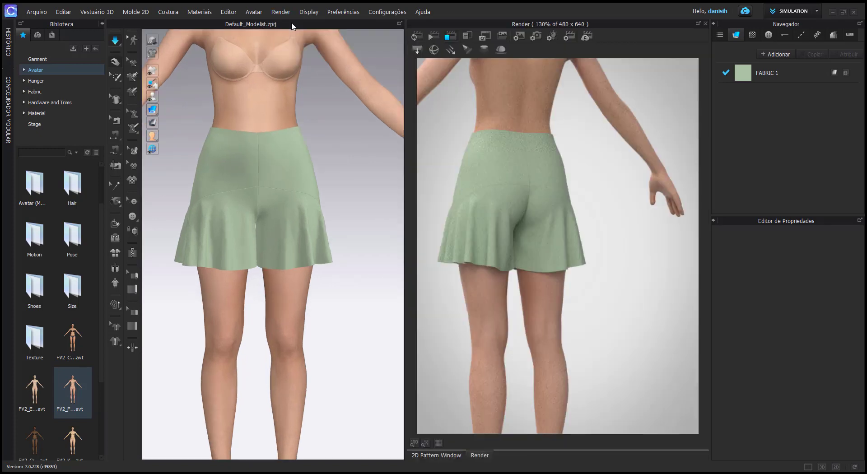
# Step: Turn the simulation off and start a live render of the shorts from the front
pyautogui.click(417, 39)
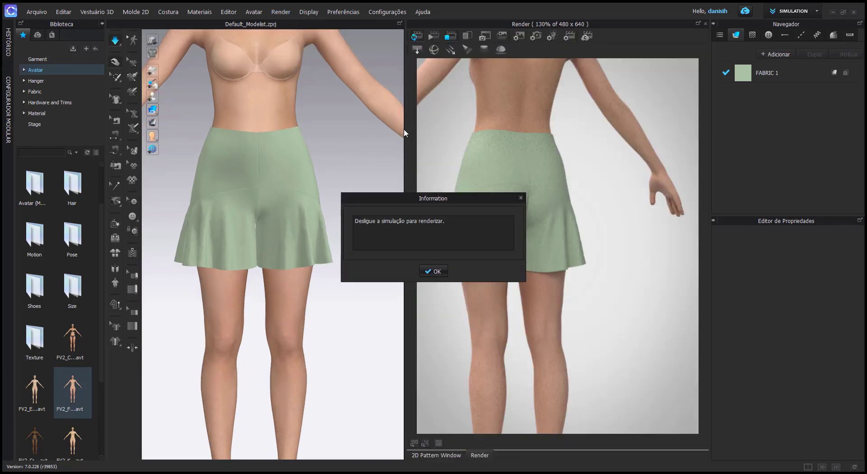
pyautogui.click(436, 270)
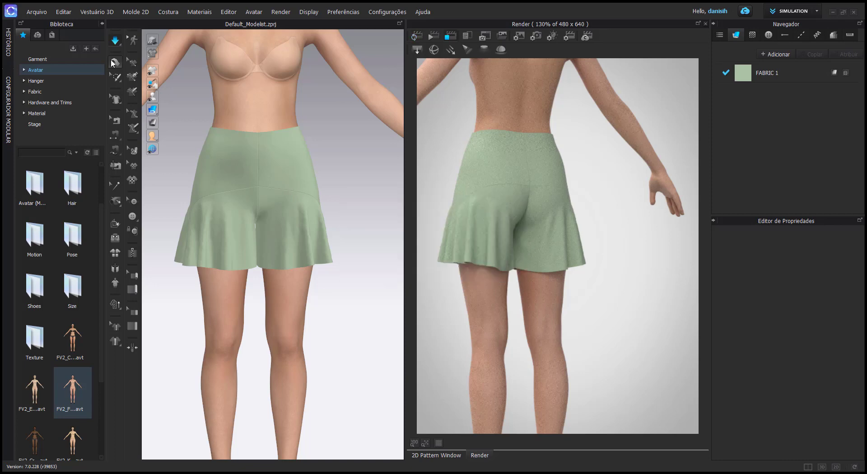
pyautogui.click(117, 39)
pyautogui.click(415, 37)
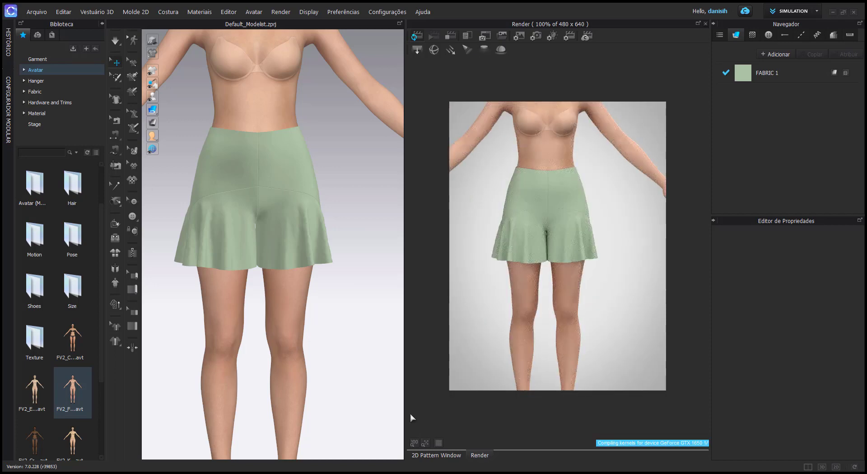
# Step: Render the shorts from side-profile, back and rear-side angles
pyautogui.scroll(2, 497, 338)
pyautogui.scroll(2, 527, 235)
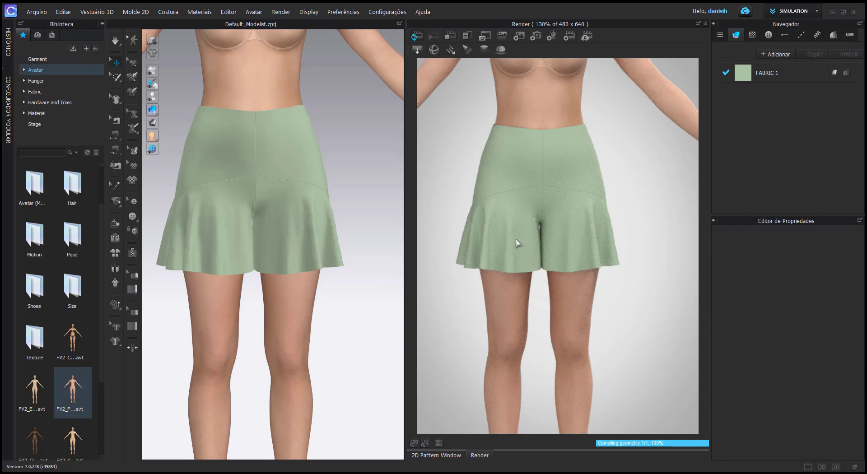
pyautogui.moveTo(515, 239); pyautogui.dragTo(623, 251, button='right')
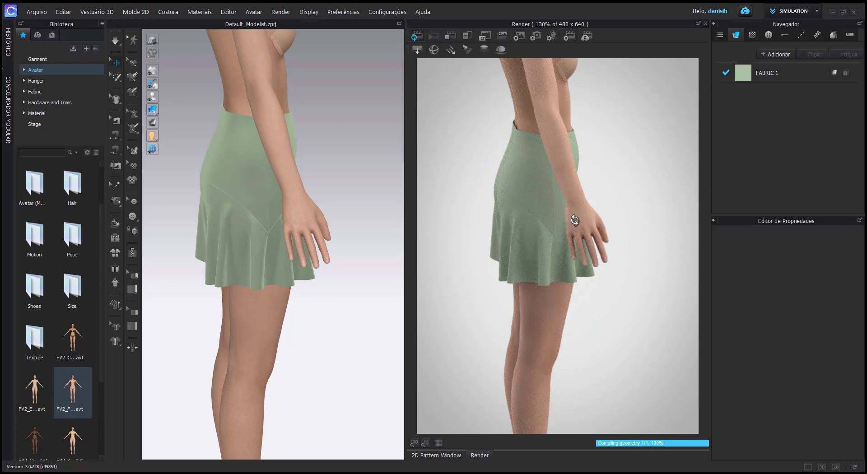
pyautogui.moveTo(574, 220); pyautogui.dragTo(673, 209, button='right')
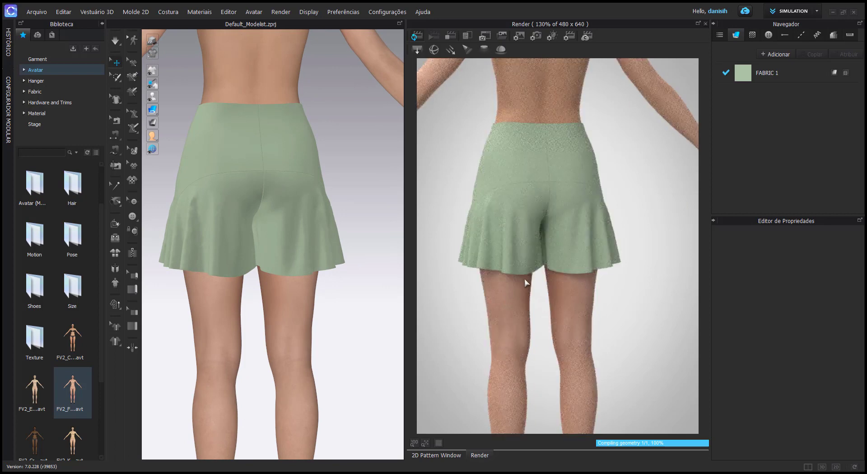
pyautogui.moveTo(586, 308); pyautogui.dragTo(545, 307, button='right')
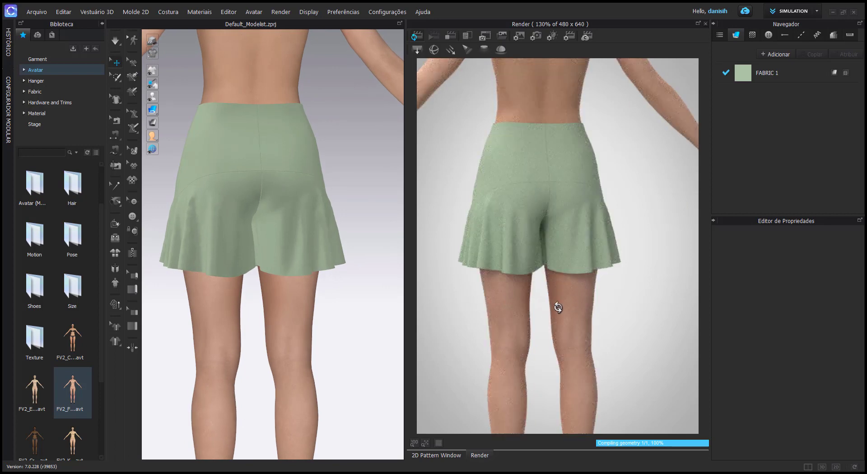
pyautogui.scroll(3, 580, 257)
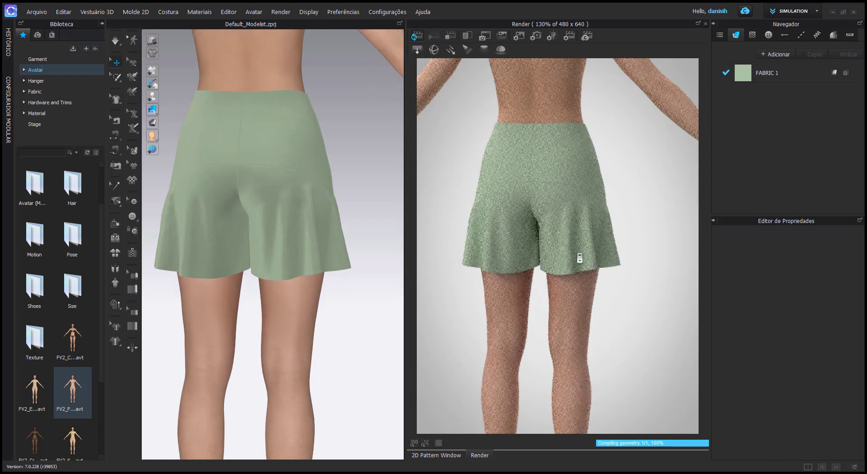
pyautogui.moveTo(590, 253); pyautogui.dragTo(601, 289, button='right')
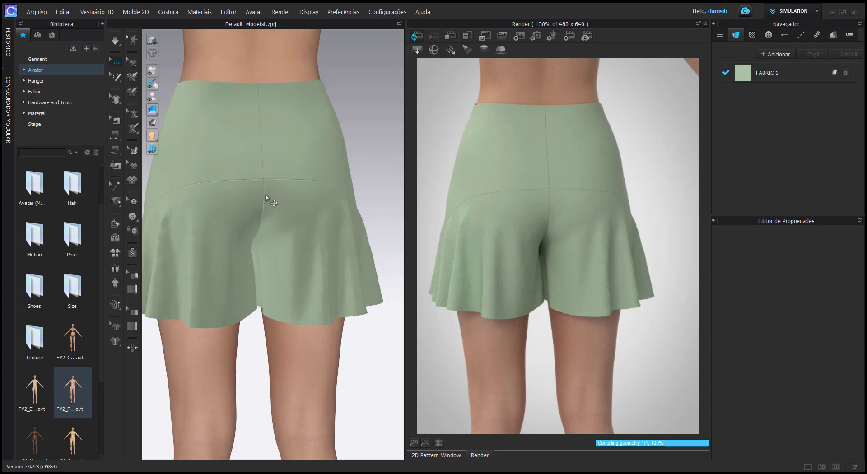
pyautogui.moveTo(270, 183); pyautogui.dragTo(348, 193, button='right')
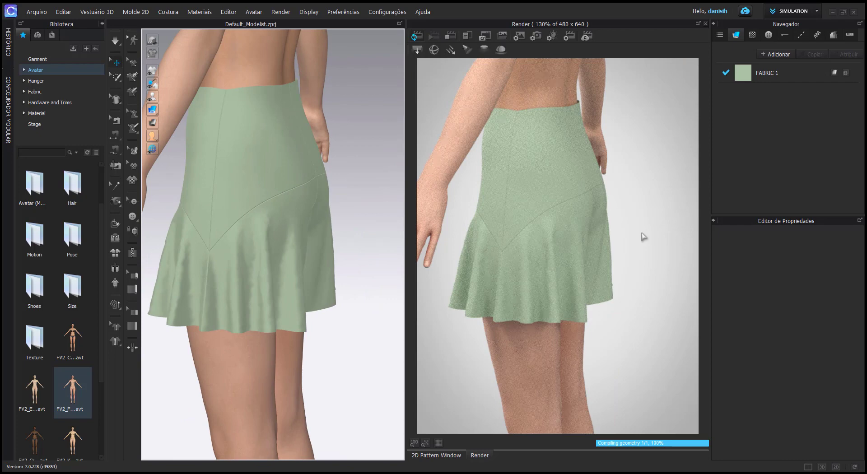
# Step: Return to the straight front view and stop the live render once clean
pyautogui.press('2')
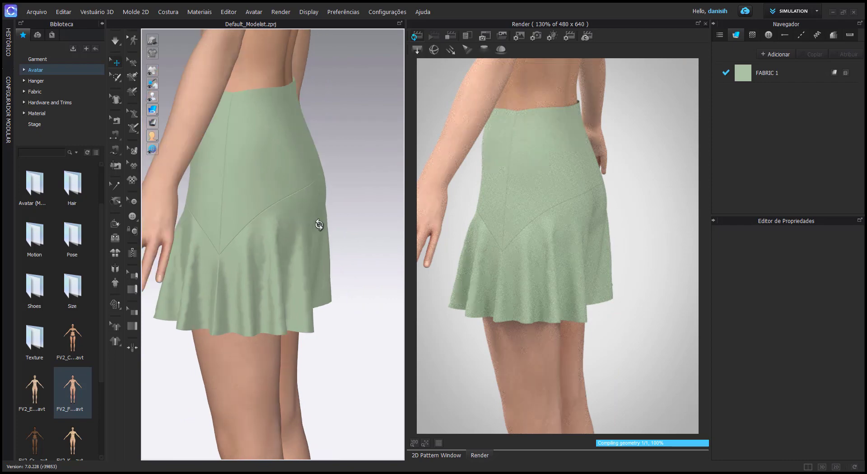
pyautogui.scroll(-1, 348, 222)
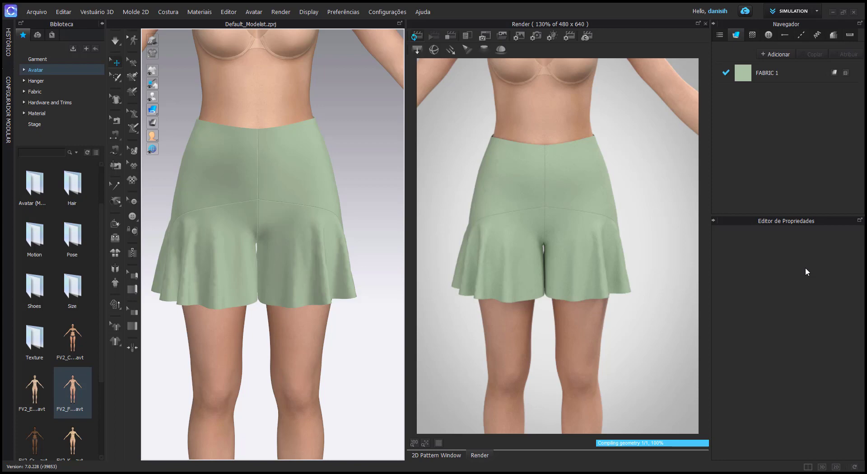
pyautogui.click(448, 32)
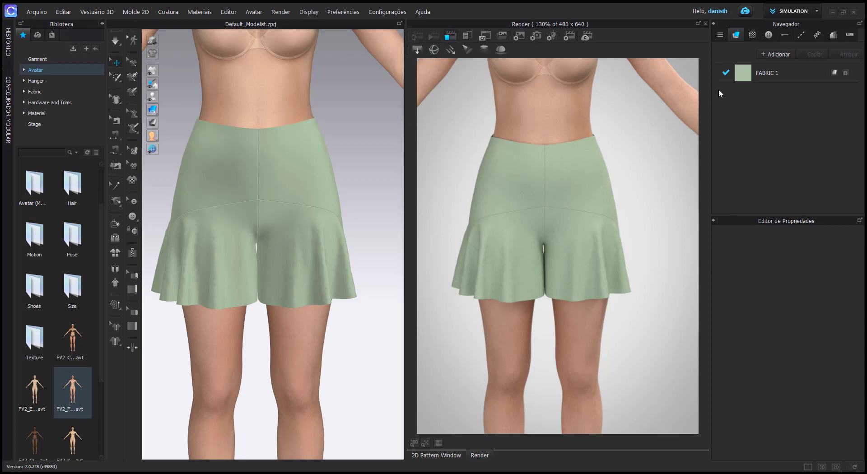
# Step: Close the Render window and load image 4100 as Print 1 on the fabric
pyautogui.click(705, 23)
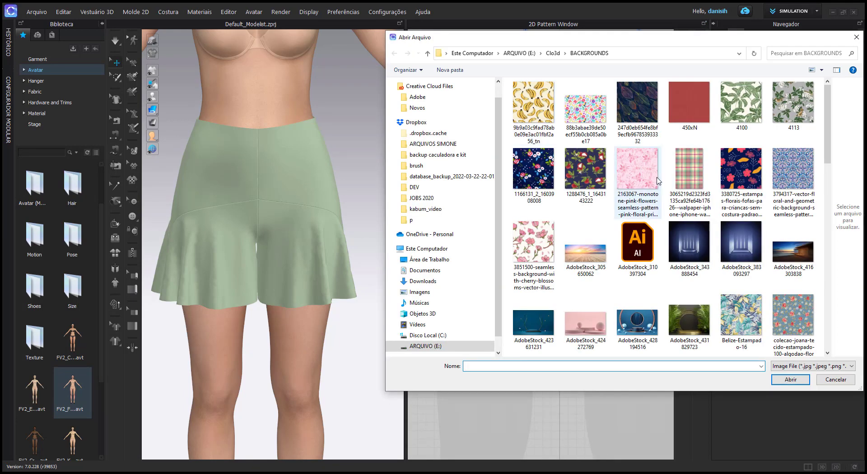
pyautogui.click(741, 103)
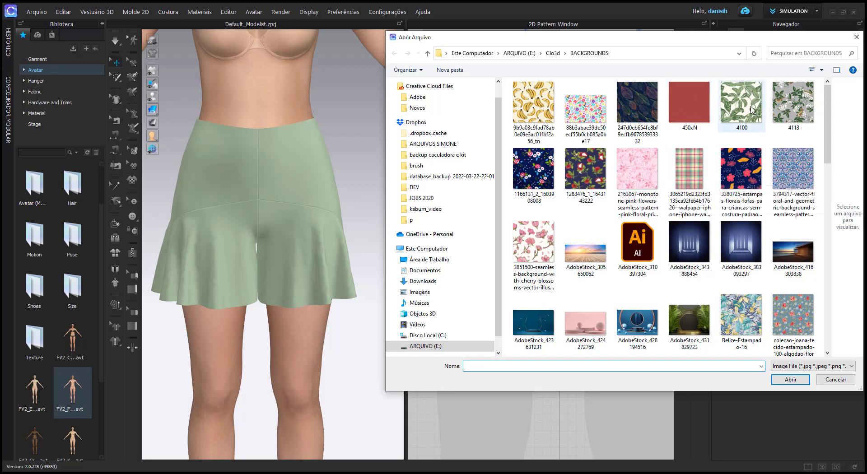
pyautogui.click(790, 379)
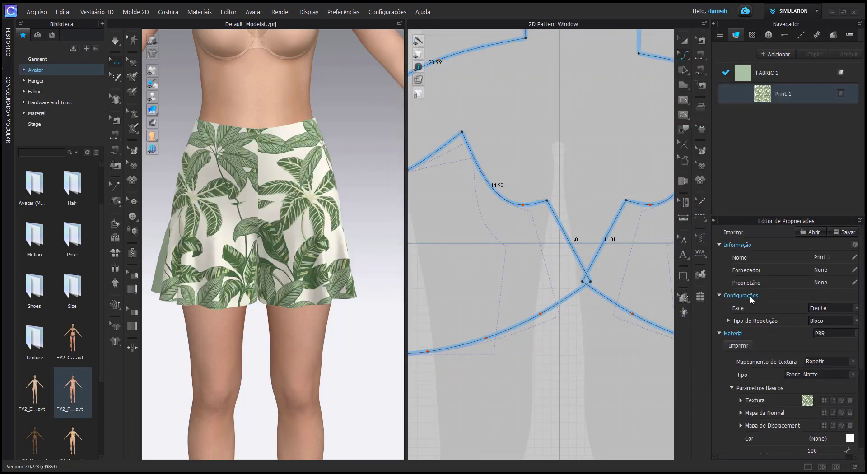
# Step: Set Print 1's Face to Ambos, check both sides, and open its Texture Editor
pyautogui.click(857, 310)
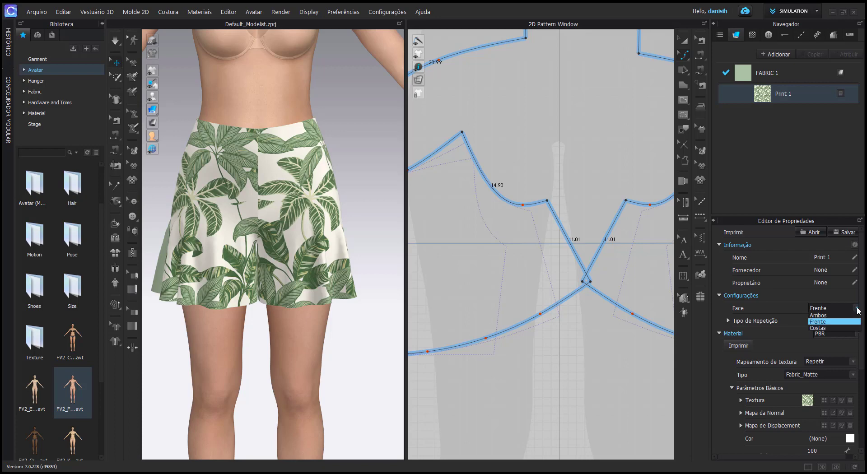
pyautogui.click(832, 315)
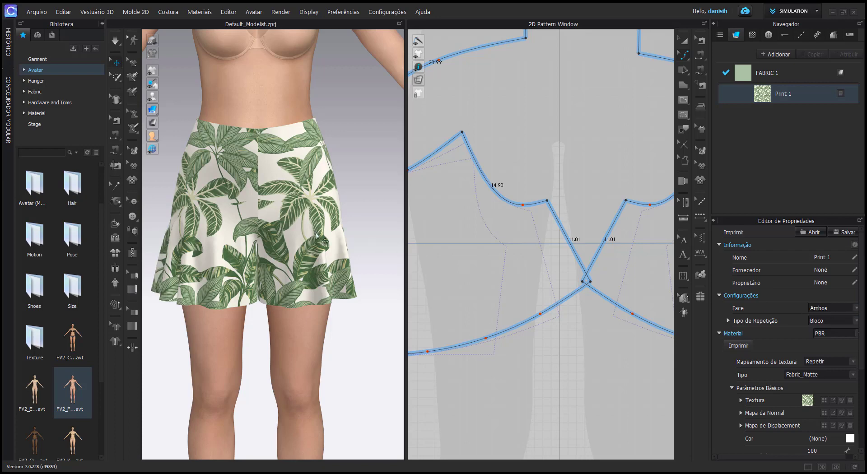
pyautogui.moveTo(321, 239); pyautogui.dragTo(491, 229, button='right')
pyautogui.moveTo(397, 221); pyautogui.dragTo(286, 220, button='right')
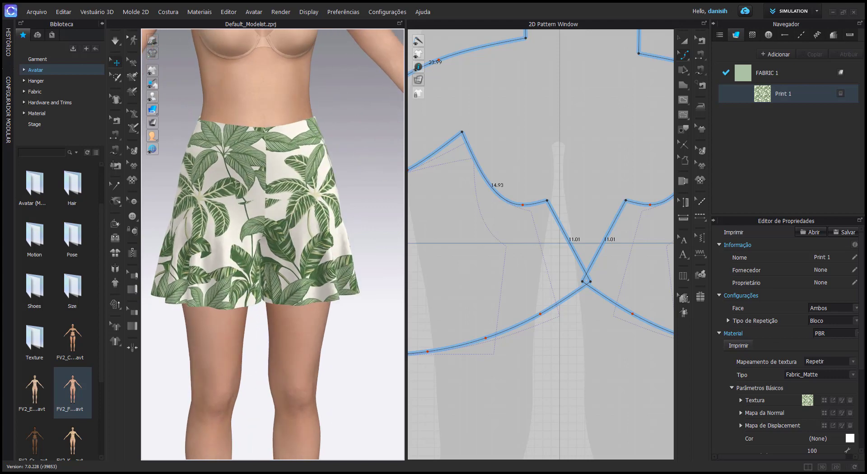
pyautogui.click(841, 401)
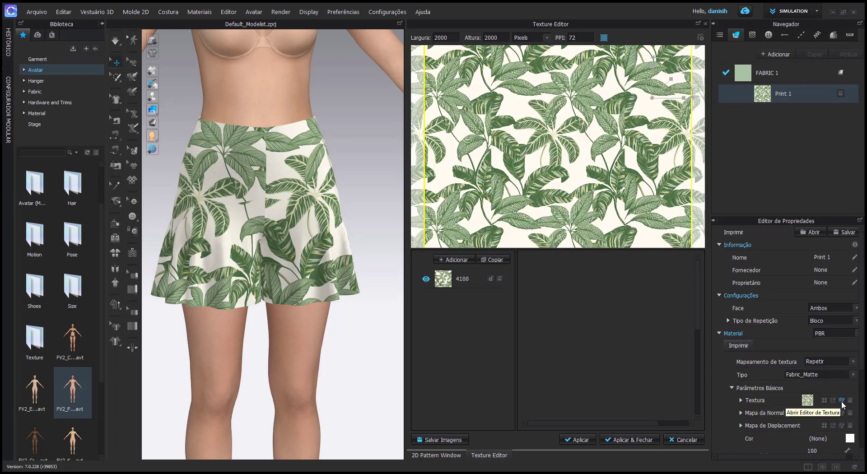
# Step: Enable Troca de cor on layer 4100 with Número 3 and select a Subcor swatch
pyautogui.click(442, 280)
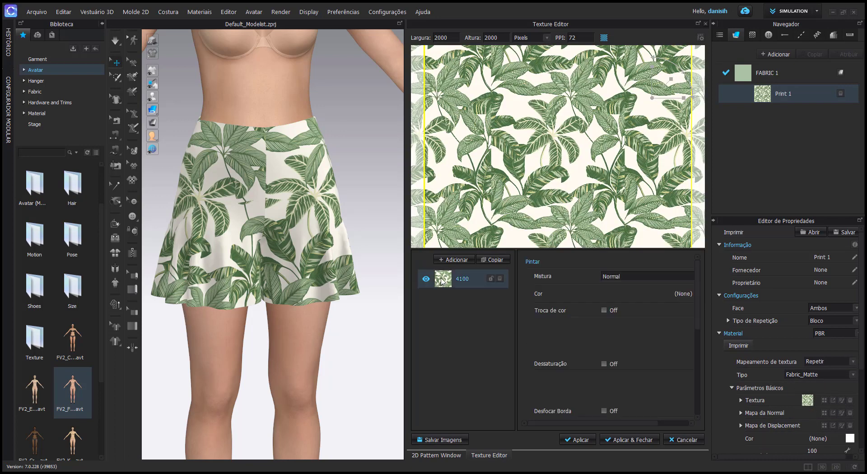
pyautogui.click(604, 310)
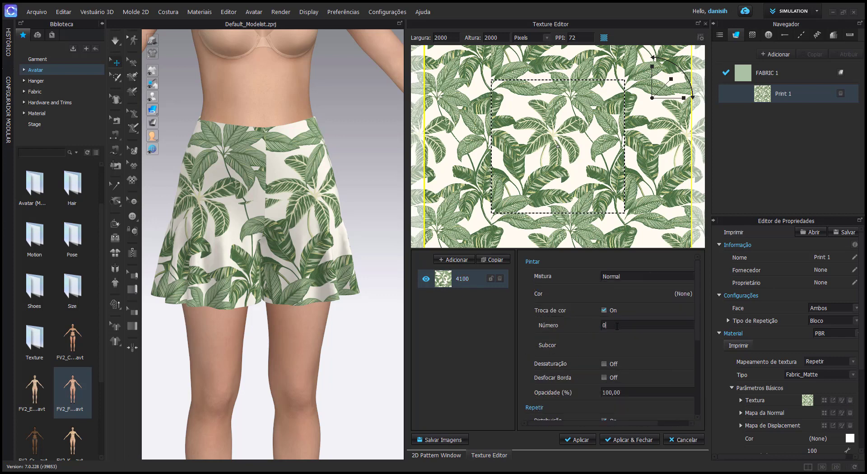
pyautogui.press('BackSpace')
pyautogui.write('3')
pyautogui.click(609, 345)
# Step: Set the first subcolour to the teal YKK swatch 0089A0 and confirm
pyautogui.doubleClick(609, 344)
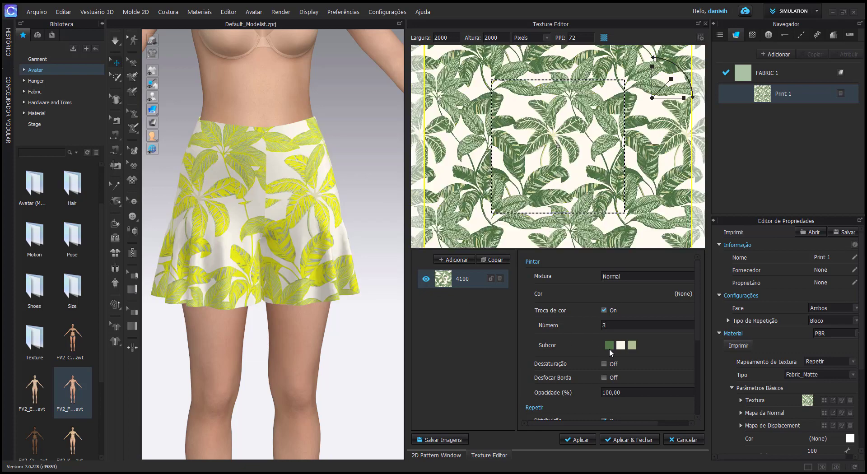
pyautogui.click(427, 270)
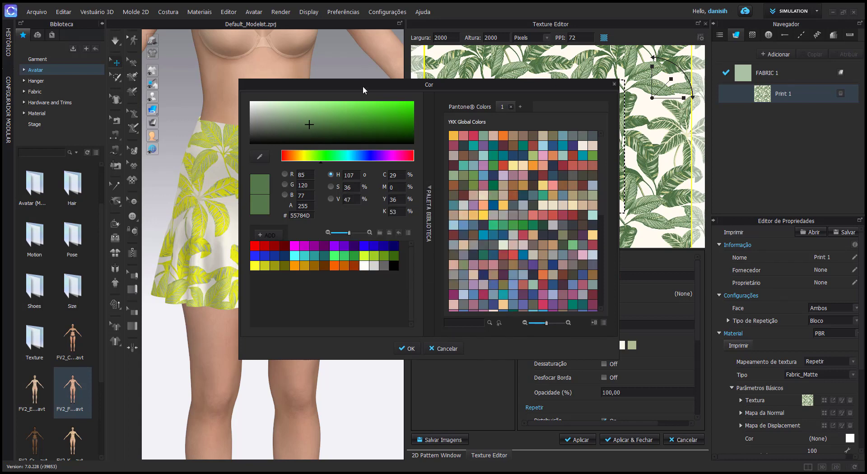
pyautogui.moveTo(366, 85); pyautogui.dragTo(574, 175)
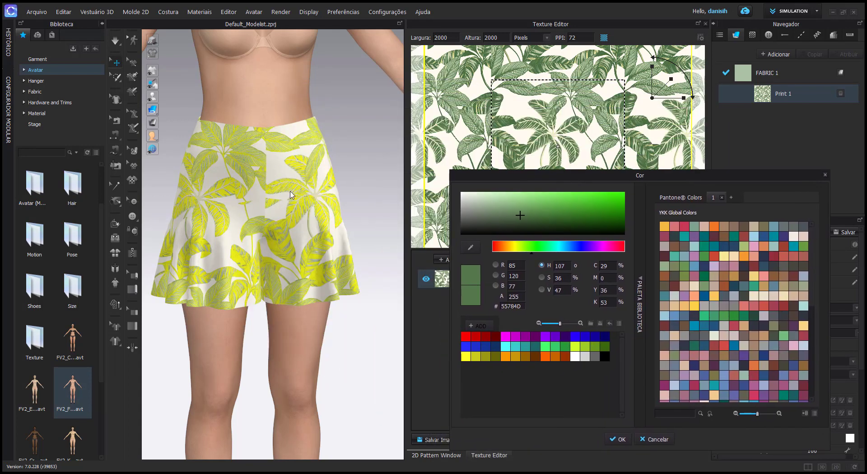
pyautogui.click(774, 238)
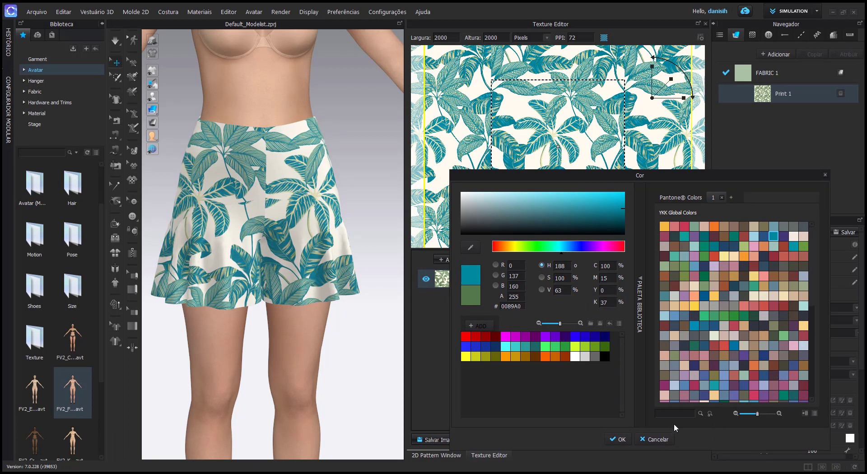
pyautogui.moveTo(719, 178); pyautogui.dragTo(726, 122)
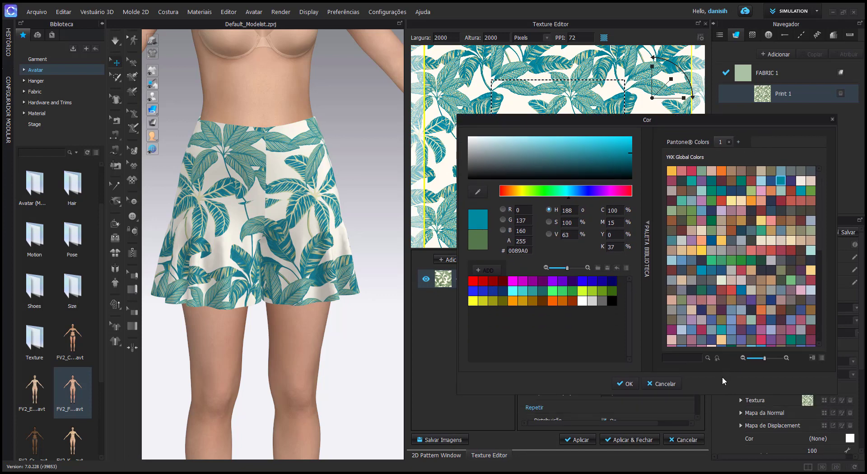
pyautogui.click(629, 383)
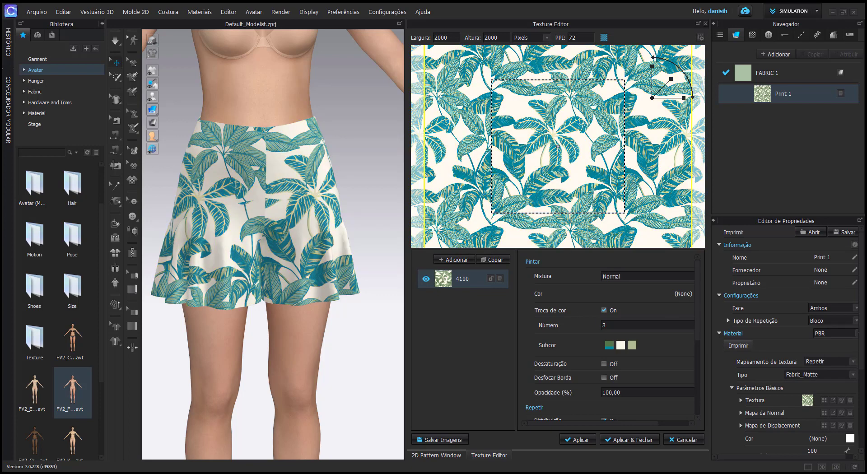
# Step: Set the print's second leaf colour to green 479D4A from YKK Global Colors, after briefly trying teal
pyautogui.click(631, 345)
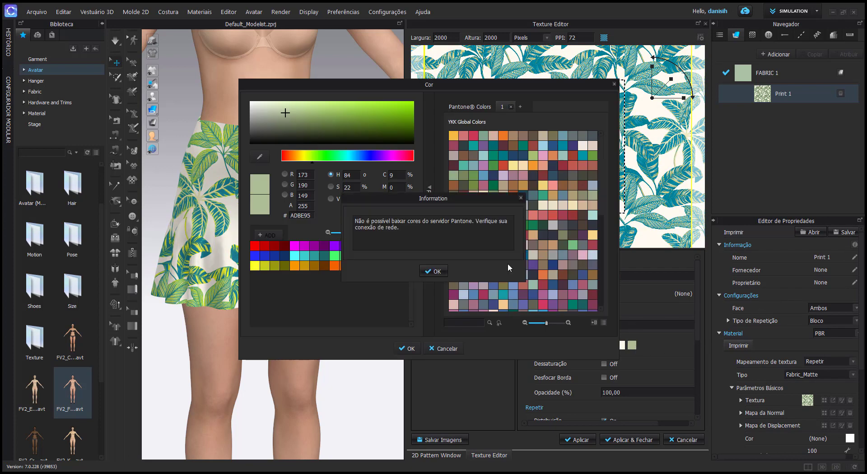
pyautogui.click(435, 274)
pyautogui.click(474, 145)
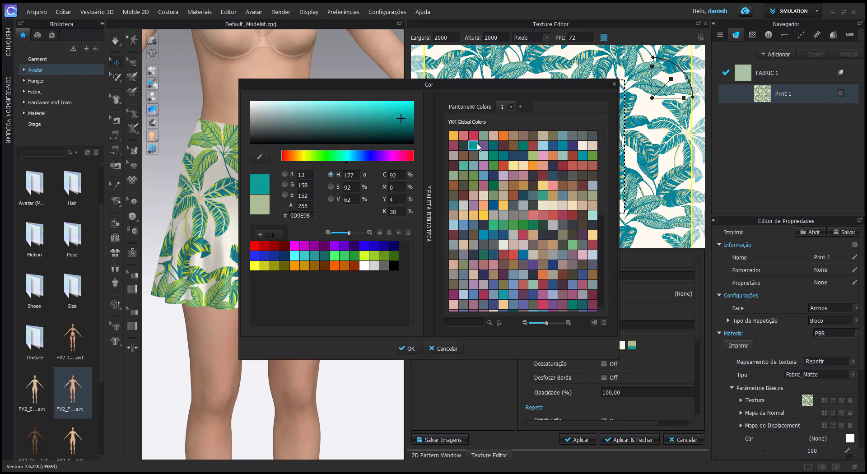
pyautogui.moveTo(479, 85); pyautogui.dragTo(698, 98)
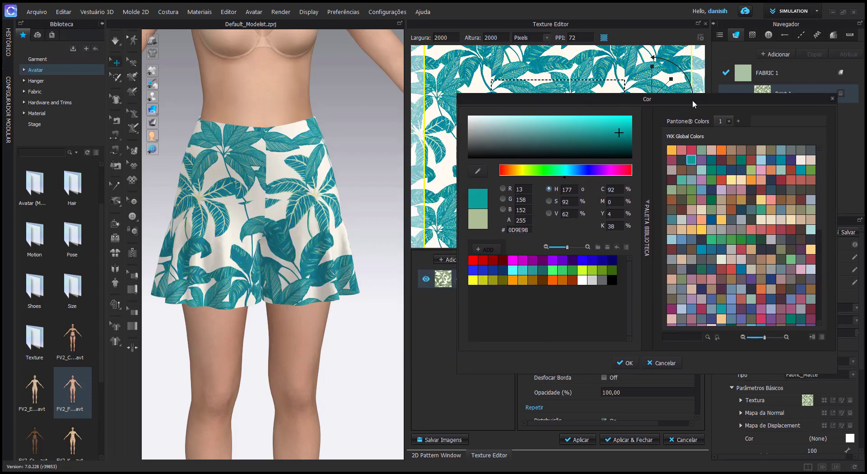
pyautogui.click(731, 239)
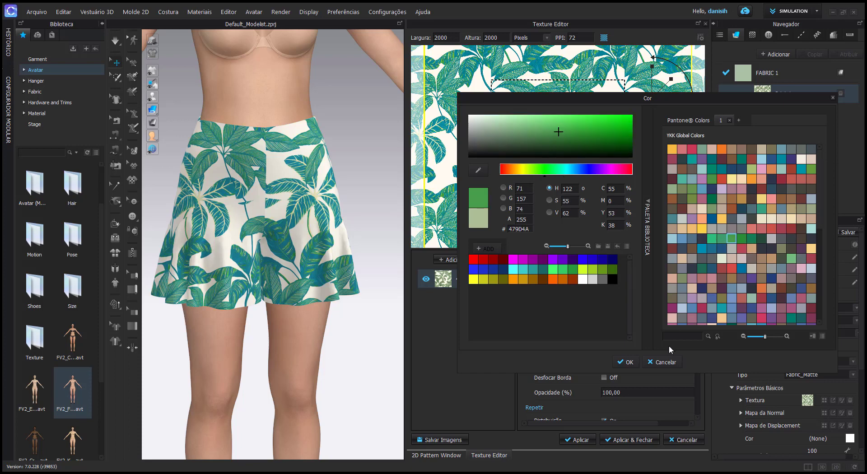
pyautogui.click(618, 363)
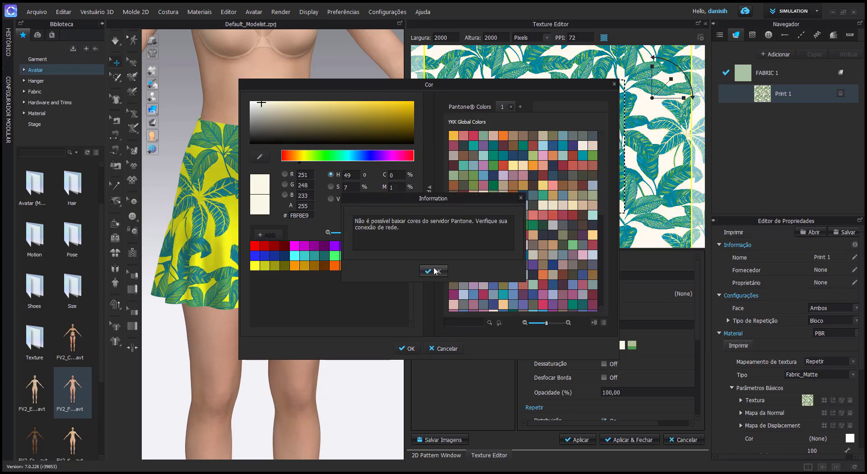
# Step: Preview yellow F5BC41, F7C75D, pinkish grey and pink DFB2C5 as the background colour
pyautogui.click(435, 270)
pyautogui.moveTo(501, 86); pyautogui.dragTo(714, 88)
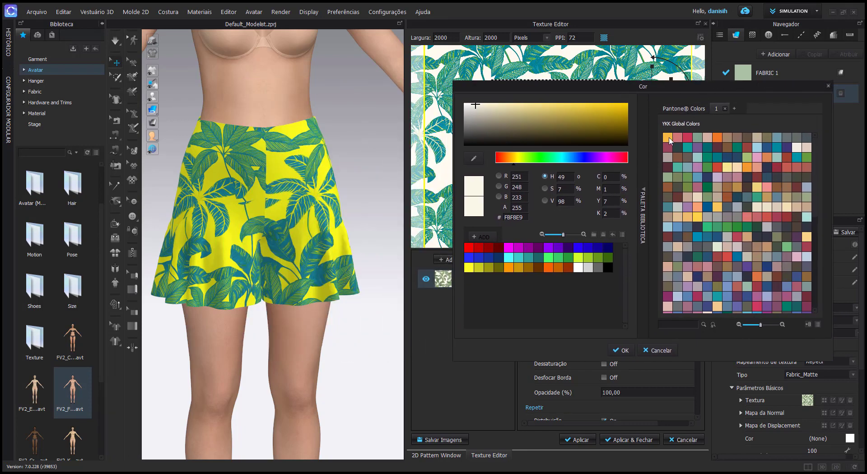
pyautogui.click(669, 138)
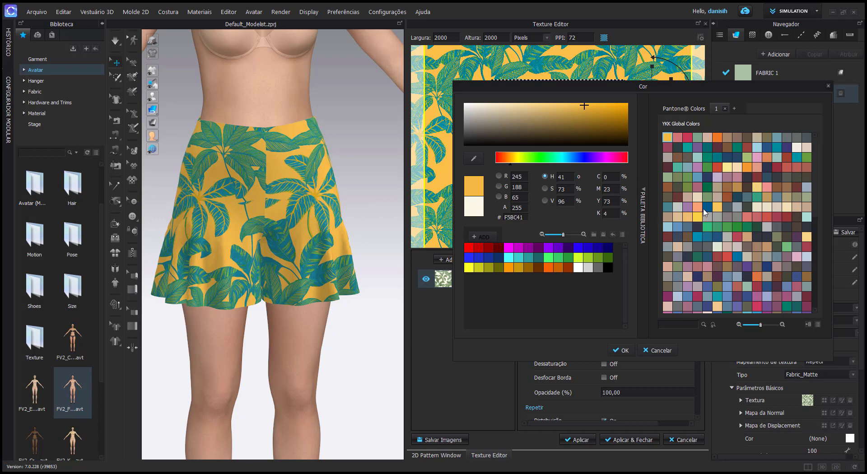
pyautogui.click(717, 207)
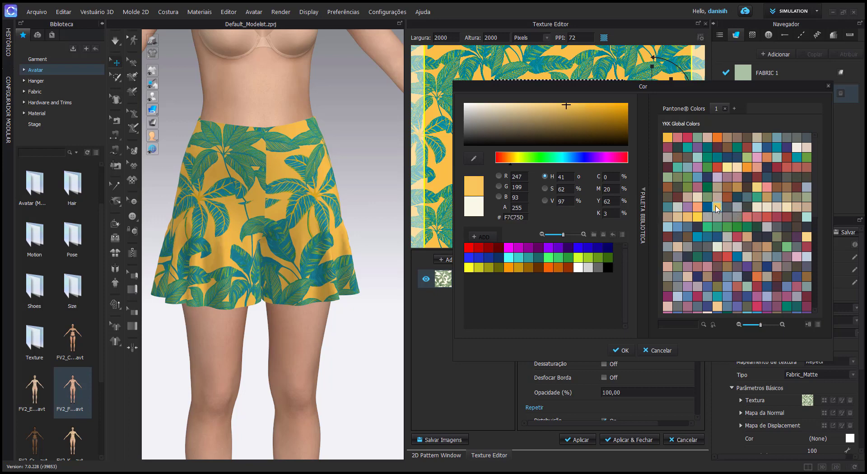
pyautogui.click(736, 249)
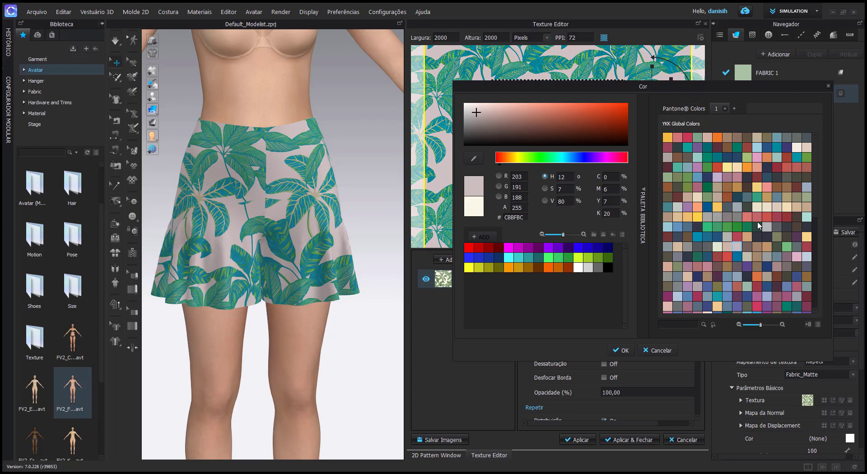
pyautogui.click(796, 256)
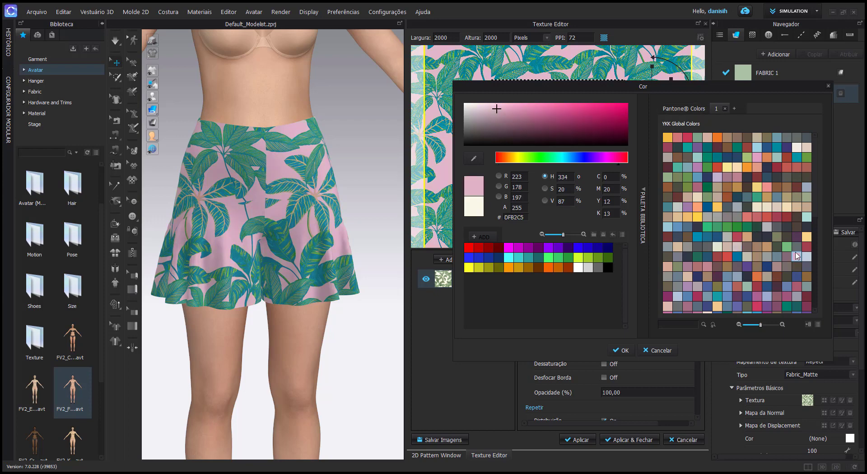
# Step: Preview cream EFE1CB, yellows DDEE60 and F1F265, and red BE2E35, then cancel to keep the original cream
pyautogui.scroll(-1, 722, 305)
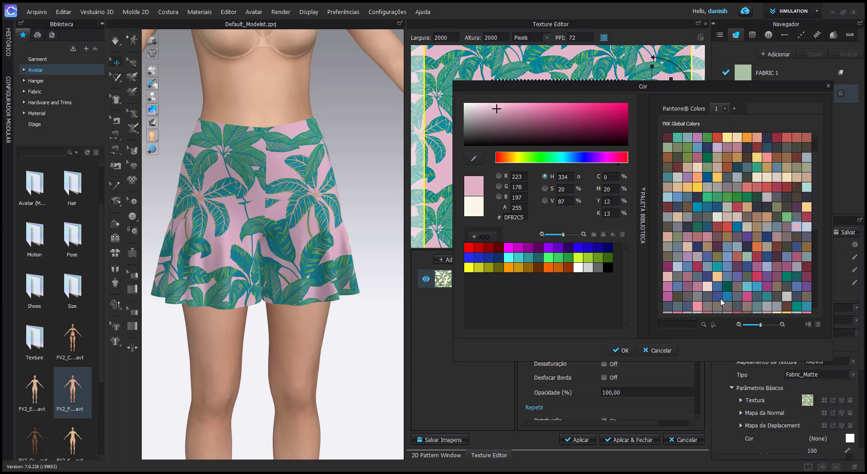
pyautogui.scroll(-2, 721, 301)
pyautogui.scroll(-2, 740, 295)
pyautogui.click(780, 288)
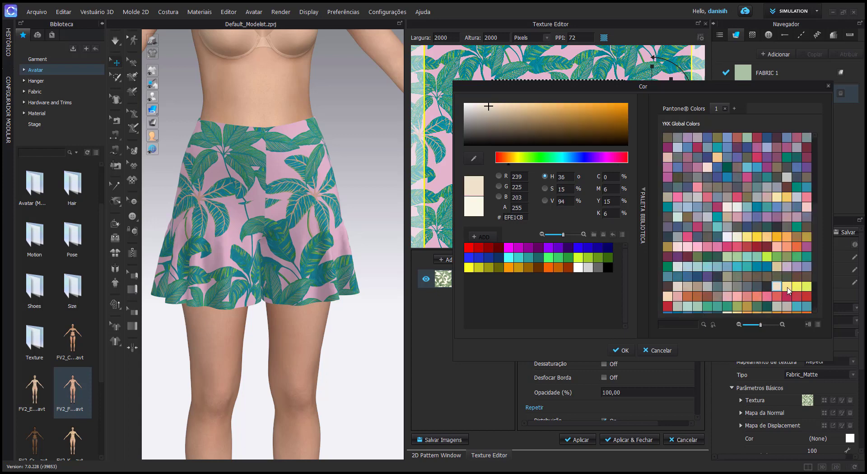
pyautogui.click(789, 292)
pyautogui.click(804, 292)
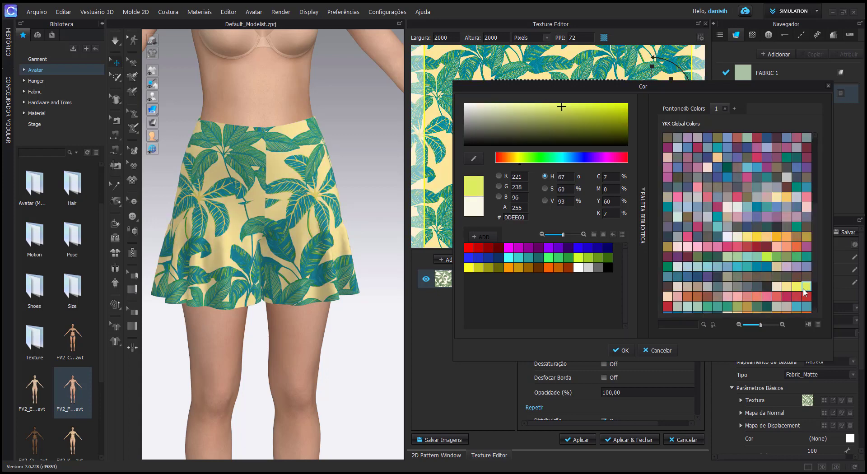
pyautogui.click(796, 288)
pyautogui.click(668, 306)
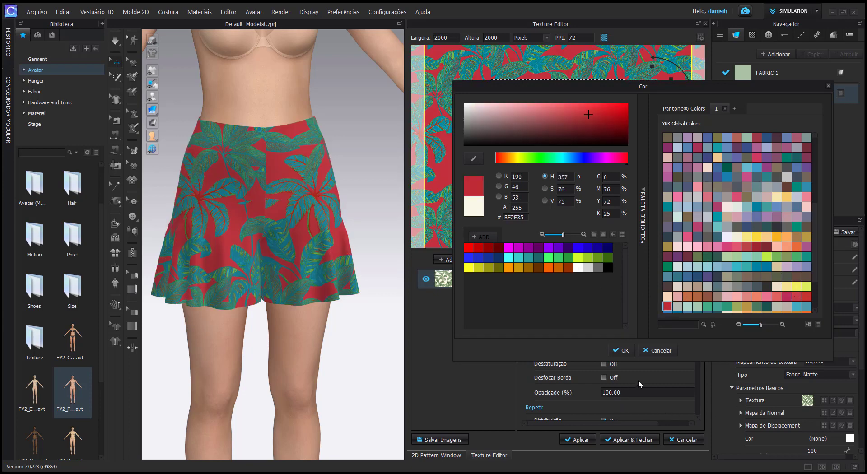
pyautogui.click(661, 350)
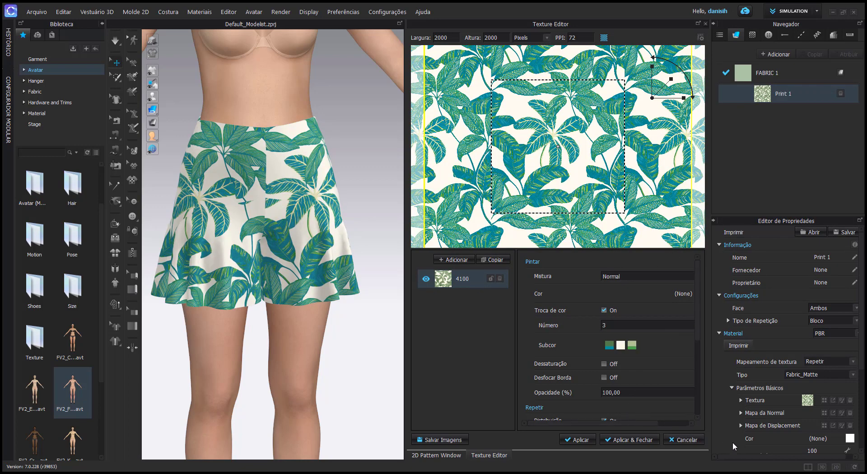
# Step: Leave texture editing, start a live render of the shorts, and check the green-shorts reference photo
pyautogui.click(629, 441)
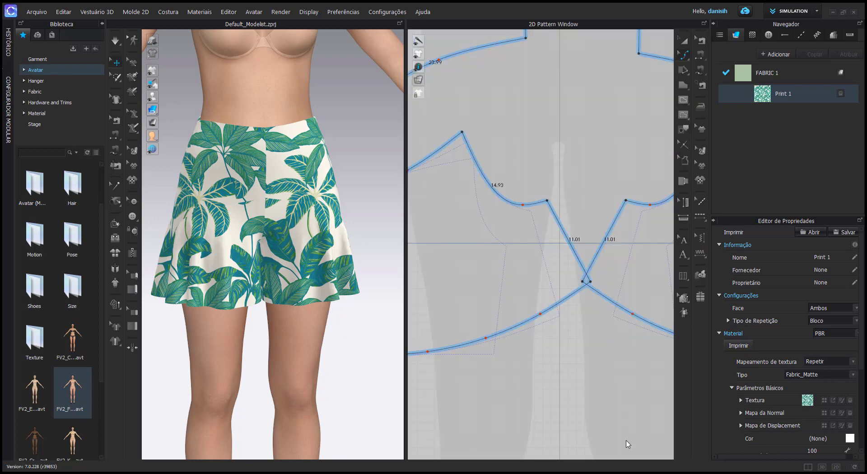
pyautogui.click(284, 12)
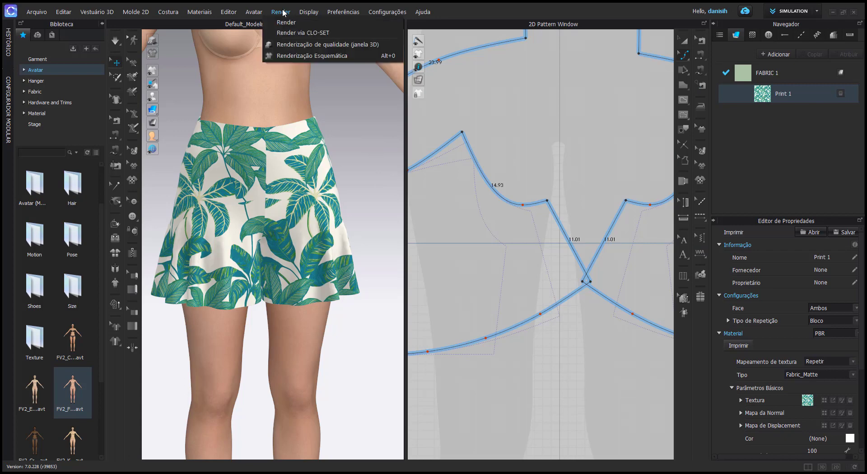
pyautogui.click(285, 23)
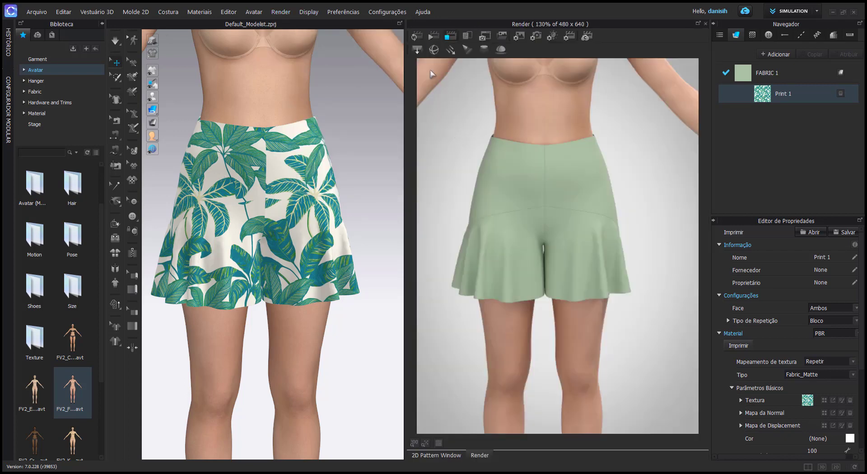
pyautogui.click(416, 36)
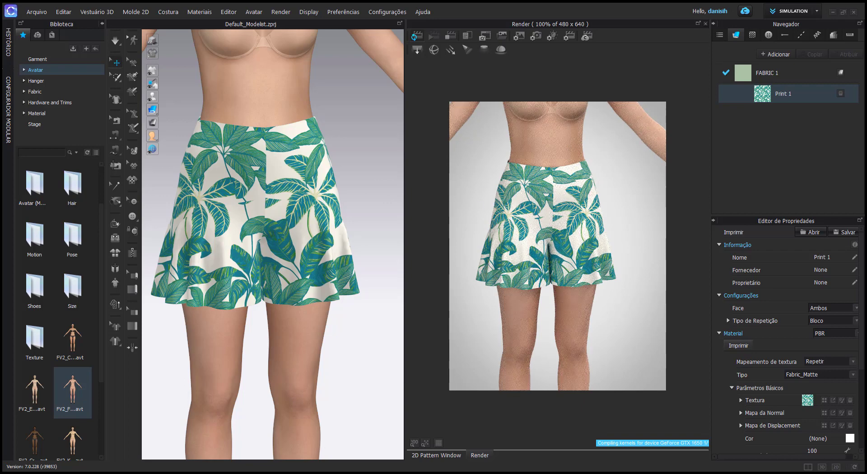
pyautogui.click(244, 443)
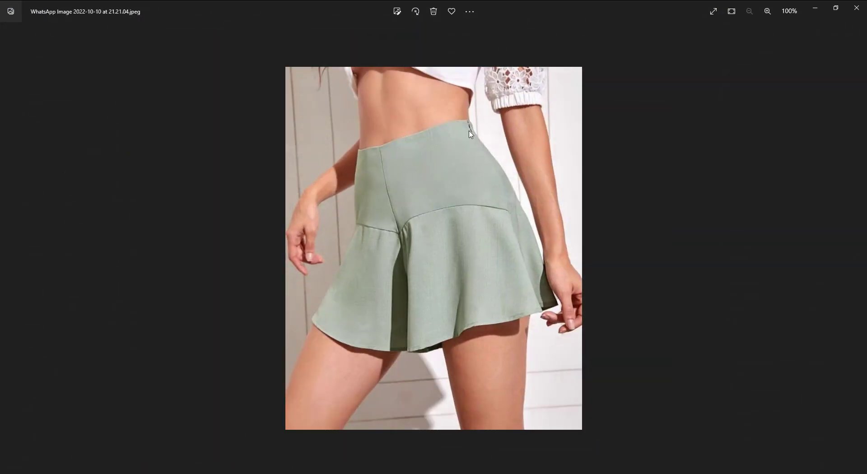
pyautogui.click(809, 7)
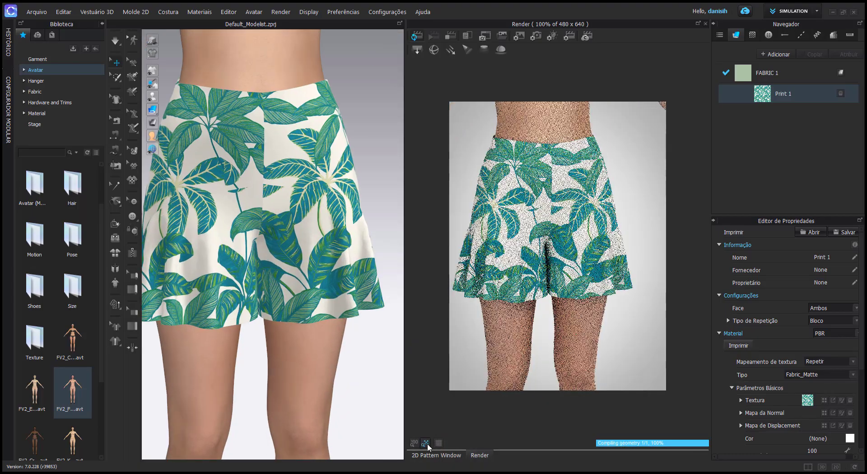
# Step: Fit the render to its window and orbit the leaf-print shorts through side, back and front views
pyautogui.click(424, 443)
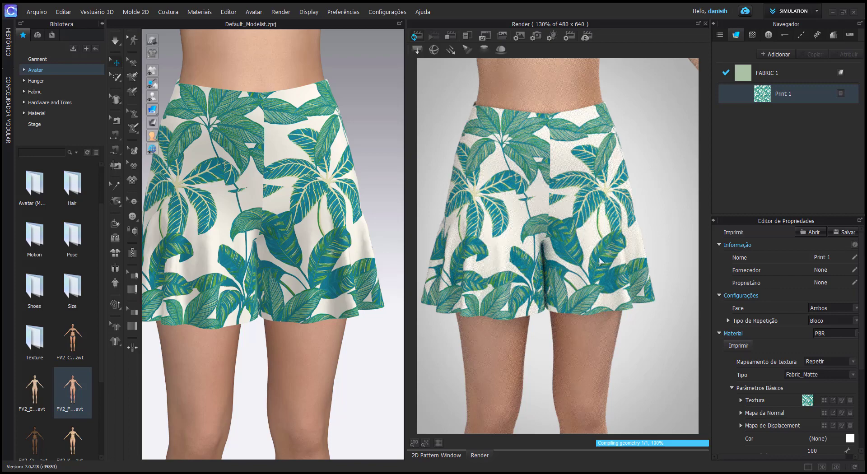
pyautogui.moveTo(592, 255); pyautogui.dragTo(565, 274, button='right')
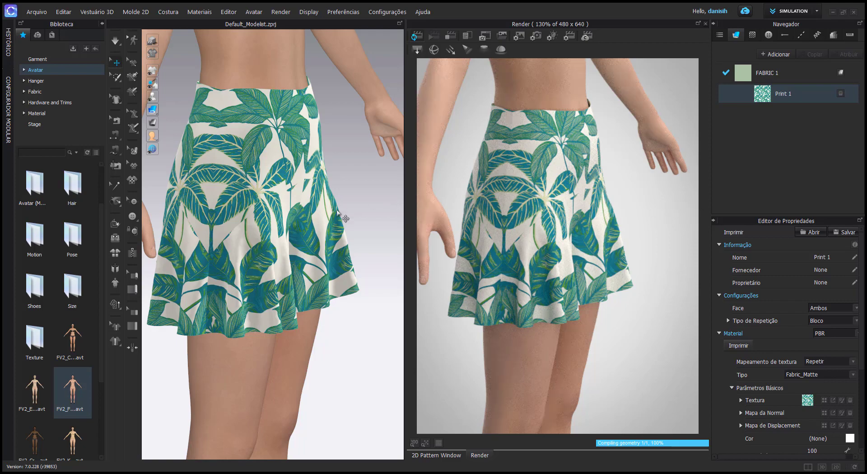
pyautogui.moveTo(319, 214); pyautogui.dragTo(335, 230, button='right')
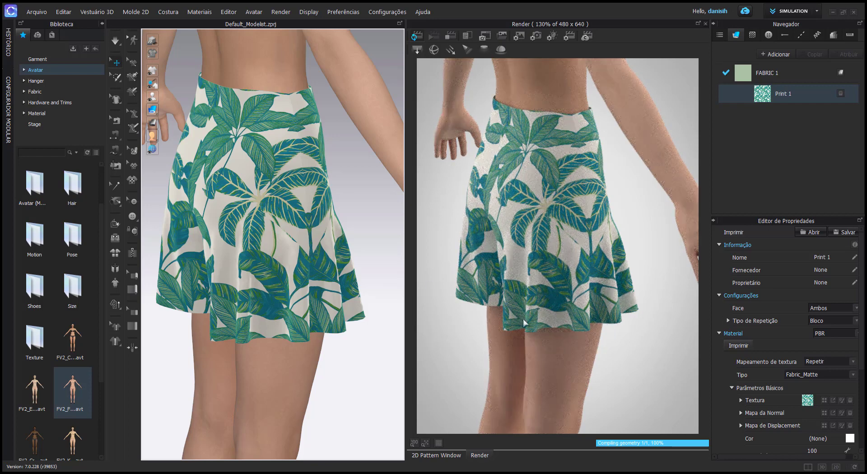
pyautogui.moveTo(329, 249); pyautogui.dragTo(394, 240, button='right')
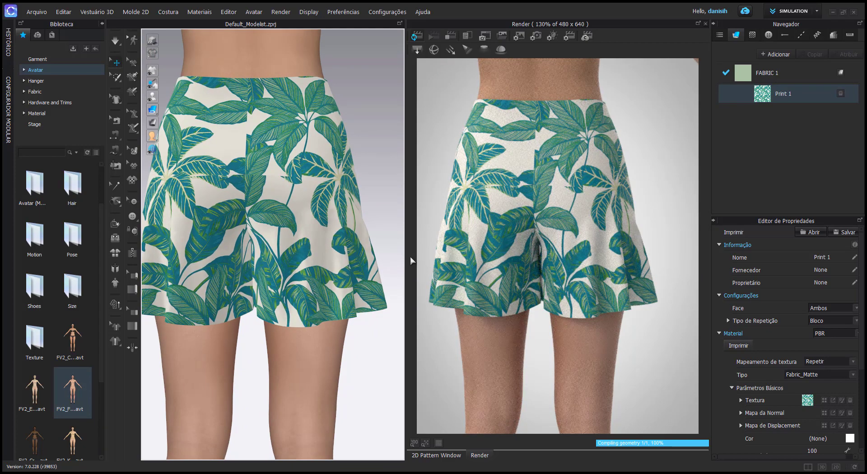
pyautogui.moveTo(291, 222)
pyautogui.mouseDown(button='right')
pyautogui.moveTo(298, 217)
pyautogui.moveTo(269, 216)
pyautogui.mouseUp(button='right')
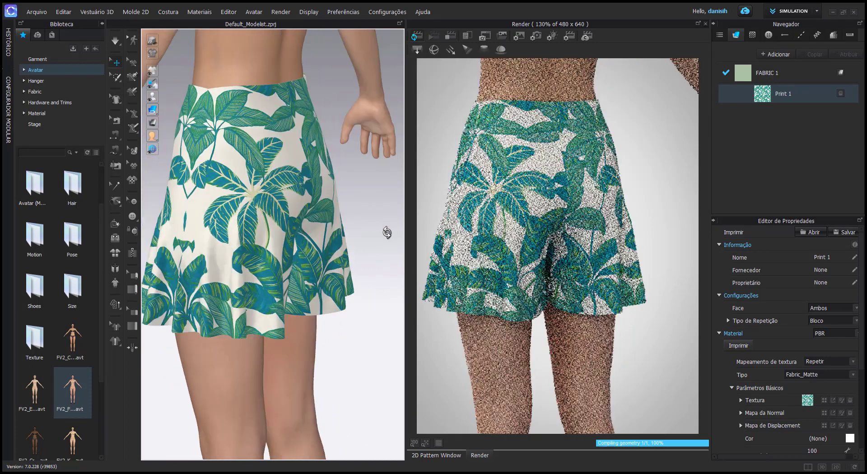
pyautogui.moveTo(269, 216); pyautogui.dragTo(443, 225, button='right')
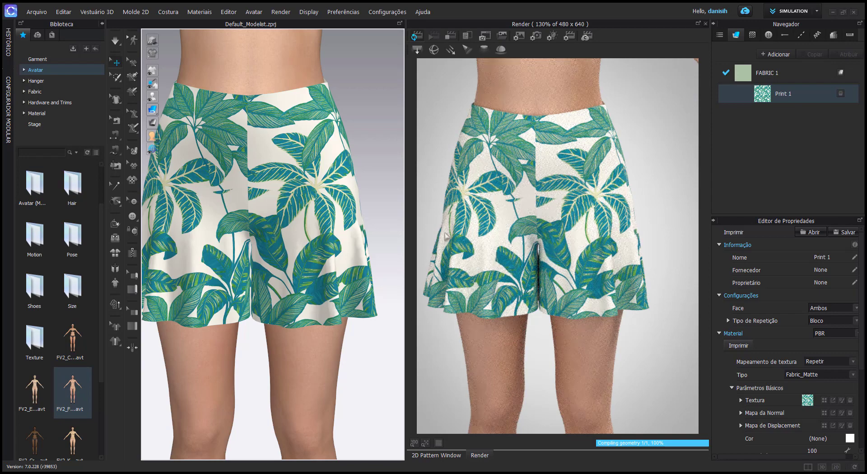
pyautogui.scroll(-1, 319, 189)
pyautogui.scroll(-2, 319, 190)
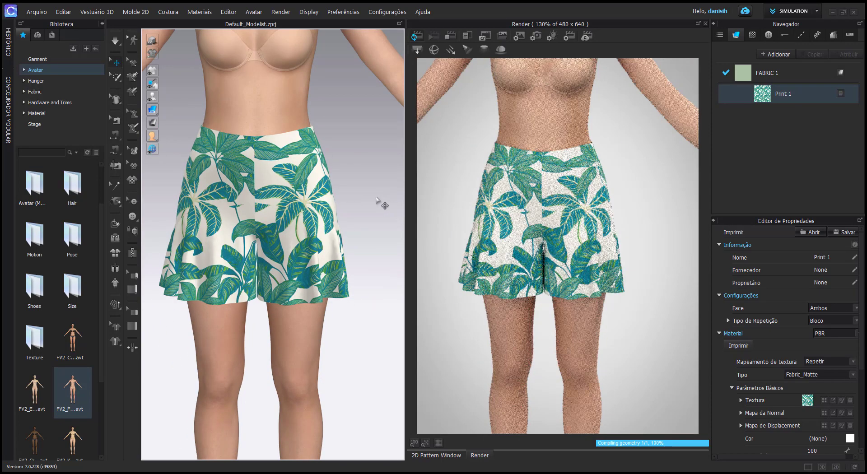